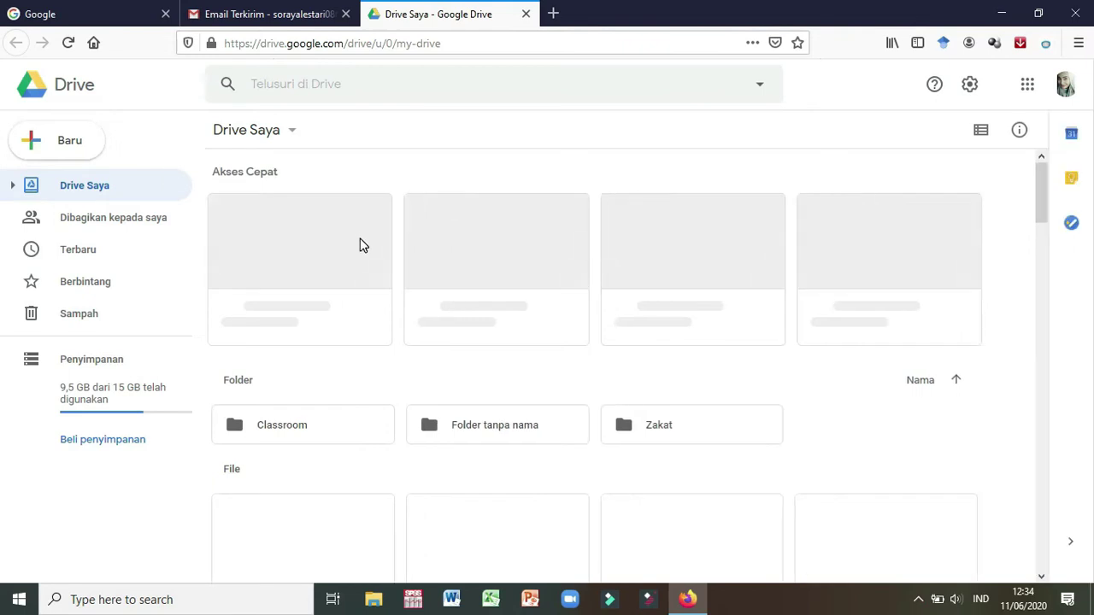
Create a new blank Google Formulir in Drive Saya
scroll(376, 354, "down", 3)
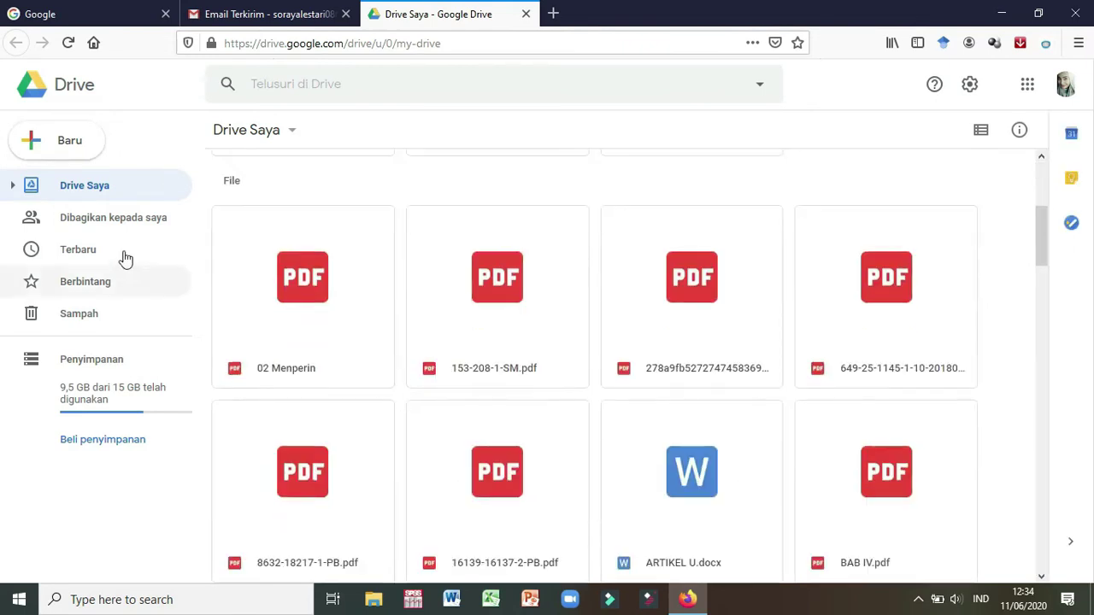
left_click(76, 150)
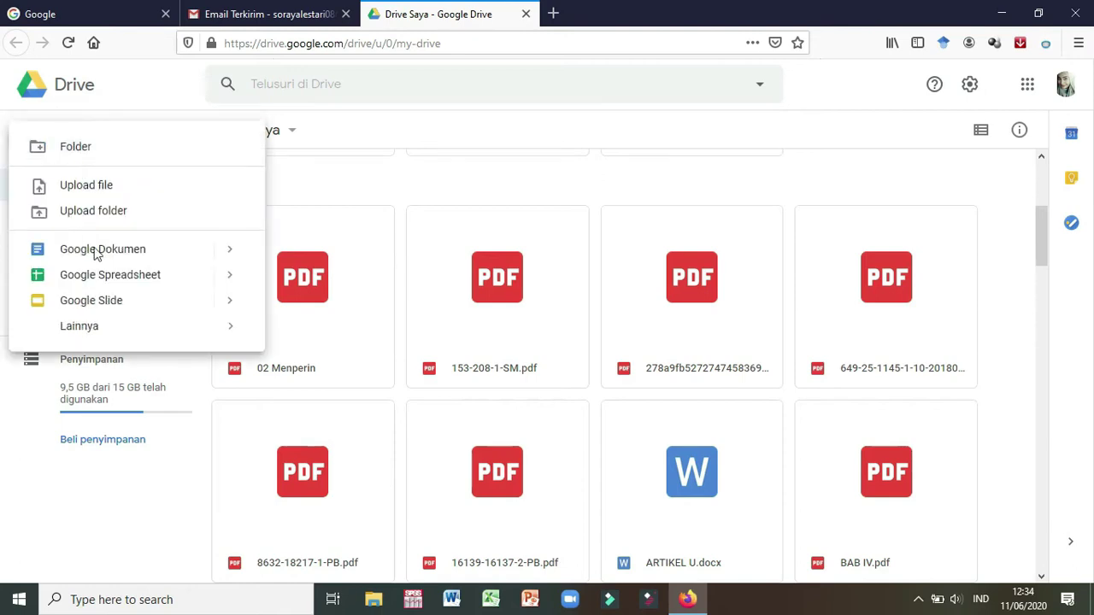
left_click(229, 333)
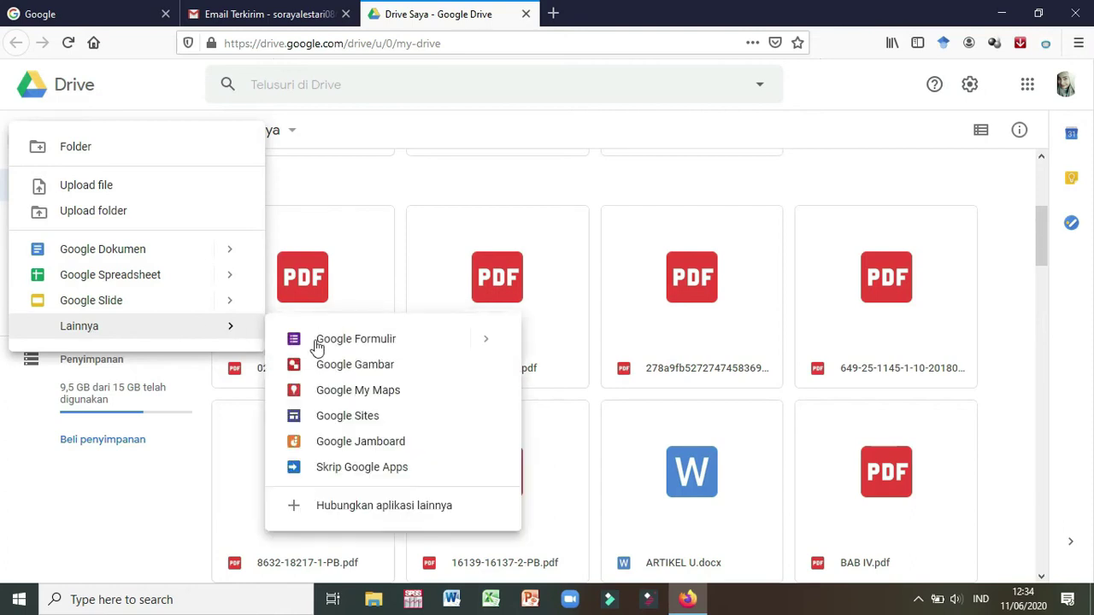
left_click(486, 345)
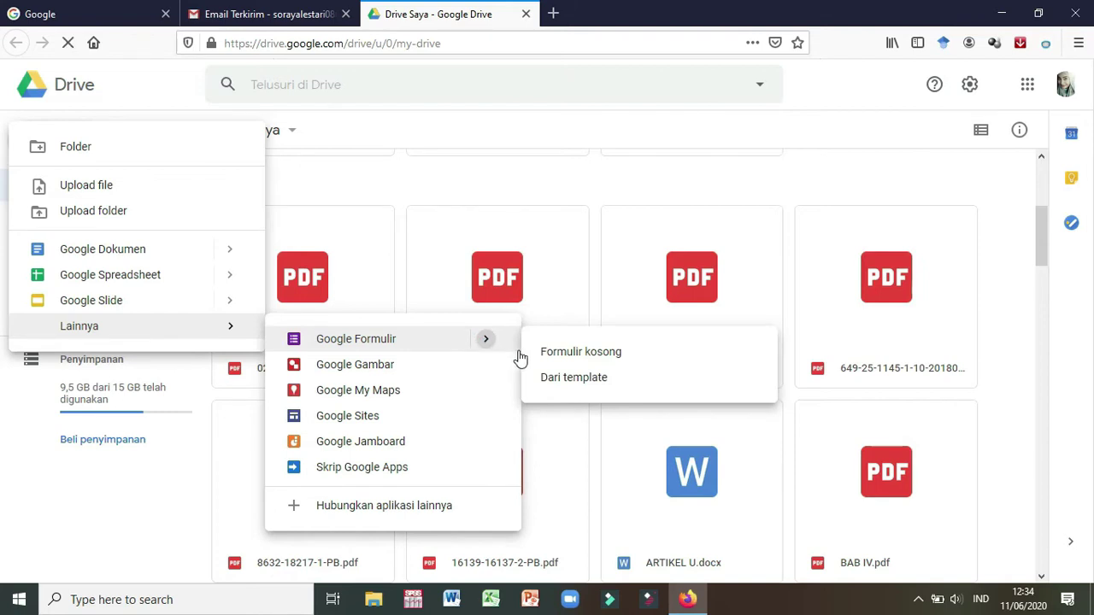
left_click(572, 359)
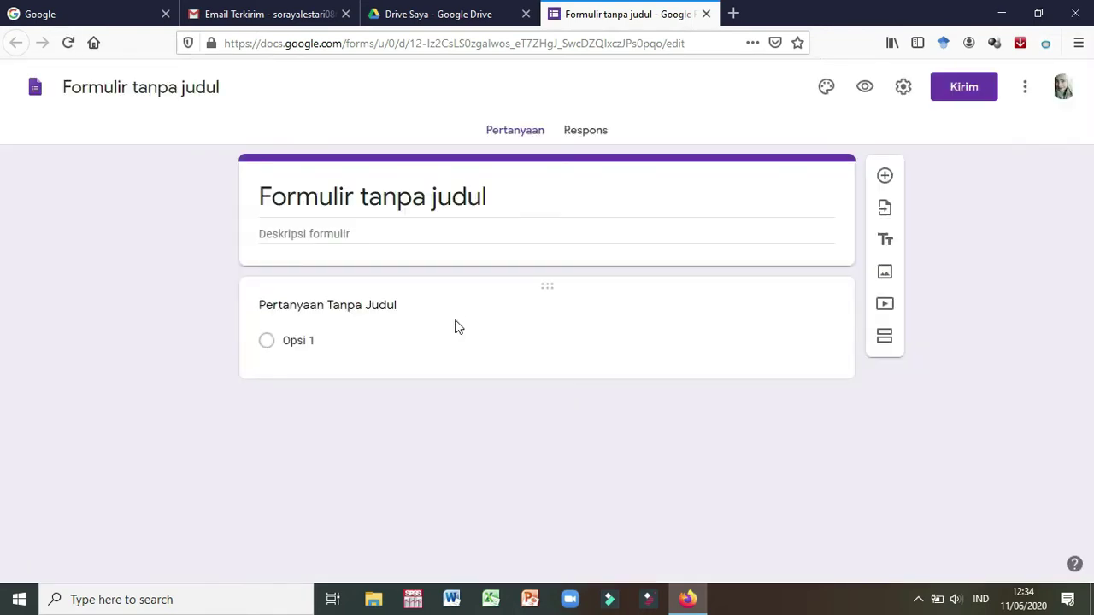
left_click(919, 601)
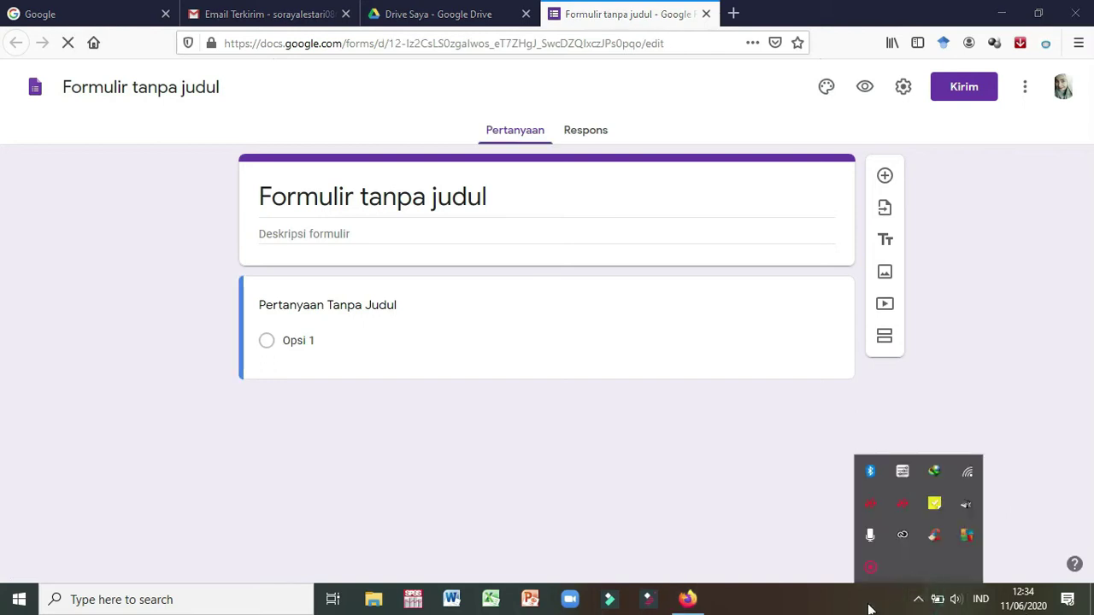
left_click(832, 610)
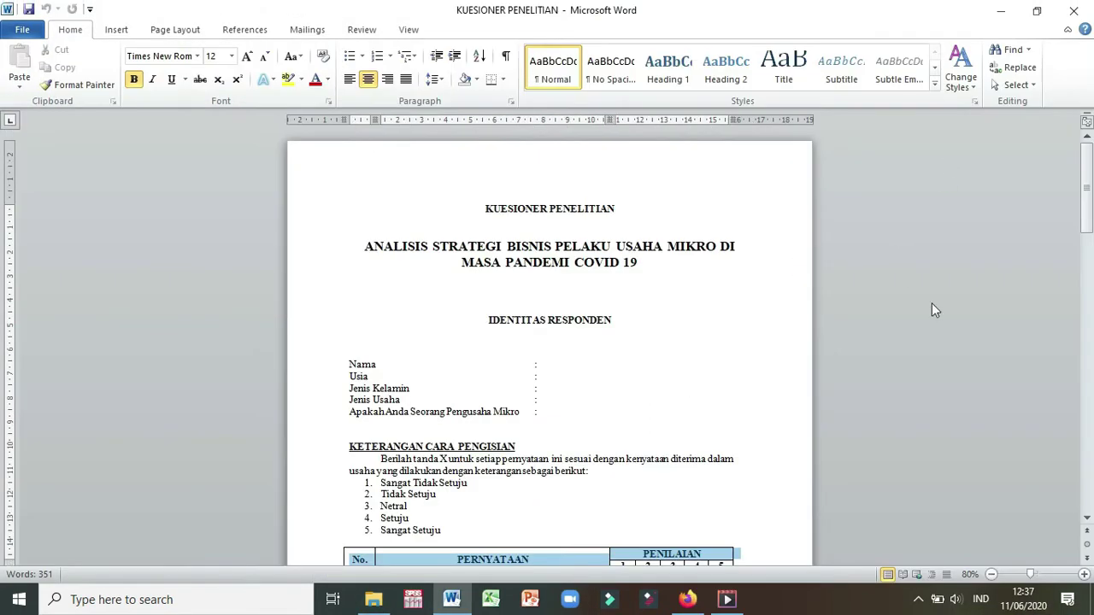
scroll(906, 342, "down", 3)
scroll(895, 366, "down", 2)
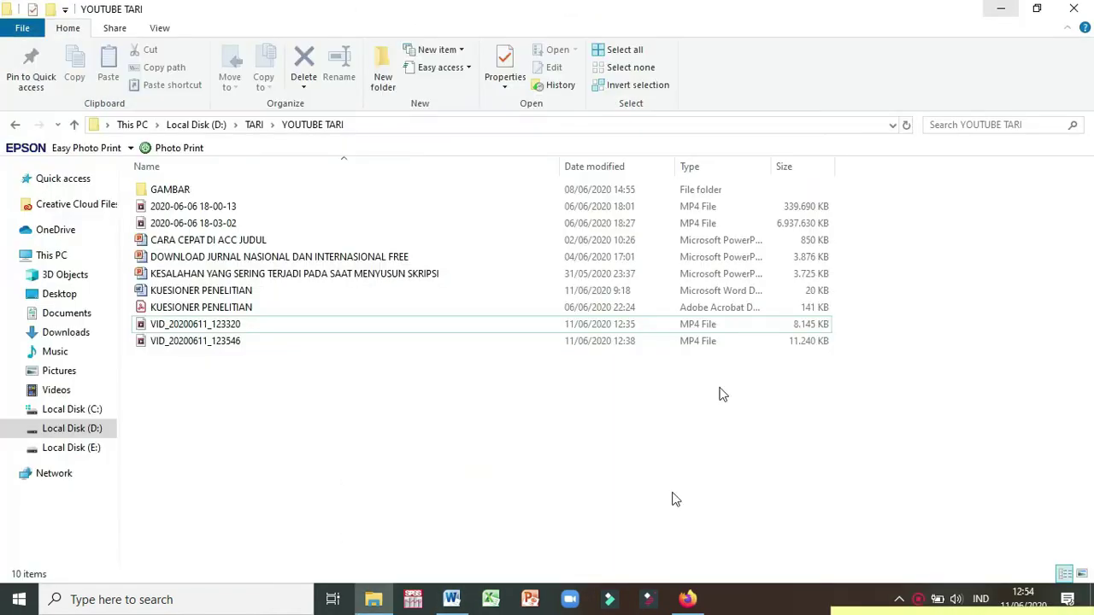
mouse_move(694, 605)
left_click(665, 548)
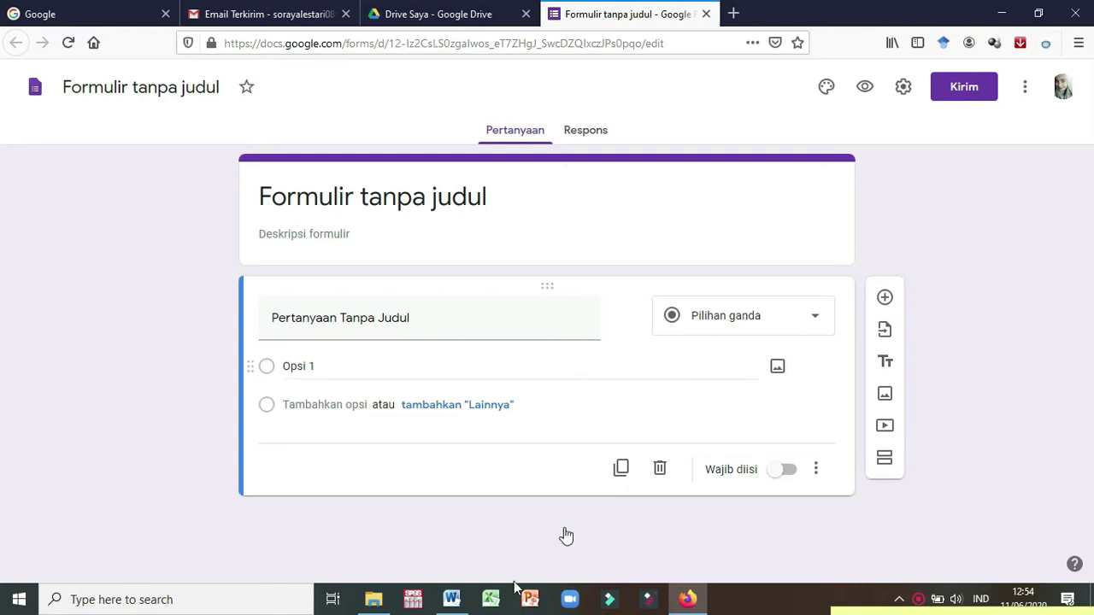
Copy the title "ANALISIS STRATEGI BISNIS PELAKU USAHA MIKRO DI MASA PANDEMI COVID 19" from the Word questionnaire into the form's title
left_click(446, 605)
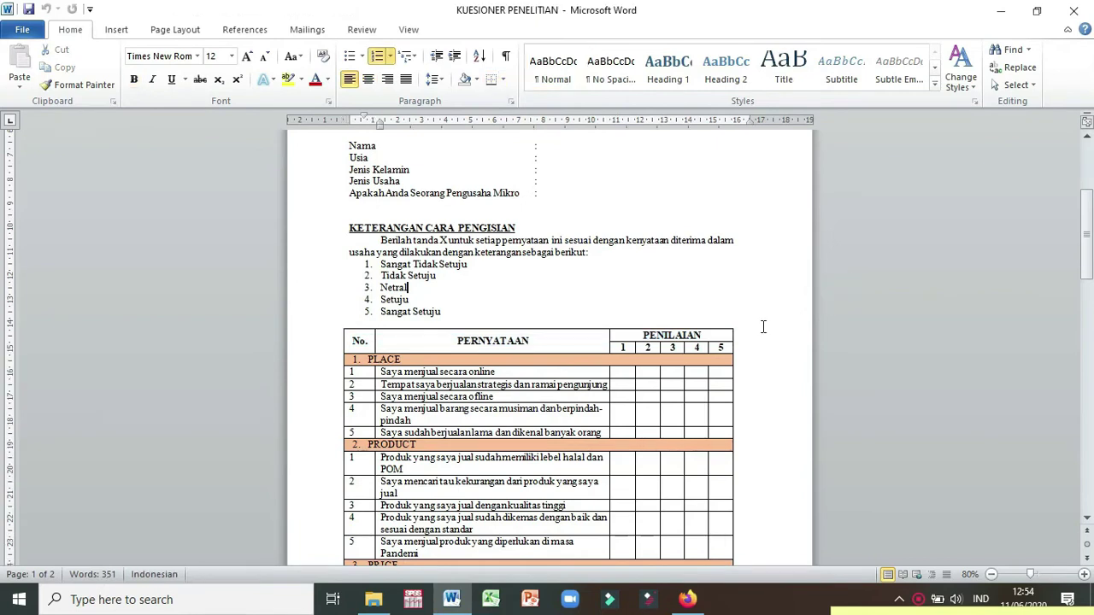
scroll(761, 325, "up", 5)
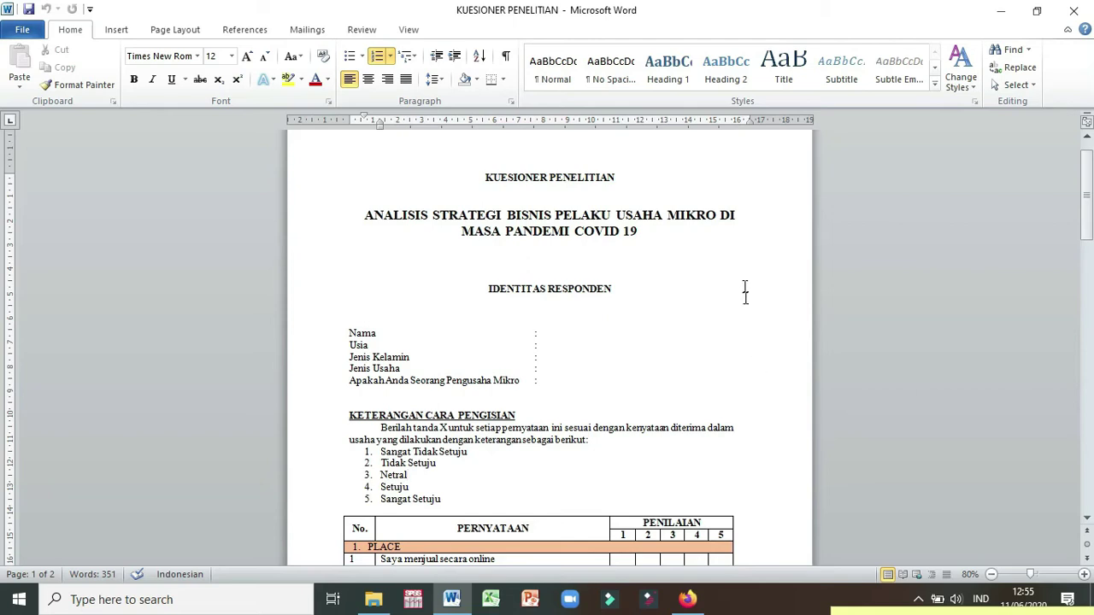
scroll(722, 304, "down", 1)
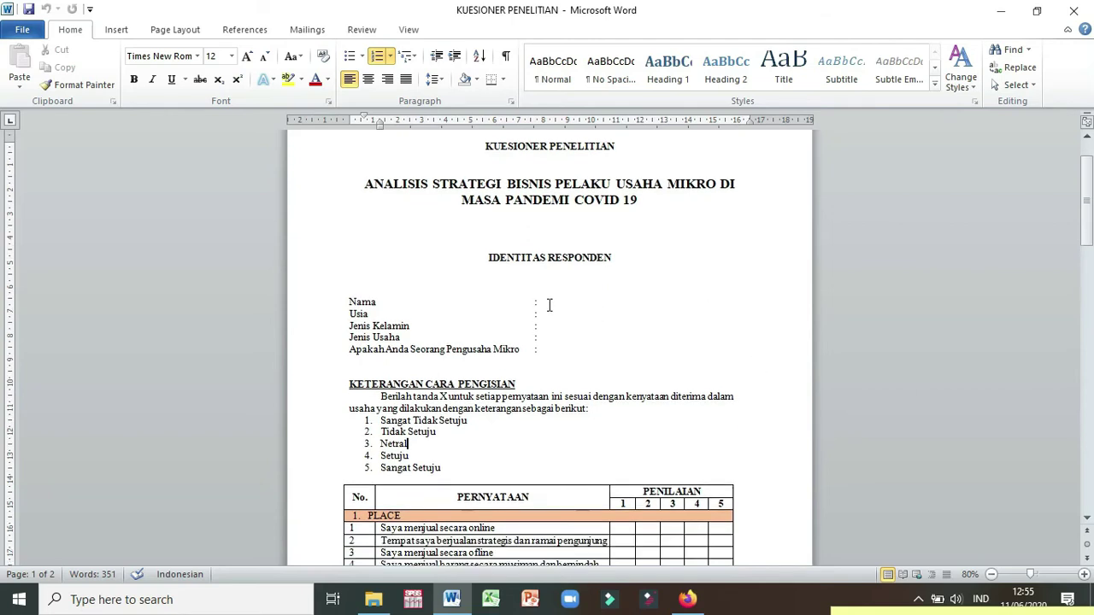
left_click(549, 210)
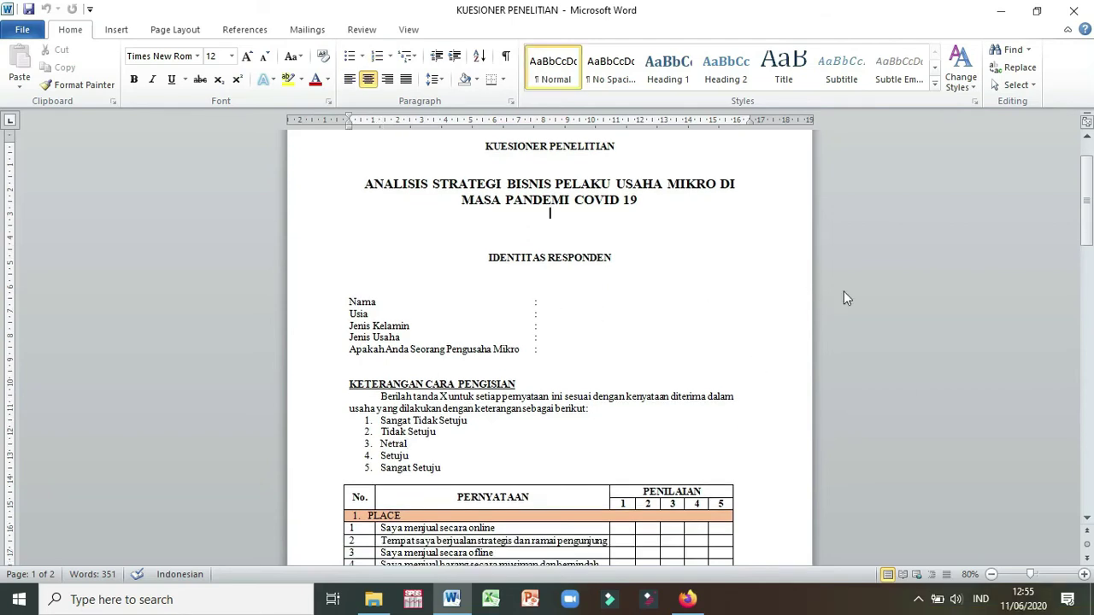
left_click(363, 182)
left_click_drag(415, 180, 651, 200)
key("ctrl+c")
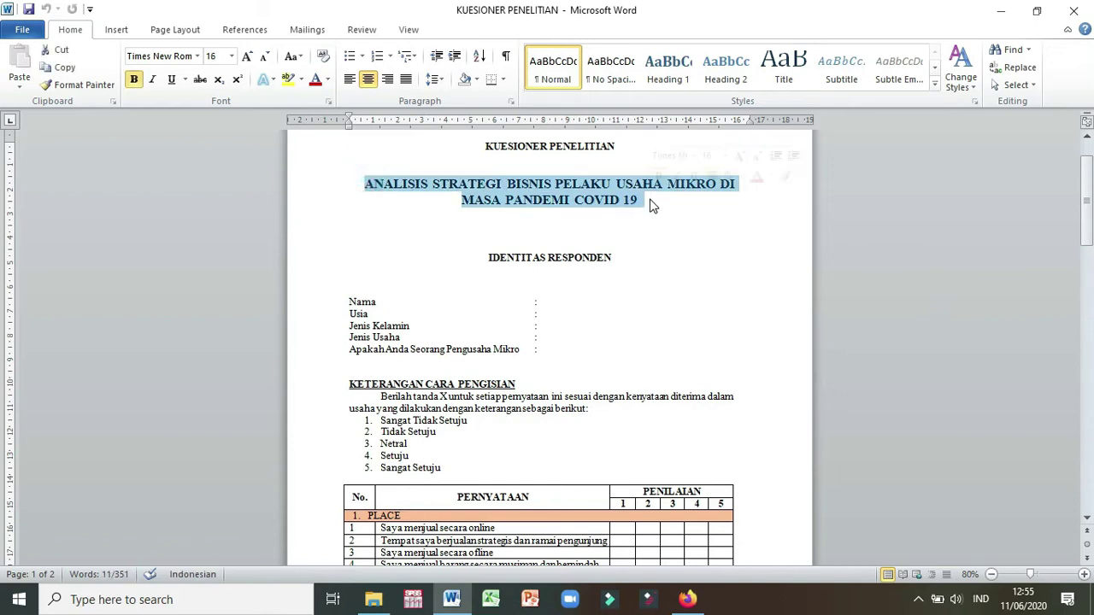
left_click(693, 600)
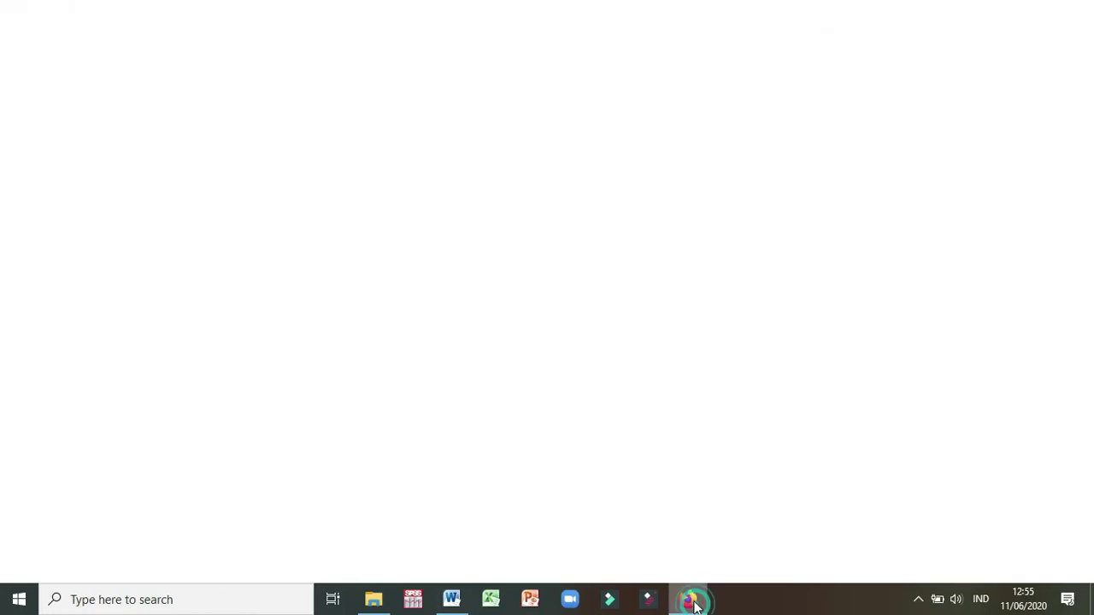
left_click(489, 203)
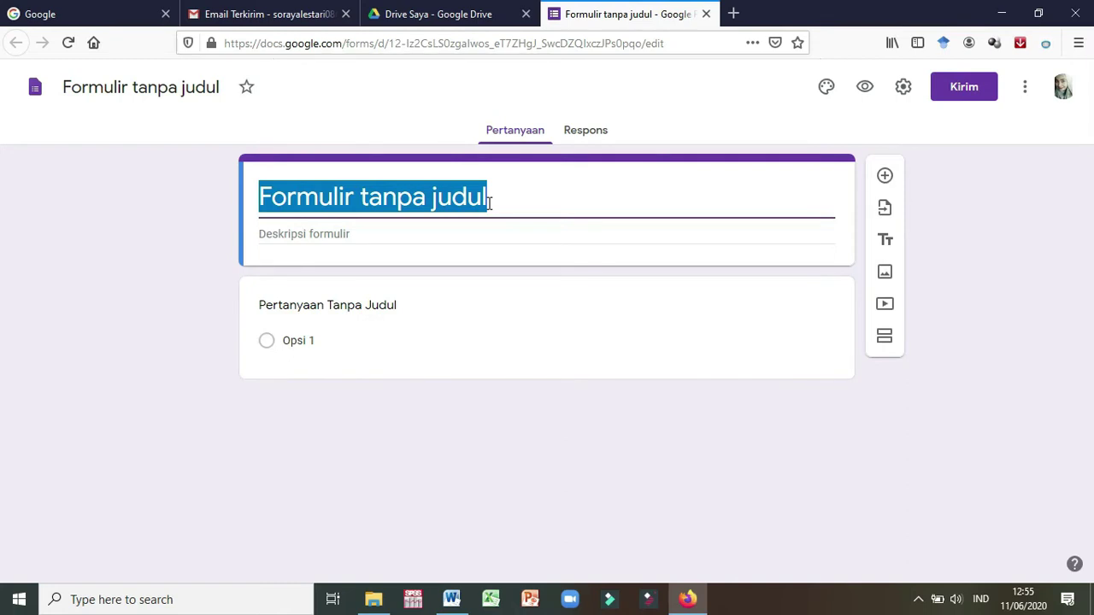
key("ctrl+v")
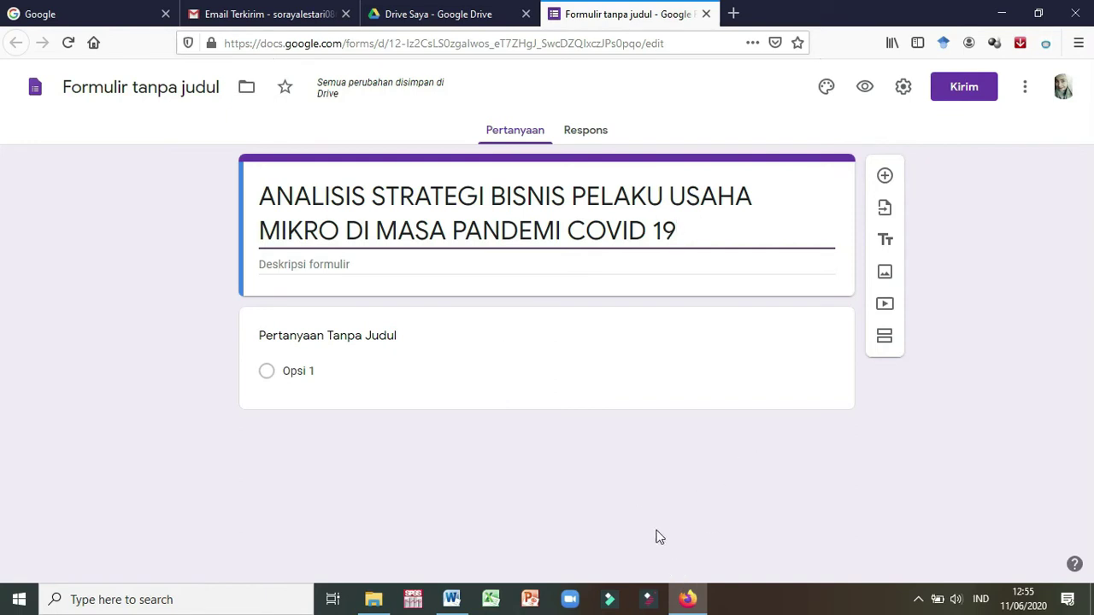
Title the first question "Nama" after the Word questionnaire, with answer type Jawaban singkat, and make it required
left_click(451, 599)
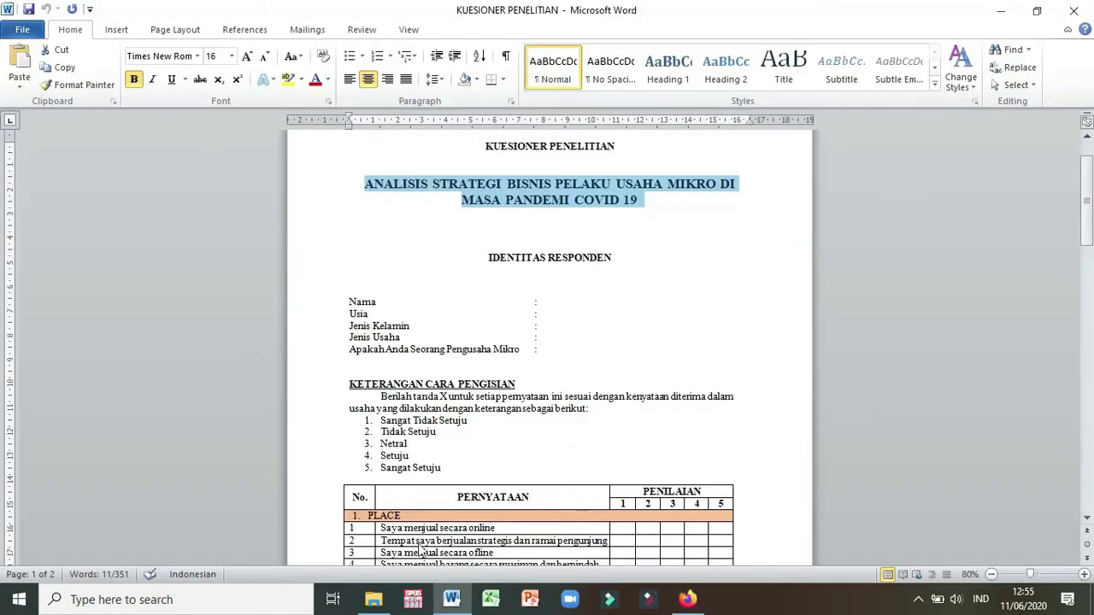
left_click(446, 290)
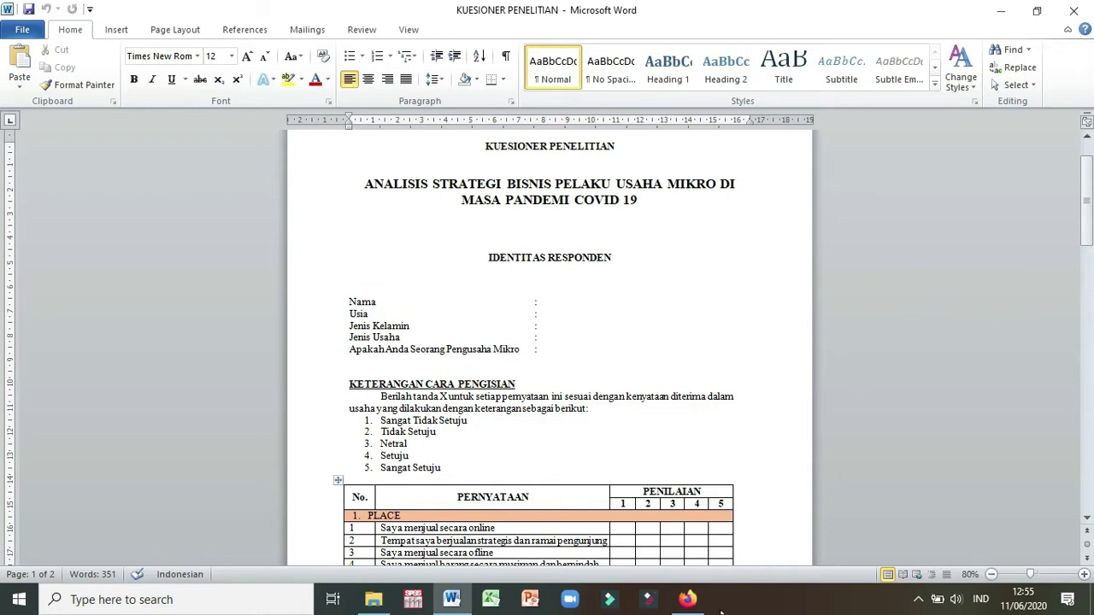
left_click(687, 599)
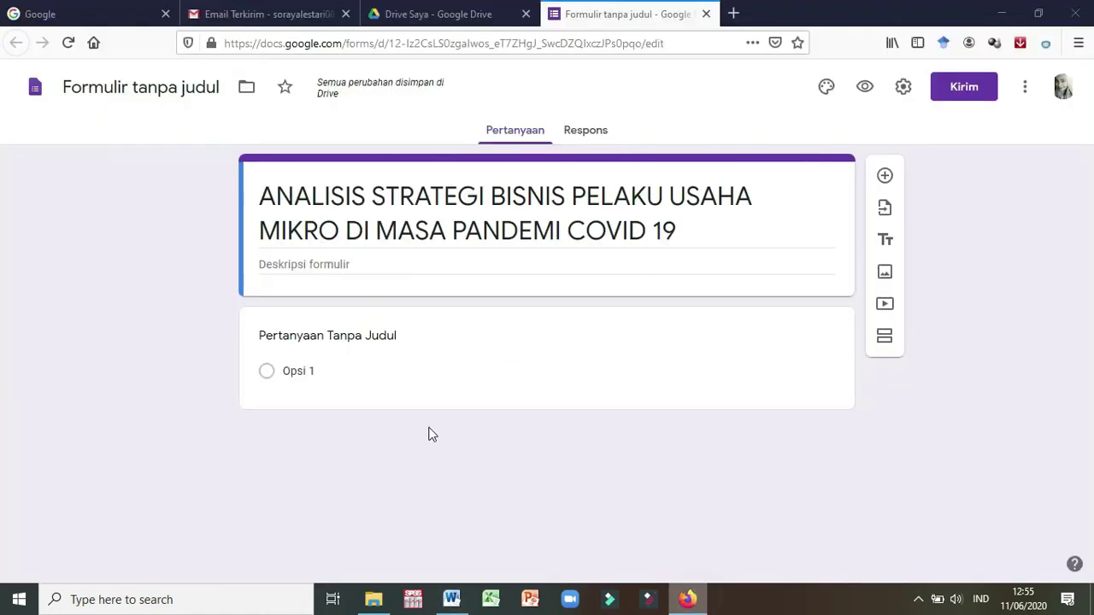
left_click(384, 338)
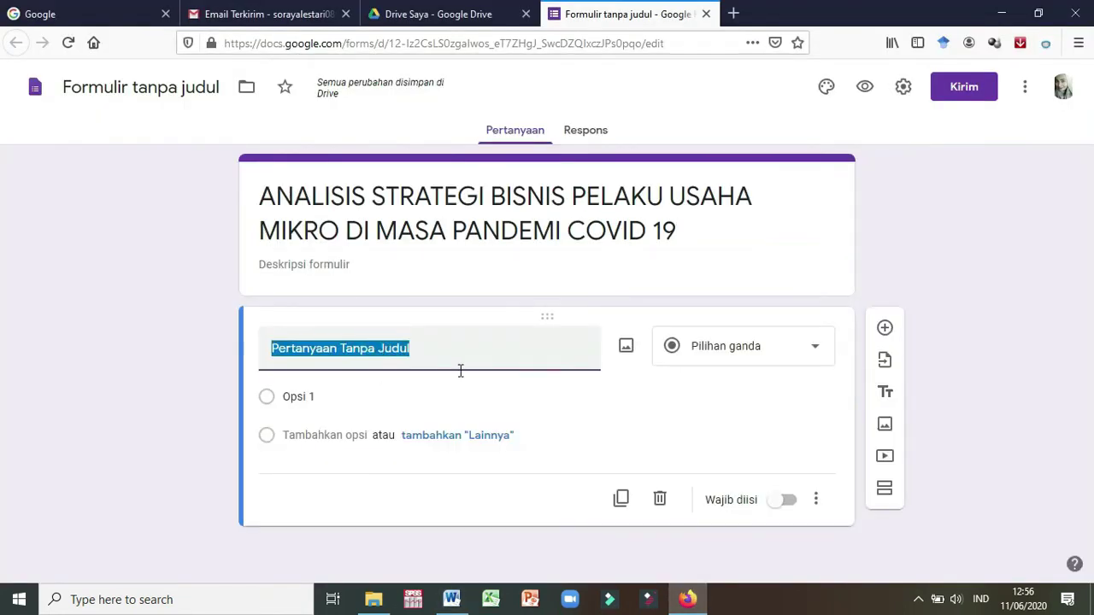
type("Nama")
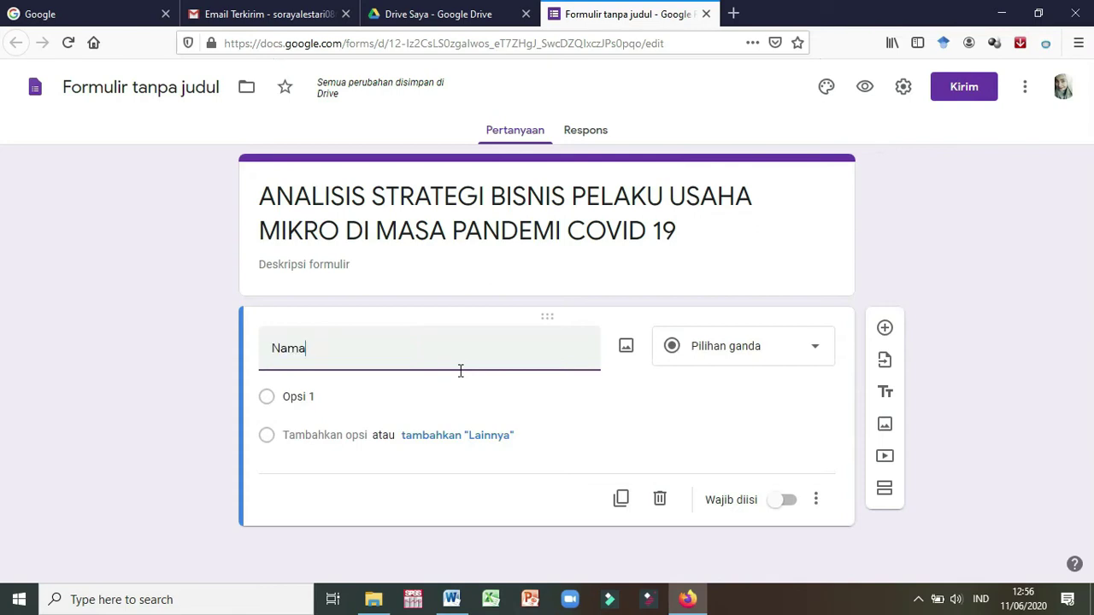
left_click(812, 349)
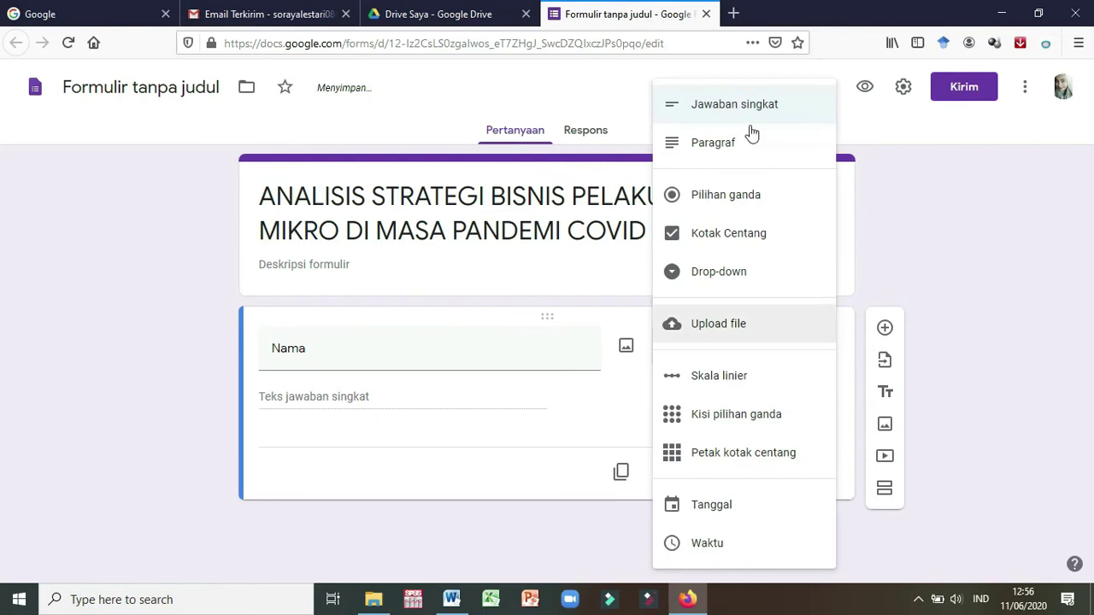
left_click(753, 115)
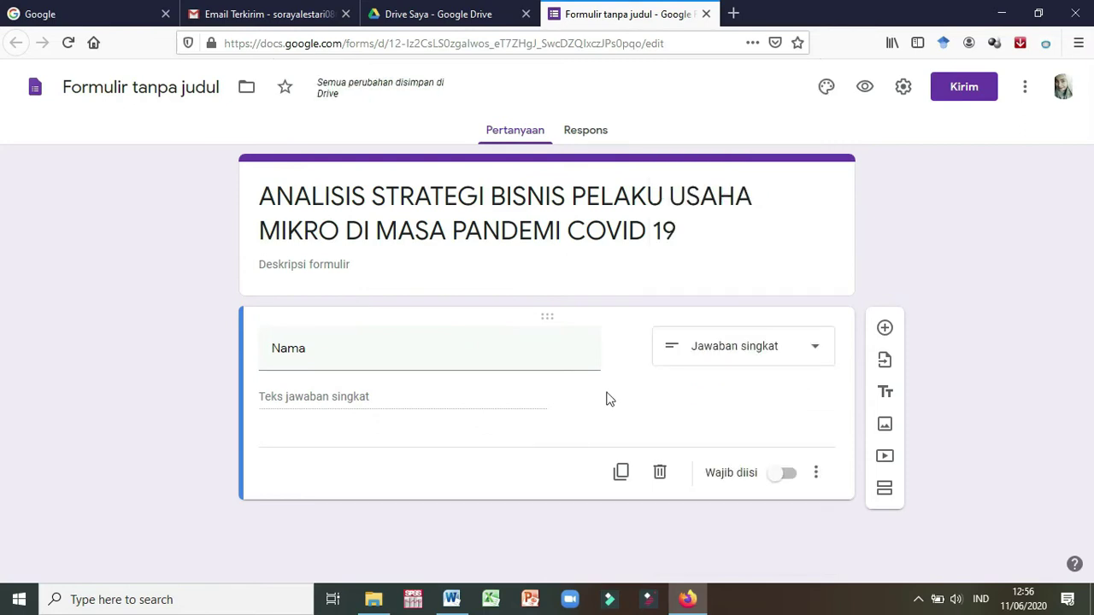
left_click(786, 476)
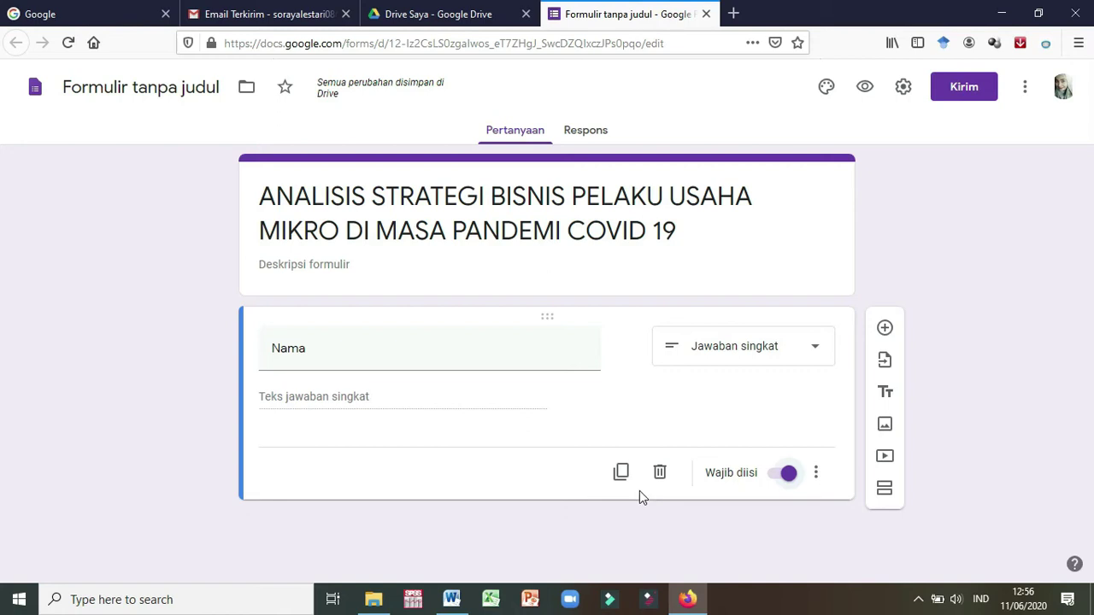
Duplicate the Nama question and retitle the copy "Usia", following the respondent identity list in Word
left_click(620, 477)
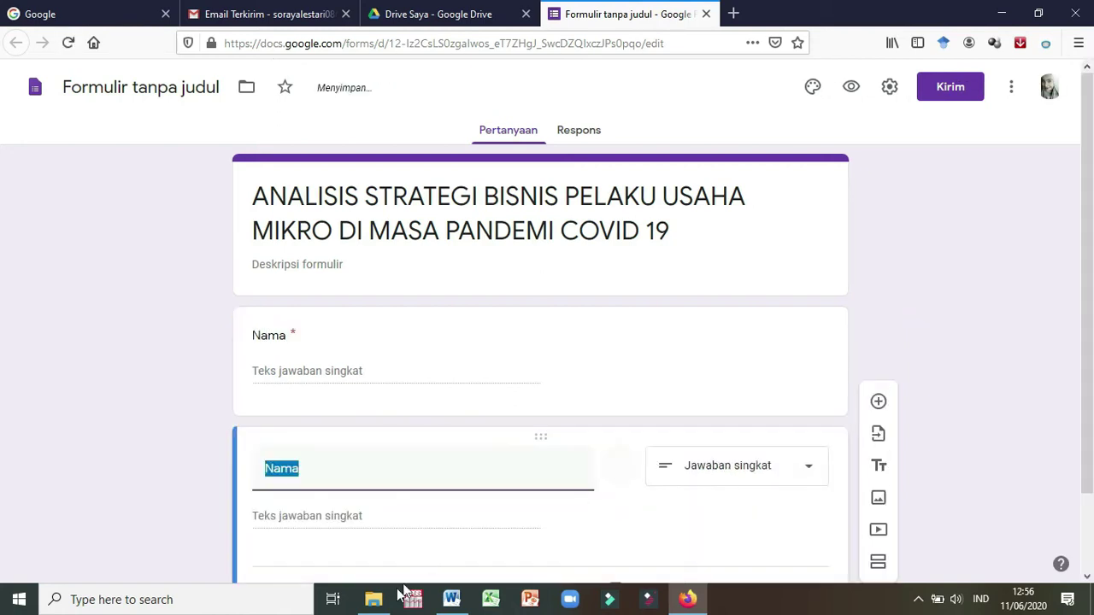
left_click(451, 599)
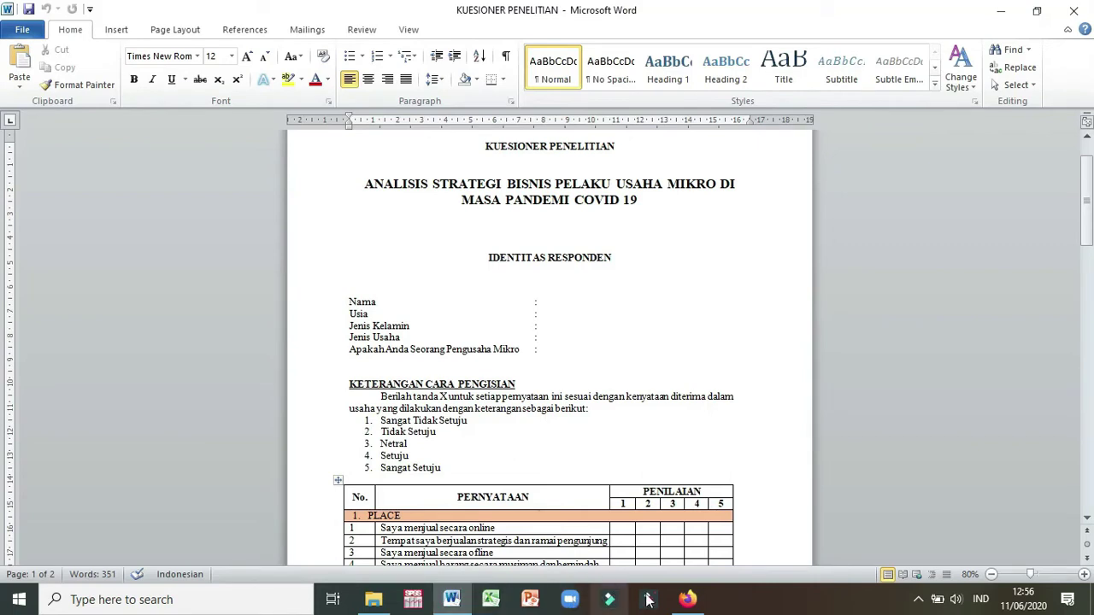
left_click(687, 600)
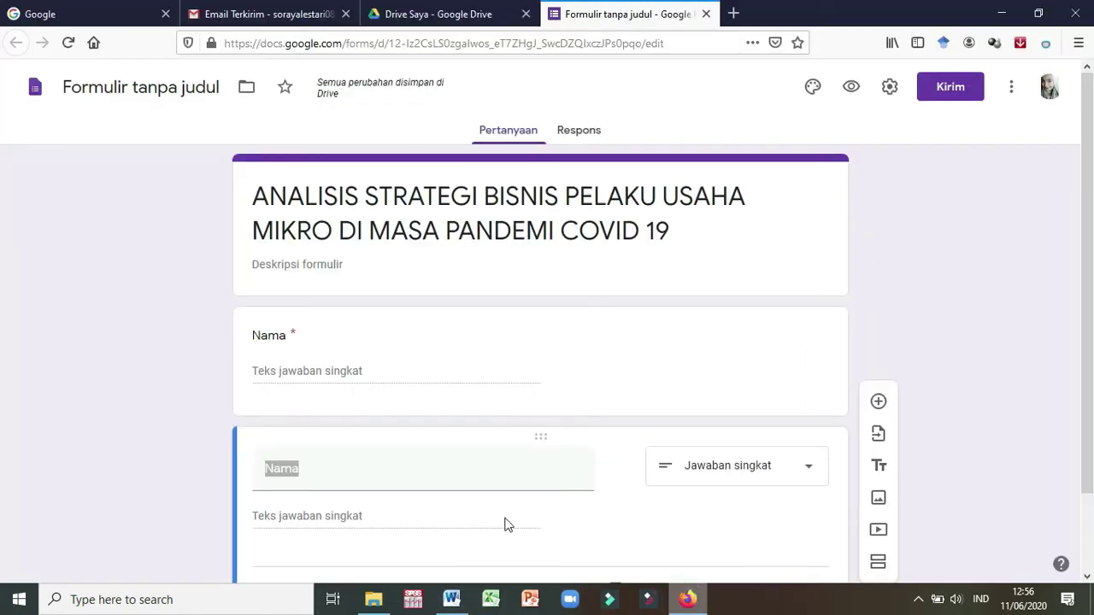
scroll(330, 436, "down", 2)
type("Usia")
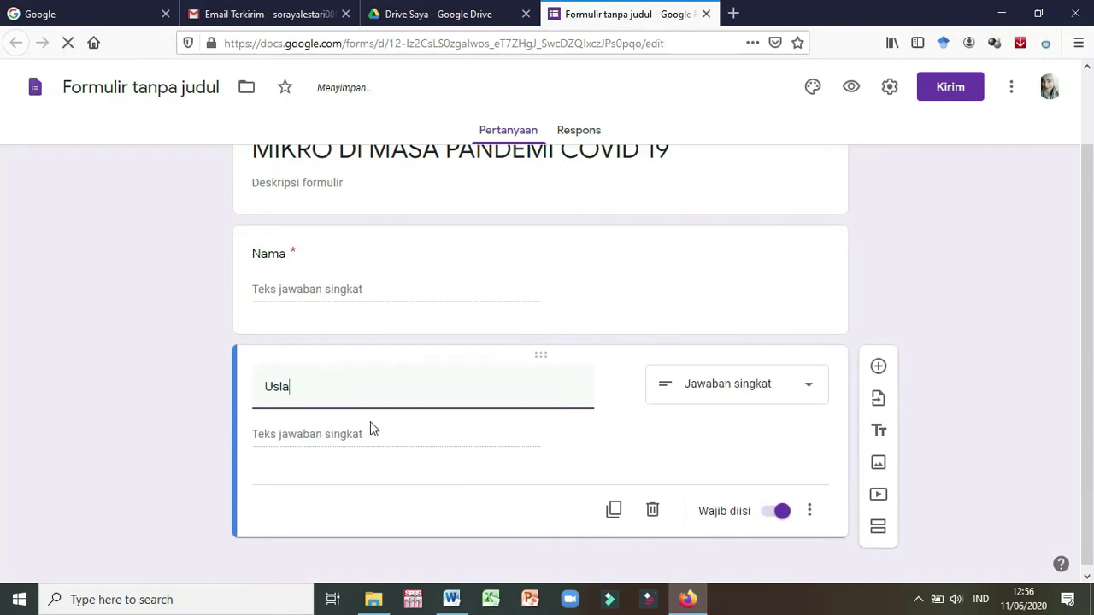
scroll(741, 434, "down", 2)
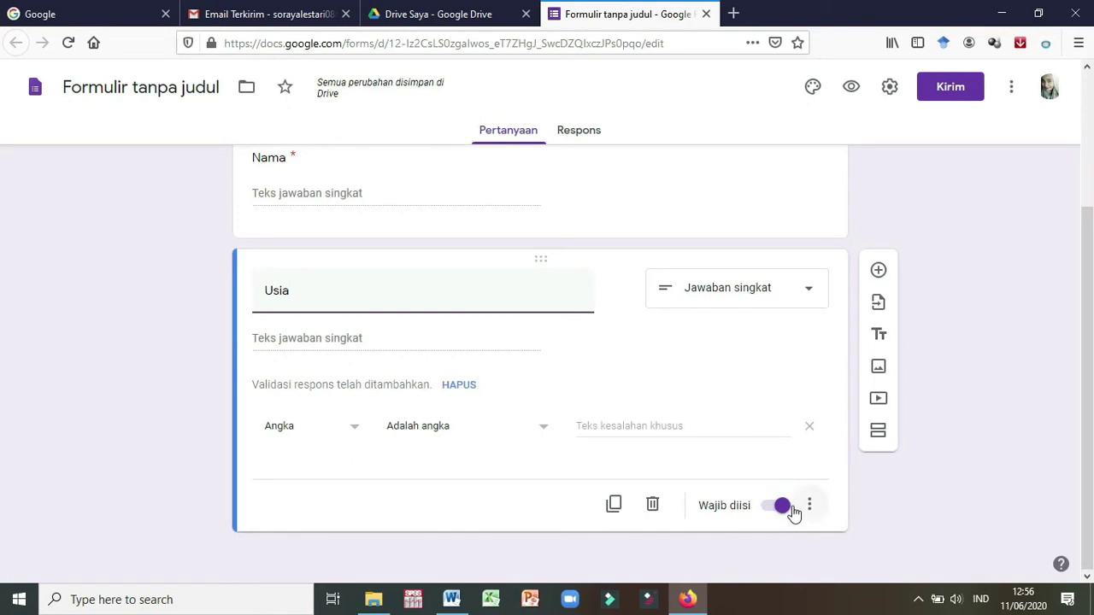
Duplicate the Usia question and retitle the copy "Jenis Kelamin", following the respondent identity list in Word
left_click(615, 506)
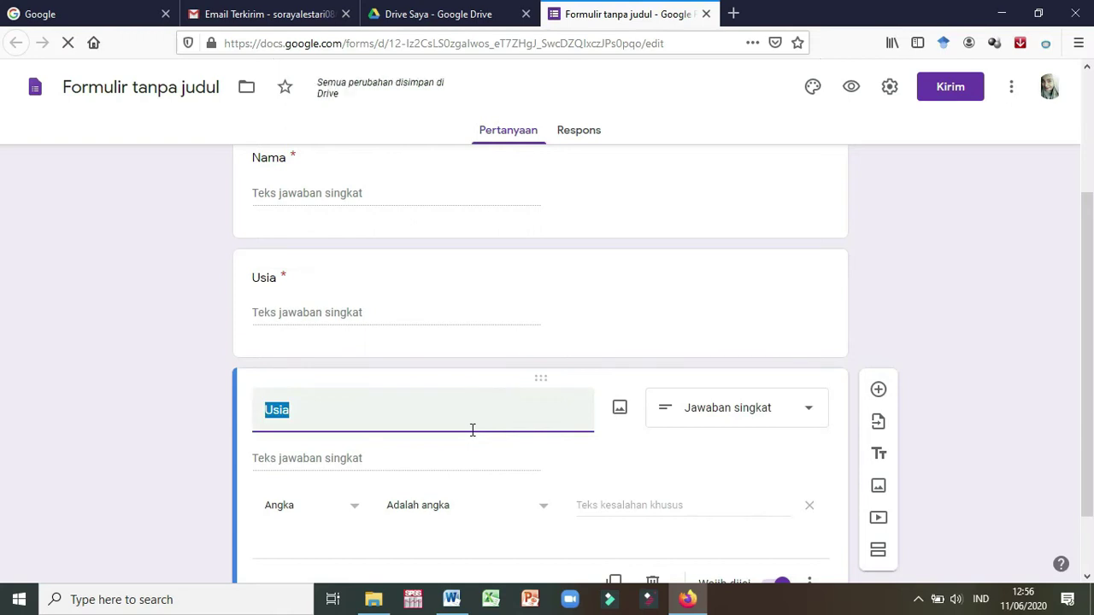
scroll(468, 442, "up", 1)
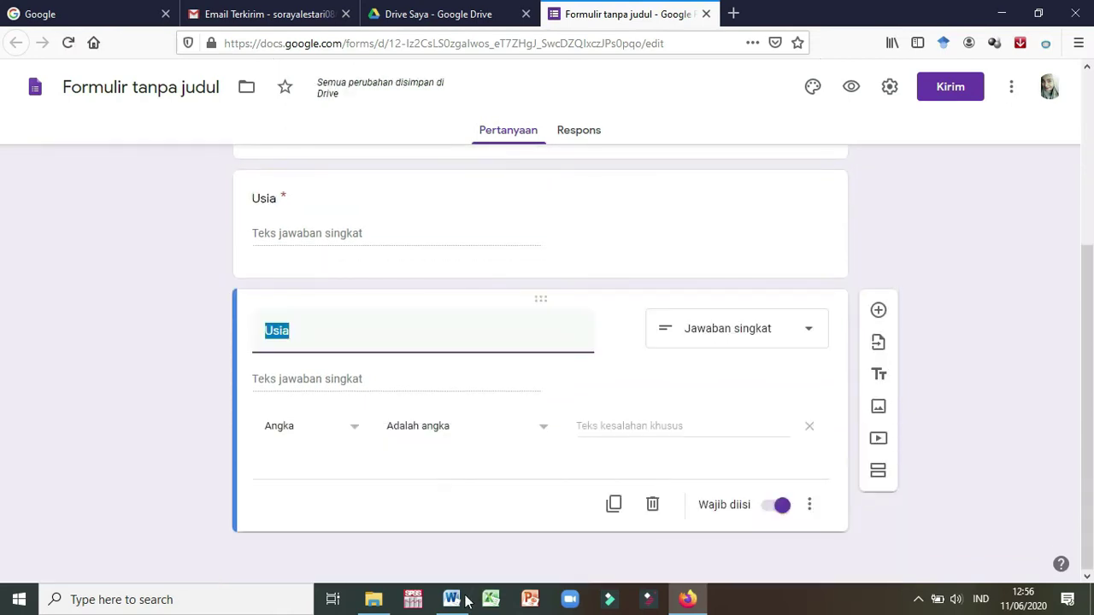
left_click(451, 599)
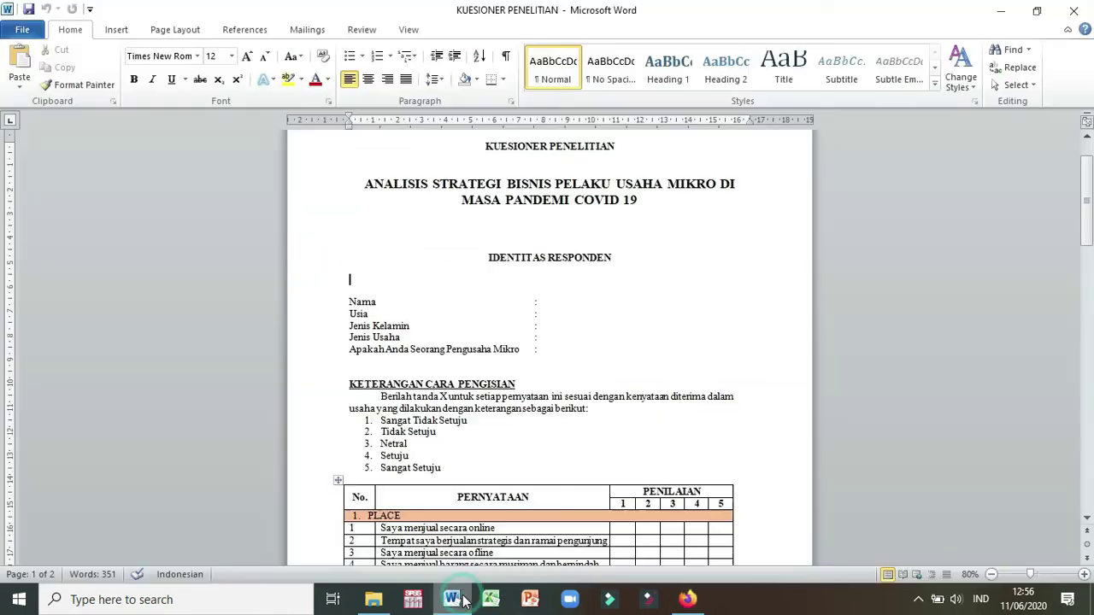
left_click(688, 600)
type("Jenis Ke")
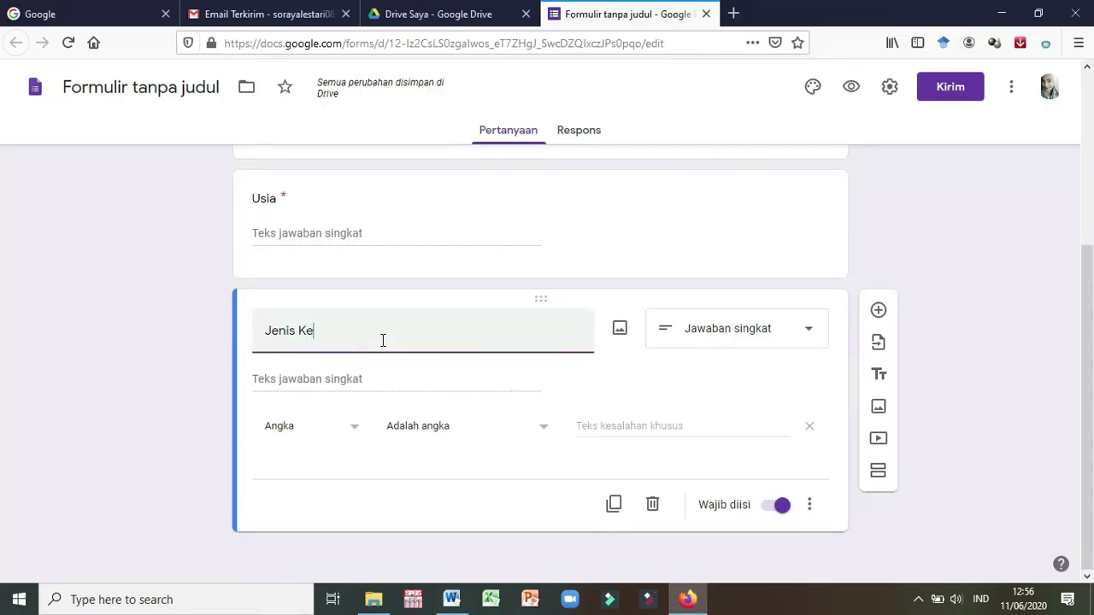
type("lamin")
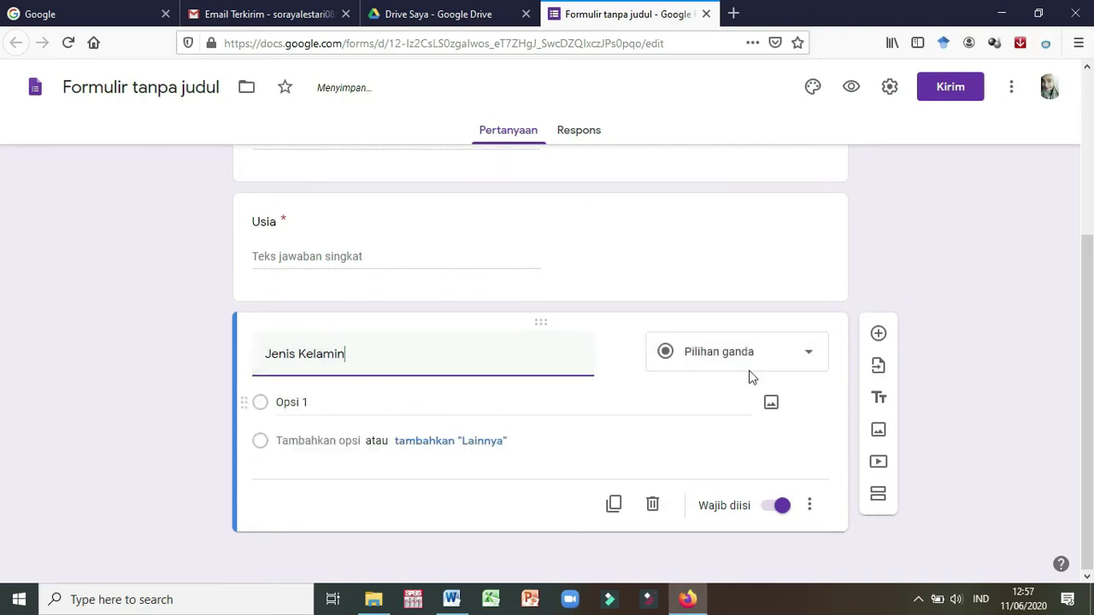
Keep the Jenis Kelamin question as Pilihan ganda and give it the options "Laki-laki" and "Perempuan"
left_click(791, 366)
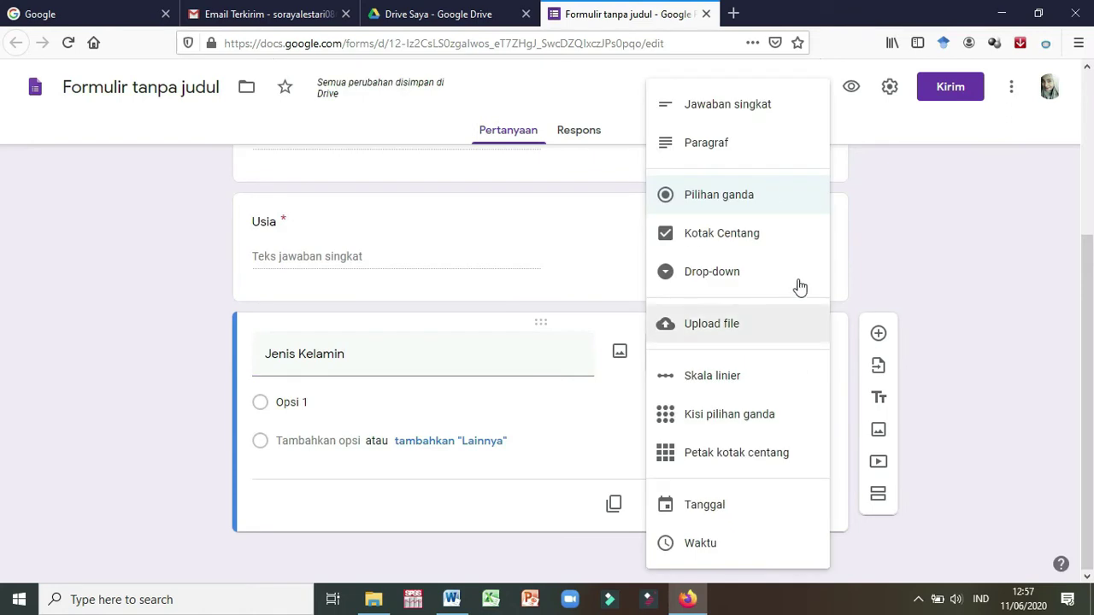
left_click(766, 197)
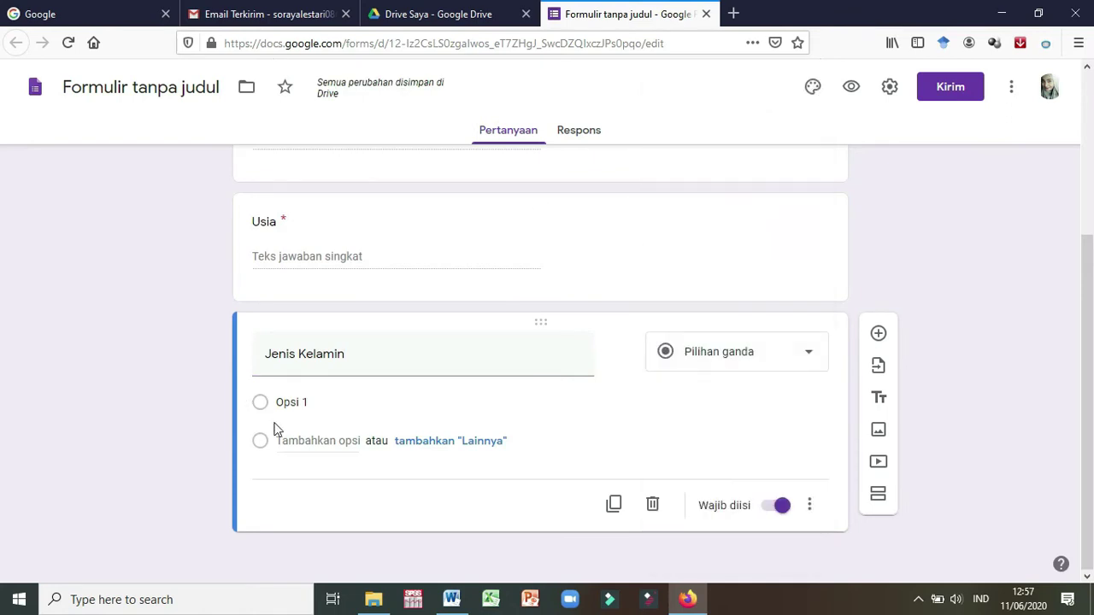
left_click(357, 409)
type("LAki")
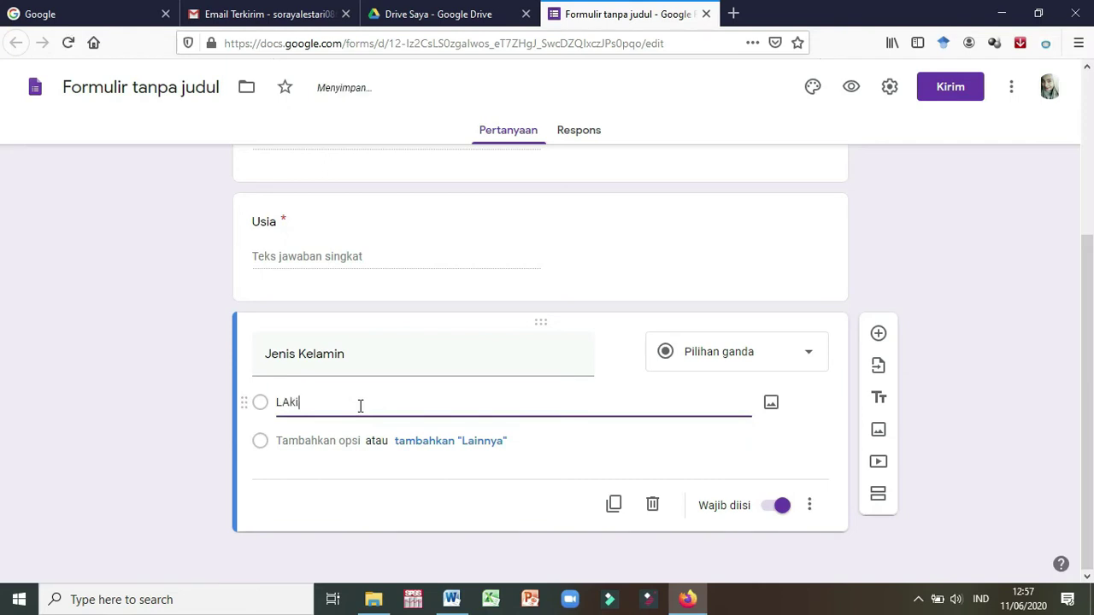
type("-laki")
key("BackSpace")
key("BackSpace")
key("BackSpace")
key("BackSpace")
key("BackSpace")
key("BackSpace")
key("BackSpace")
key("BackSpace")
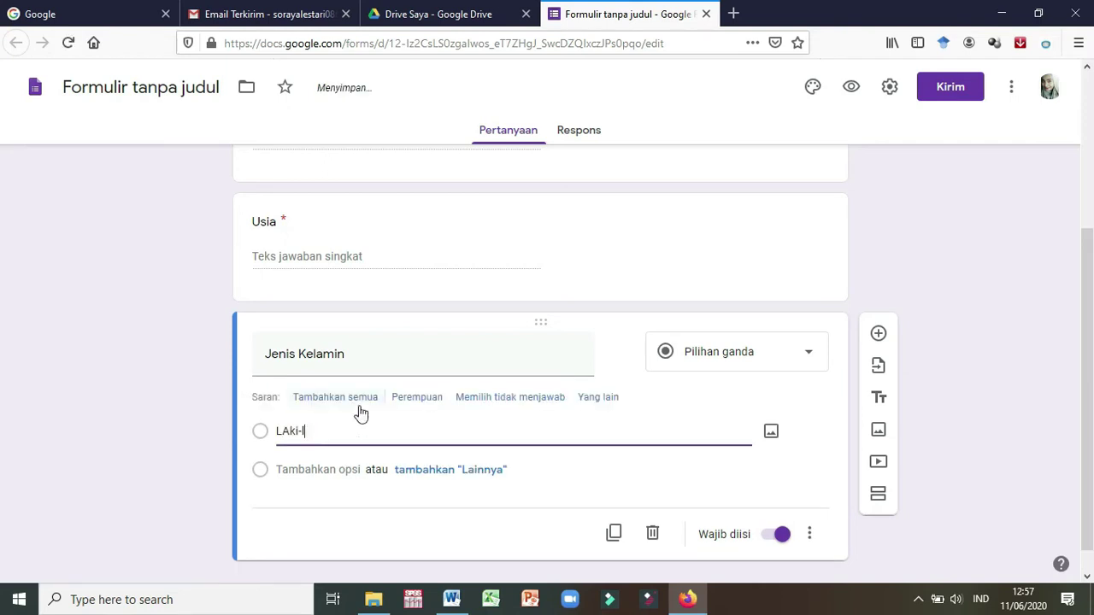
type("aki-laki")
left_click(316, 469)
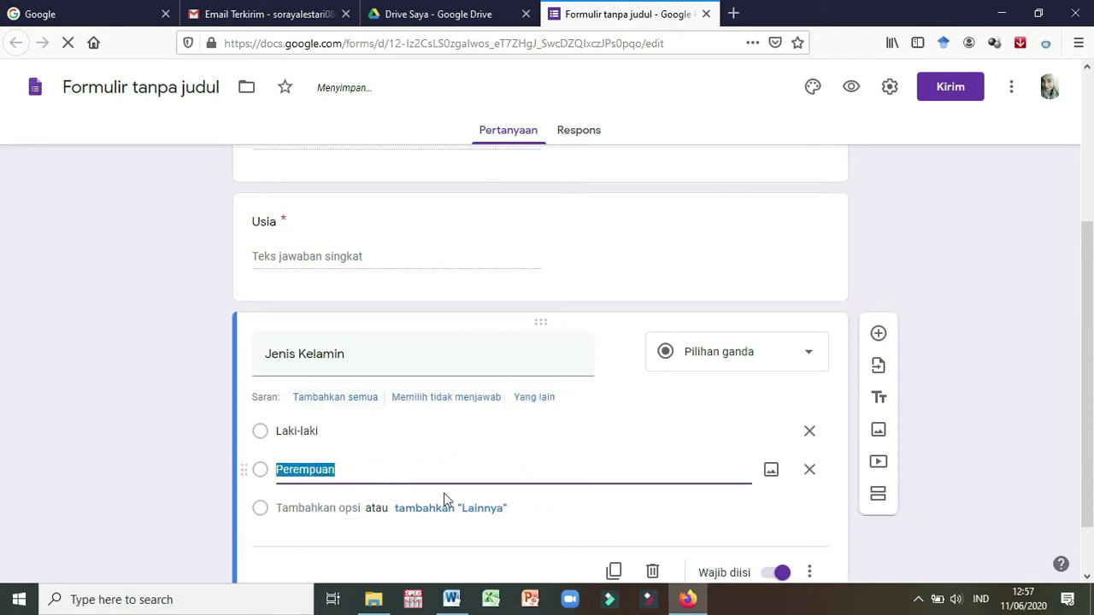
Add a required question titled "Jenis Usaha", following the Word identity list, with answer type Jawaban singkat
scroll(575, 453, "down", 1)
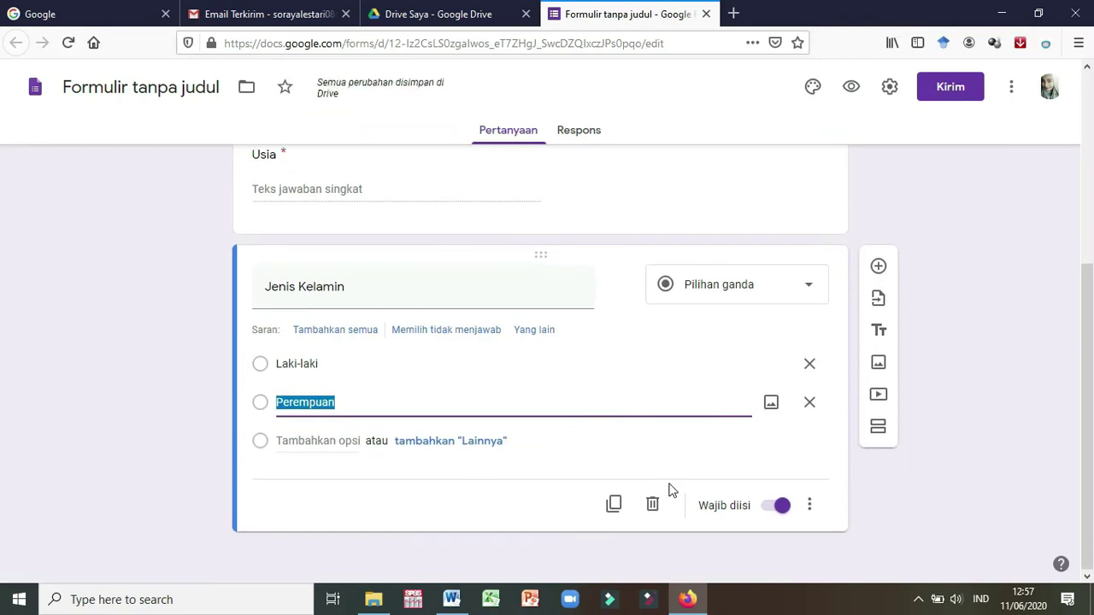
left_click(878, 266)
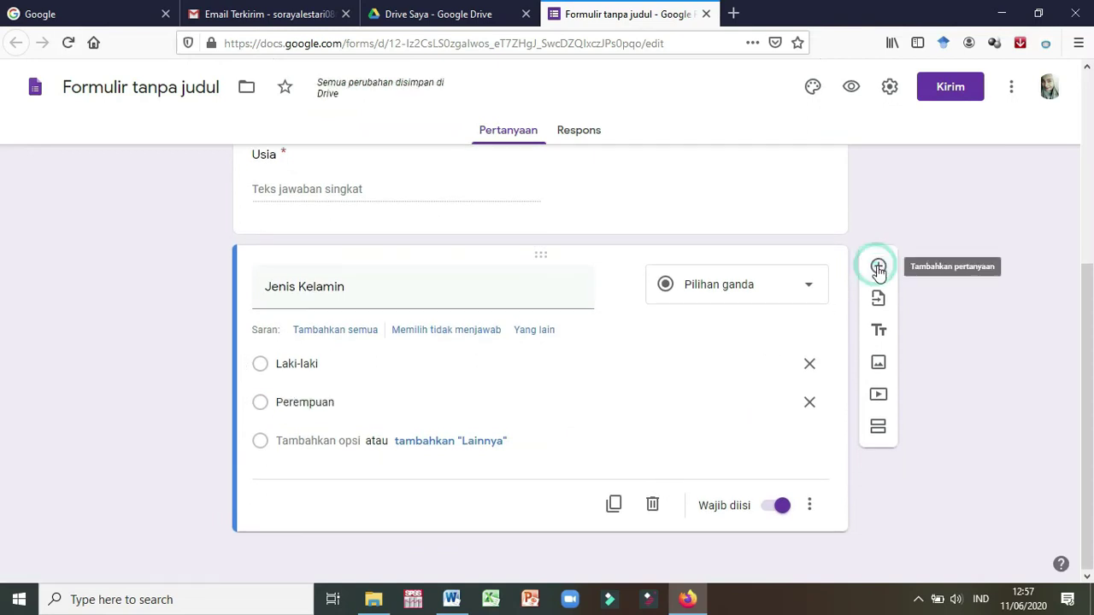
left_click(455, 599)
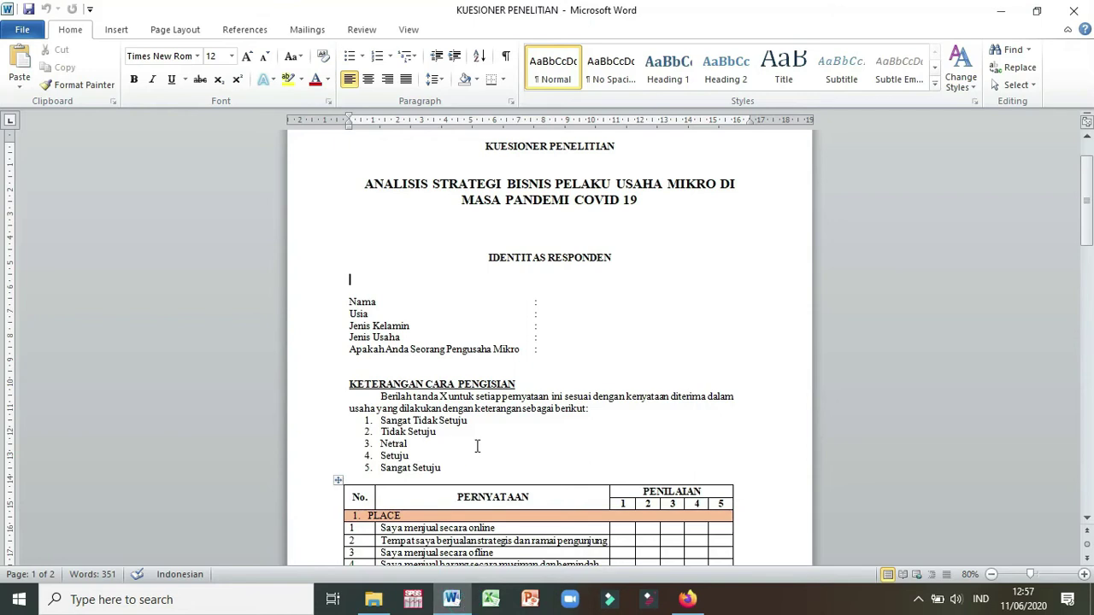
left_click(687, 599)
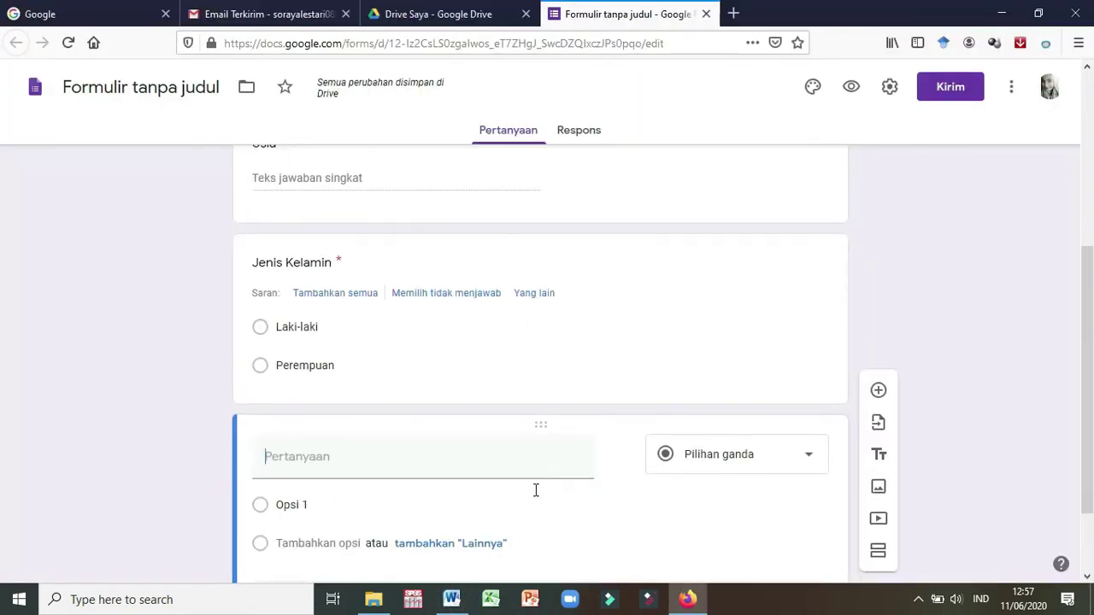
type("Je")
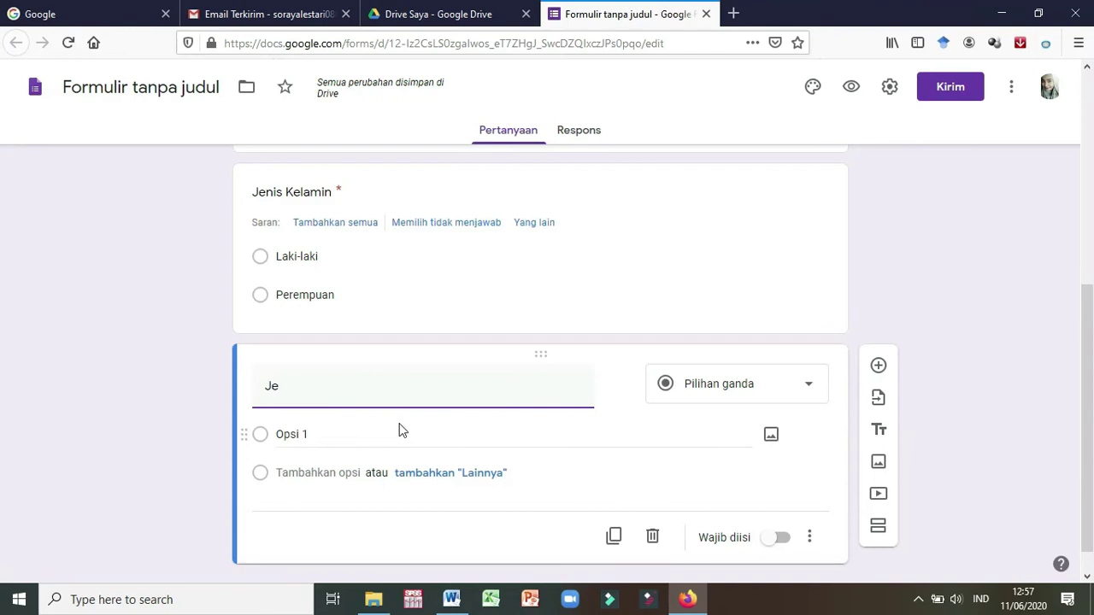
type("nis Usaha")
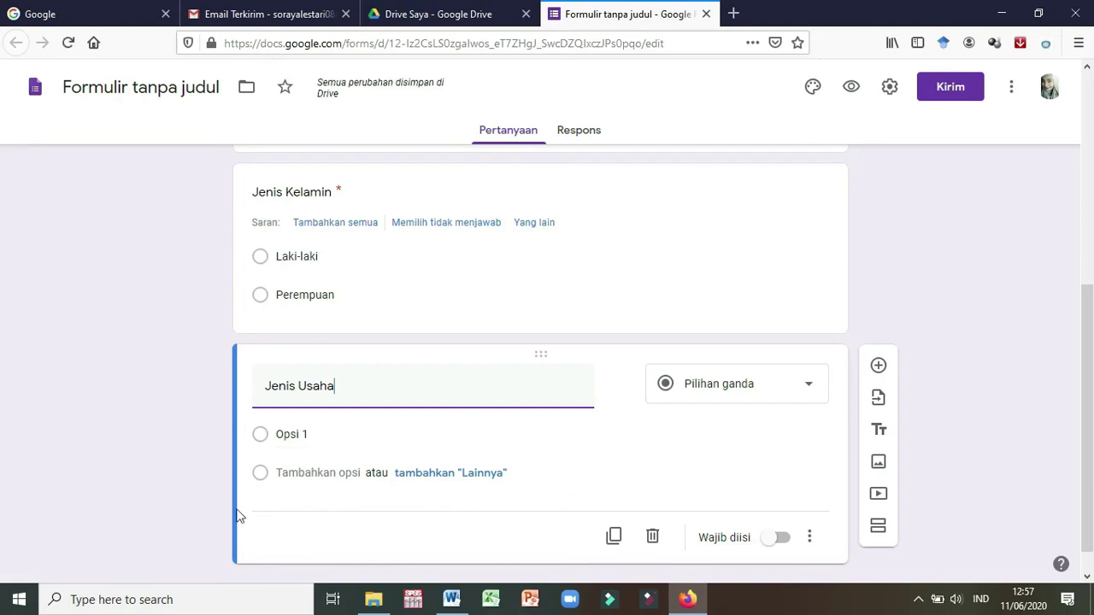
left_click(791, 398)
left_click(716, 106)
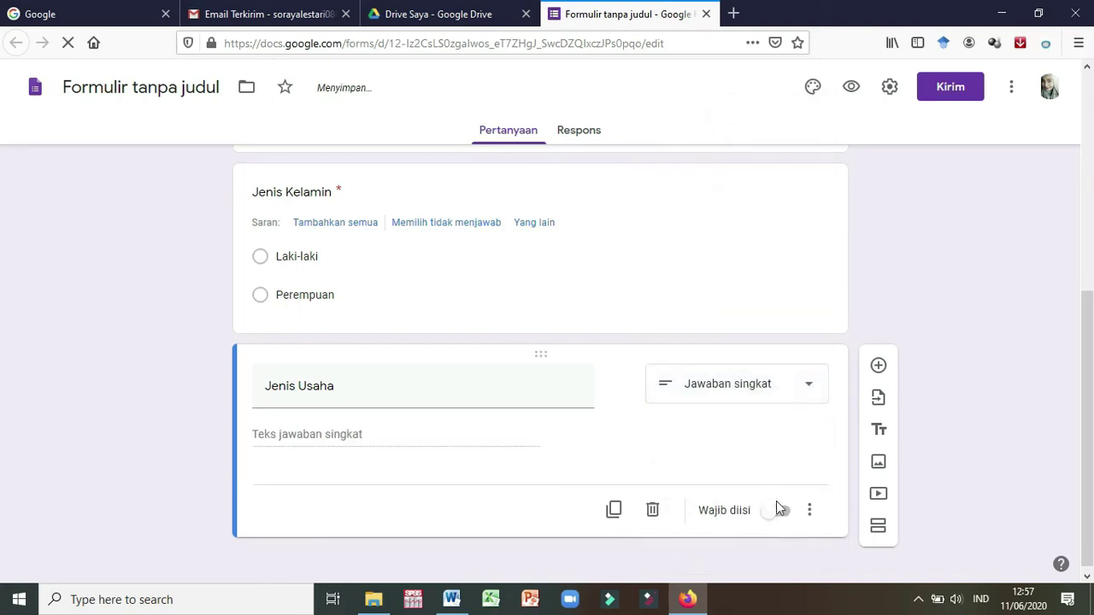
left_click(783, 515)
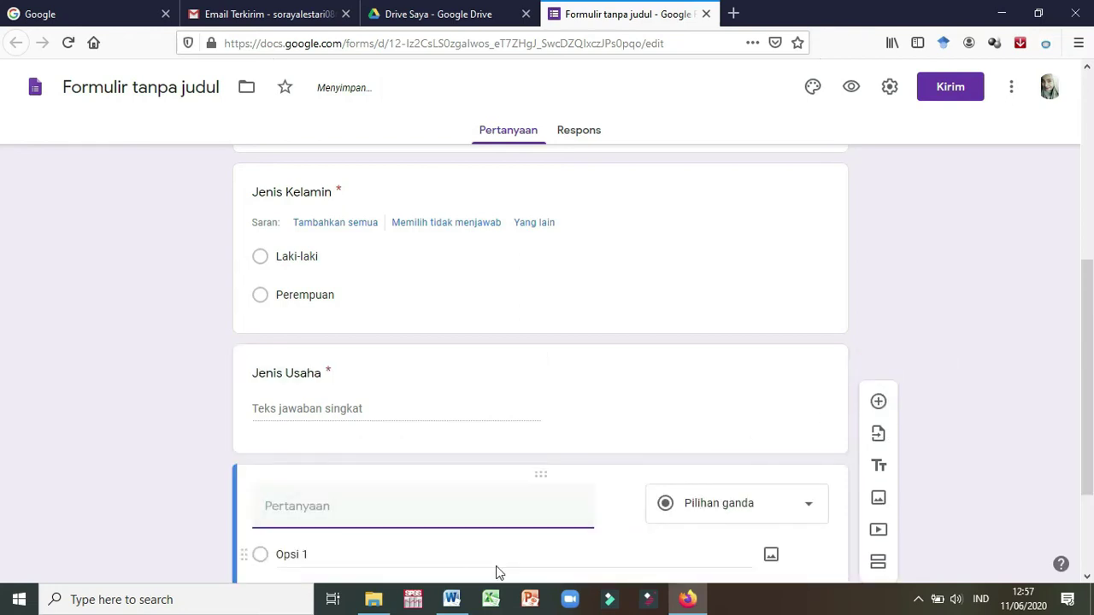
Check the identity list in Word and title the new question "Apakah Anda Seorang Pengusaha Mikro?"
left_click(460, 600)
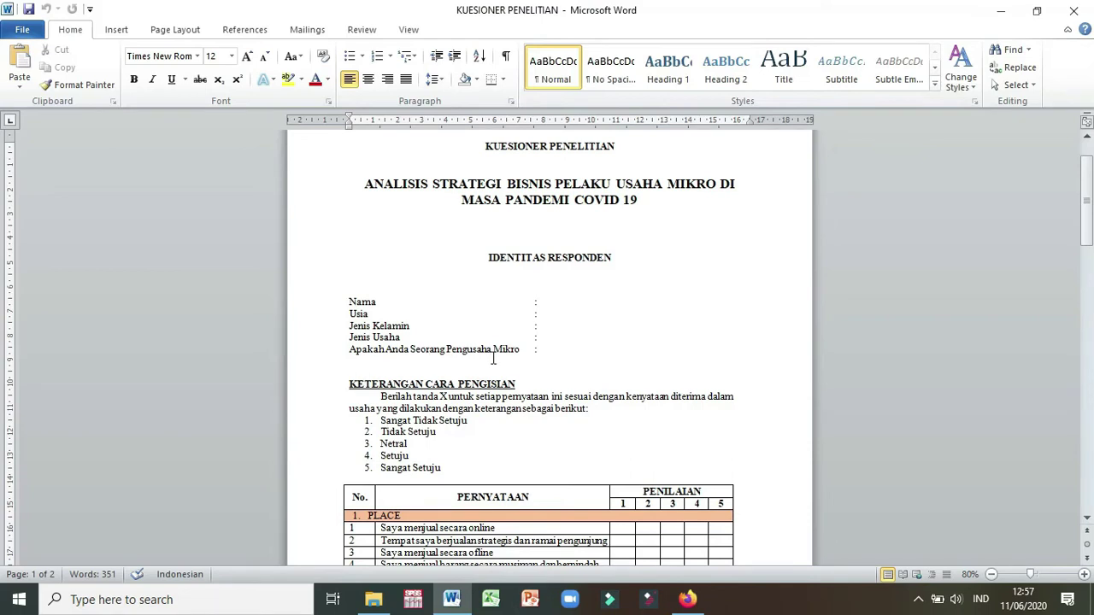
left_click(689, 599)
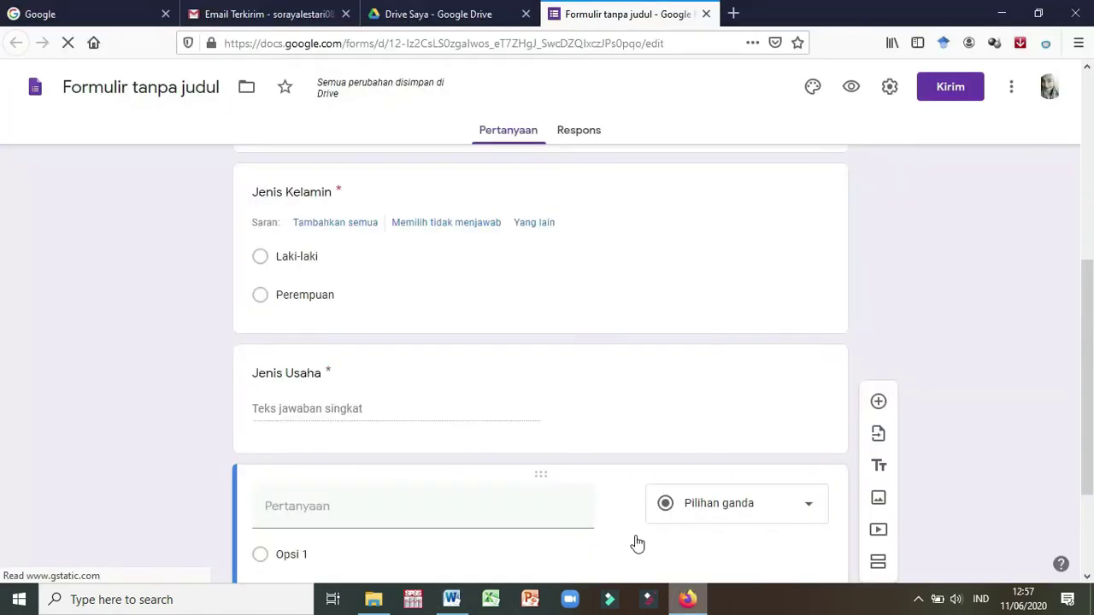
scroll(429, 414, "down", 1)
left_click(428, 416)
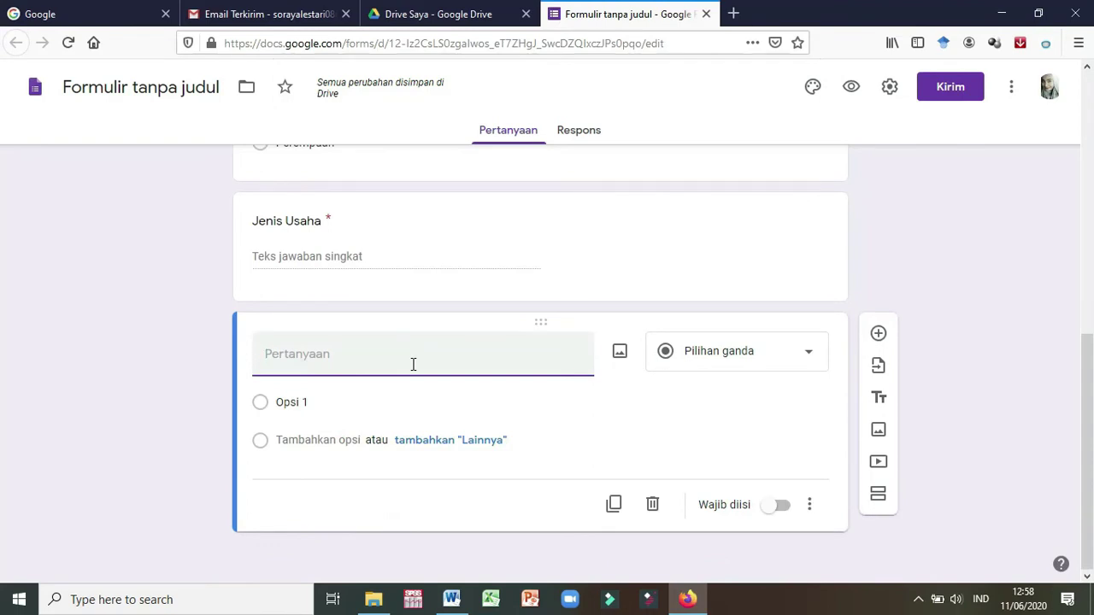
type("Apakah Anda Seo")
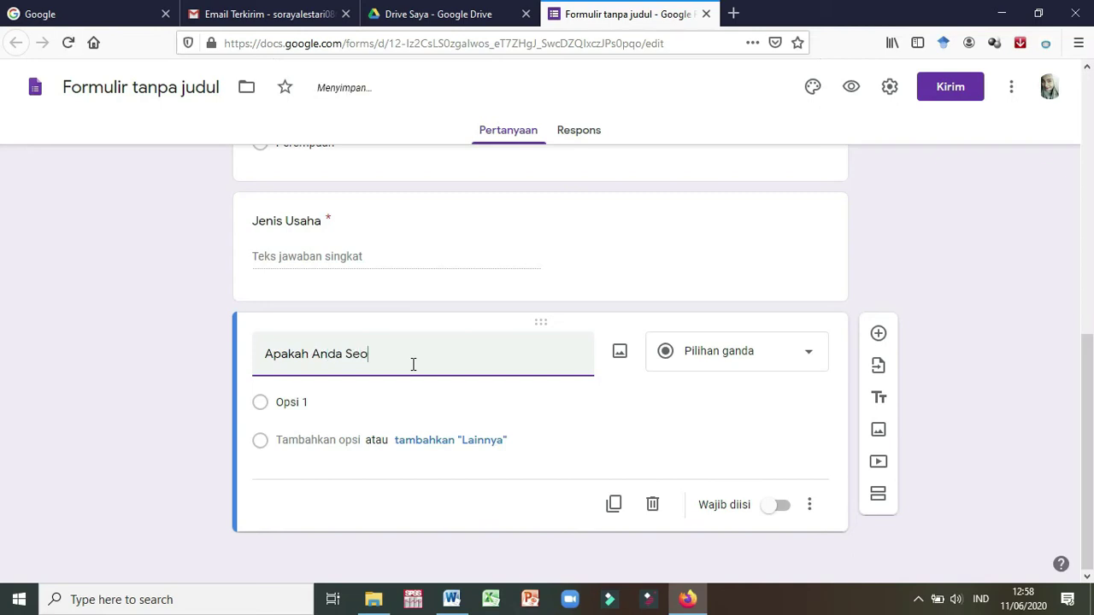
type("rang Pengusaha Mikro?")
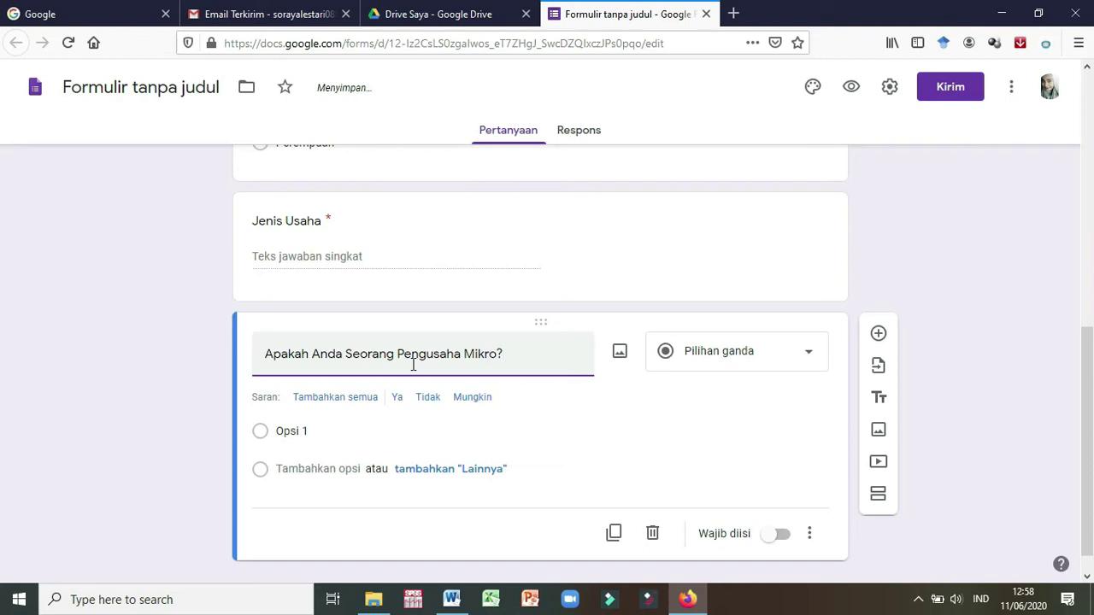
Give the Pengusaha Mikro question the answer options "Ya" and "Tidak"
left_click(394, 436)
type("Ya")
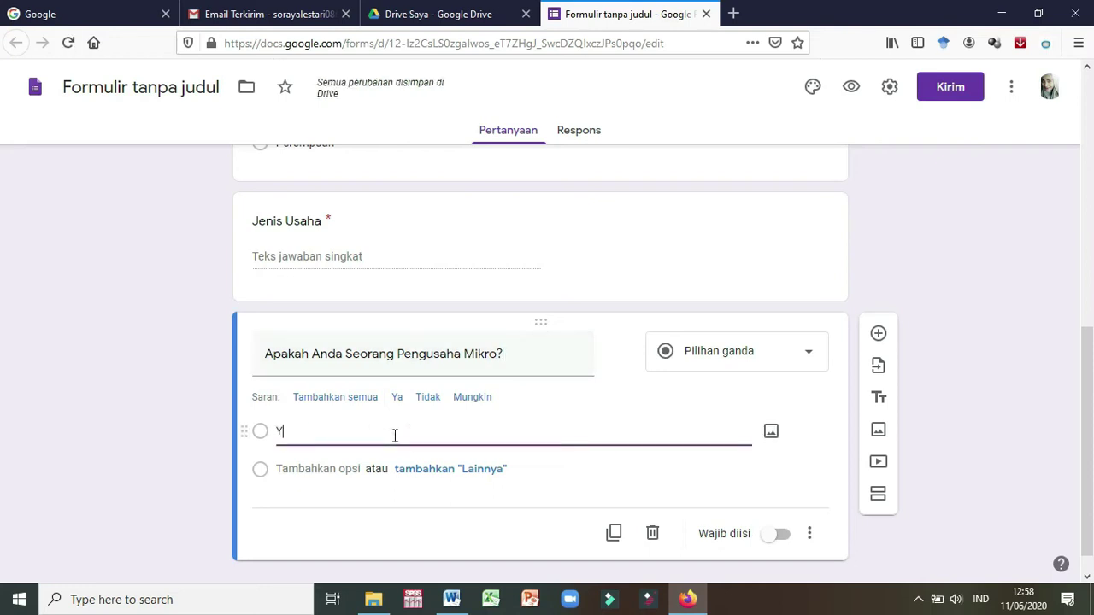
double_click(373, 468)
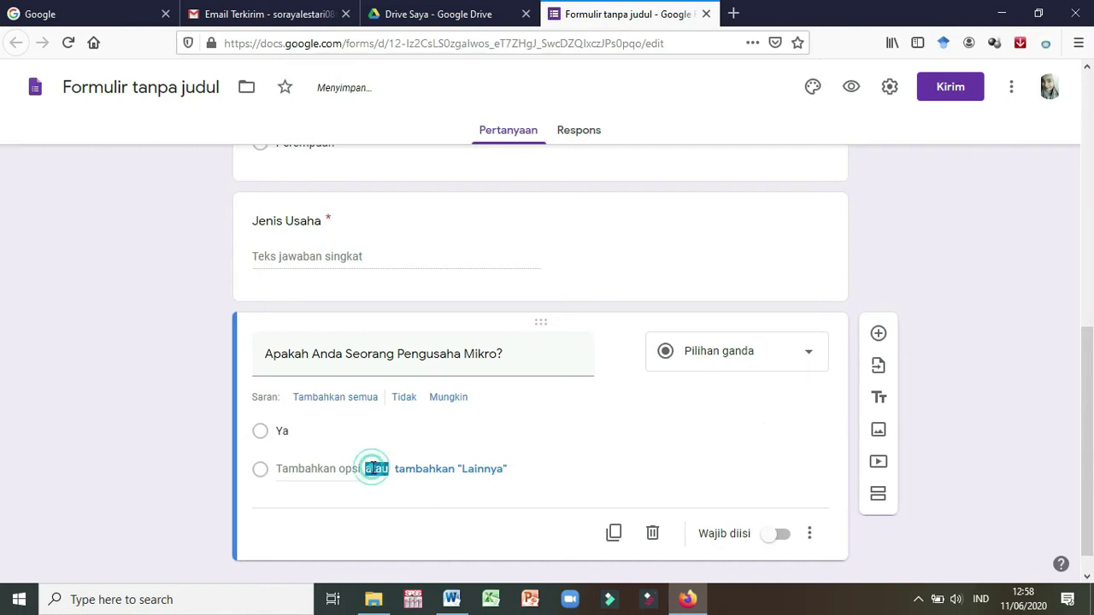
left_click(332, 469)
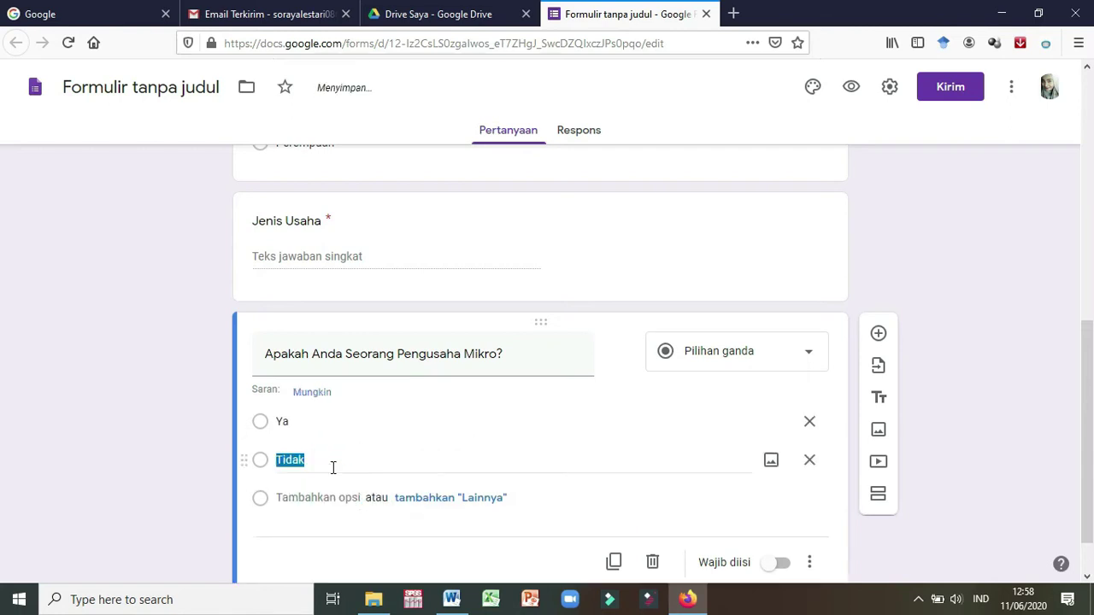
type("Tidak")
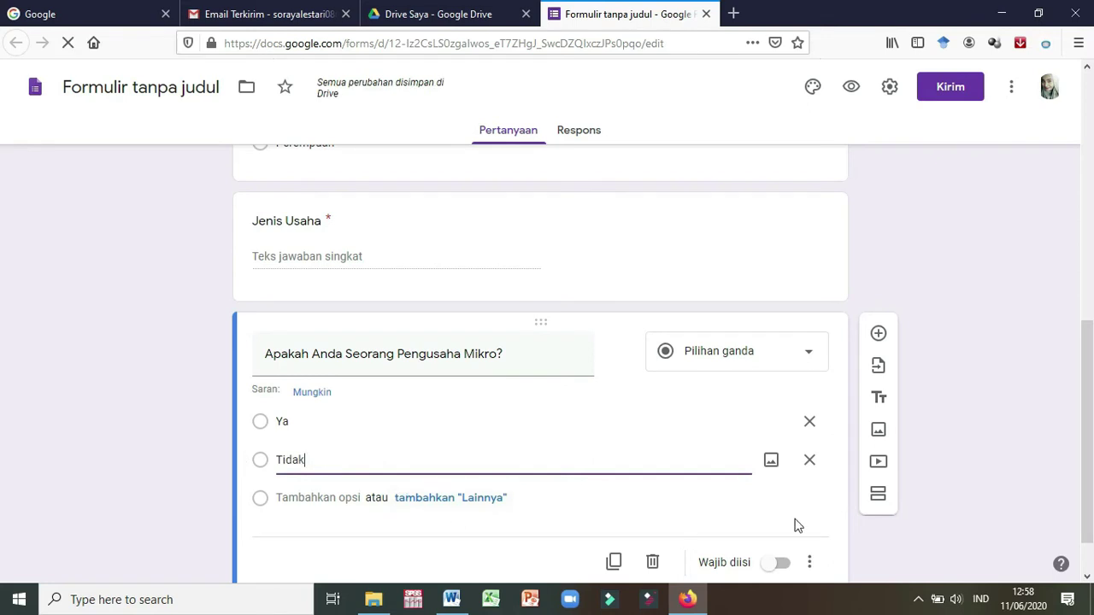
Enable Buka bagian berdasarkan jawaban for the Pengusaha Mikro question
scroll(795, 525, "down", 1)
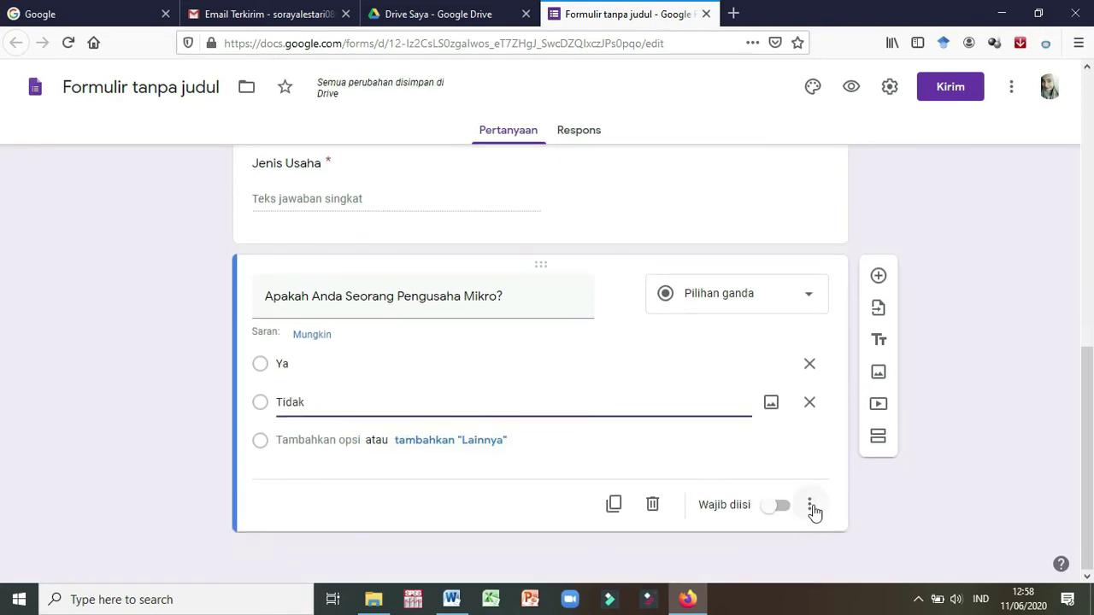
left_click(812, 508)
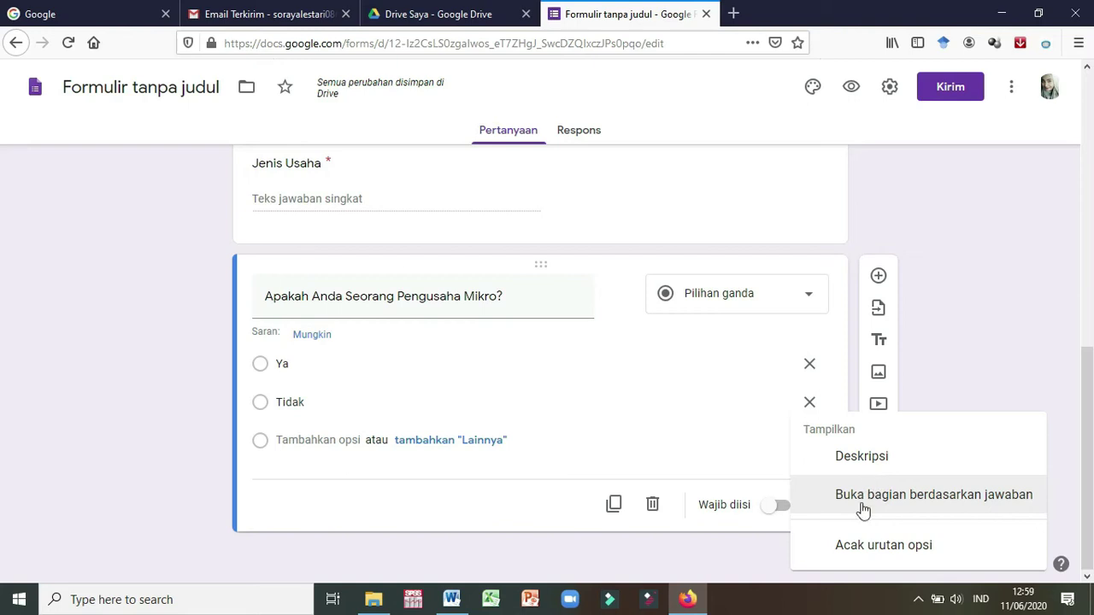
left_click(699, 471)
left_click(816, 510)
left_click(850, 496)
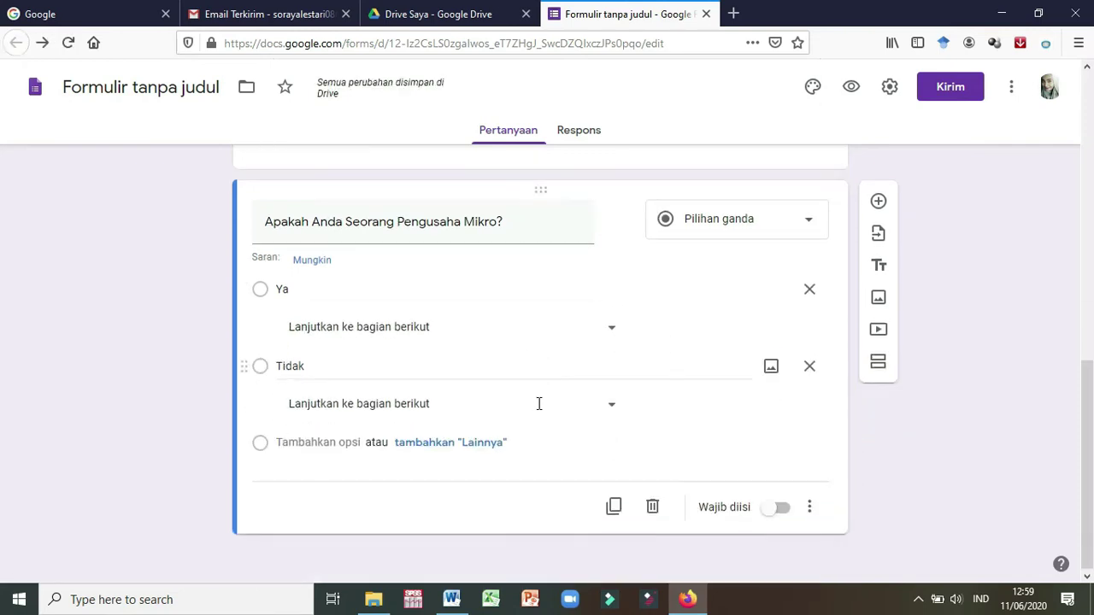
Route "Ya" to Lanjutkan ke bagian berikut and "Tidak" to Kirim formulir, and make the Pengusaha Mikro question required
left_click(611, 328)
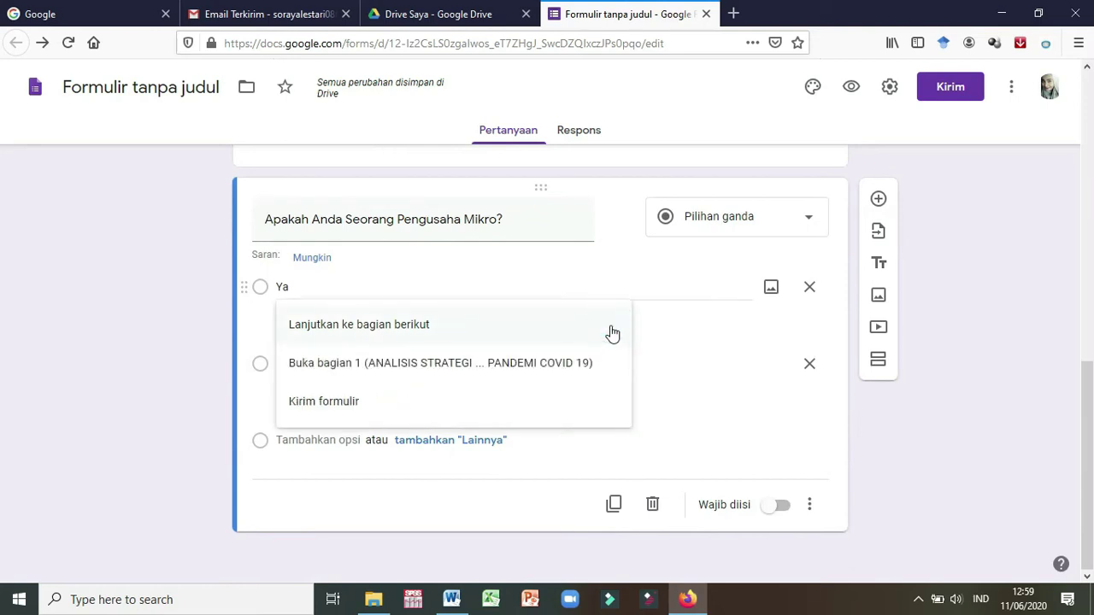
left_click(351, 335)
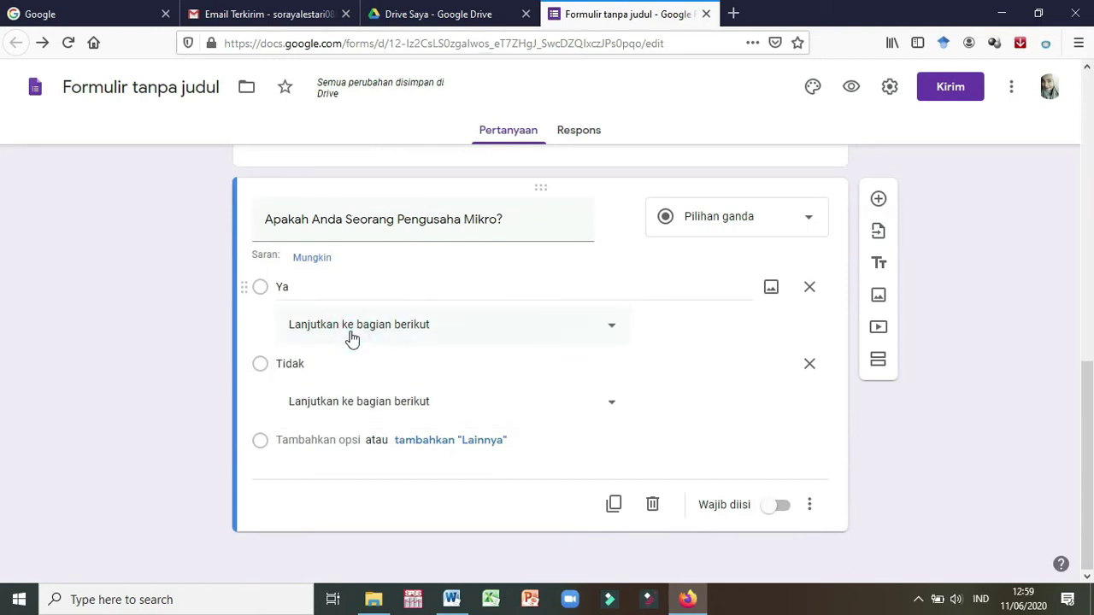
left_click(609, 400)
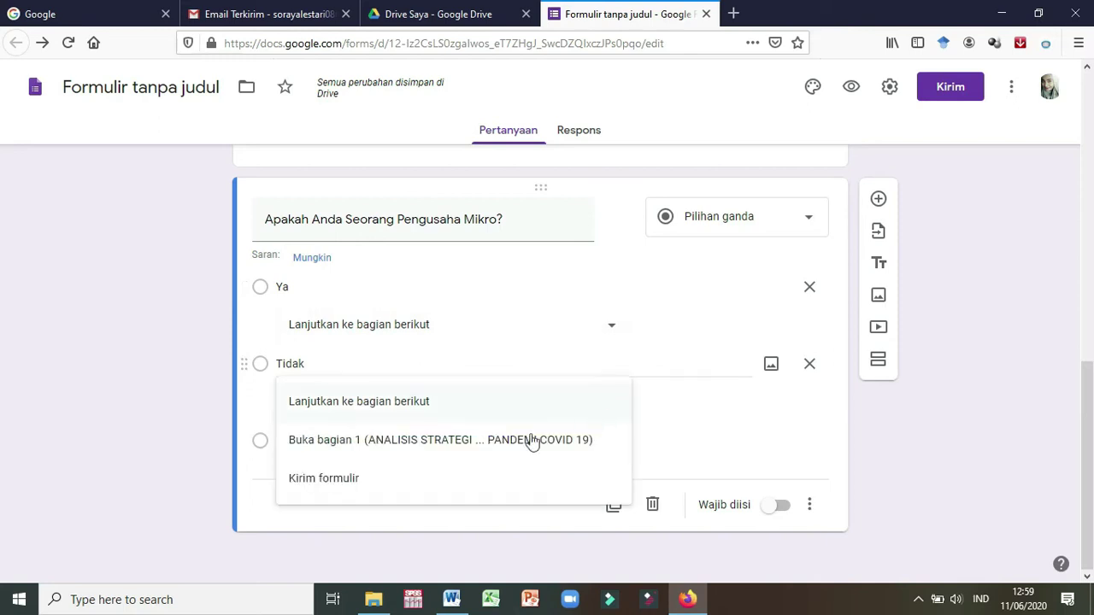
left_click(376, 478)
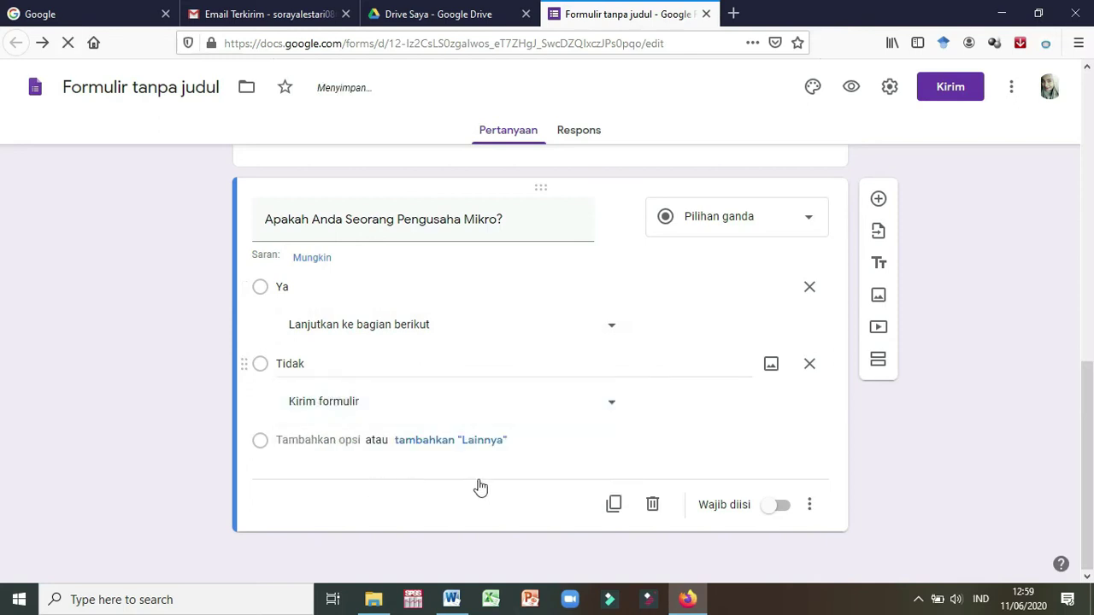
left_click(784, 509)
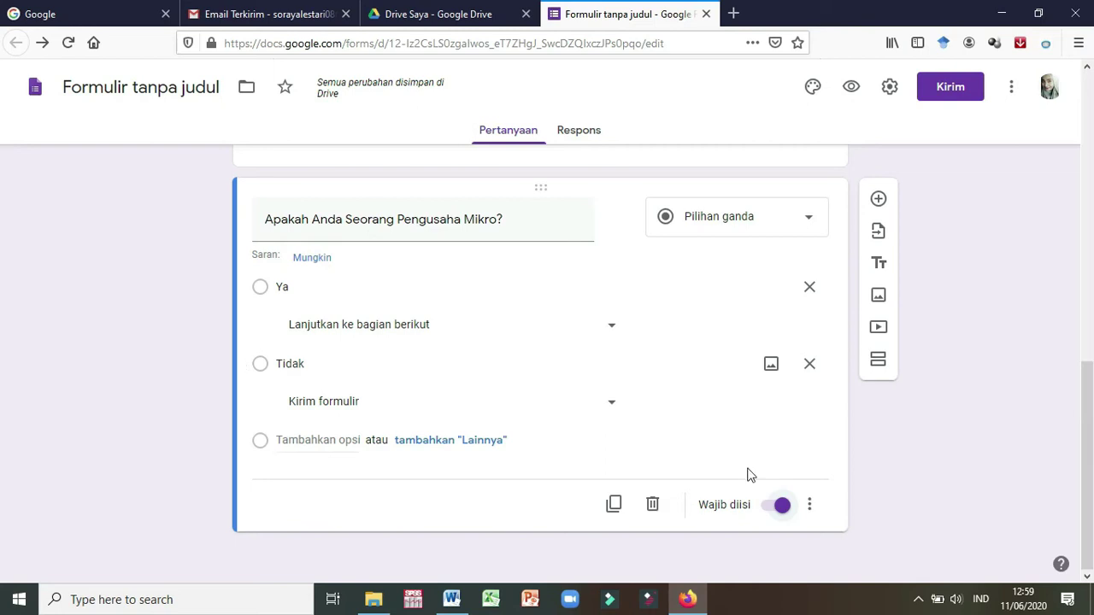
Check the filling instructions and statement table in Word, and add a new form section after the Pengusaha Mikro question
left_click(451, 599)
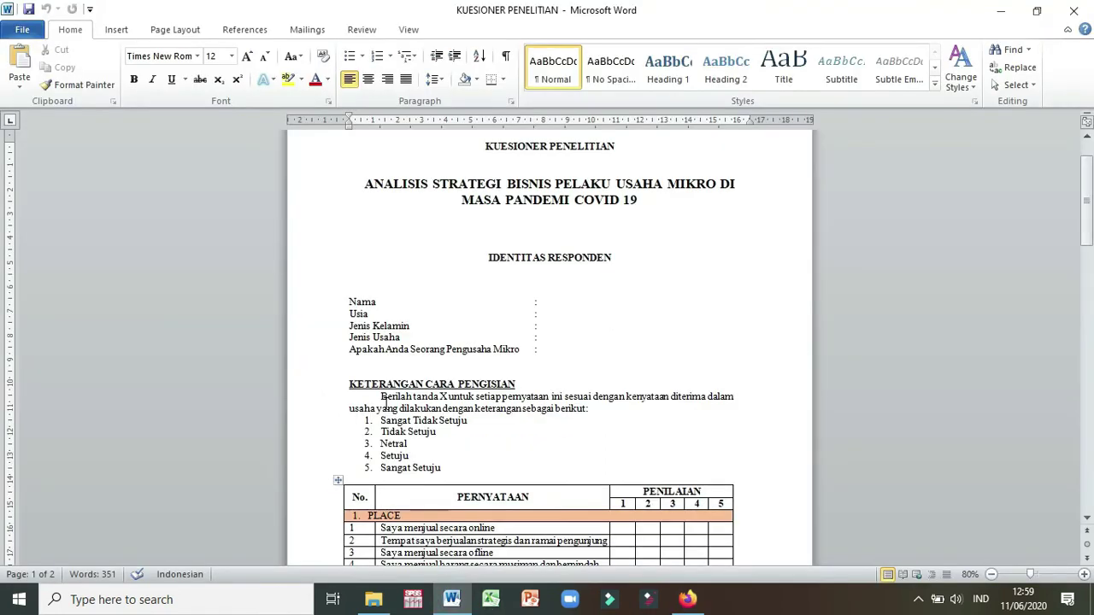
scroll(384, 402, "down", 2)
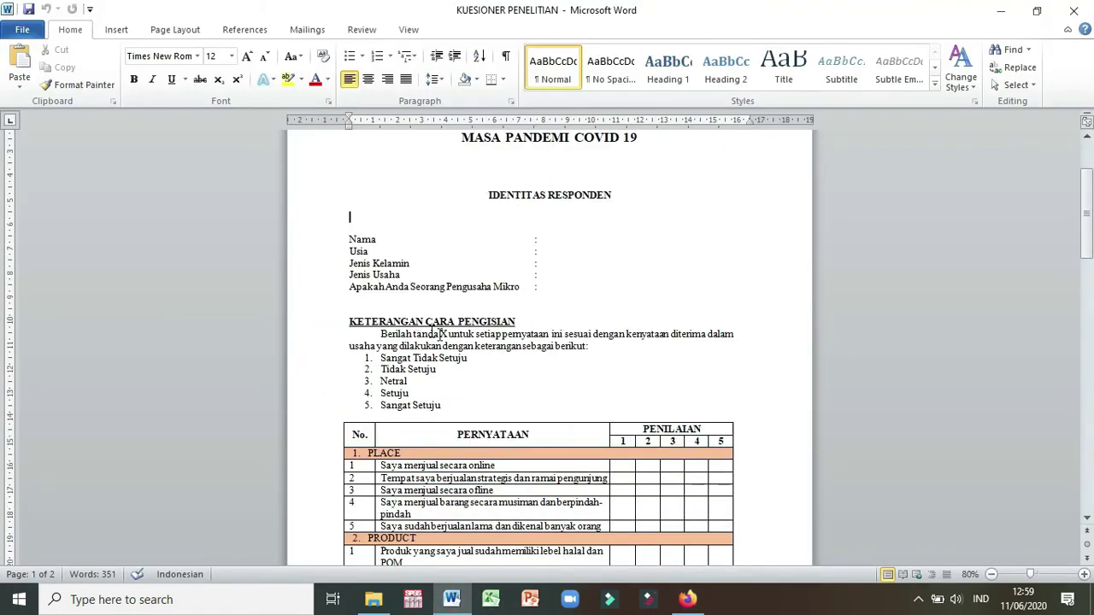
left_click(689, 601)
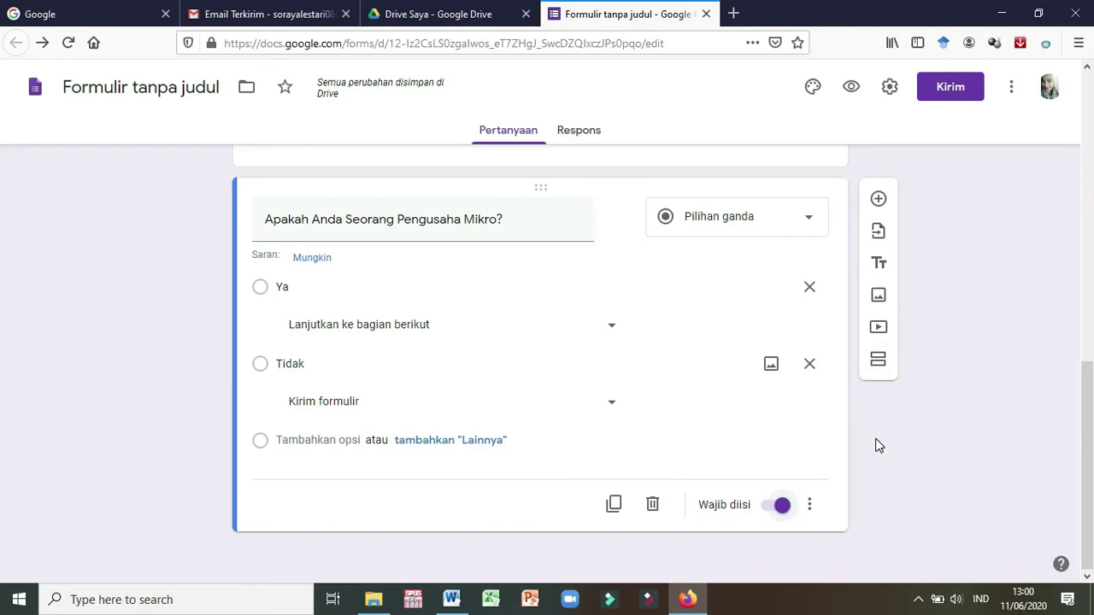
left_click(885, 365)
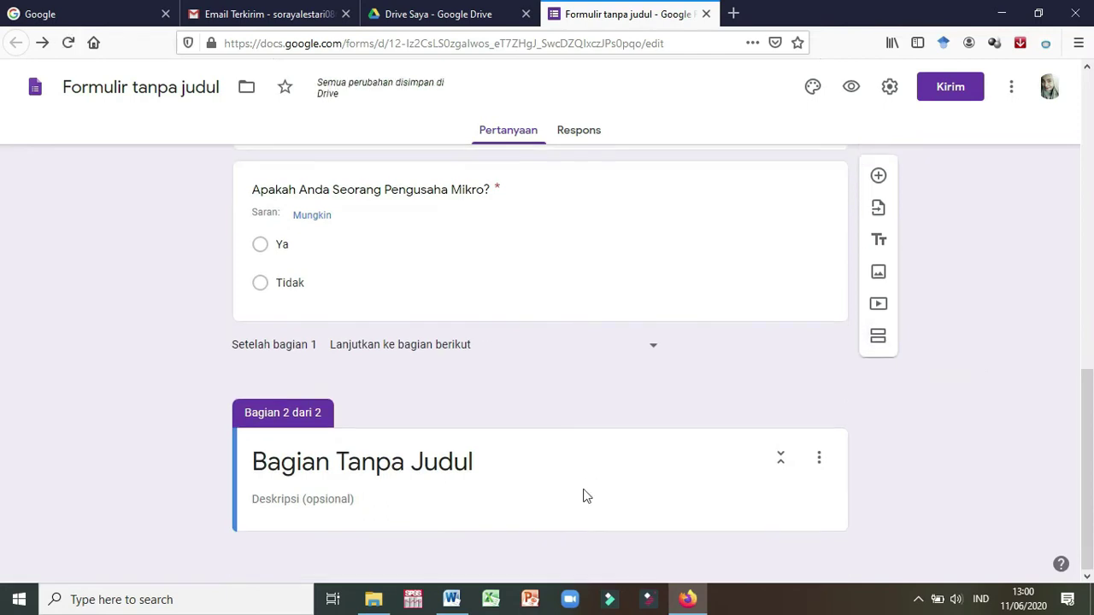
Copy the heading KETERANGAN CARA PENGISIAN from the Word questionnaire and use it as the title of form section 2
left_click(452, 599)
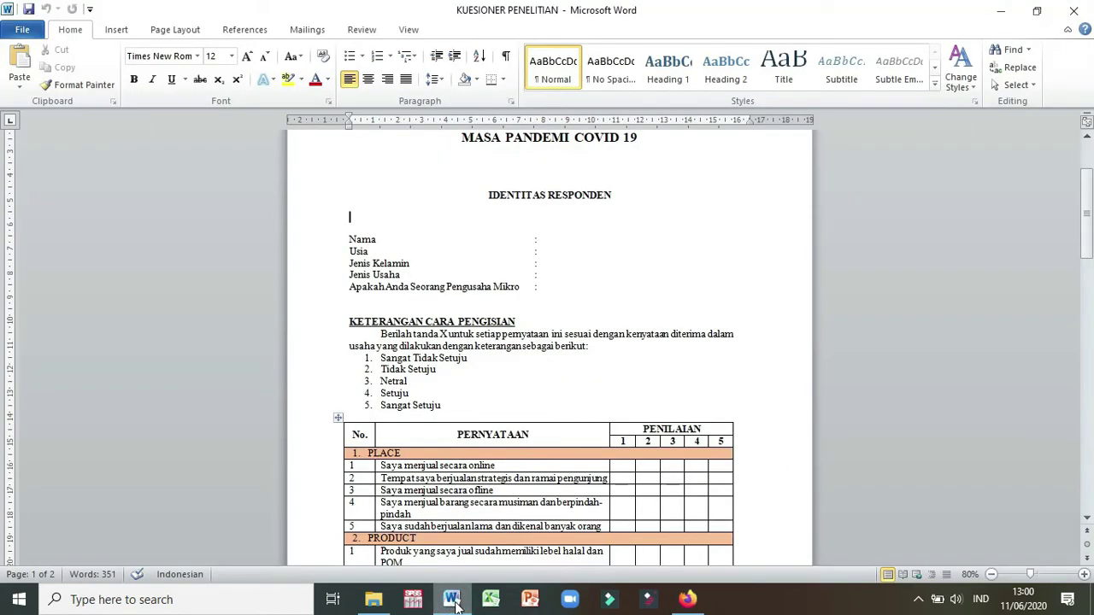
left_click_drag(516, 323, 349, 325)
key("ctrl+c")
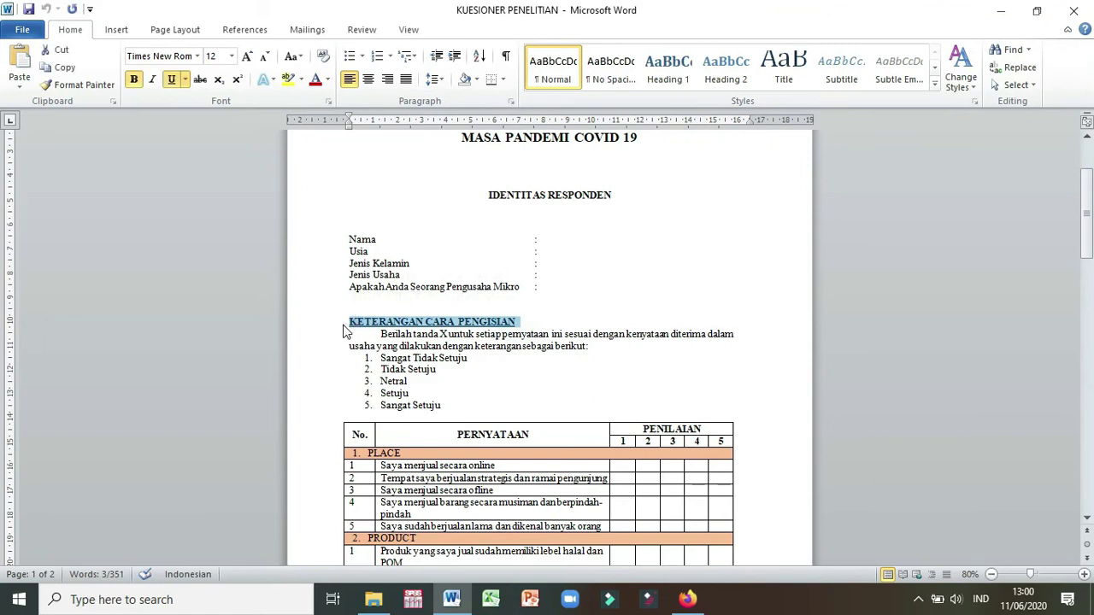
left_click(687, 599)
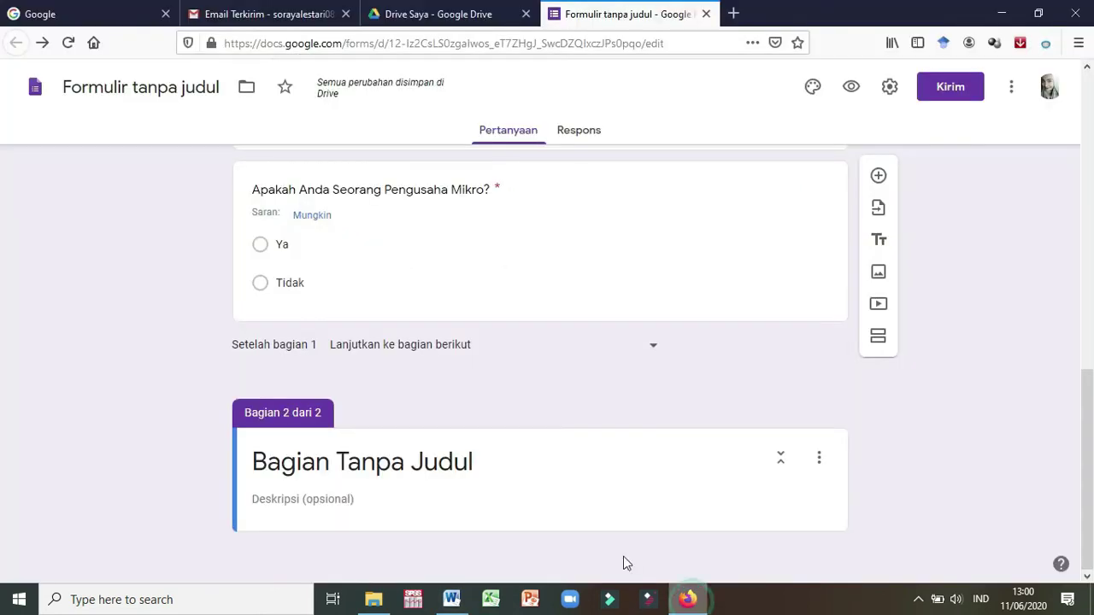
triple_click(389, 460)
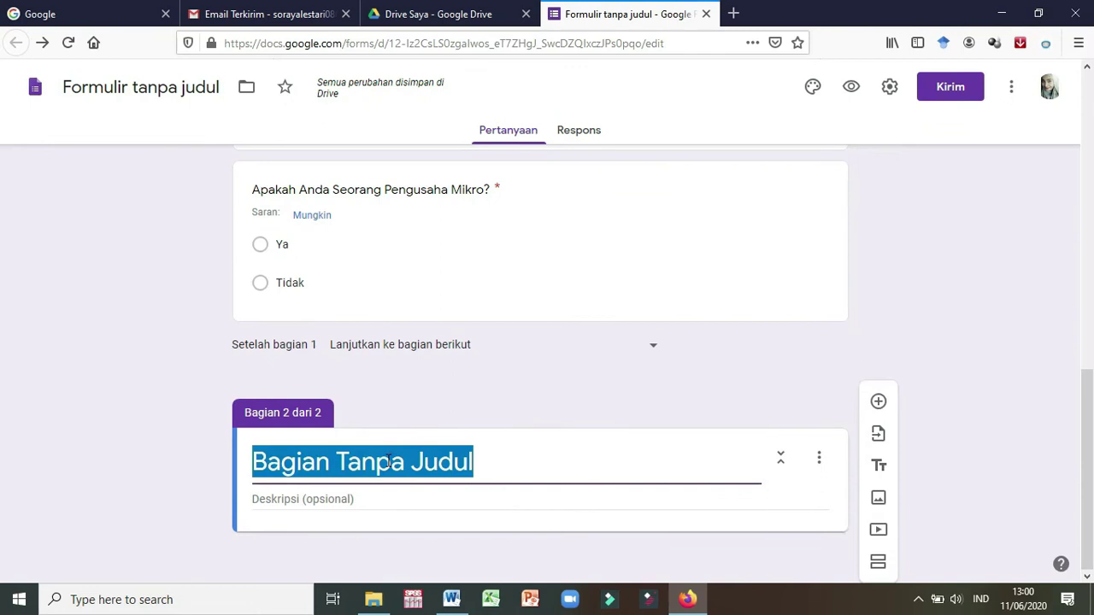
key("ctrl+v")
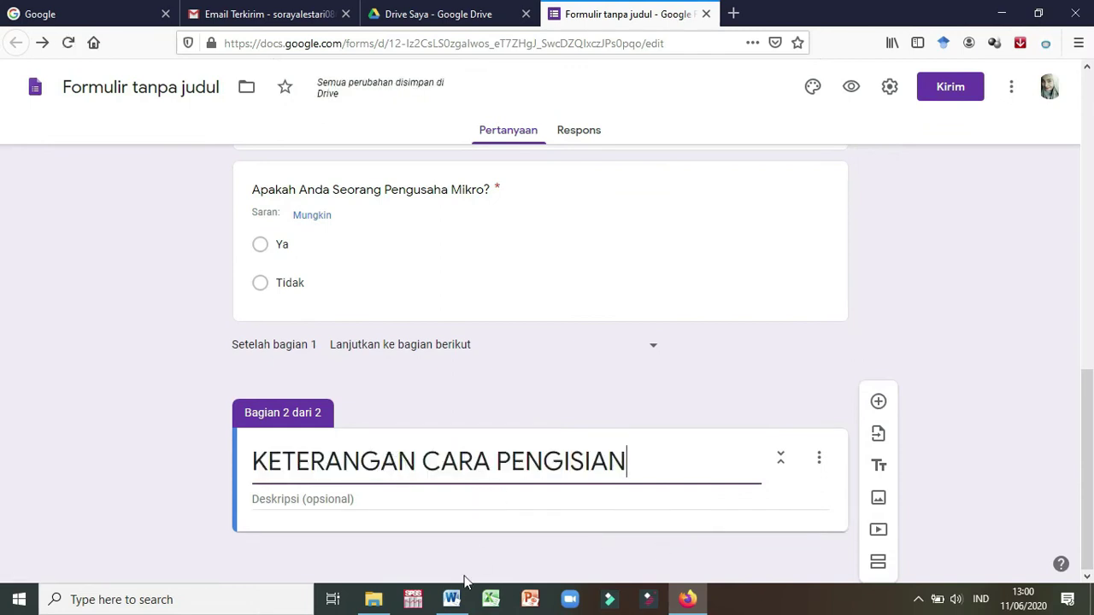
Copy the filling instructions and the five-point agreement list from Word into section 2's description in the form
left_click(451, 600)
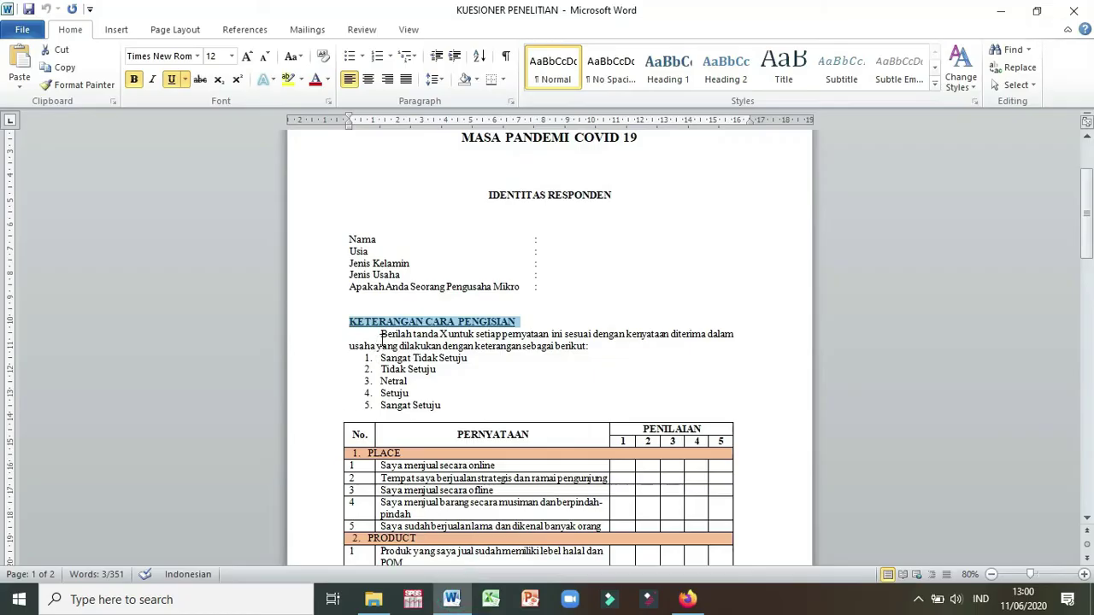
left_click_drag(380, 335, 443, 413)
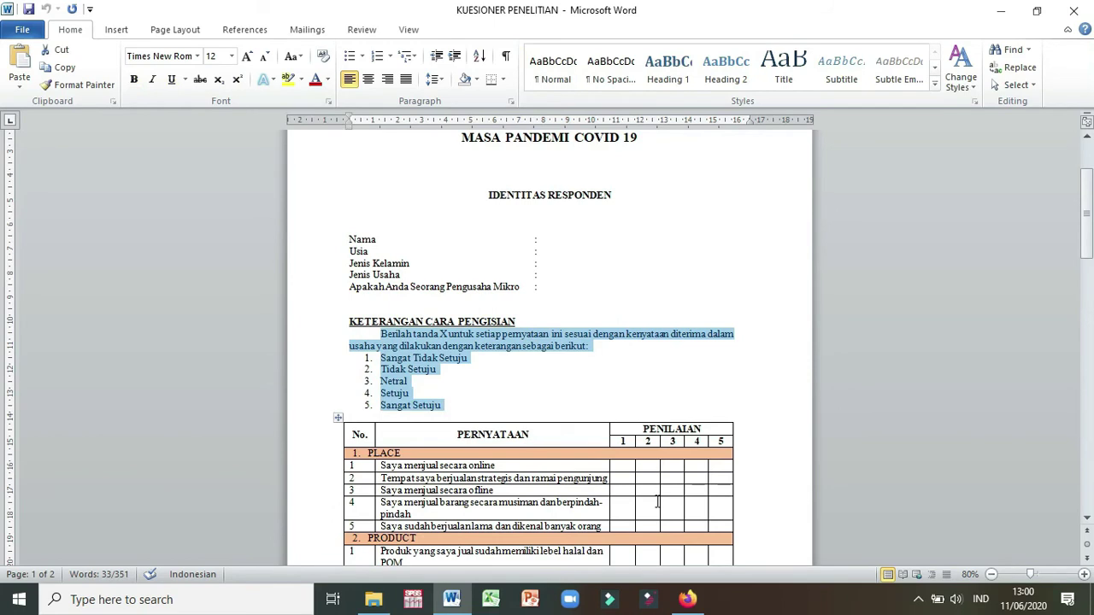
left_click(688, 600)
left_click(326, 497)
type("Berilah tanda X untuk setiap pernyataan  ini sesuai dengan kenyataan diterima dalam usaha yang dilakukan dengan keterangan sebagai berikut: 1.\tSangat Tidak Setuju 2.\tTidak Setuju 3.\tNetral 4.\tSetuju 5.\tSangat Setuju")
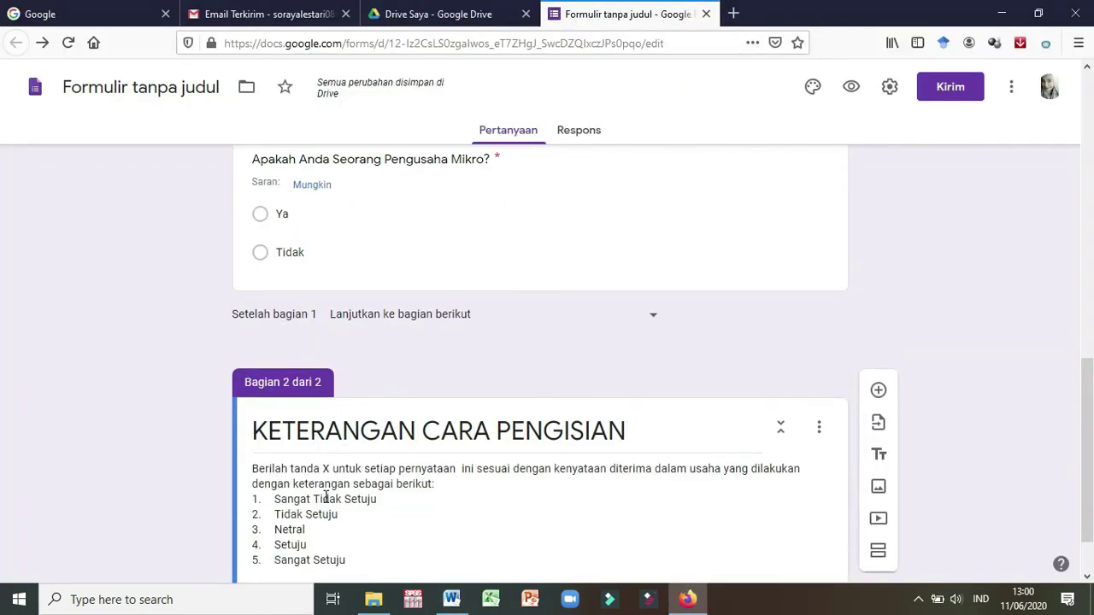
scroll(329, 444, "down", 2)
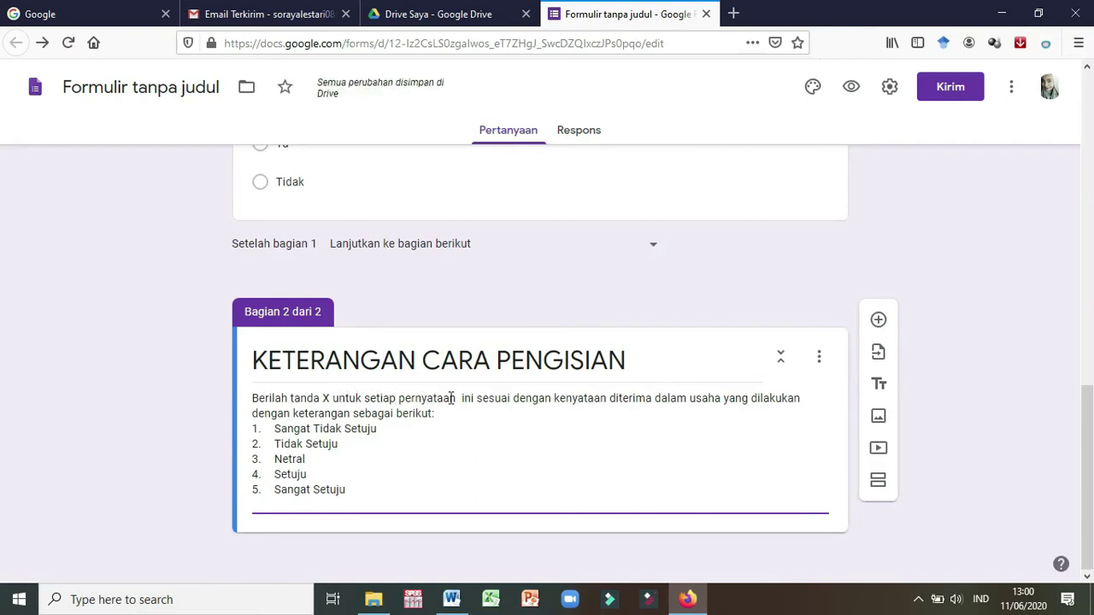
Replace "Berilah tanda X untuk" with "Isilah" in section 2's description
left_click(358, 397)
left_click_drag(358, 398, 248, 398)
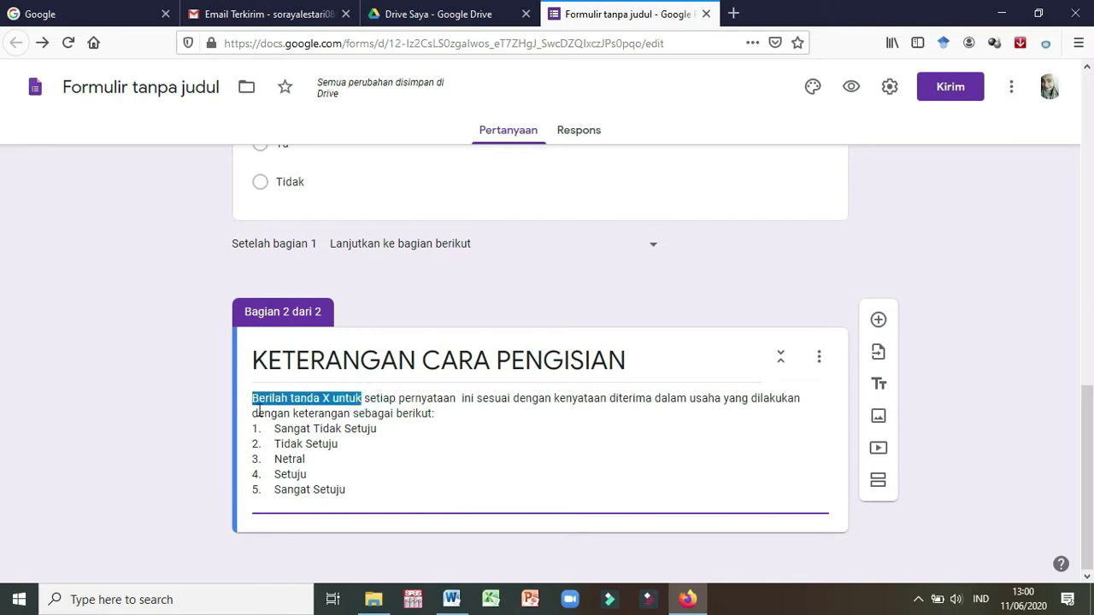
scroll(259, 411, "up", 1)
type("Isilah")
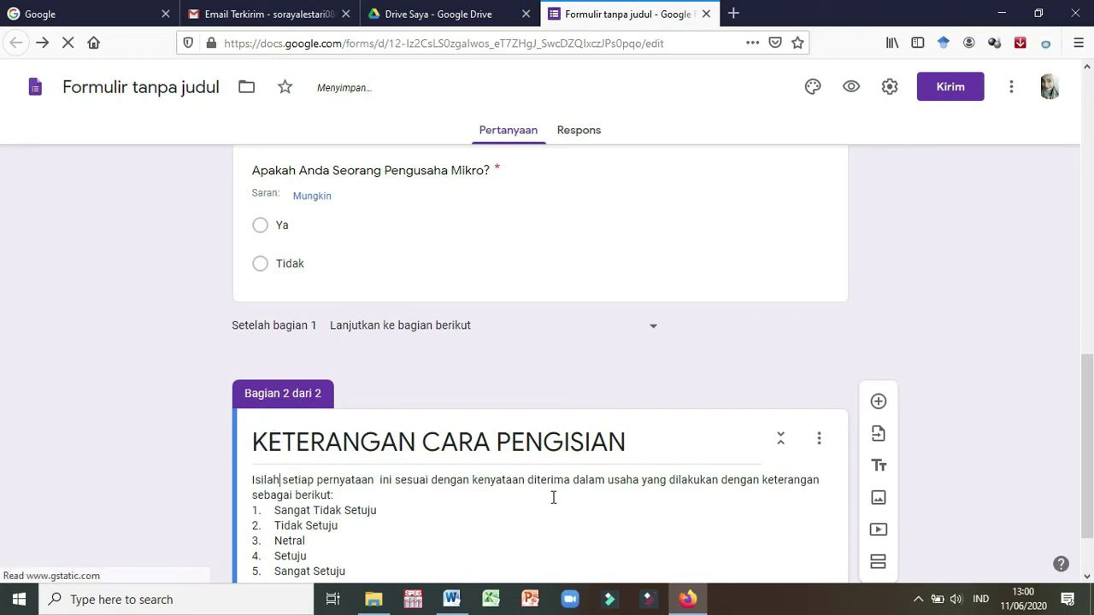
scroll(553, 498, "down", 1)
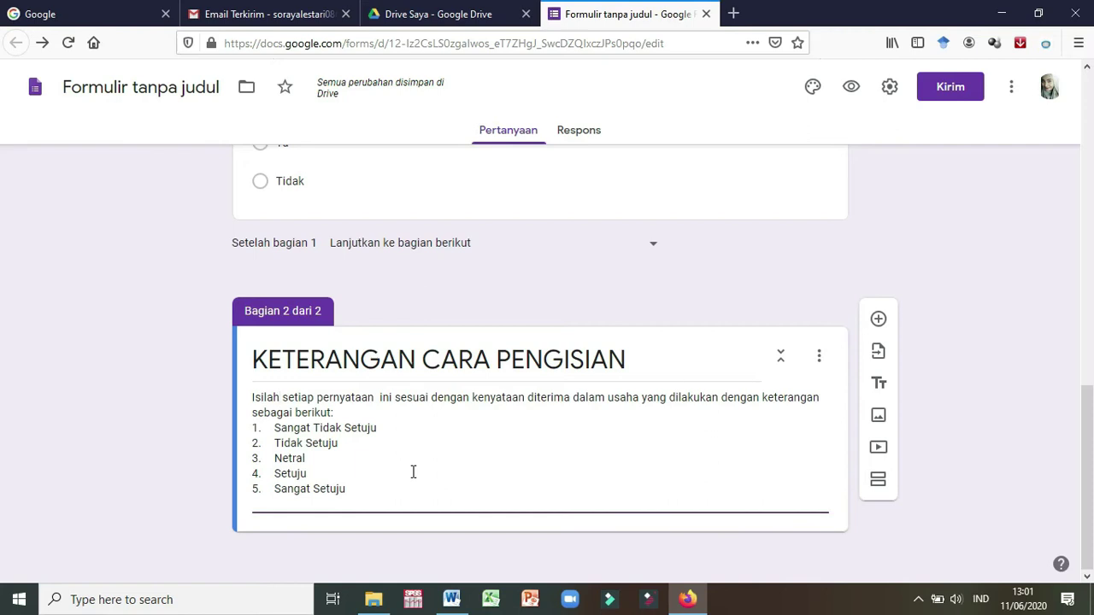
Add a blank question to section 2, and copy the first PLACE statement, "Saya menjual secara online", from the Word table
left_click(878, 321)
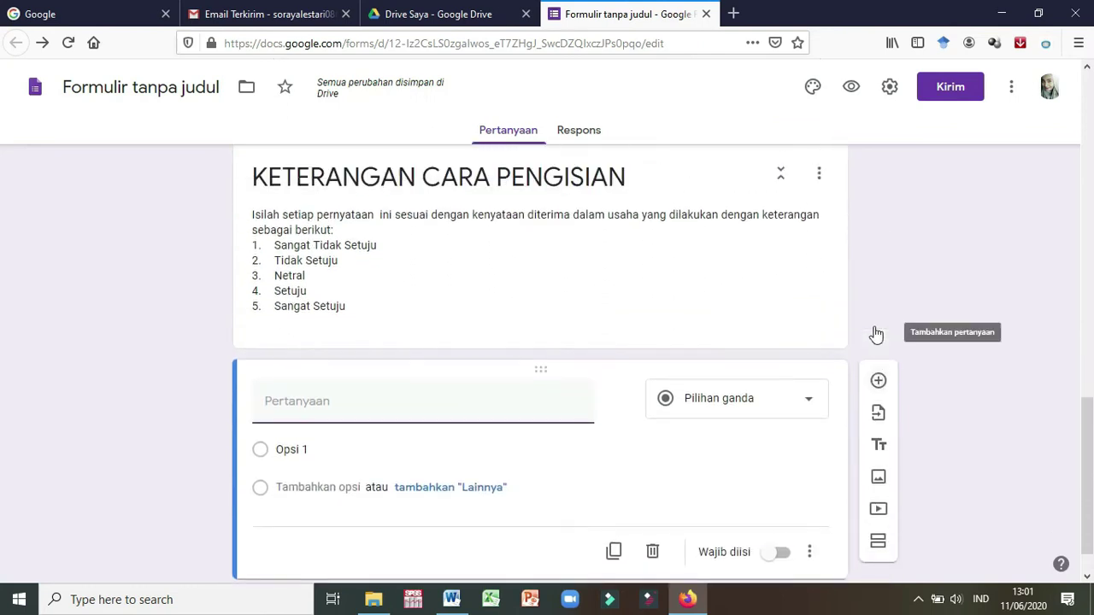
scroll(877, 334, "down", 2)
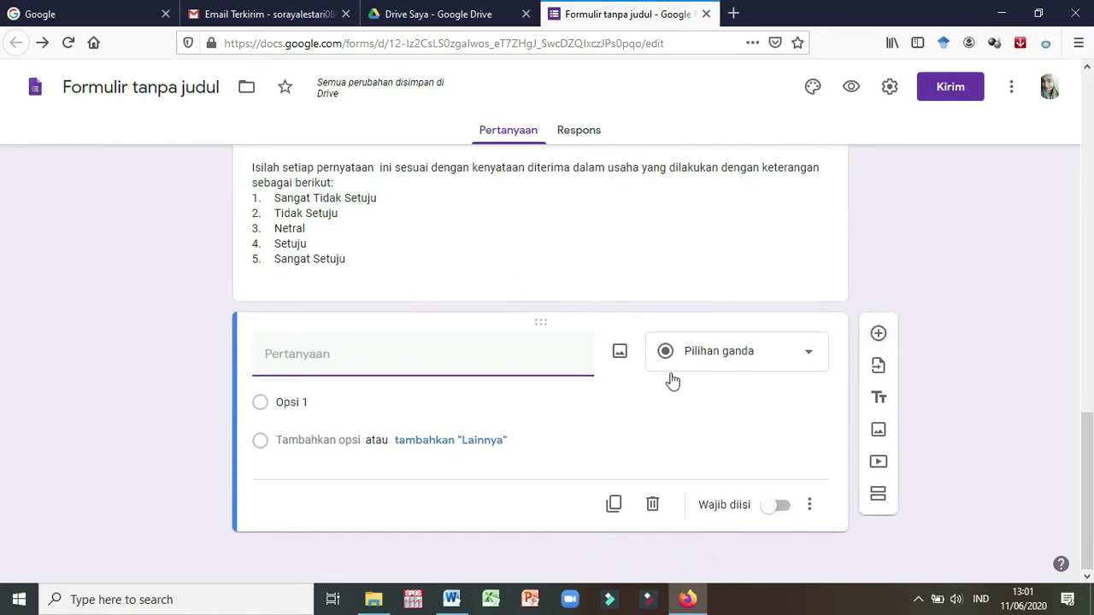
left_click(456, 605)
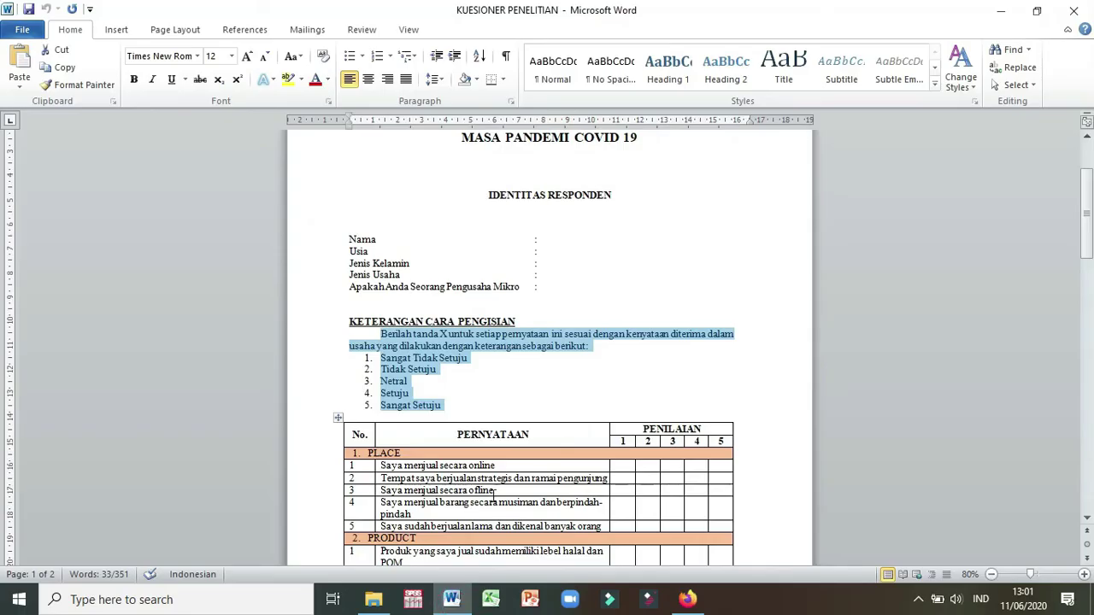
scroll(493, 495, "down", 1)
scroll(489, 489, "down", 2)
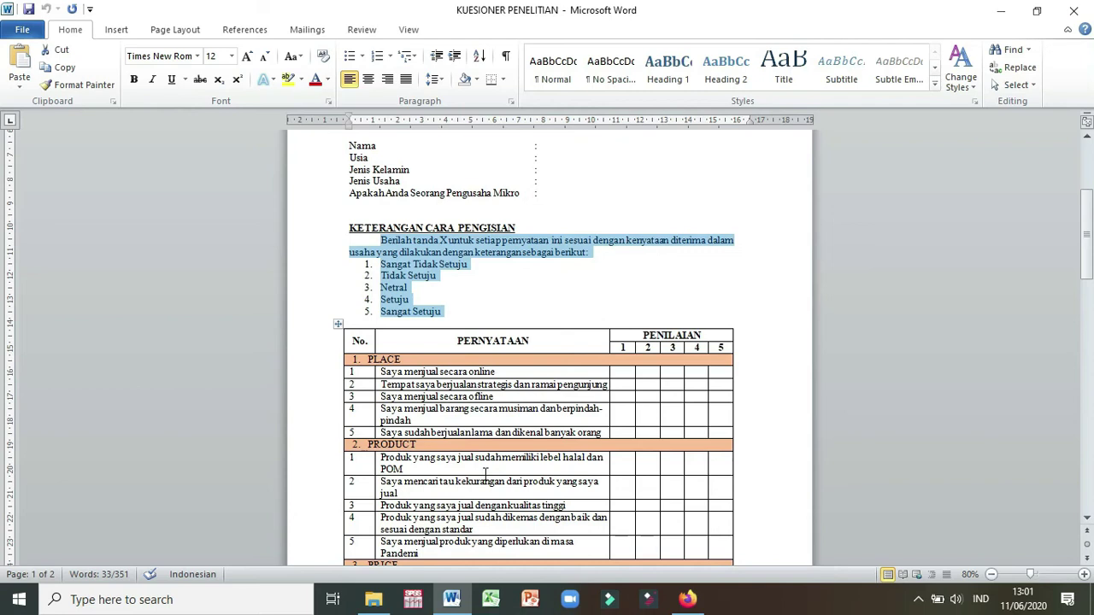
left_click_drag(506, 372, 391, 376)
key("ctrl+c")
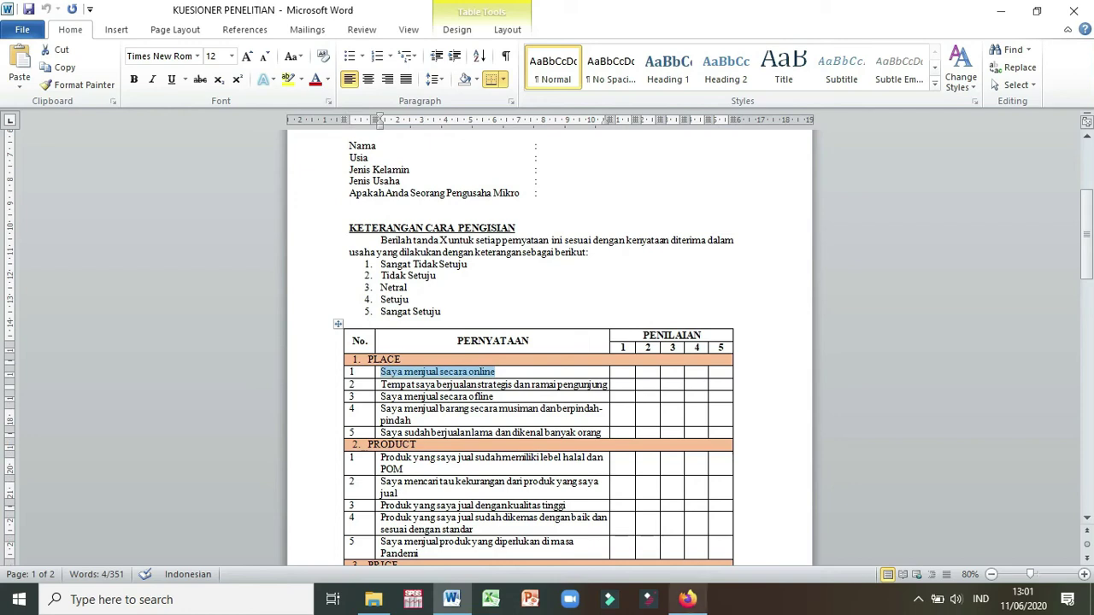
Add a title and description block below the blank question in the form, and check the category heading in Word
left_click(687, 599)
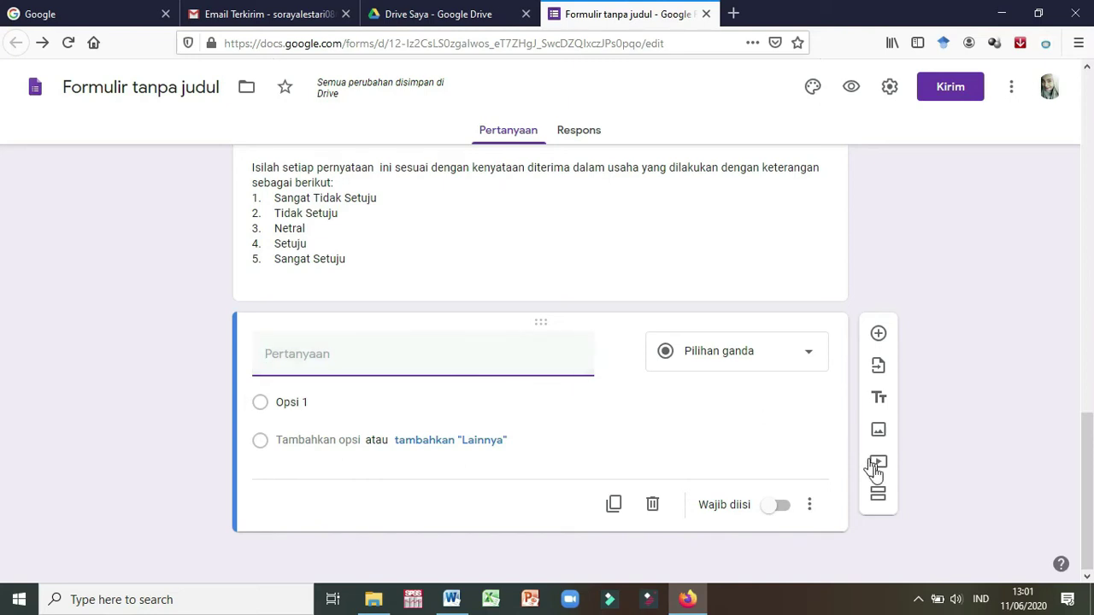
left_click(881, 400)
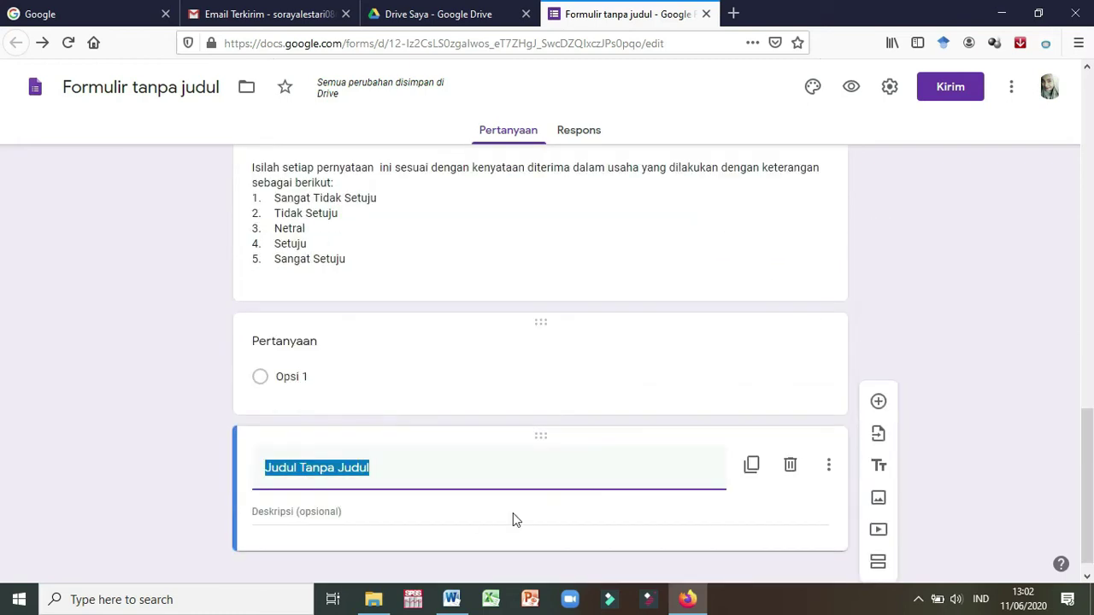
left_click(453, 601)
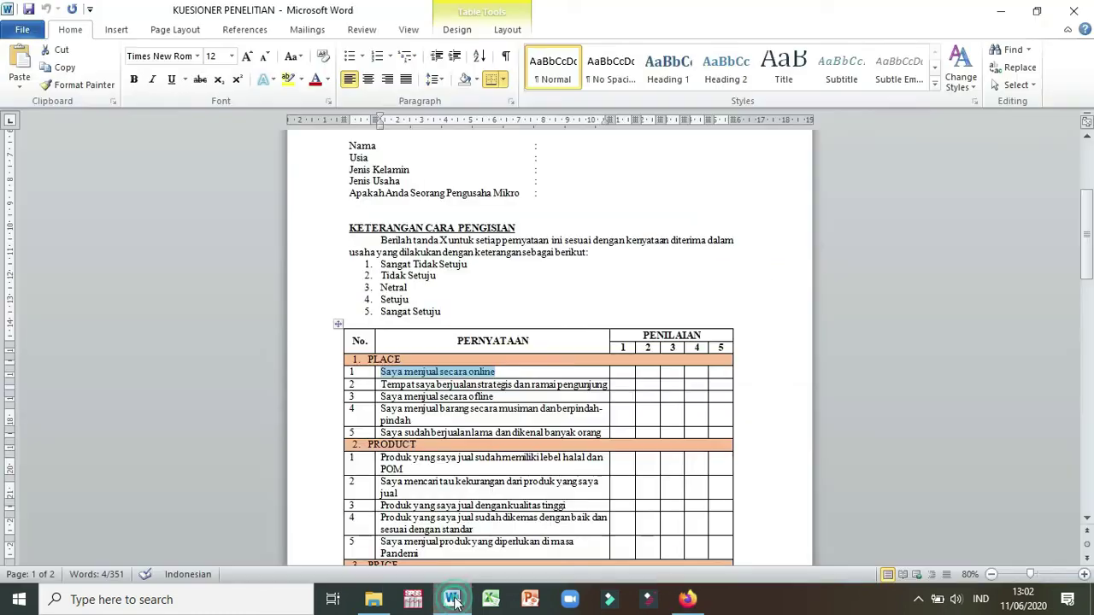
left_click(688, 599)
Delete the blank multiple-choice question above the new title block
left_click(343, 348)
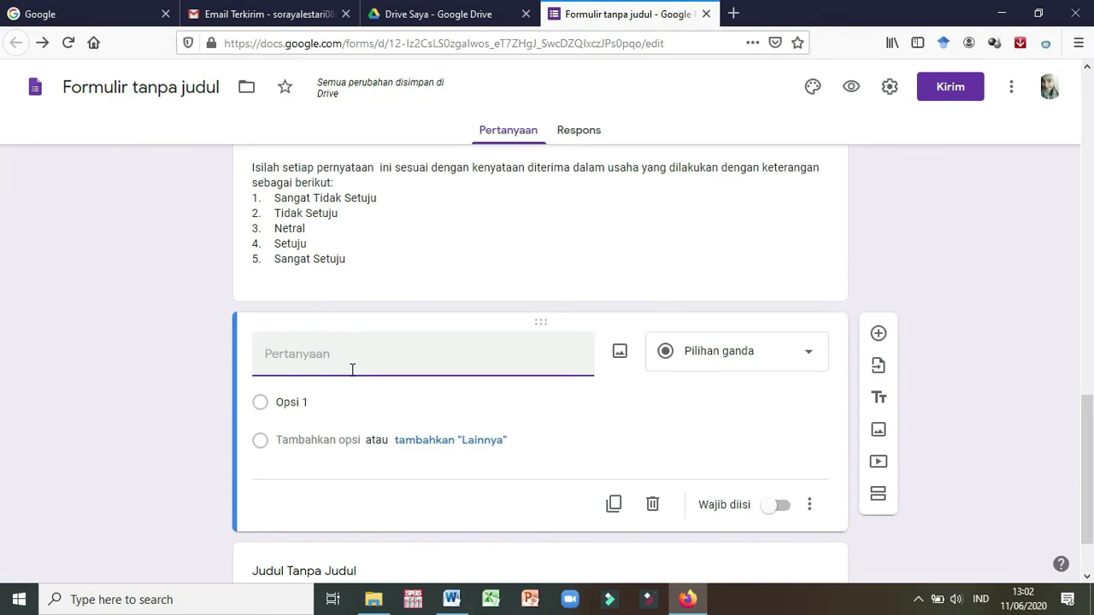
scroll(494, 422, "down", 2)
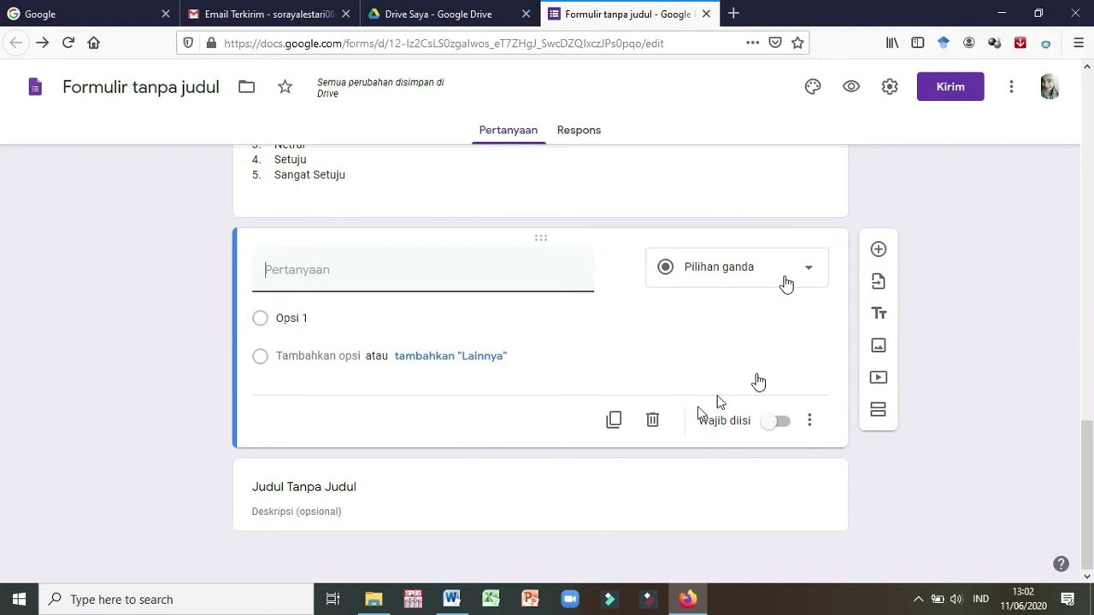
left_click(653, 429)
left_click(654, 429)
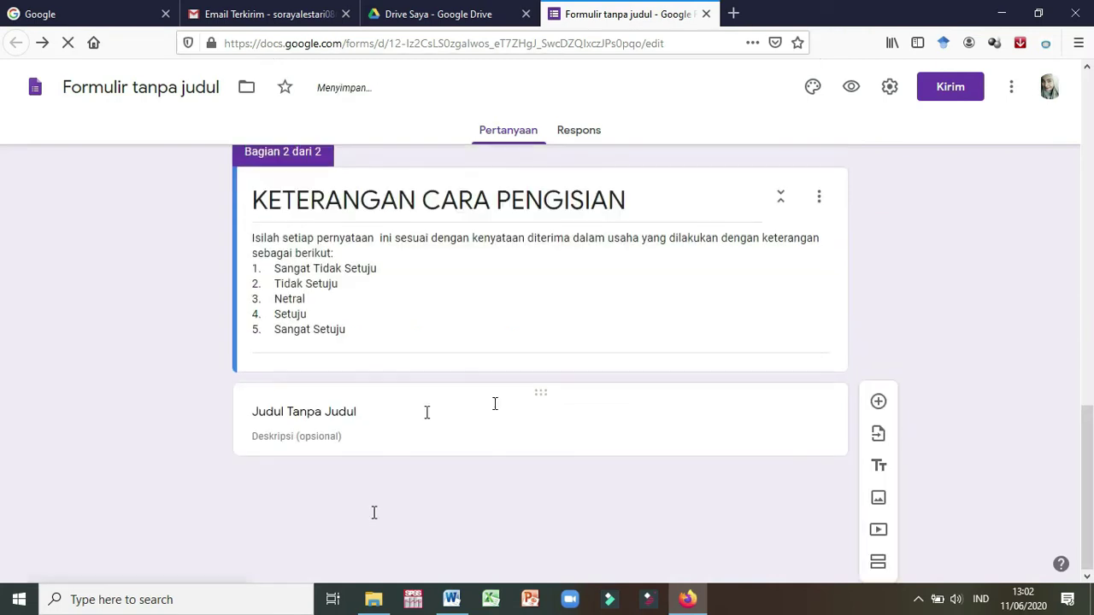
Title the new title and description block "PLACE"
left_click(364, 491)
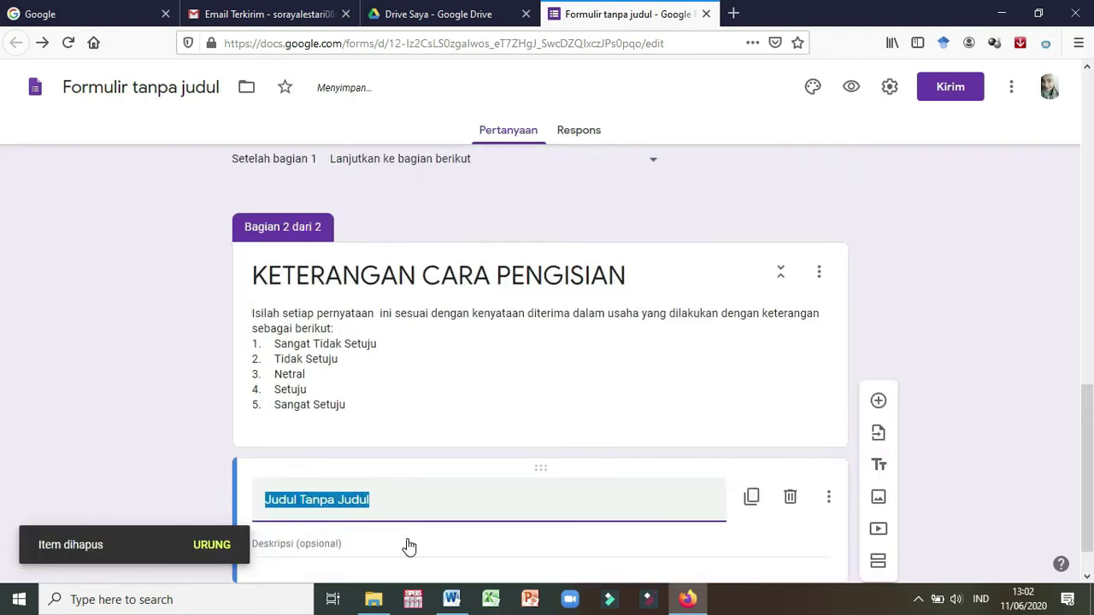
type("PLACE")
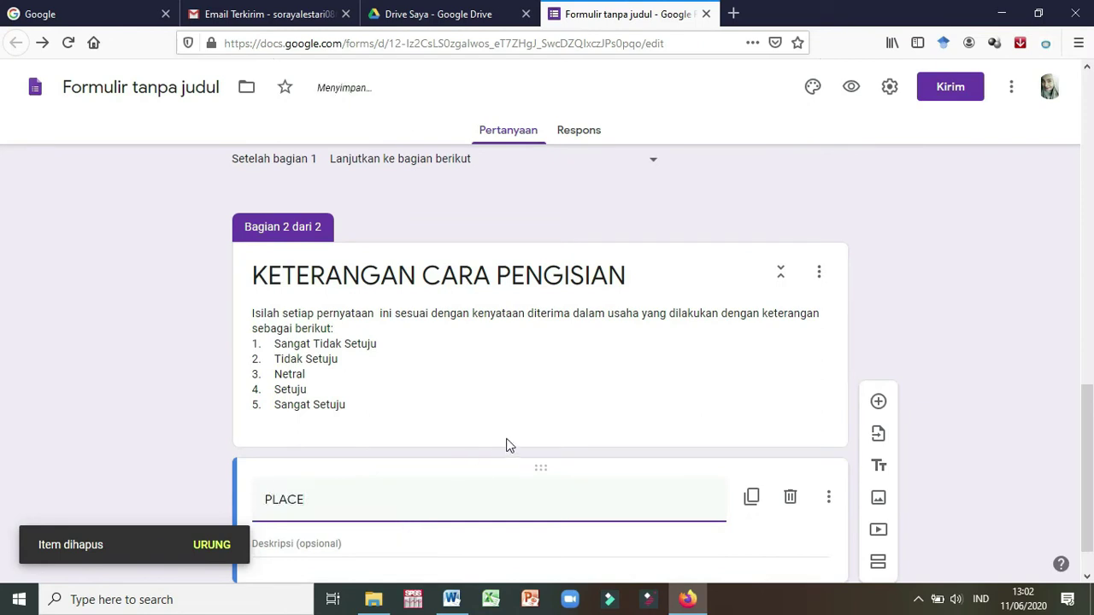
scroll(511, 434, "down", 1)
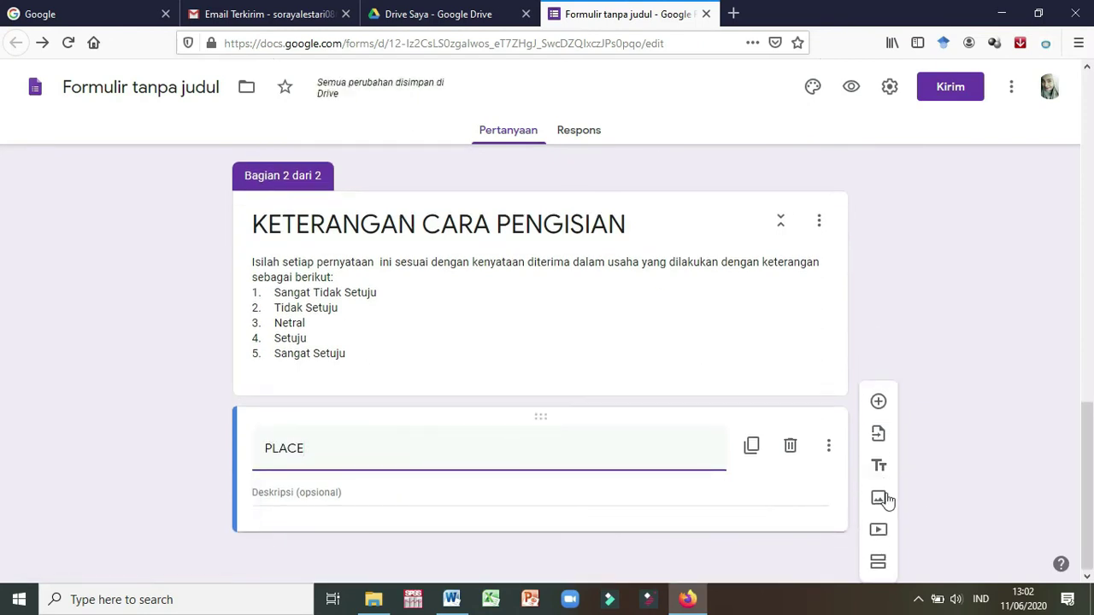
Add the question "Saya menjual secara online" below the PLACE block and make it a Skala linier question
left_click(877, 405)
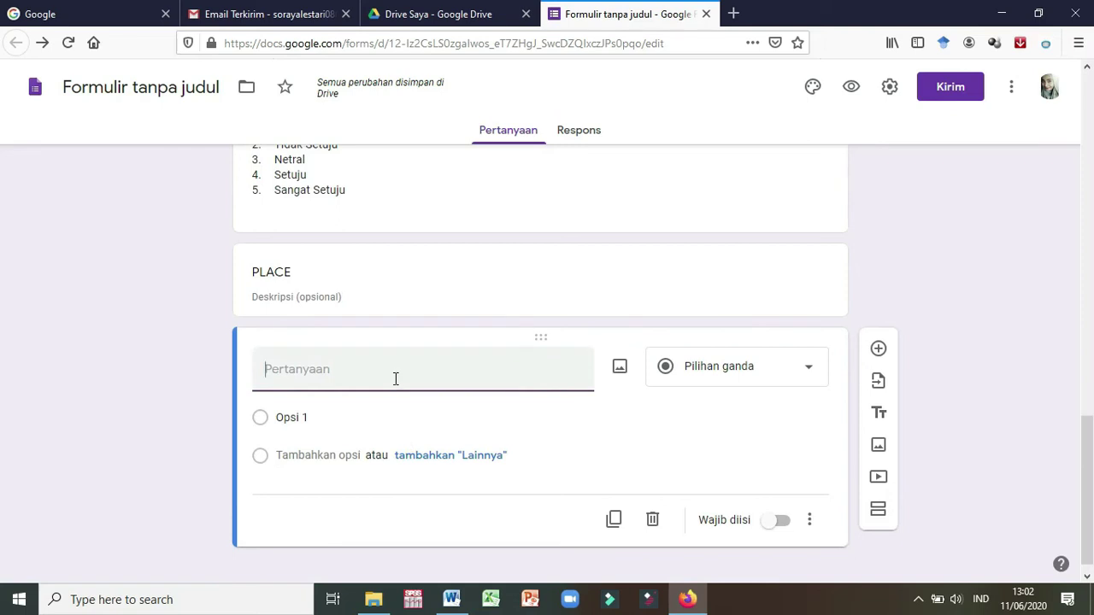
key("ctrl+v")
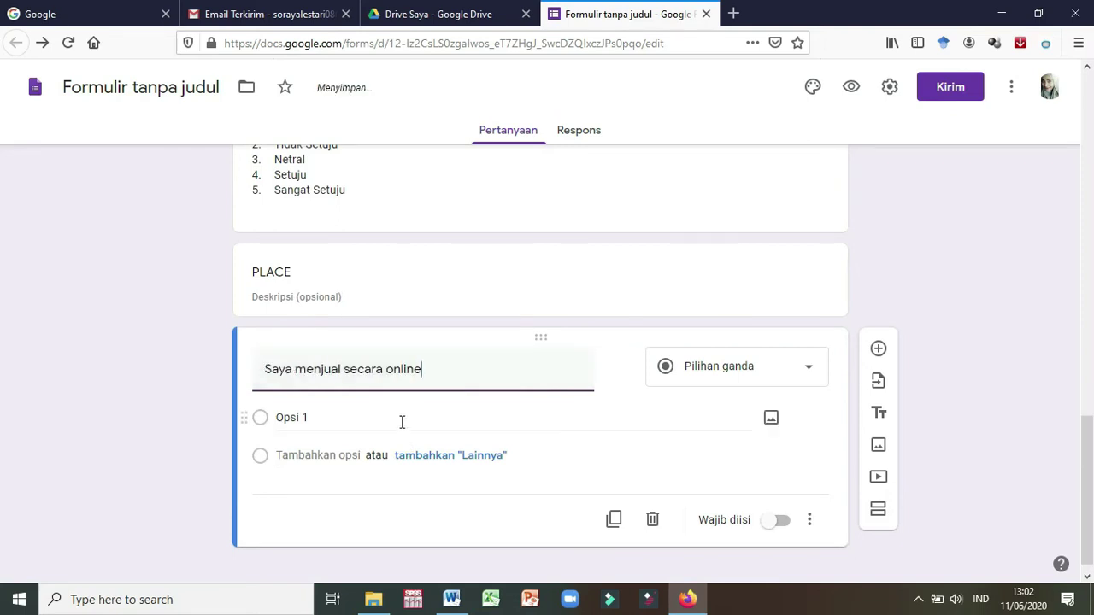
left_click(800, 373)
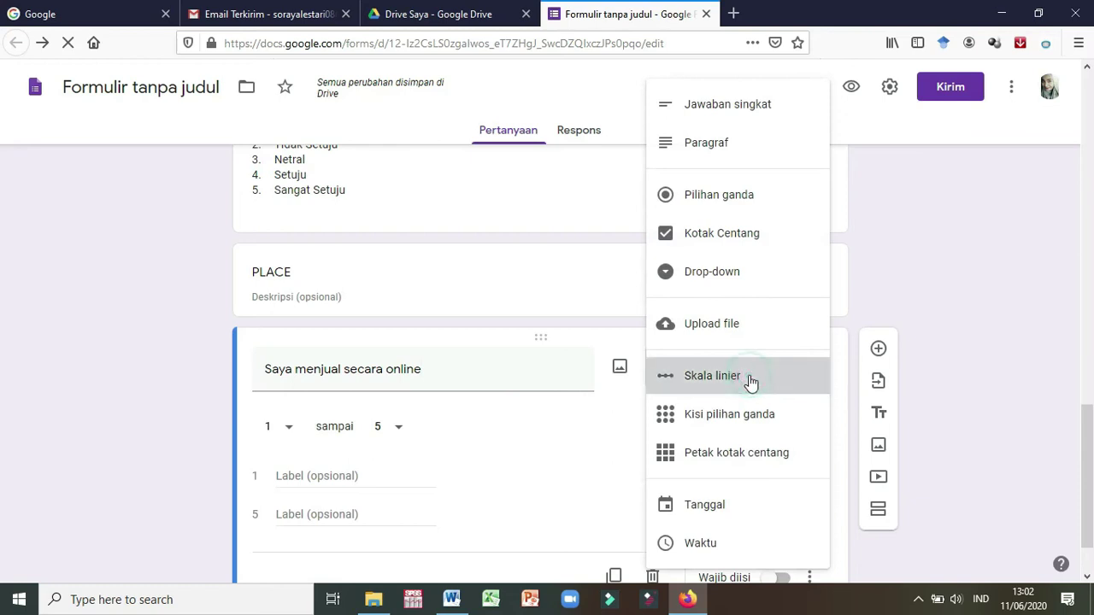
left_click(751, 382)
Label the linear scale's value 1 "Sangat Tidak Setuju" and value 5 "Sangat Setuju"
scroll(447, 435, "down", 2)
left_click(356, 402)
scroll(353, 367, "up", 1)
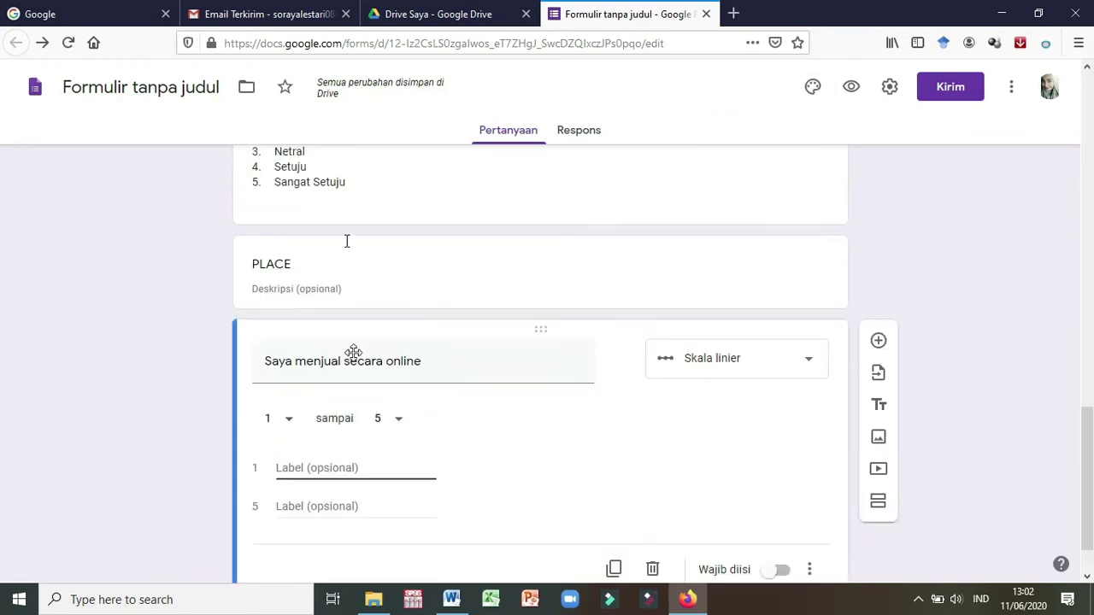
scroll(346, 240, "up", 1)
scroll(337, 276, "down", 1)
scroll(408, 441, "down", 1)
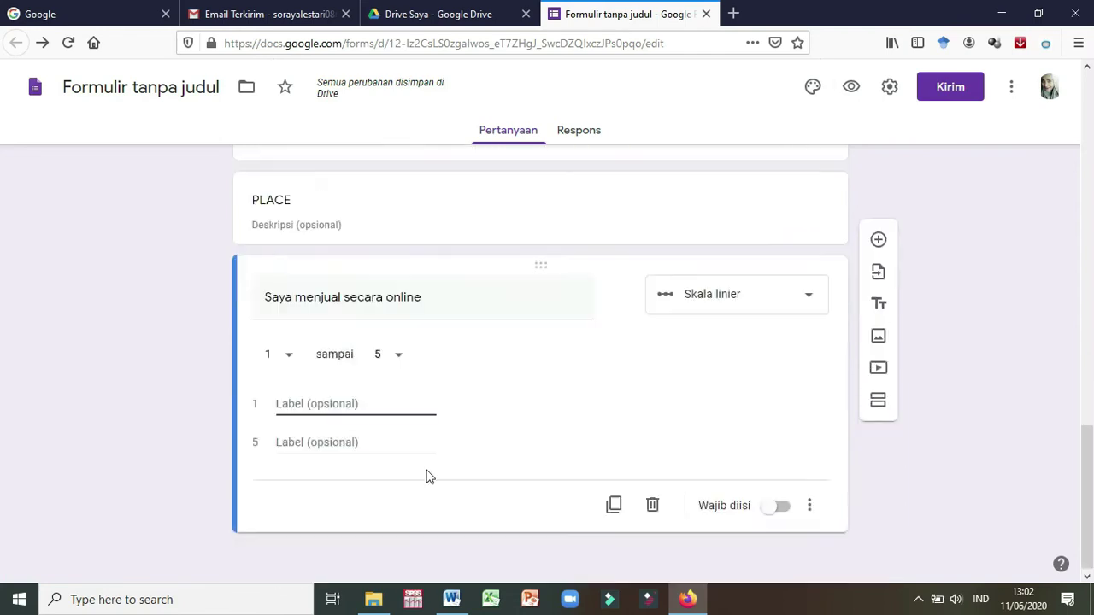
type("Sangat Tidak S")
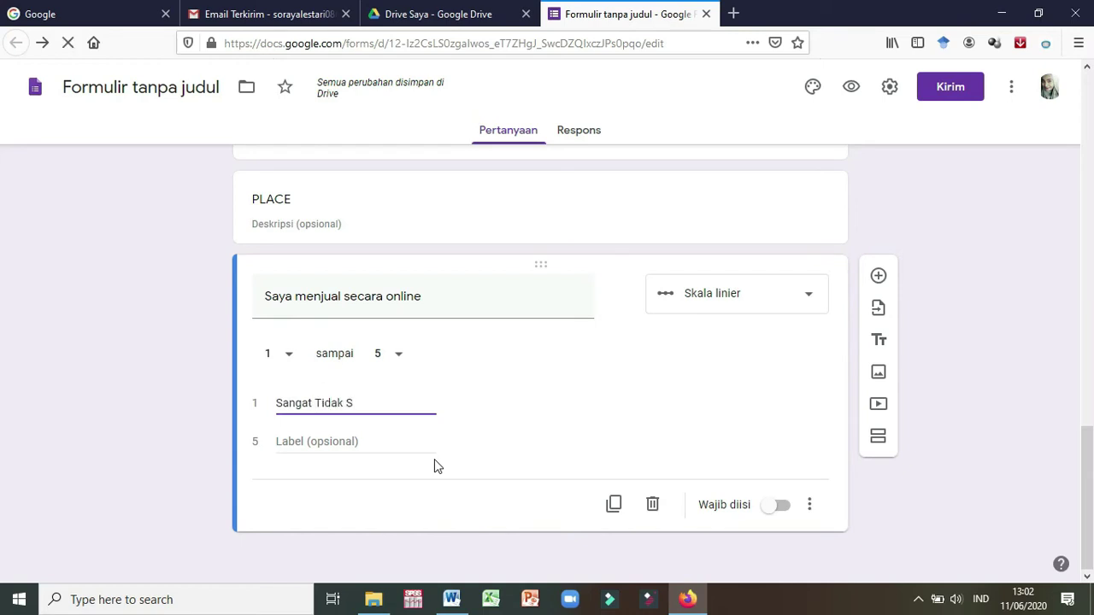
type("etuju")
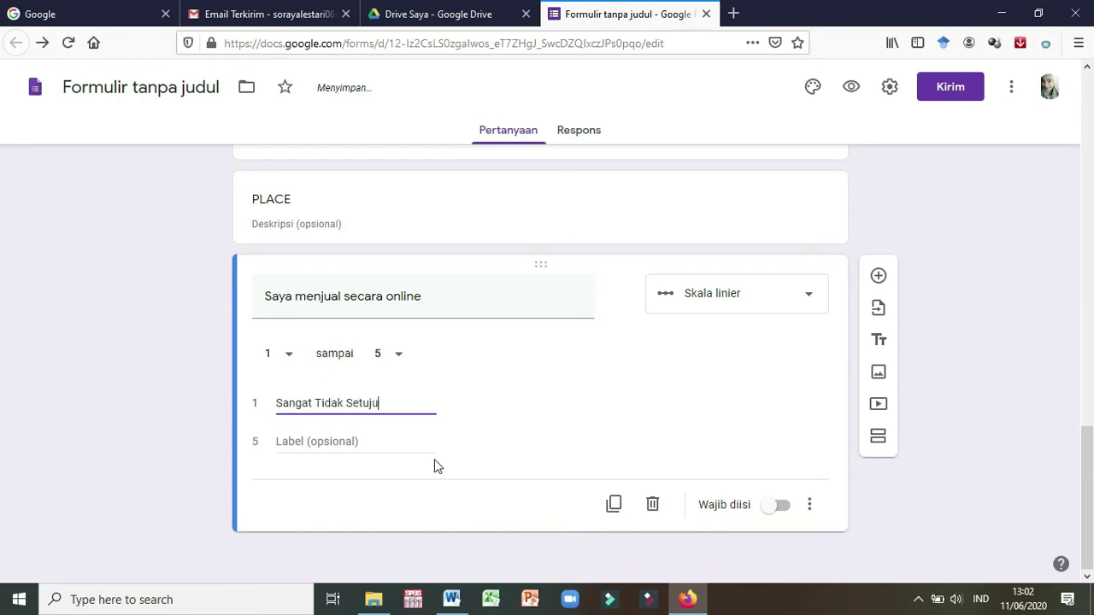
scroll(410, 447, "up", 3)
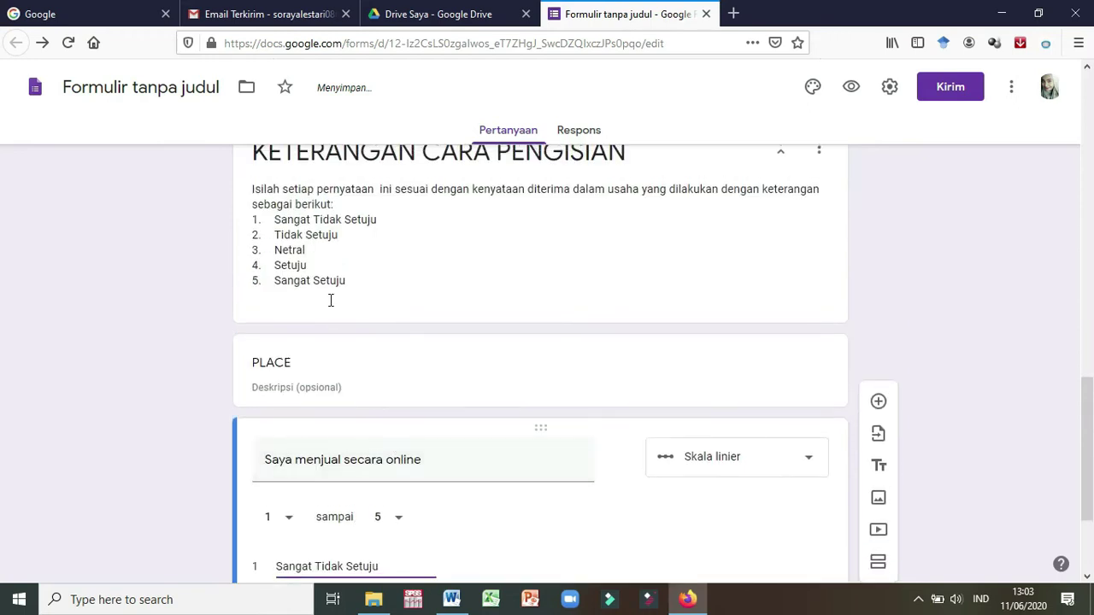
scroll(336, 325, "down", 3)
left_click(312, 442)
type("Sangat Setuju")
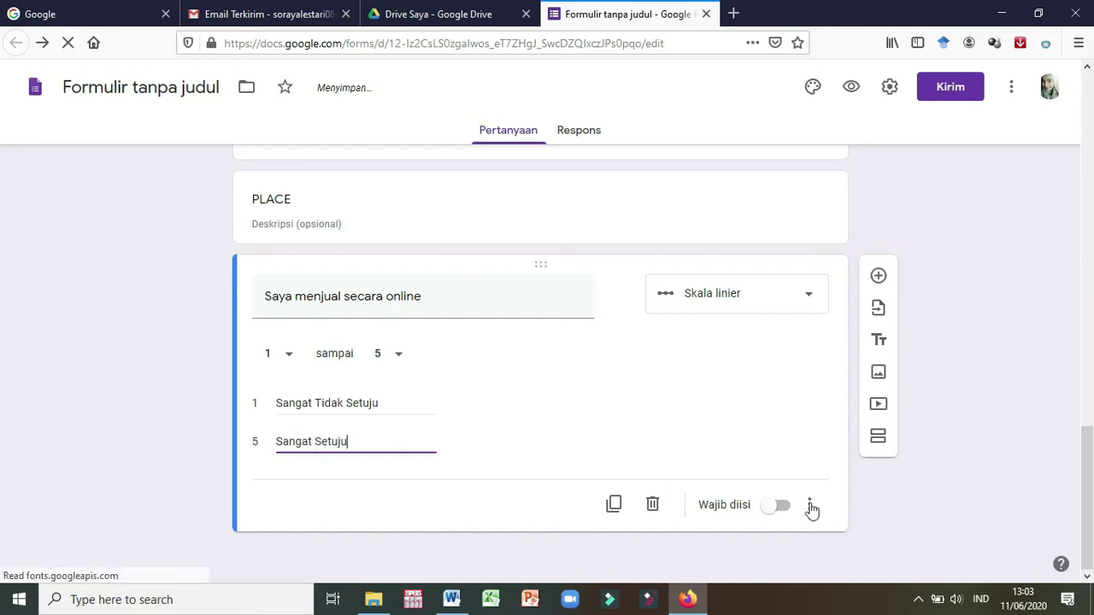
Make the "Saya menjual secara online" question required and duplicate it
left_click(784, 510)
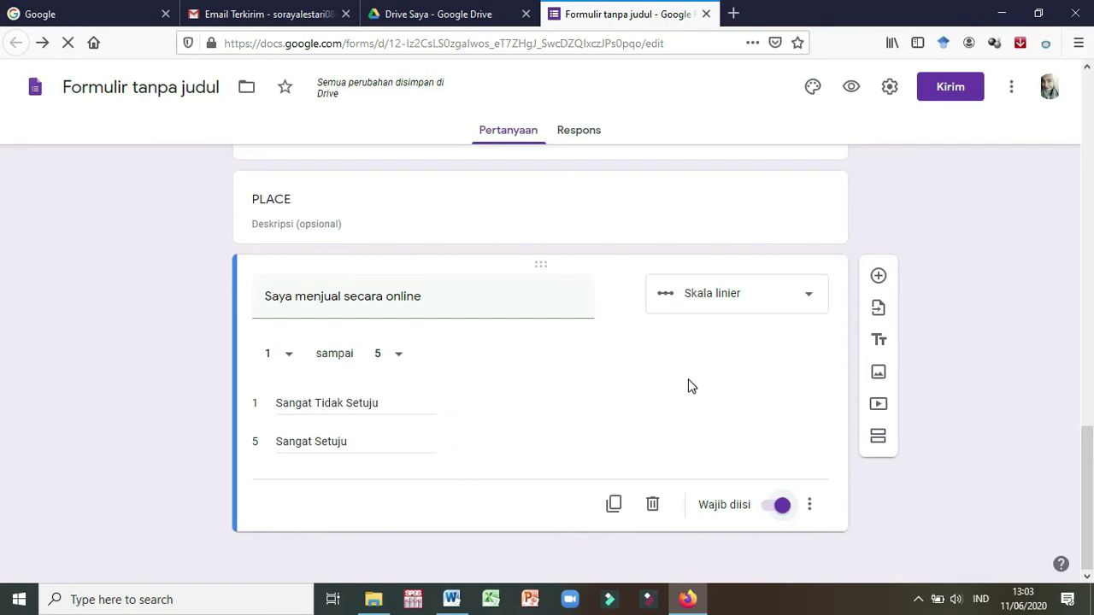
left_click(615, 506)
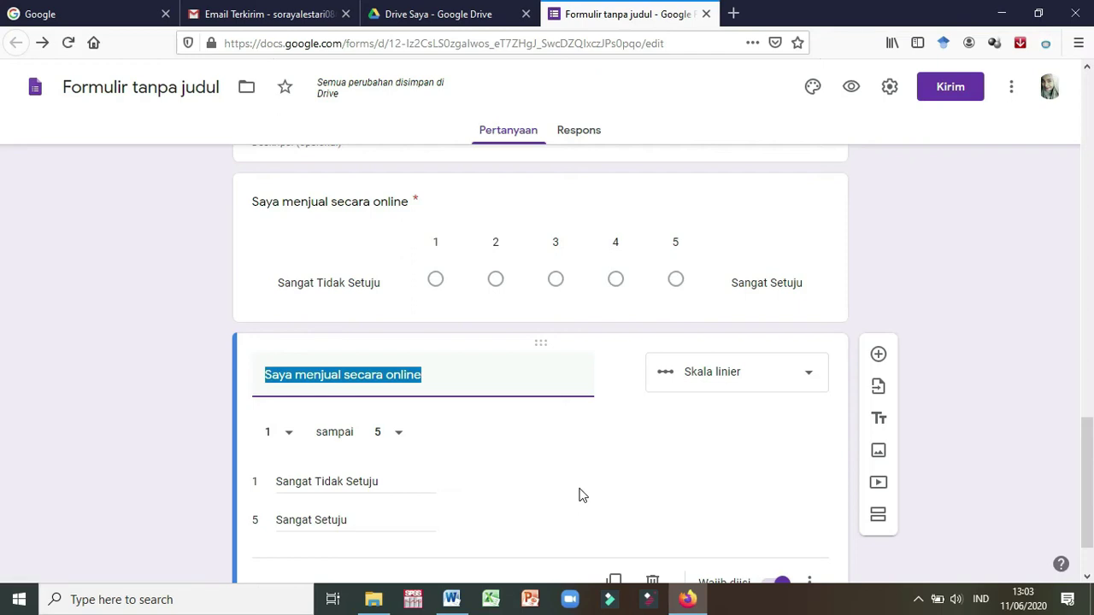
Arrange the KUESIONER PENELITIAN Word document and the browser form side by side, with the document on the left half
key("super+Right")
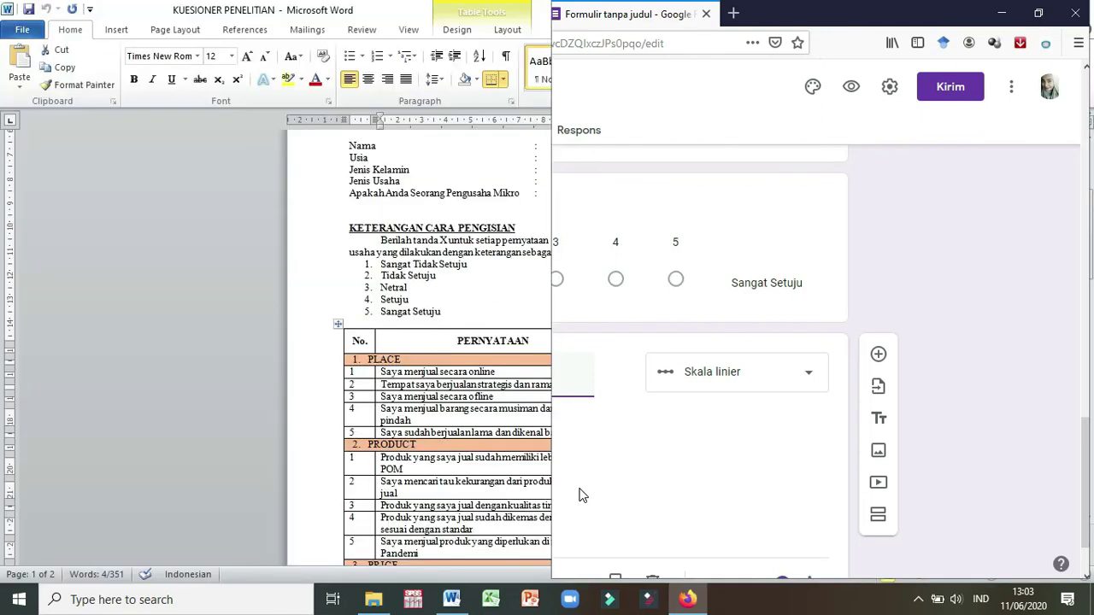
left_click(259, 443)
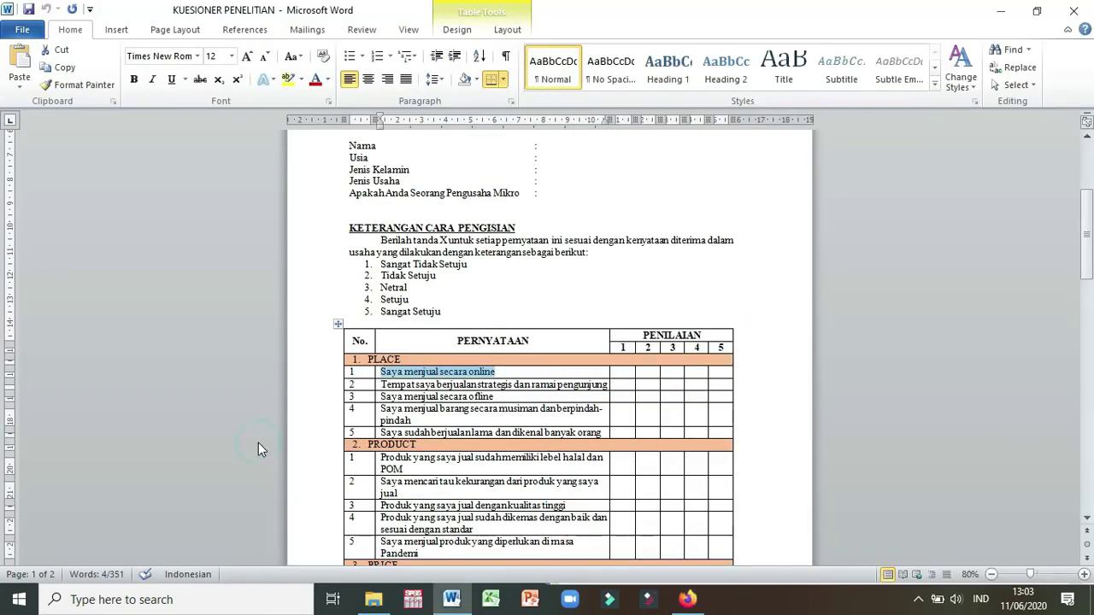
key("super+Left")
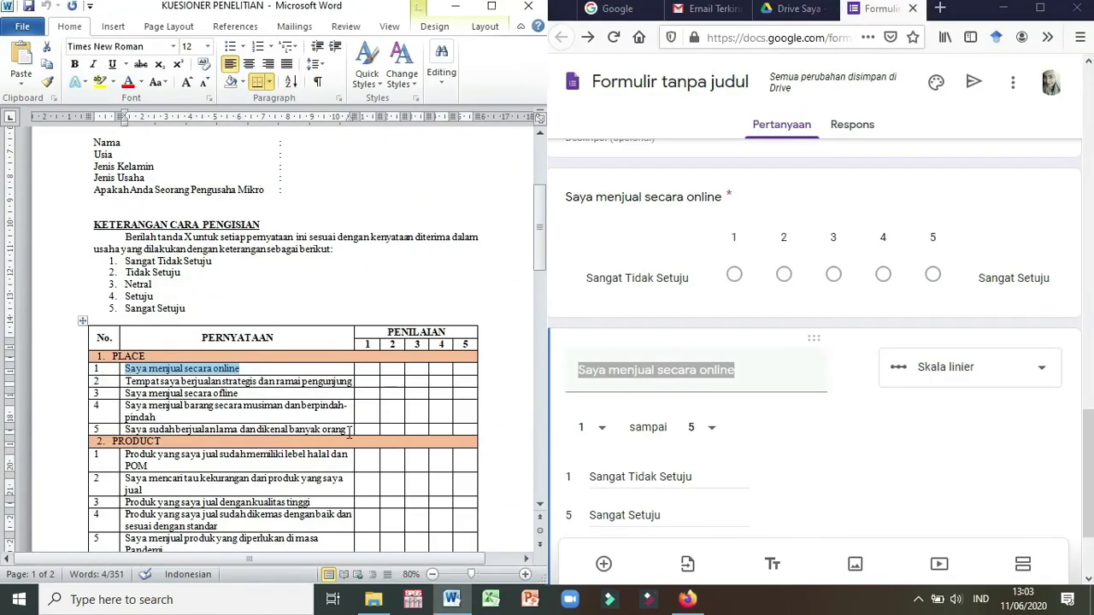
Replace the duplicated question's text with PLACE statement 2 copied from the Word table, "Tempat saya berjualan strategis dan ramai pengunjung"
scroll(197, 396, "down", 1)
scroll(151, 374, "down", 1)
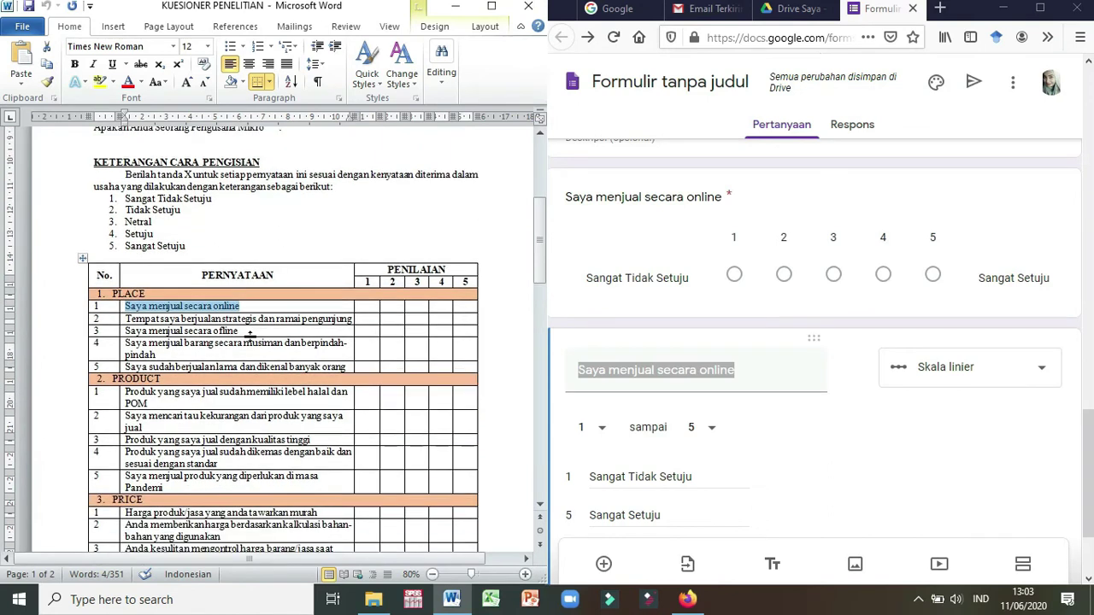
left_click(263, 330)
left_click_drag(352, 318, 124, 319)
key("ctrl+c")
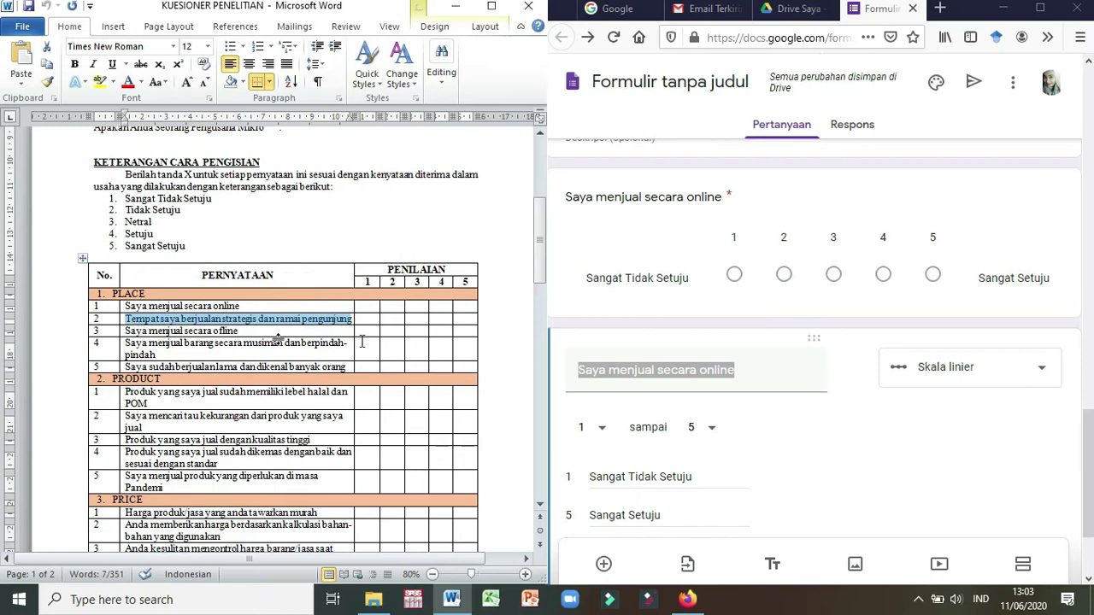
left_click(662, 372)
left_click(752, 370)
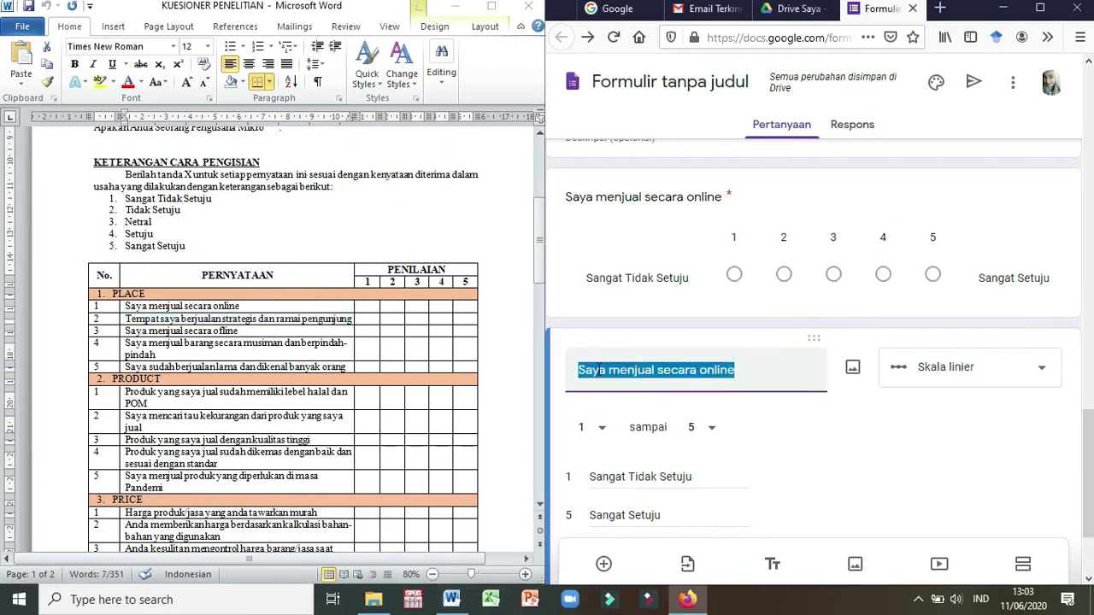
left_click_drag(756, 370, 552, 370)
key("ctrl+v")
scroll(733, 395, "down", 3)
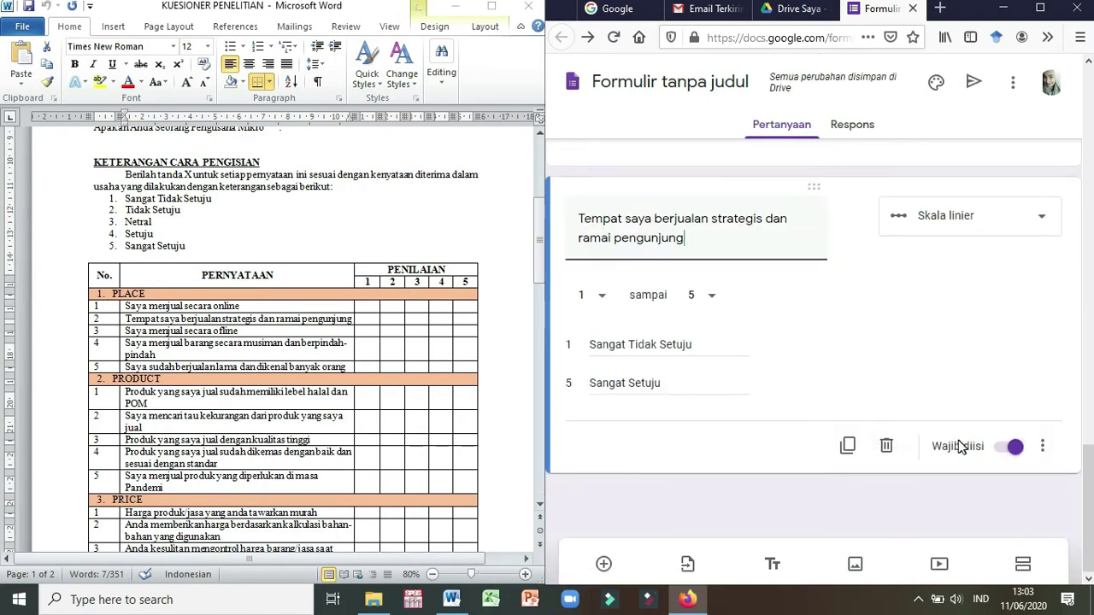
Duplicate the question and replace the copy's text with PLACE statement 3 from the Word table, "Saya menjual secara ofline"
left_click(850, 448)
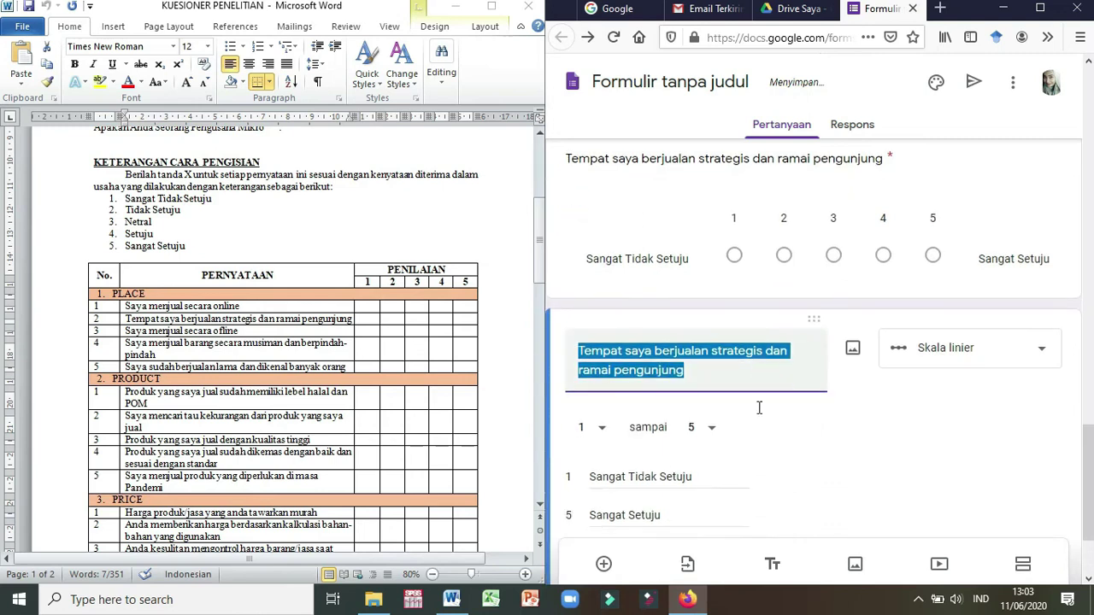
left_click_drag(238, 341, 127, 333)
key("ctrl+c")
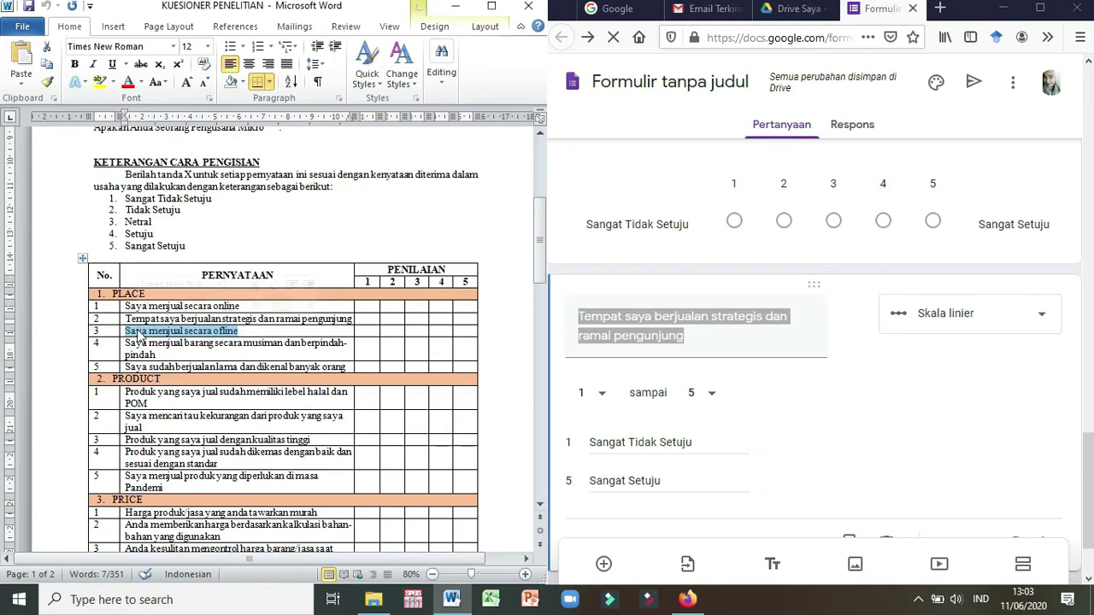
left_click(689, 341)
key("ctrl+v")
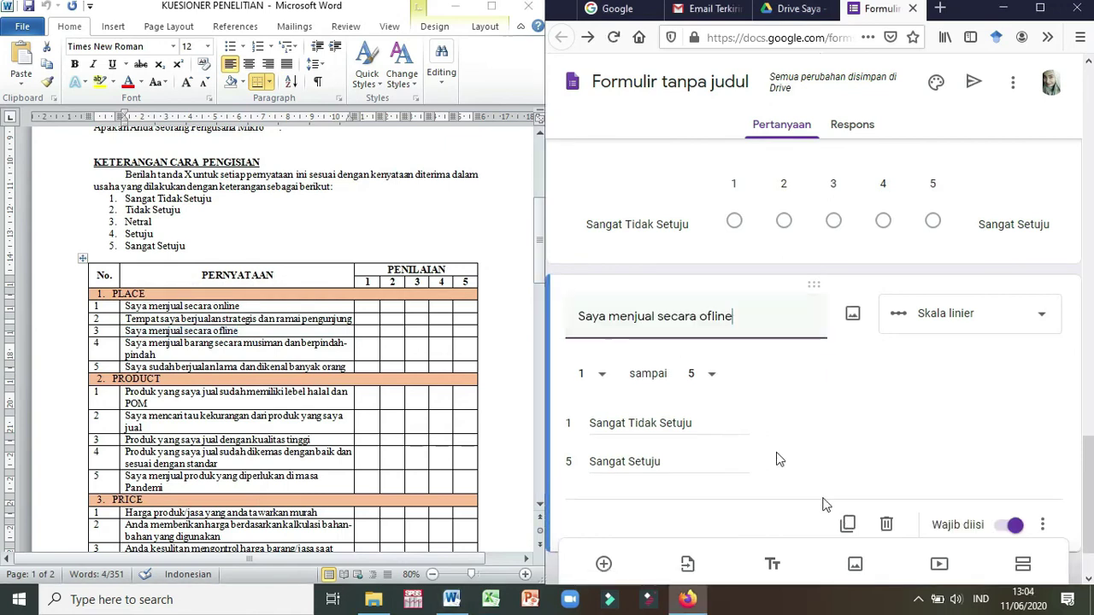
Duplicate the "Saya menjual secara ofline" question and replace the copy's text with PLACE statement 4, "Saya menjual barang secara musiman dan berpindah-pindah"
left_click(848, 525)
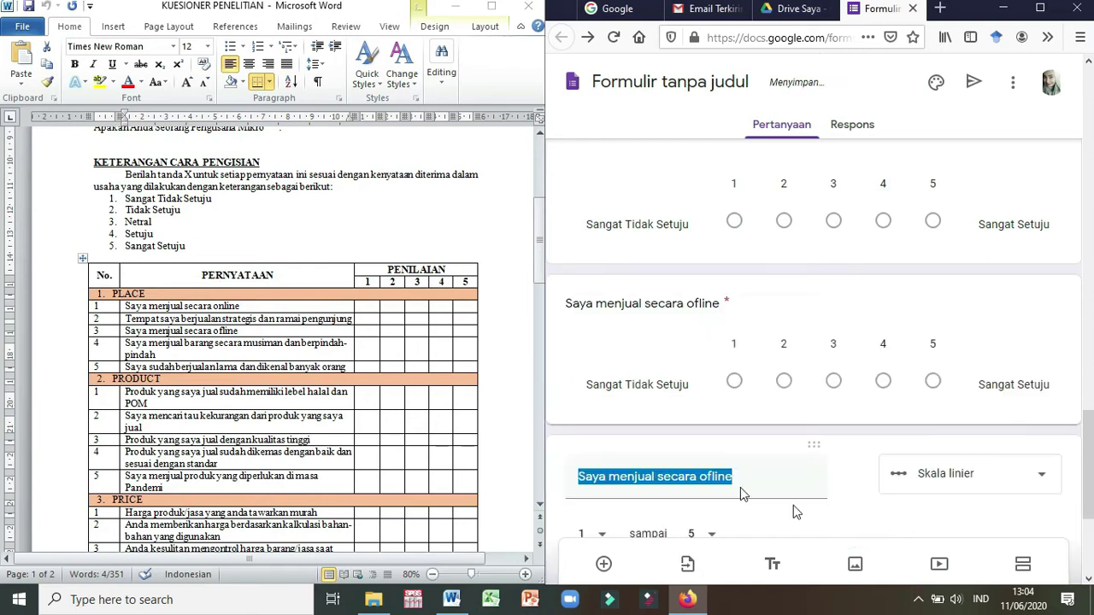
left_click(252, 349)
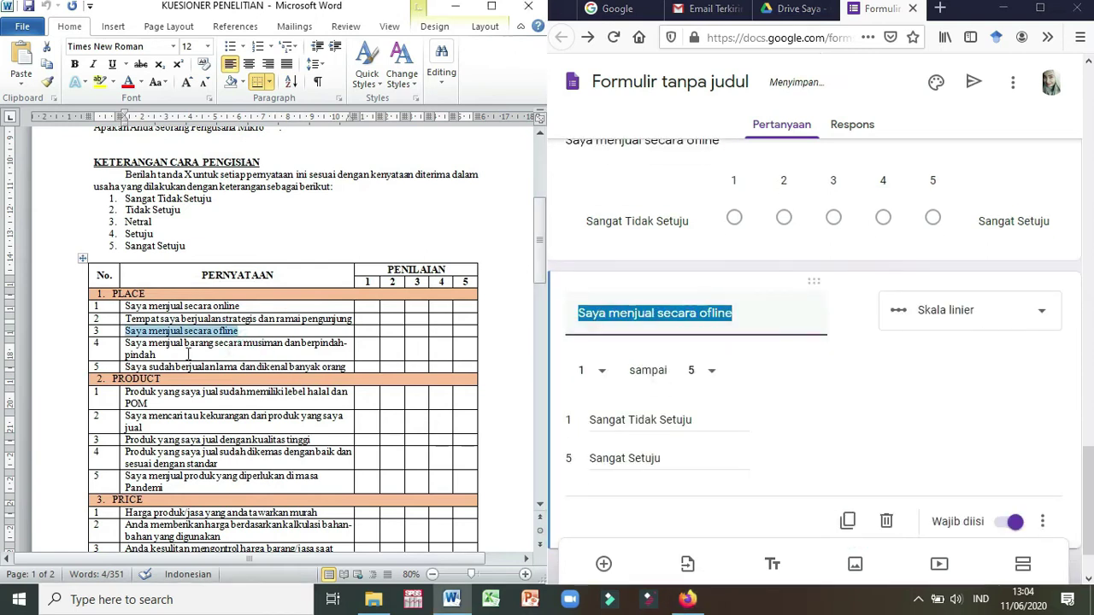
left_click_drag(171, 354, 136, 342)
key("ctrl+c")
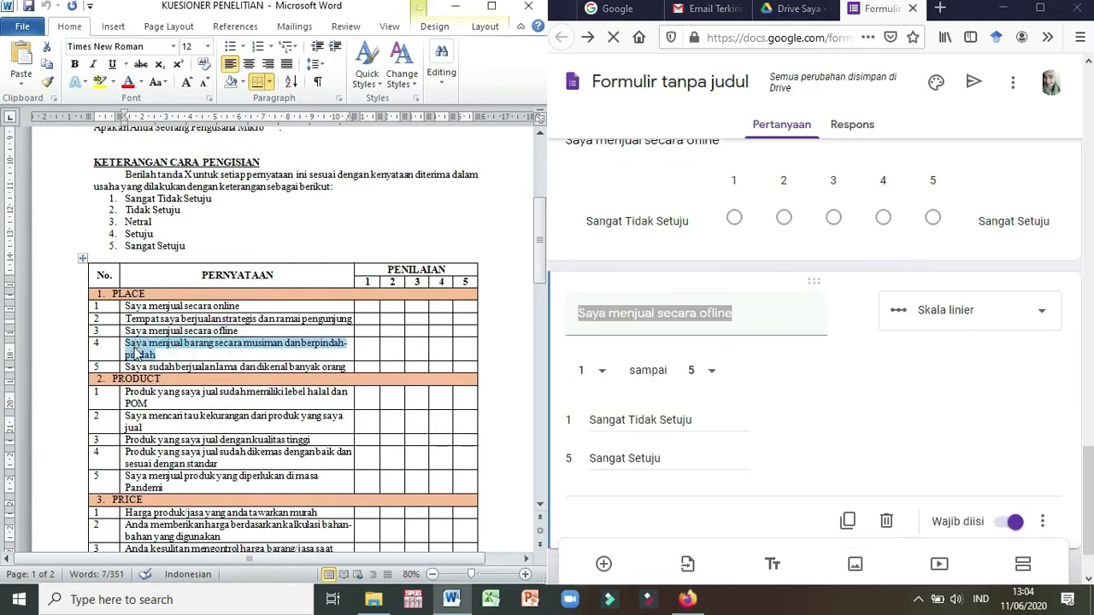
left_click(641, 323)
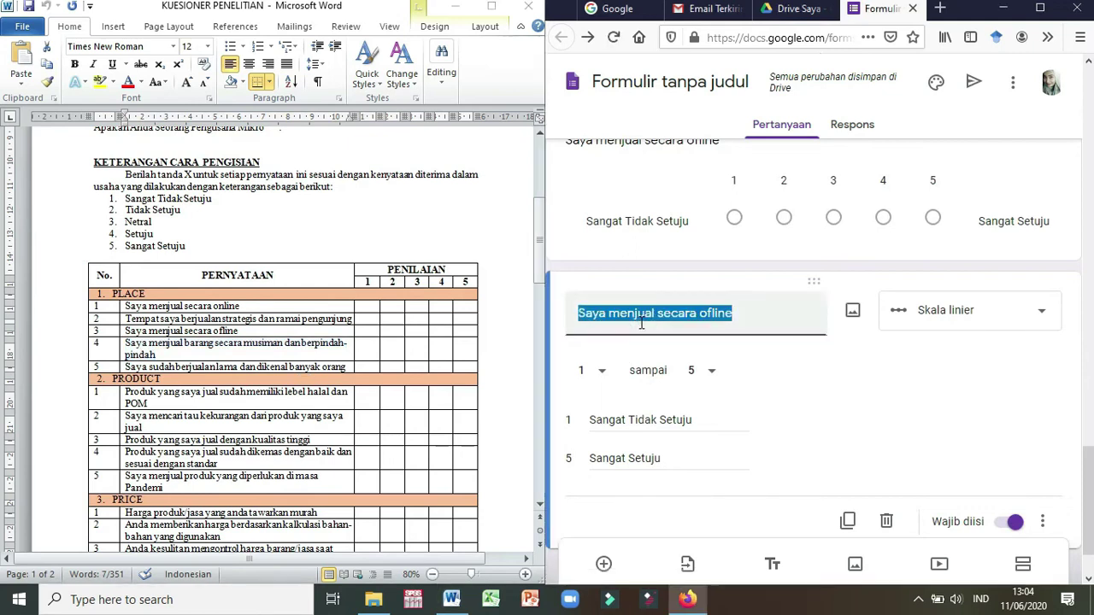
key("ctrl+v")
scroll(847, 447, "down", 2)
Duplicate the latest question and replace the copy's text with PLACE statement 5, "Saya sudah berjualan lama dan dikenal banyak orang"
left_click(853, 451)
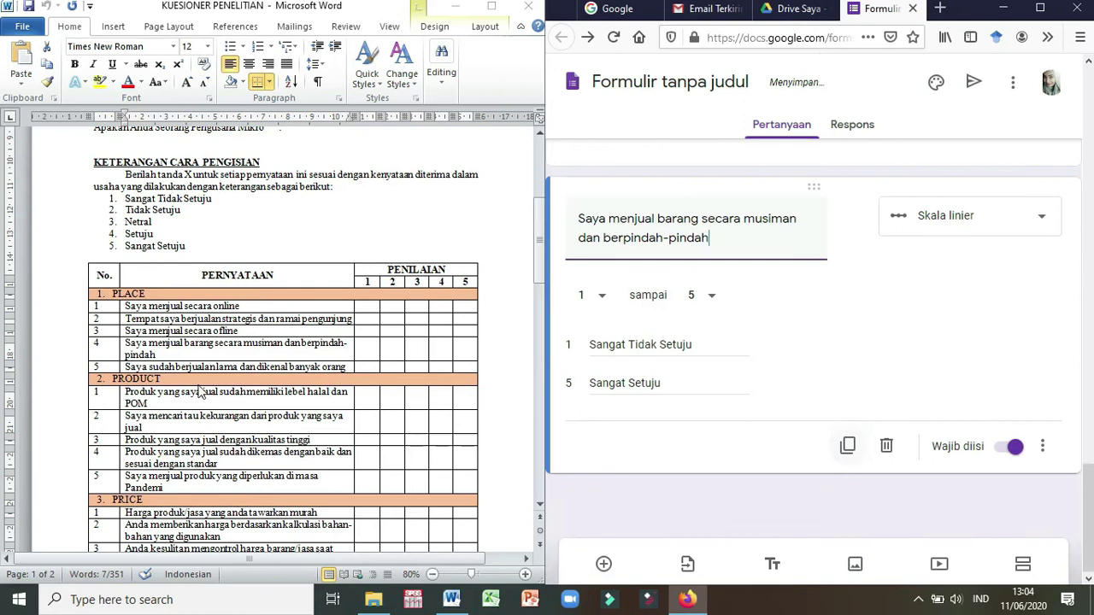
left_click(349, 371)
left_click_drag(349, 371, 134, 376)
key("ctrl+c")
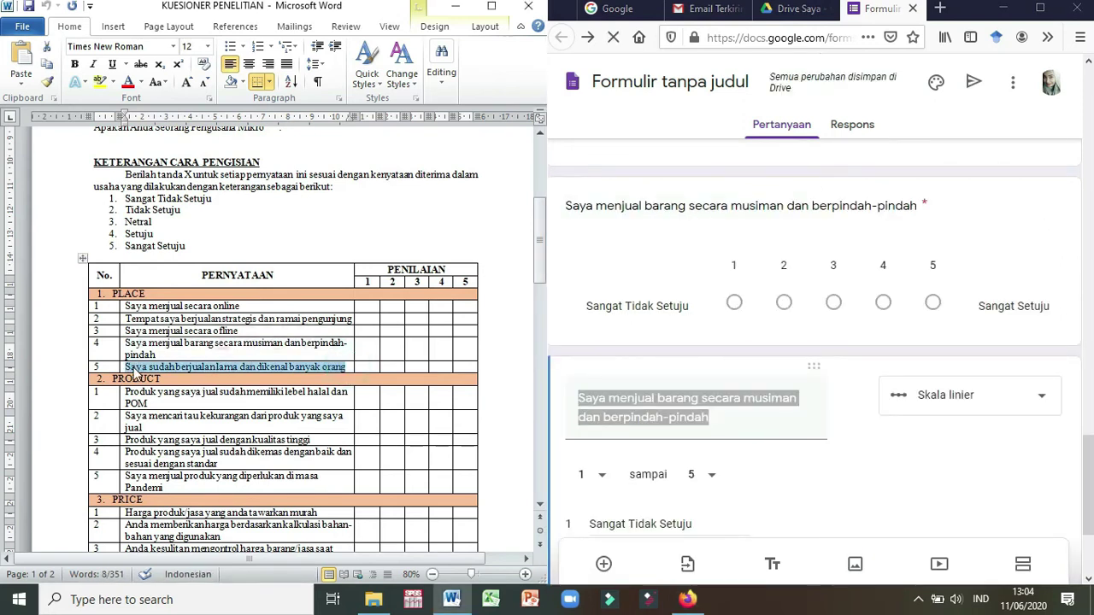
left_click(663, 416)
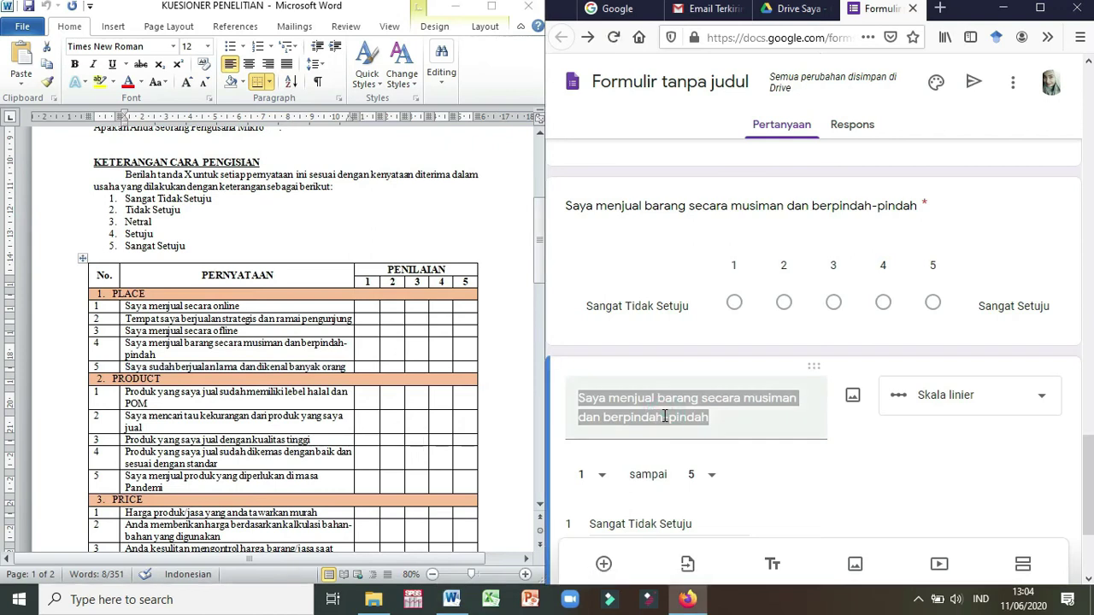
key("ctrl+v")
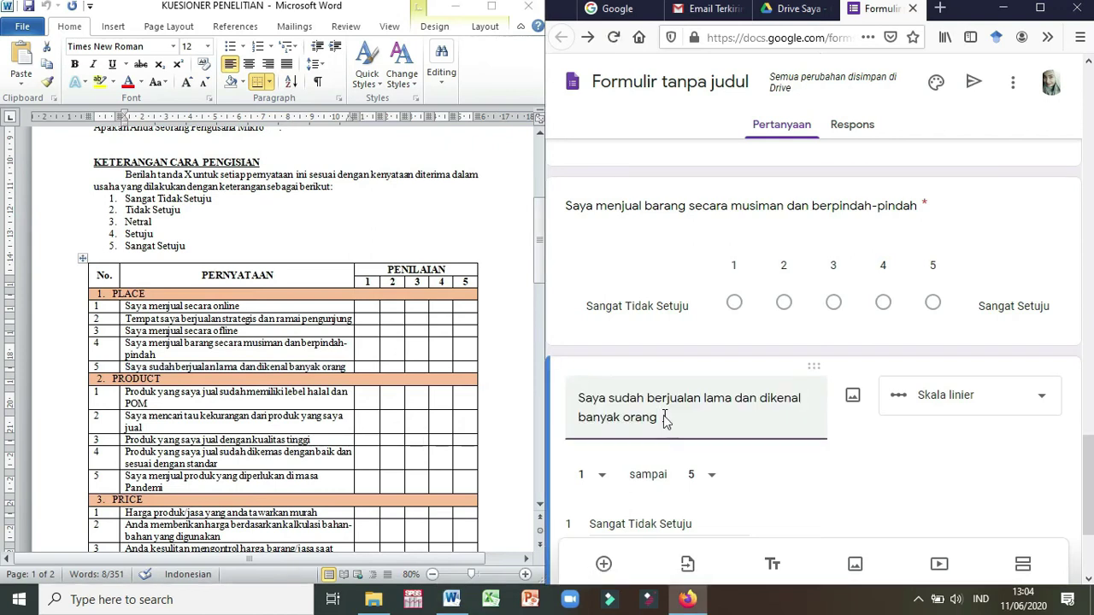
scroll(663, 416, "down", 3)
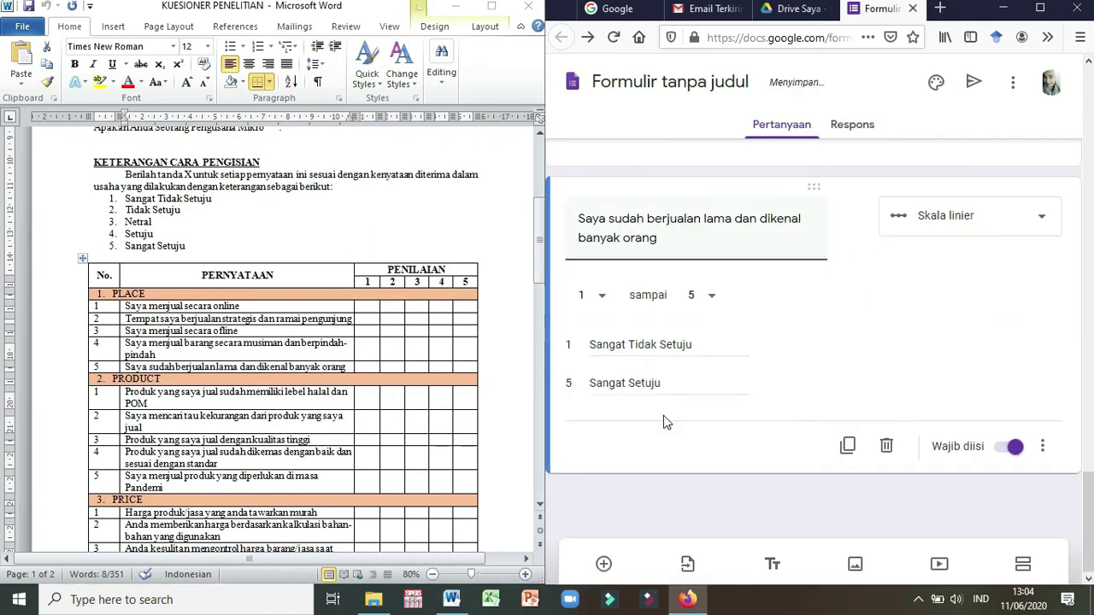
Duplicate the latest question and replace the copy's text with PRODUCT statement 1, "Produk yang saya jual sudah memiliki lebel halal dan POM"
left_click(849, 447)
scroll(186, 425, "down", 1)
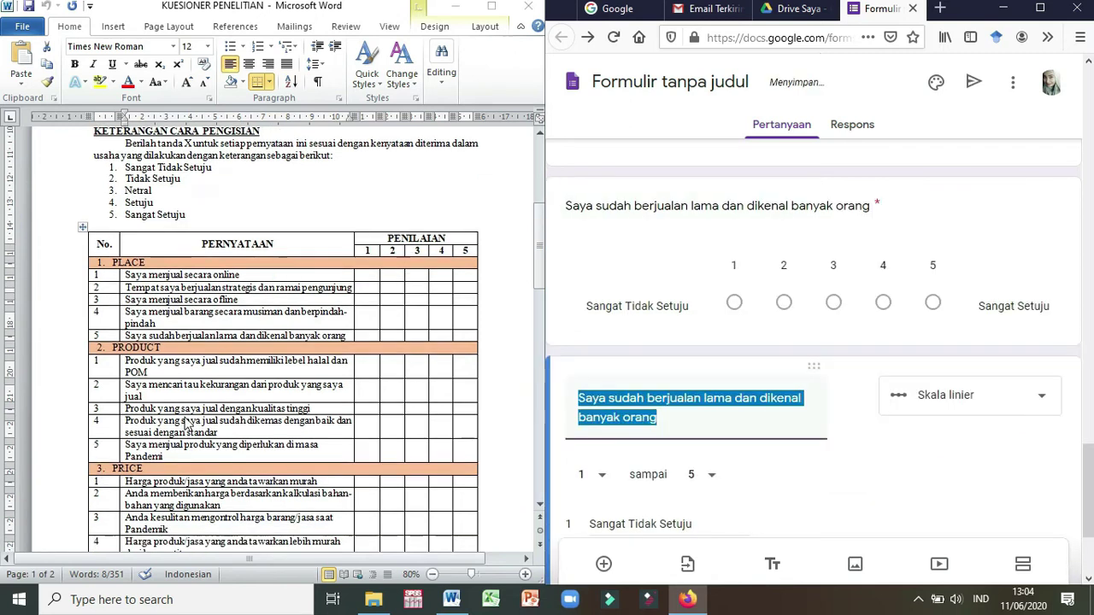
left_click_drag(152, 376, 125, 362)
key("ctrl+c")
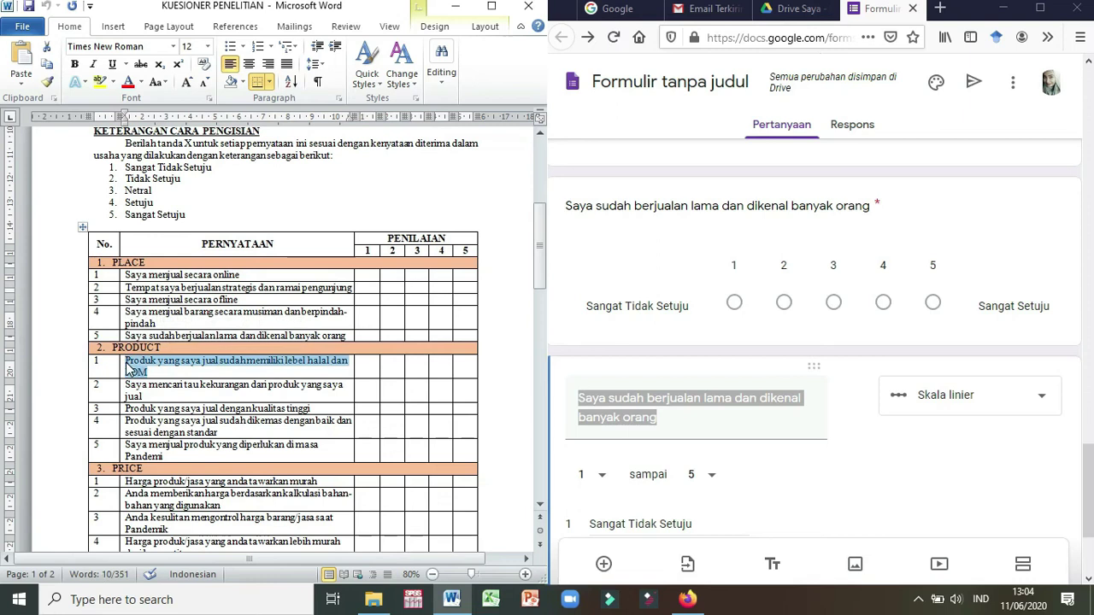
left_click(603, 410)
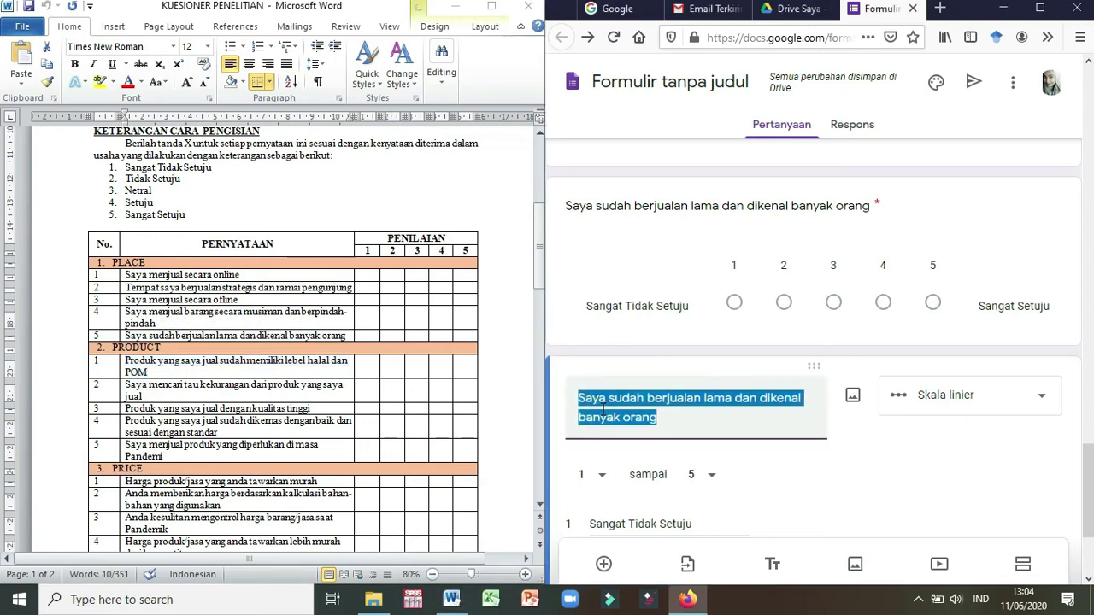
key("ctrl+v")
scroll(690, 447, "down", 3)
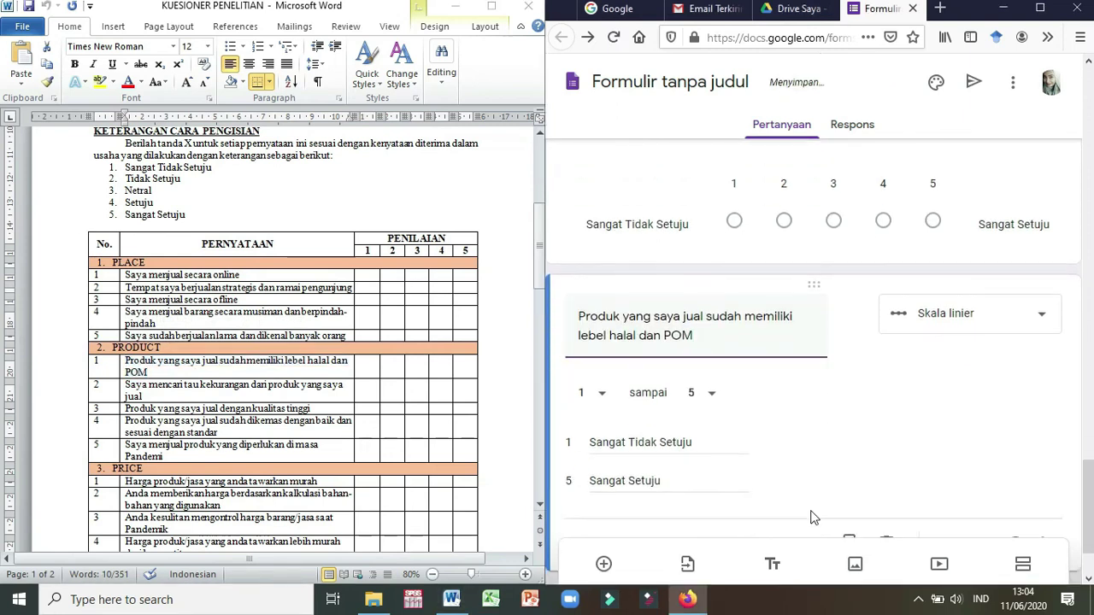
Duplicate the latest question and replace the copy's text with PRODUCT statement 2, "Saya mencari tau kekurangan dari produk yang saya jual"
left_click(848, 462)
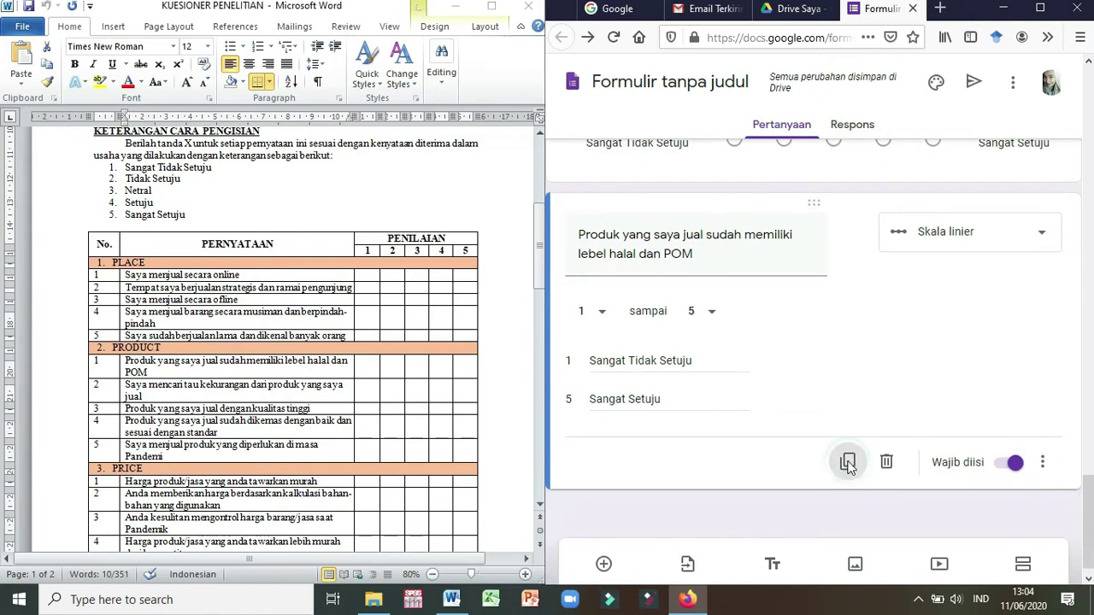
scroll(214, 398, "down", 1)
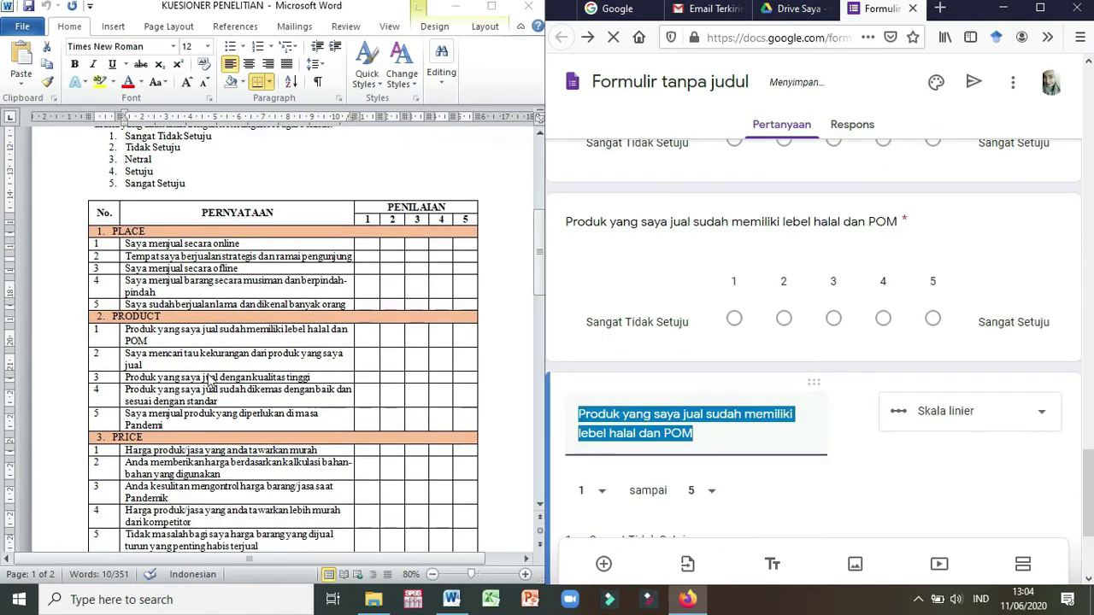
left_click(200, 366)
left_click(142, 365)
left_click_drag(156, 369, 127, 358)
key("ctrl+c")
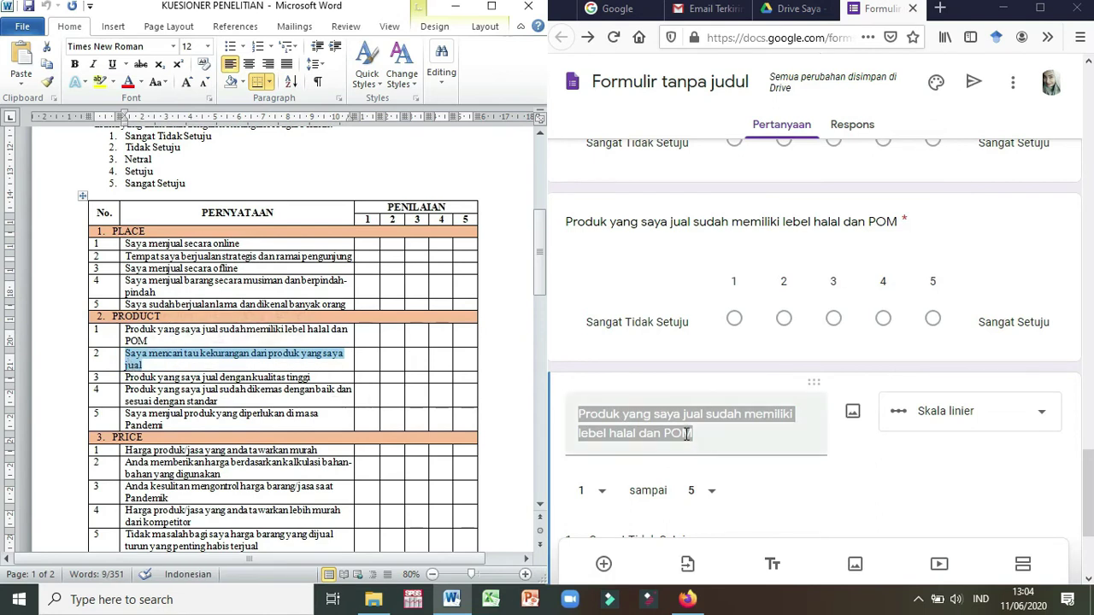
left_click(686, 434)
key("ctrl+v")
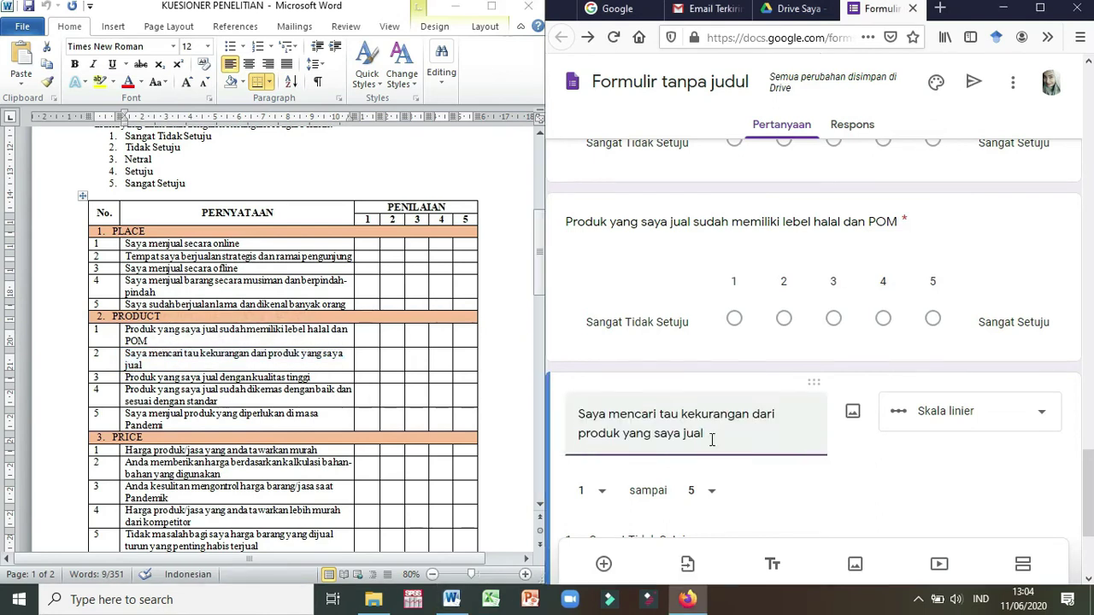
scroll(712, 462, "down", 3)
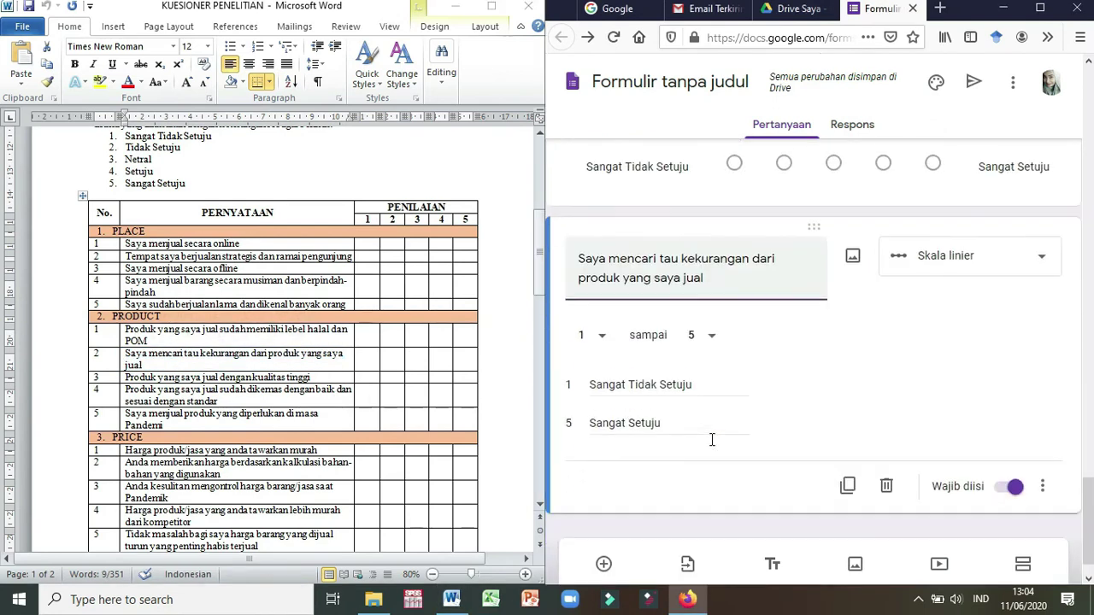
Duplicate the latest question and replace the copy's text with PRODUCT statement 3, "Produk yang saya jual dengan kualitas tinggi"
left_click(847, 479)
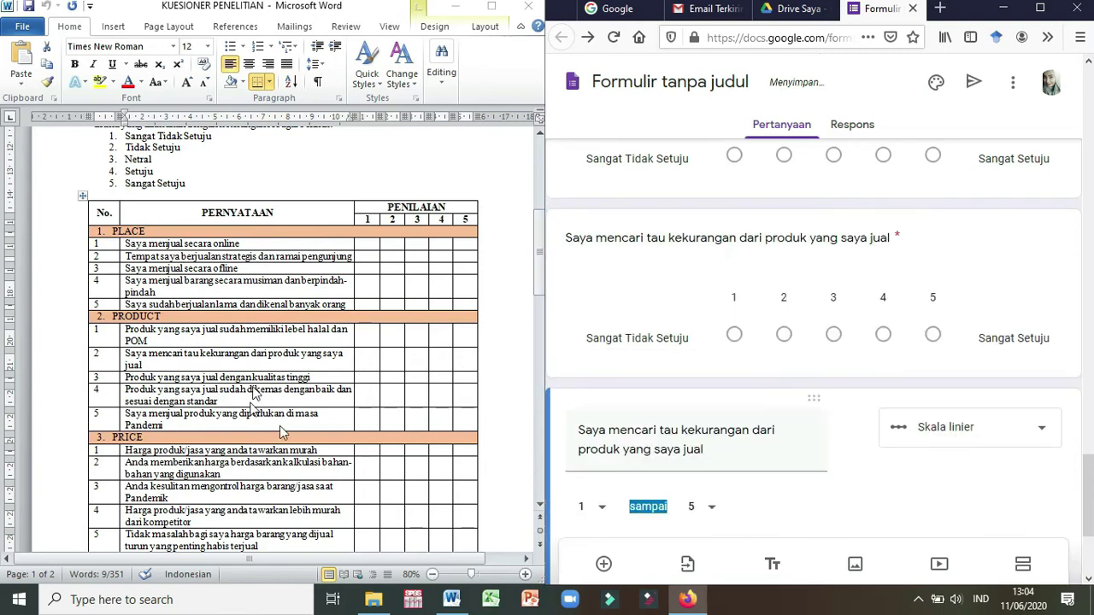
left_click(256, 382)
left_click_drag(314, 379, 123, 376)
key("ctrl+c")
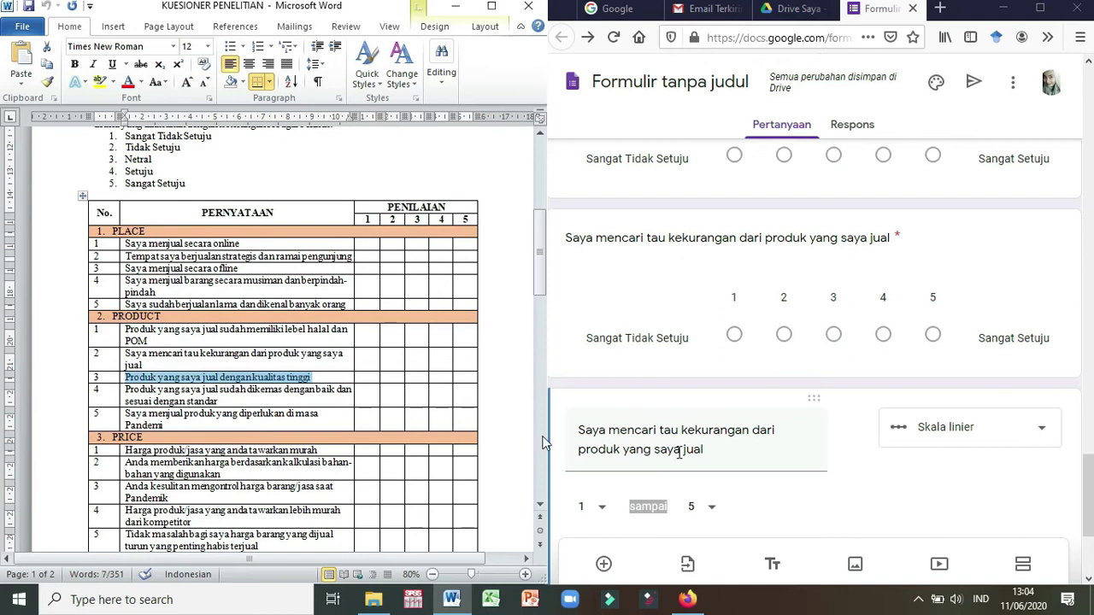
triple_click(731, 454)
key("ctrl+v")
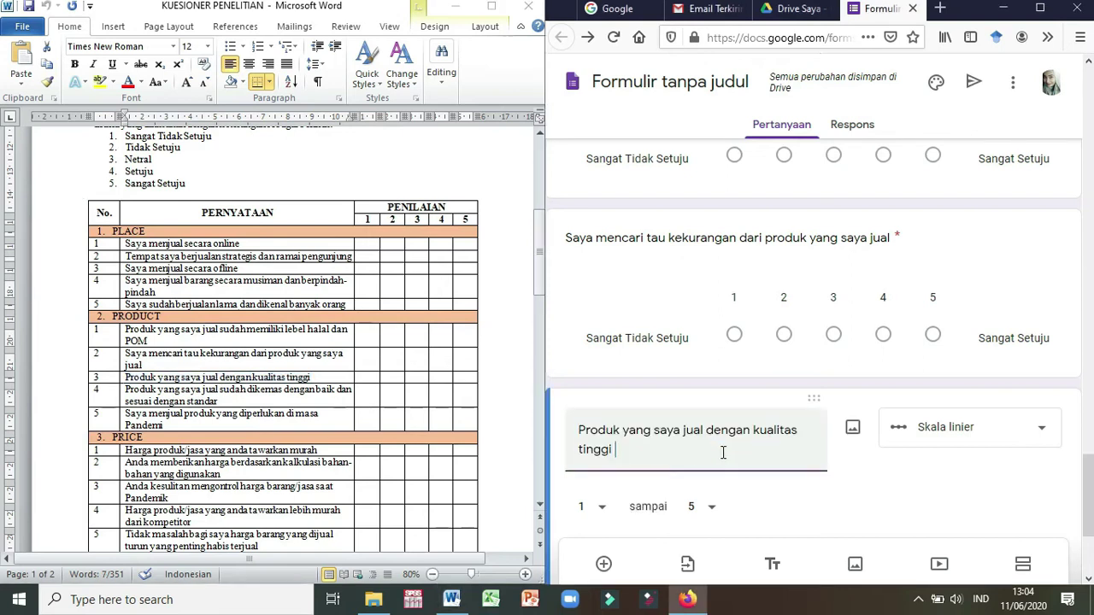
scroll(689, 449, "down", 3)
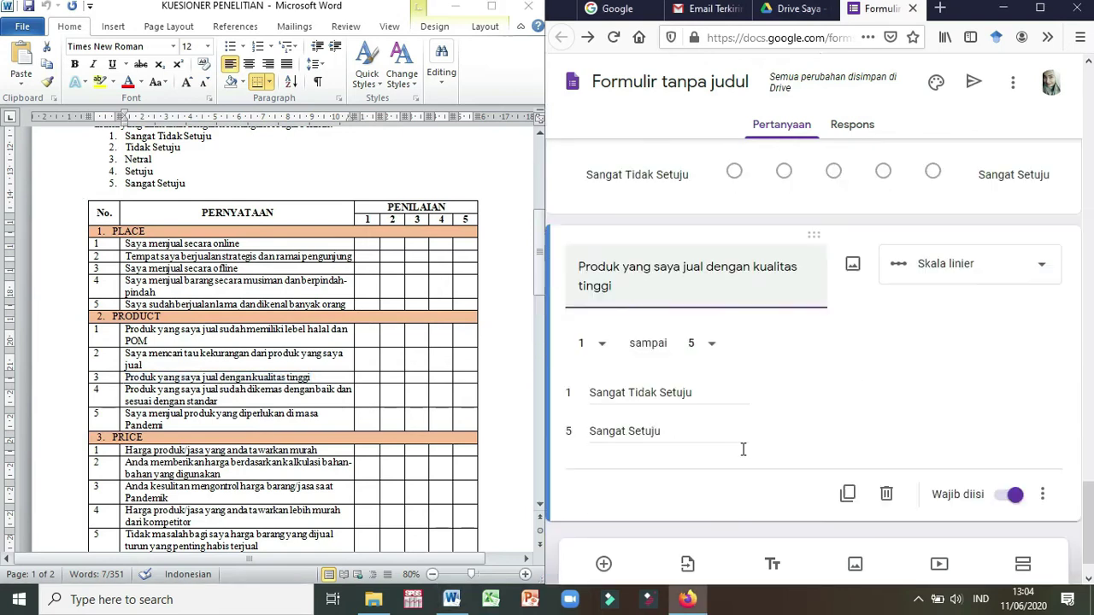
Duplicate the latest question and replace the copy's text with PRODUCT statement 4, "Produk yang saya jual sudah dikemas dengan baik dan sesuai dengan standar"
left_click(848, 494)
left_click(214, 399)
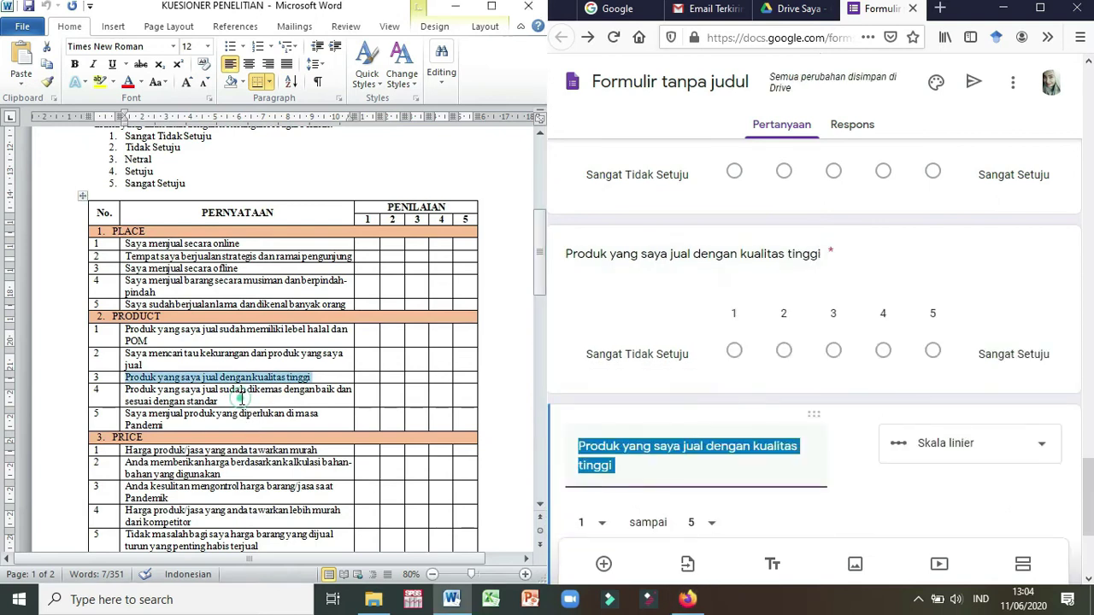
left_click_drag(215, 400, 126, 389)
key("ctrl+c")
left_click(222, 399)
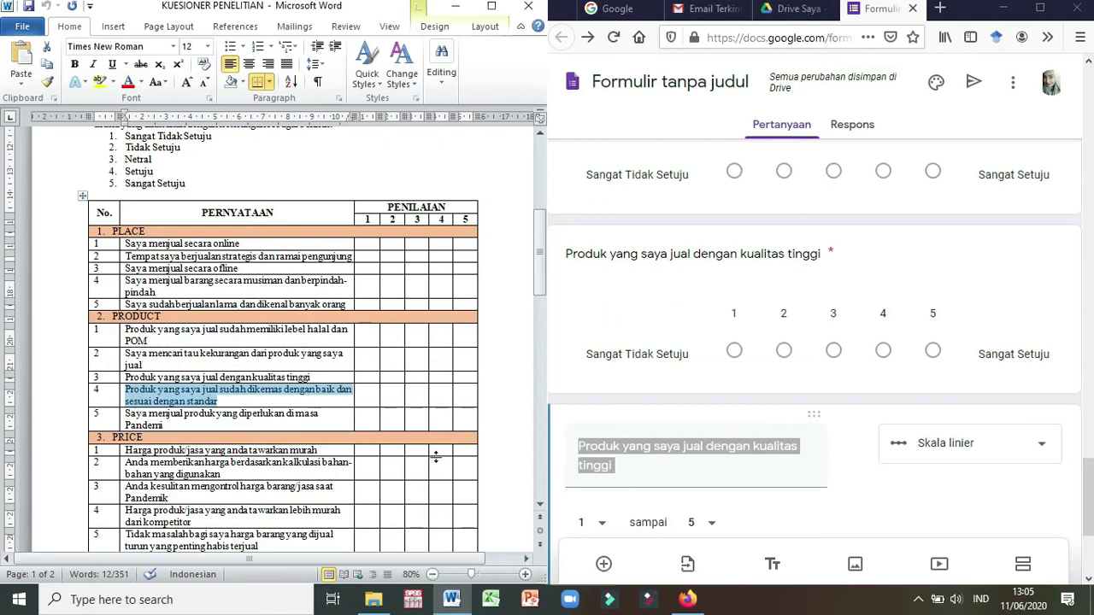
left_click(642, 464)
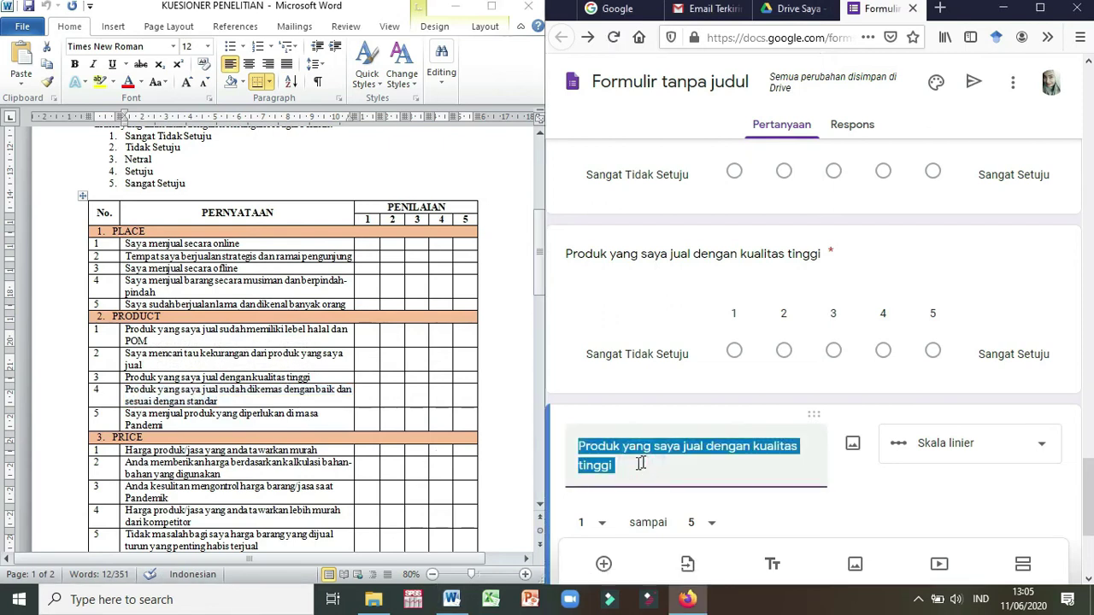
key("ctrl+v")
Duplicate the latest question and replace the copy's text with PRODUCT statement 5, "Saya menjual produk yang diperlukan di masa Pandemi"
scroll(769, 453, "down", 3)
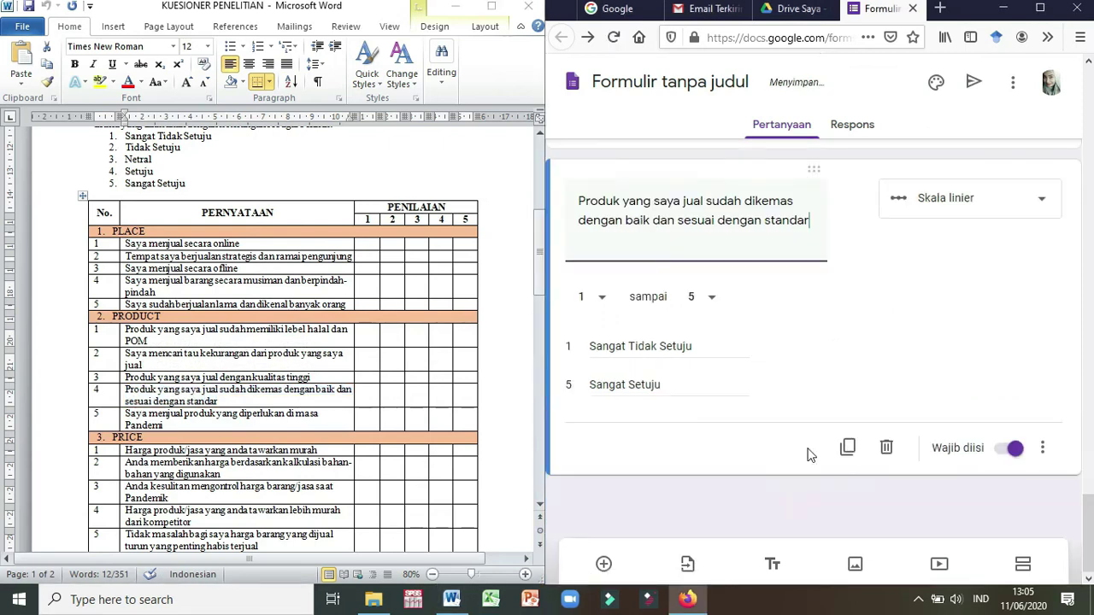
left_click(847, 449)
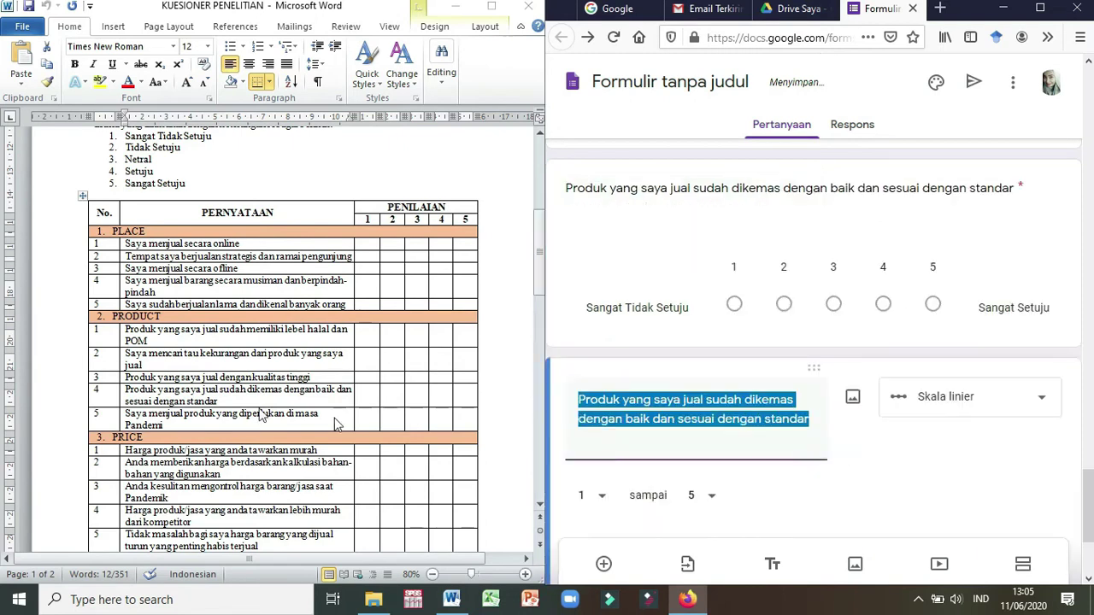
left_click(173, 419)
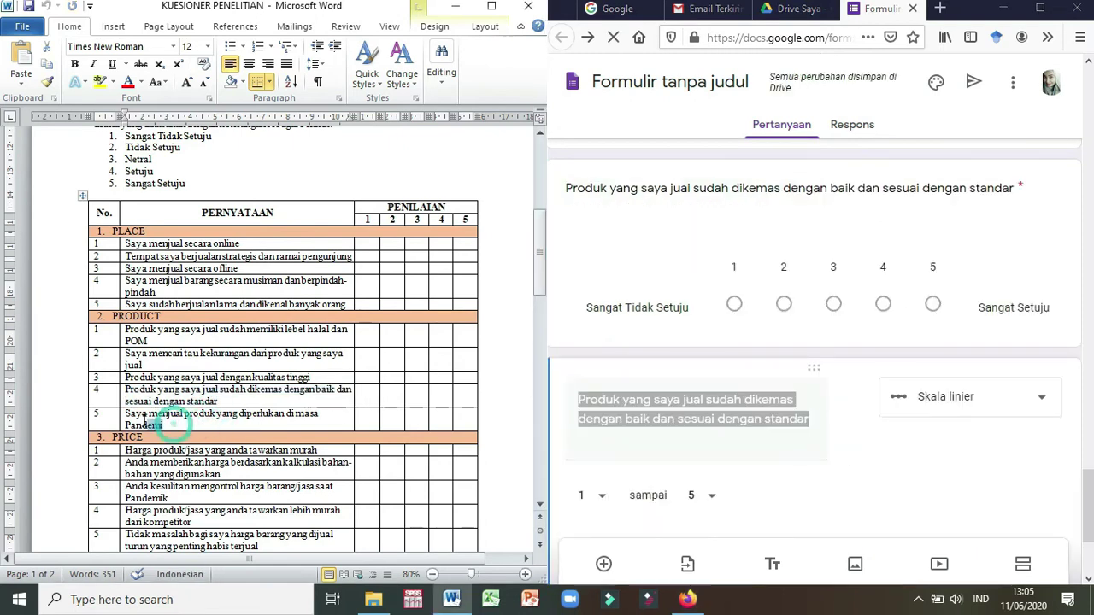
triple_click(173, 419)
key("ctrl+c")
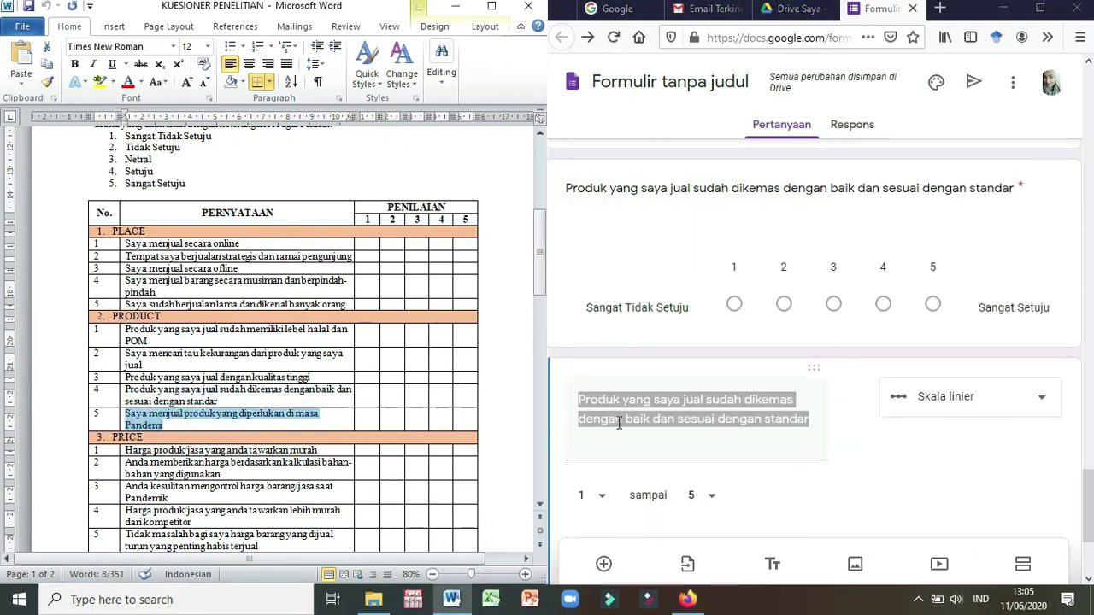
left_click(619, 423)
key("ctrl+v")
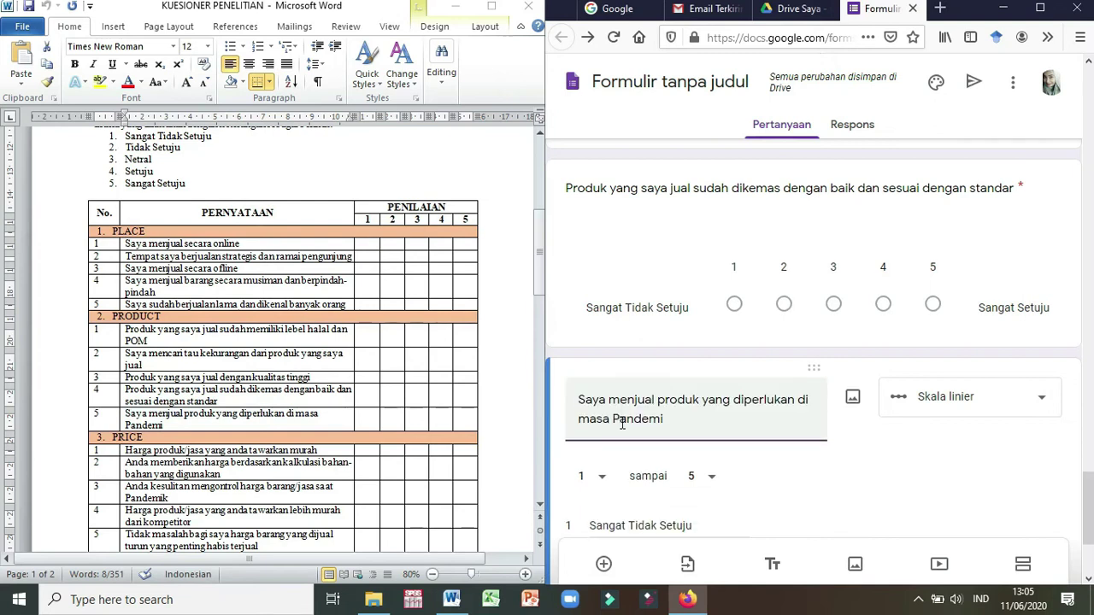
Duplicate the latest question and replace the copy's text with PRICE statement 1, "Harga produk/jasa yang anda tawarkan murah"
scroll(622, 423, "down", 2)
left_click(848, 465)
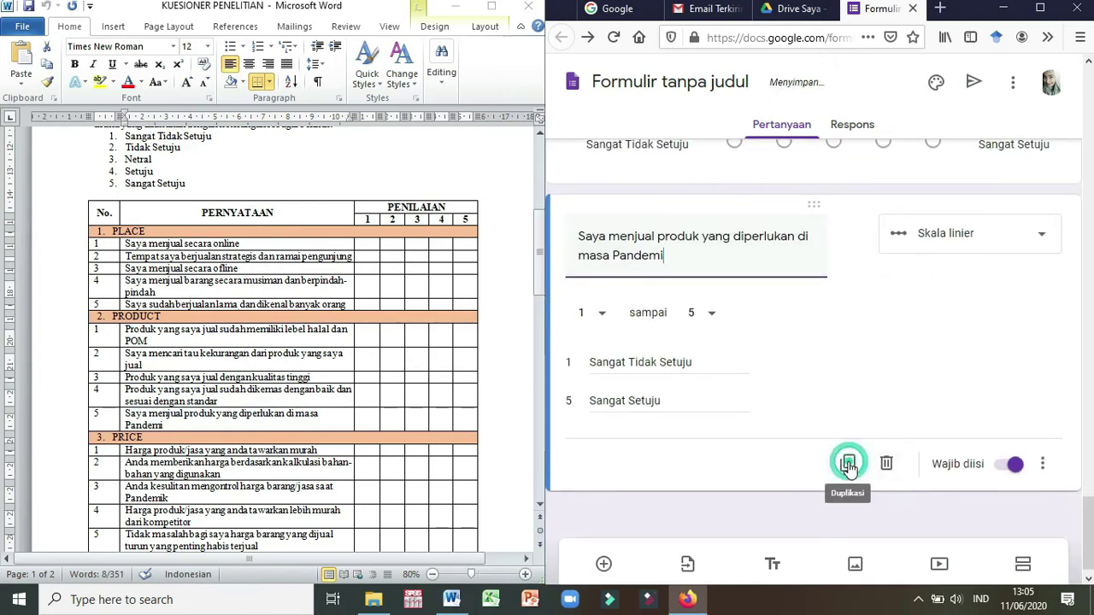
left_click(182, 439)
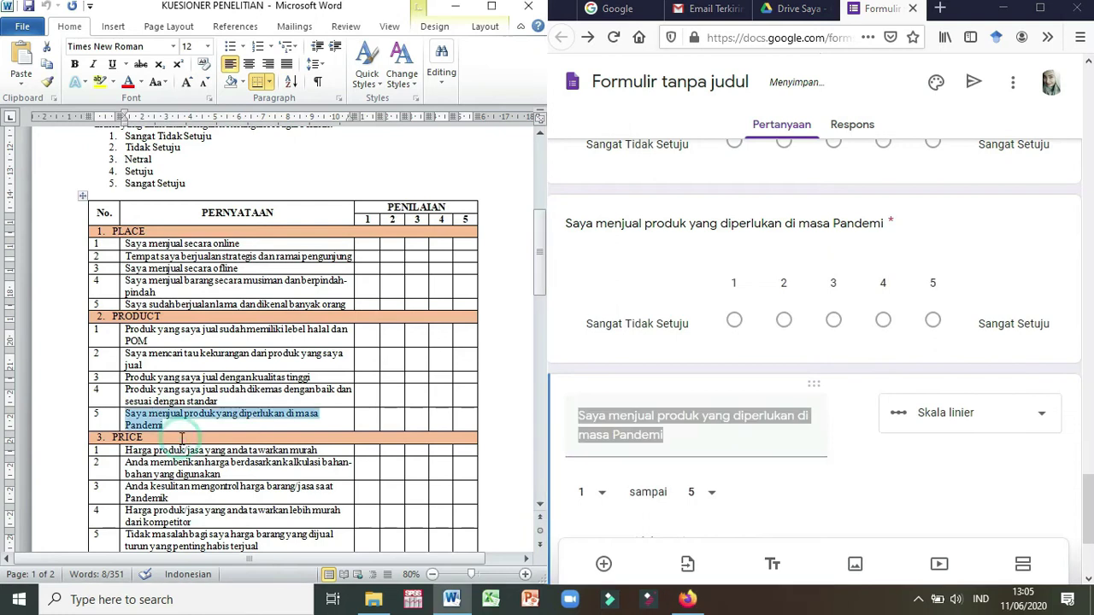
scroll(182, 439, "down", 3)
left_click_drag(320, 357, 122, 357)
key("ctrl+c")
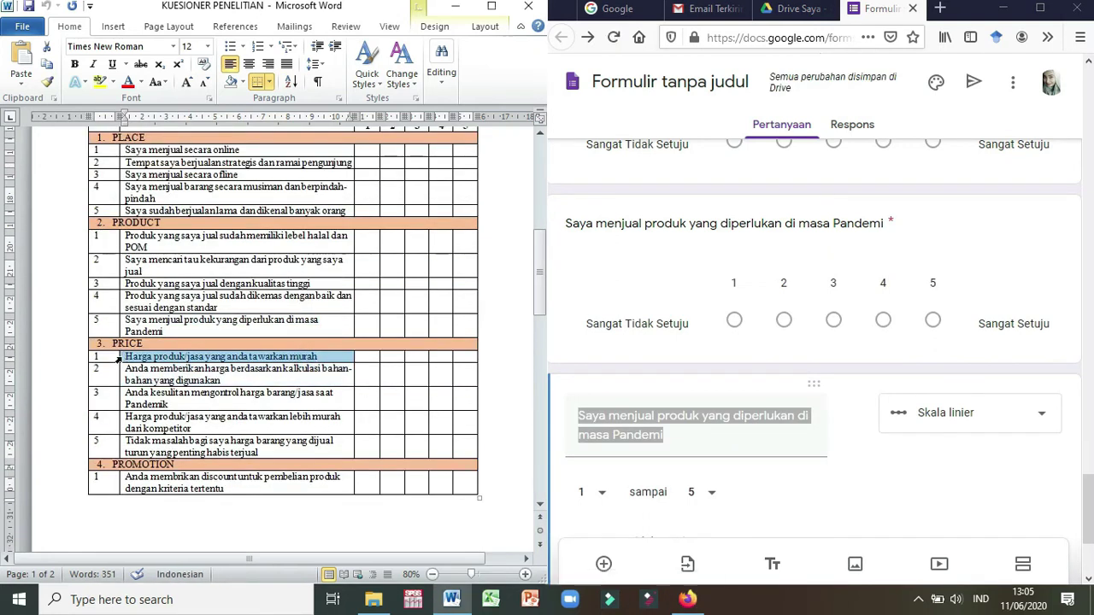
left_click(663, 424)
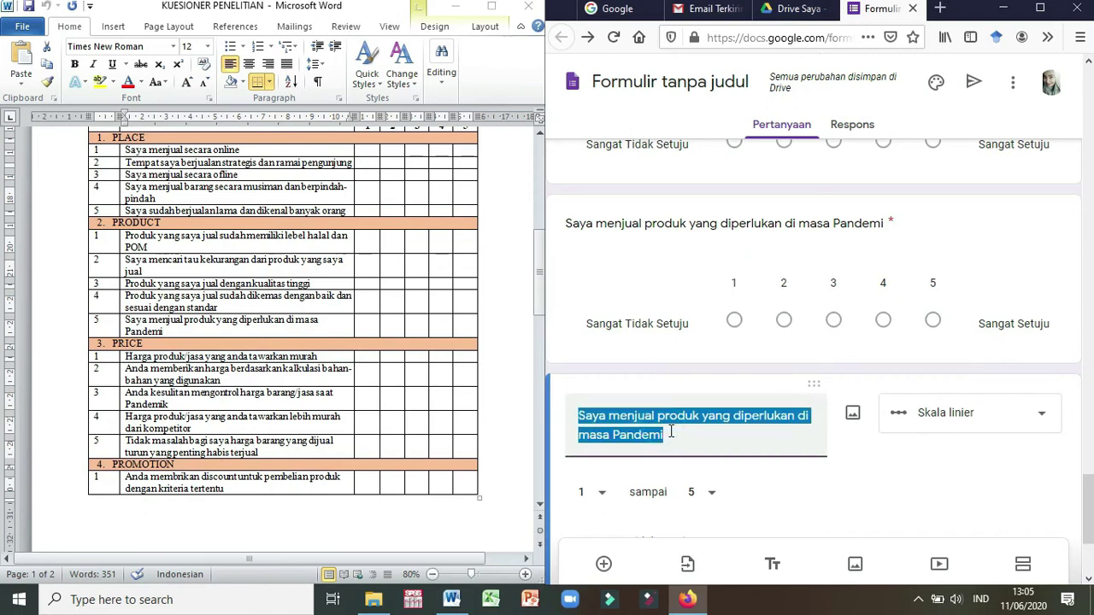
key("ctrl+v")
Duplicate the latest question and replace the copy's text with PRICE statement 2, "Anda memberikan harga berdasarkan kalkulasi bahan-bahan yang digunakan"
scroll(745, 493, "down", 2)
left_click(846, 484)
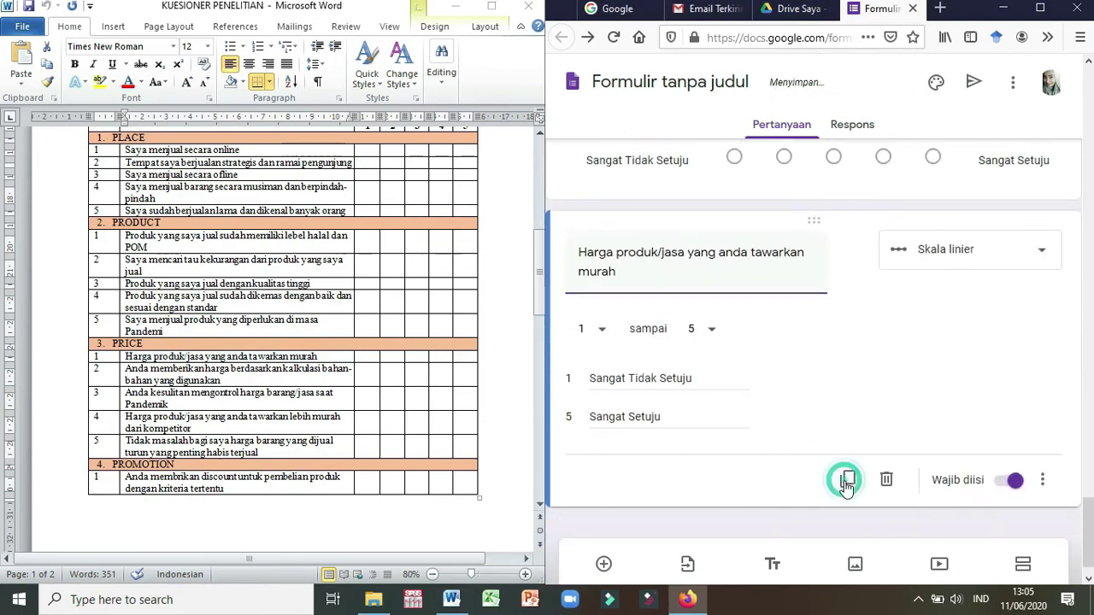
left_click(227, 380)
left_click_drag(225, 382, 133, 367)
key("ctrl+c")
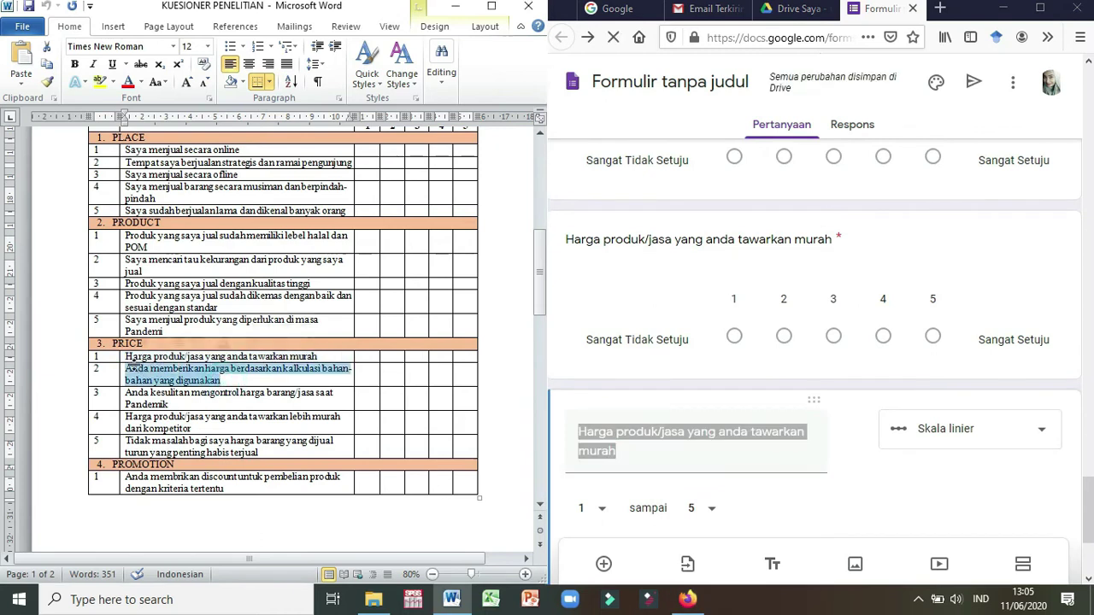
left_click(626, 448)
key("ctrl+v")
Duplicate the latest question and replace the copy's text with PRICE statement 3, "Anda kesulitan mengontrol harga barang/jasa saat Pandemik"
scroll(860, 497, "down", 2)
left_click(848, 516)
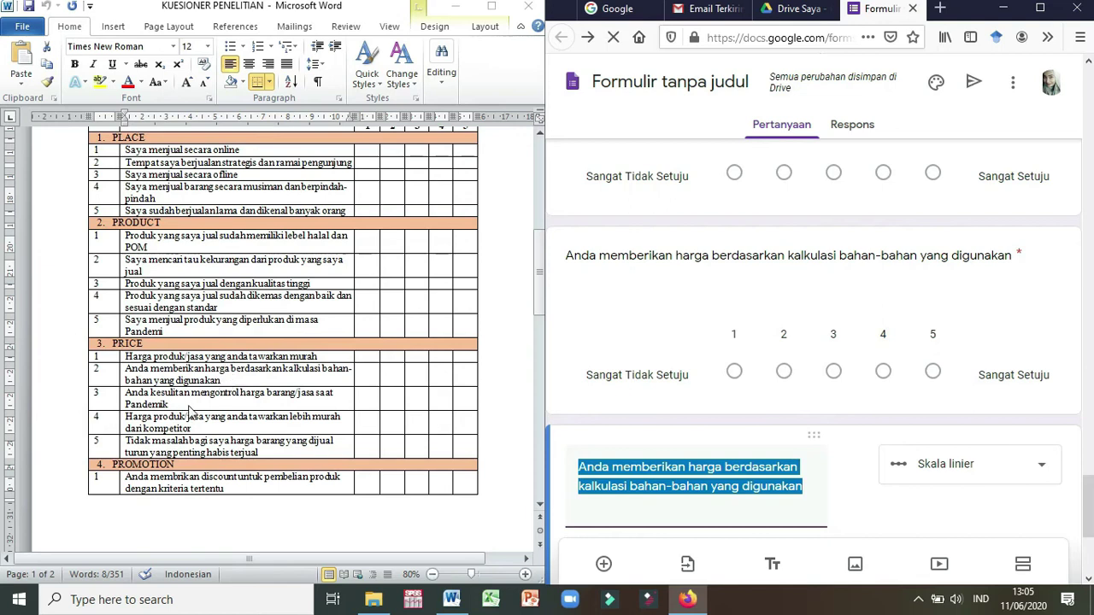
left_click_drag(169, 405, 130, 395)
key("ctrl+c")
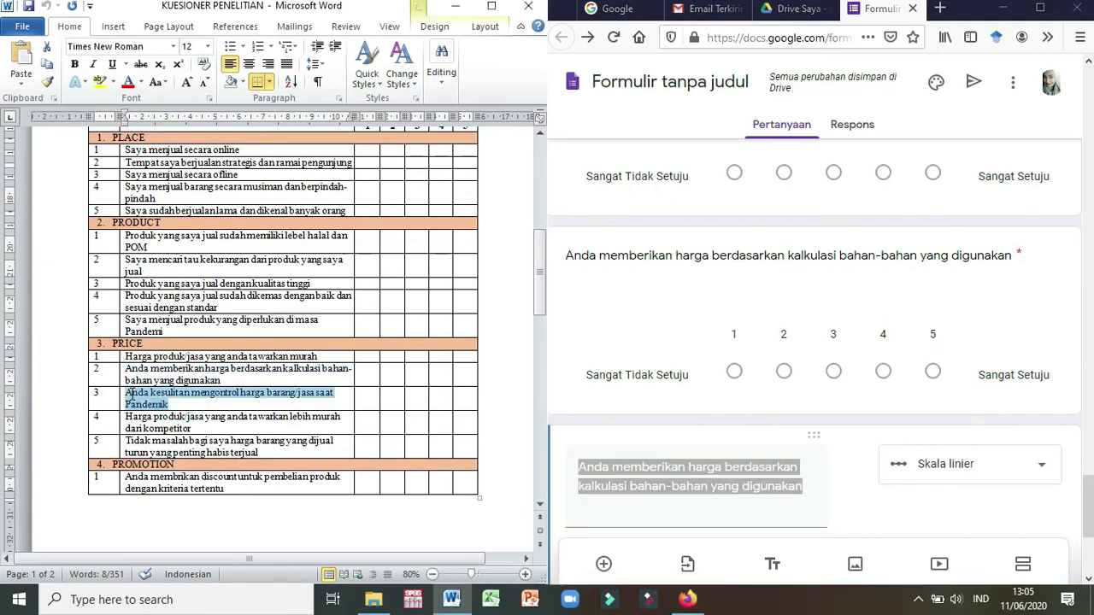
left_click(621, 473)
key("ctrl+v")
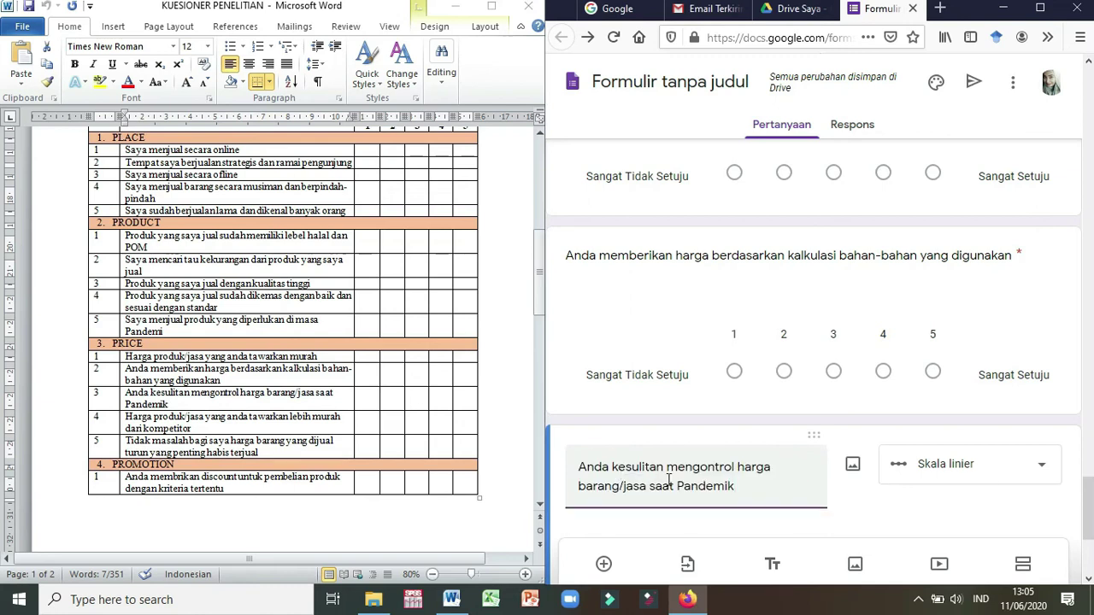
Duplicate the latest question twice and replace the first copy's text with PRICE statement 4, "Harga produk/jasa yang anda tawarkan lebih murah dari kompetitor"
scroll(761, 486, "down", 2)
scroll(824, 507, "down", 1)
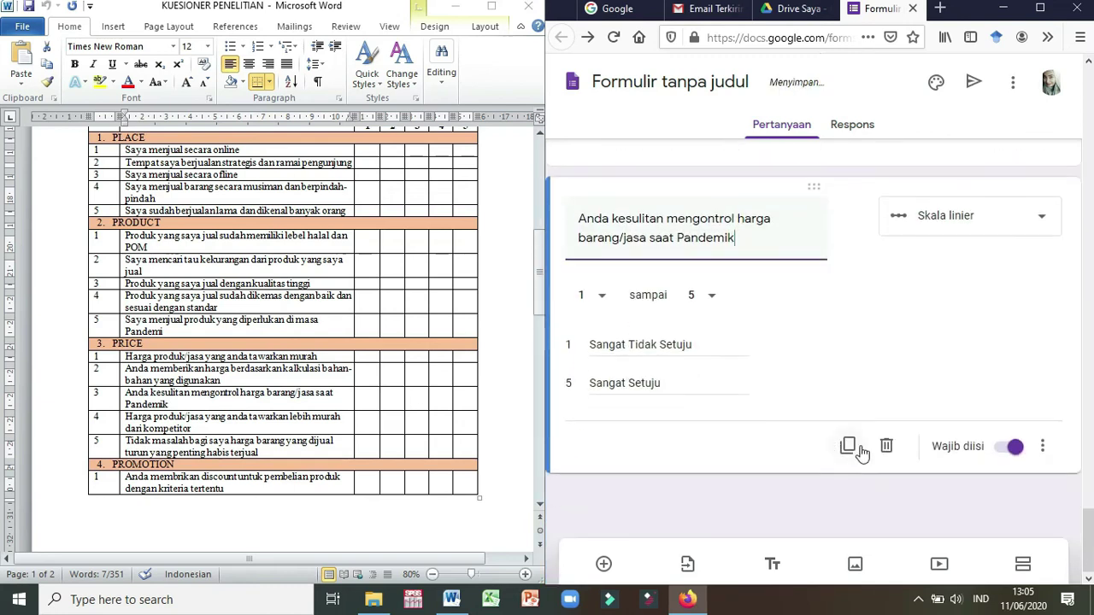
left_click(848, 446)
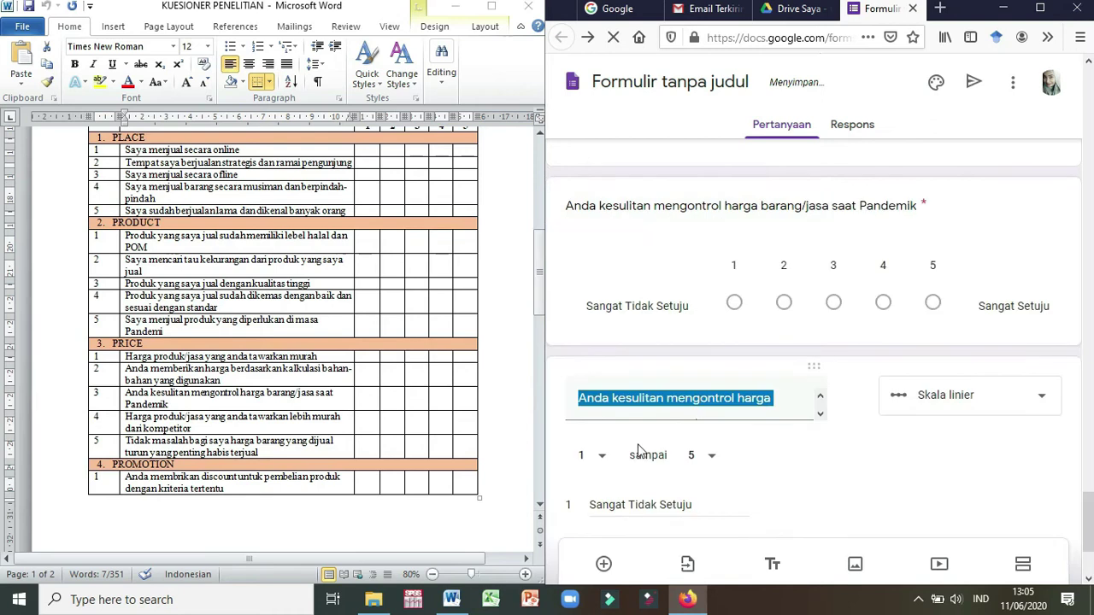
left_click_drag(125, 393, 125, 417)
key("ctrl+c")
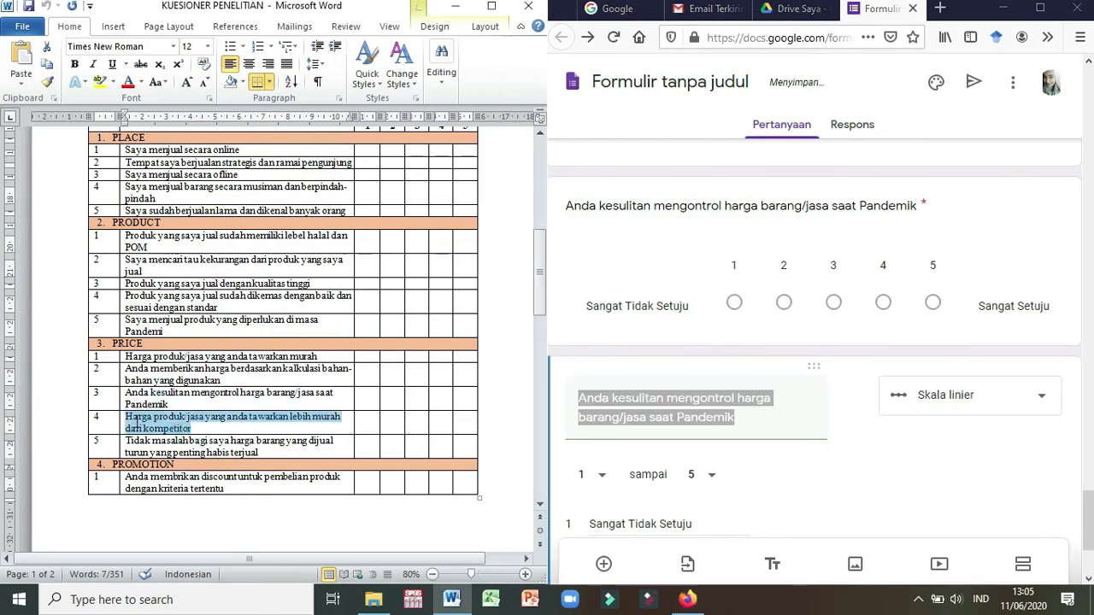
left_click(754, 500)
scroll(754, 500, "down", 2)
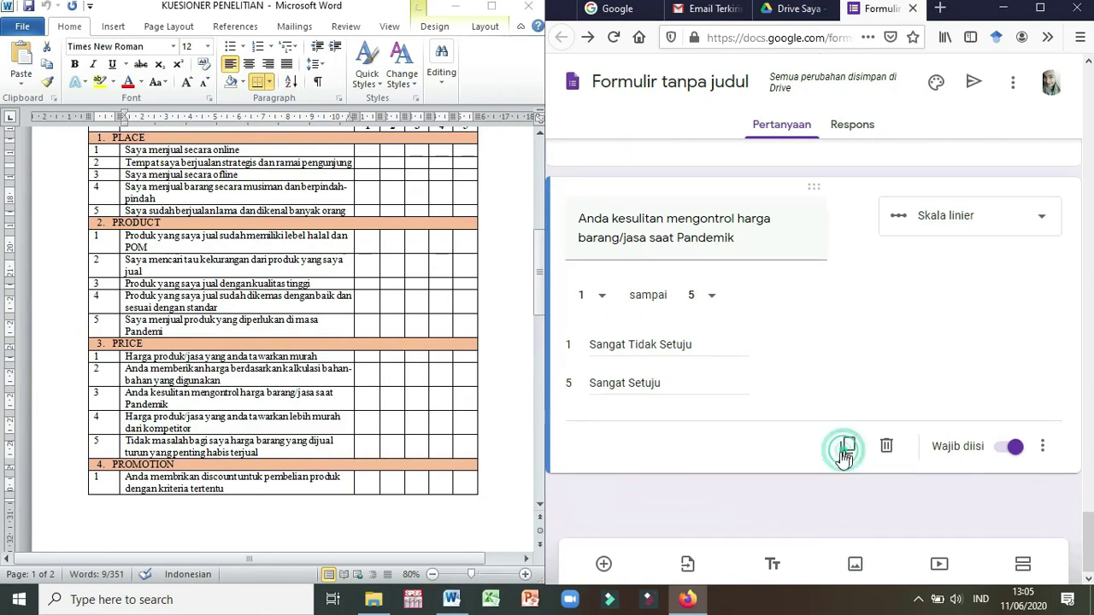
left_click(848, 446)
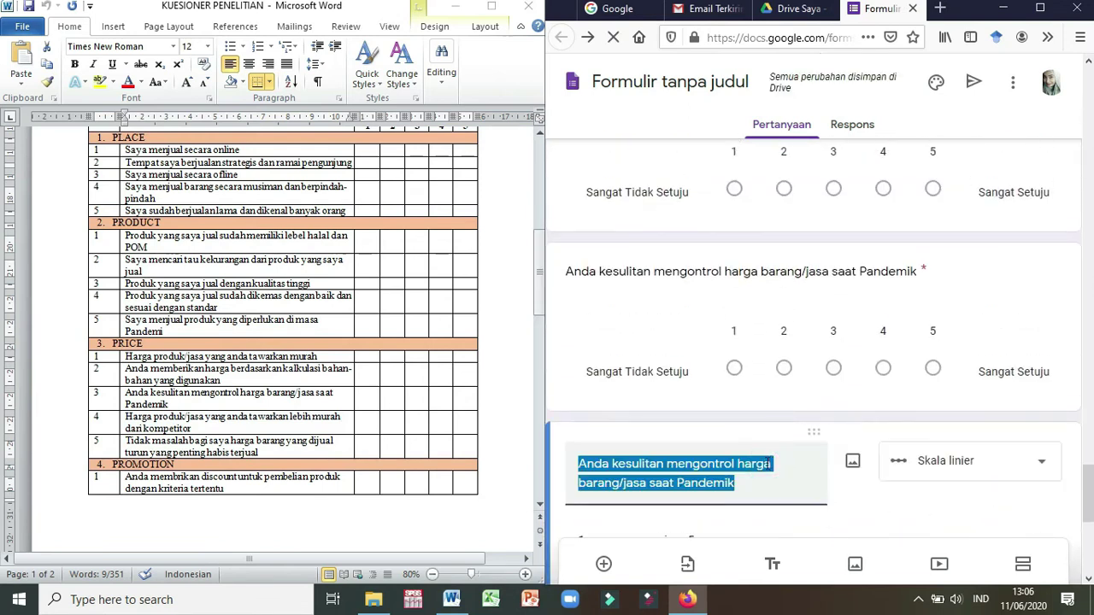
key("ctrl+v")
Replace the remaining duplicate question's text with PRICE statement 5, "Tidak masalah bagi saya harga barang yang dijual turun yang penting habis terjual"
scroll(291, 359, "down", 3)
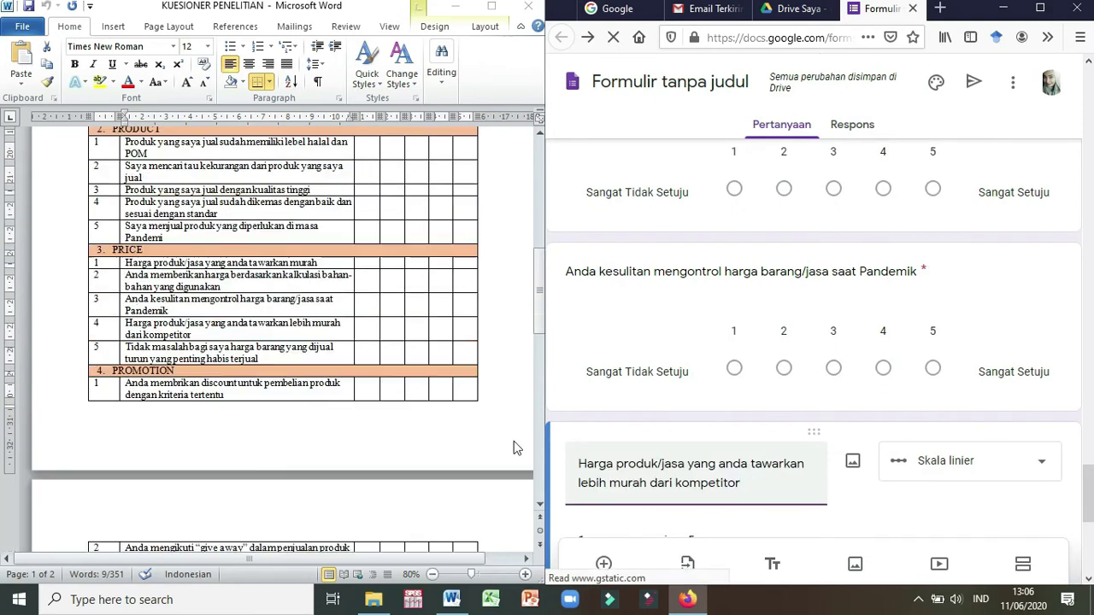
left_click(231, 350)
left_click(270, 359)
left_click(151, 351, "shift")
left_click(135, 351, "shift")
key("ctrl+c")
left_click(780, 485)
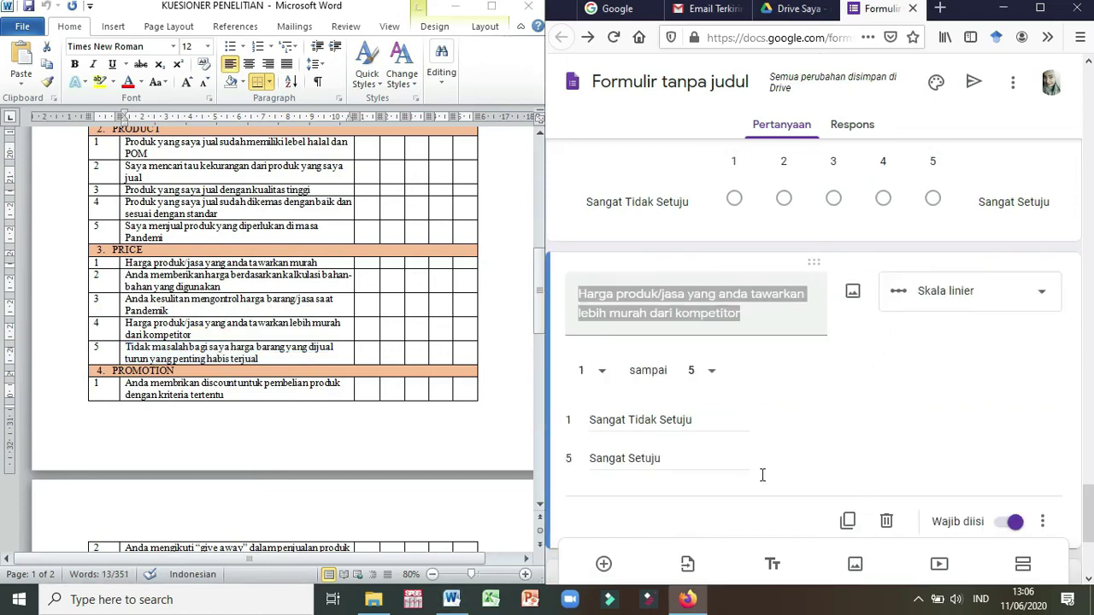
scroll(693, 459, "down", 2)
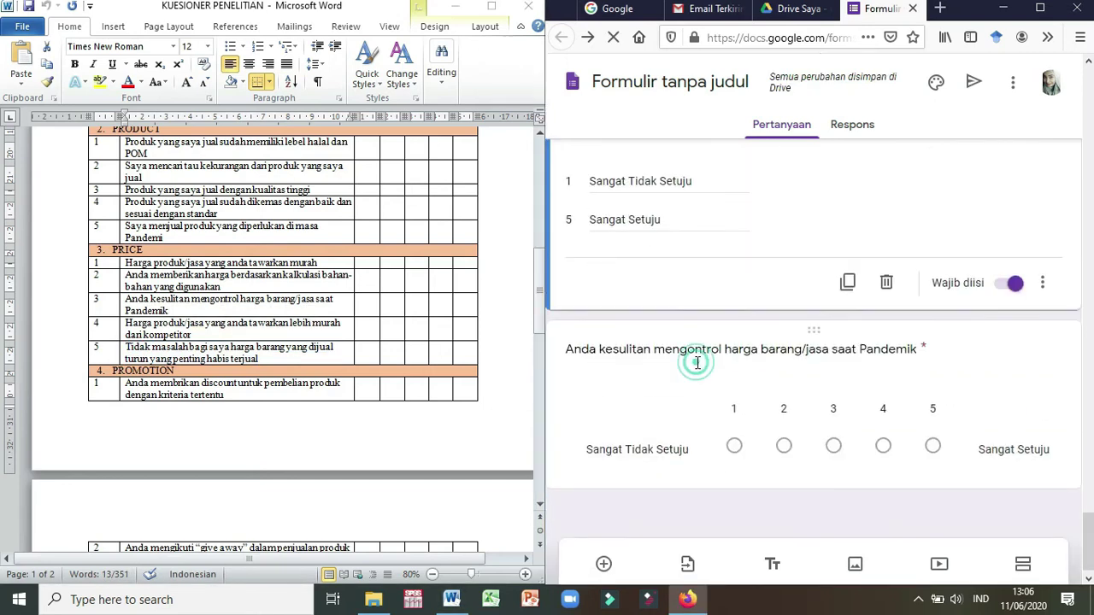
left_click(697, 361)
scroll(688, 368, "up", 3)
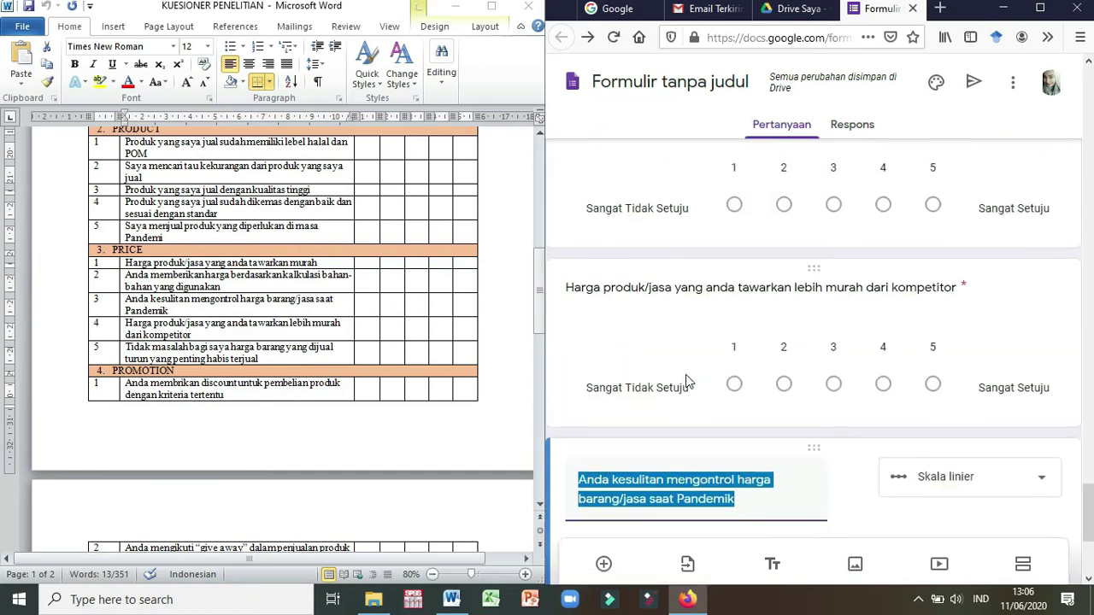
key("ctrl+v")
Duplicate the latest question and replace the copy's text with PROMOTION statement 1, "Anda membrikan discount untuk pembelian produk dengan kriteria tertentu"
scroll(812, 462, "down", 3)
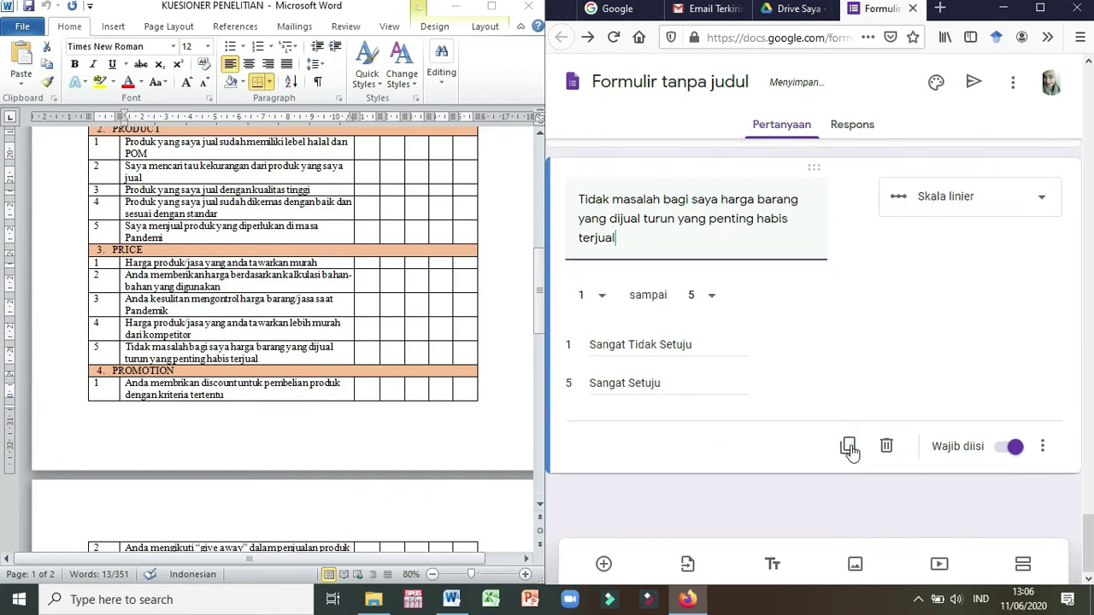
left_click(849, 446)
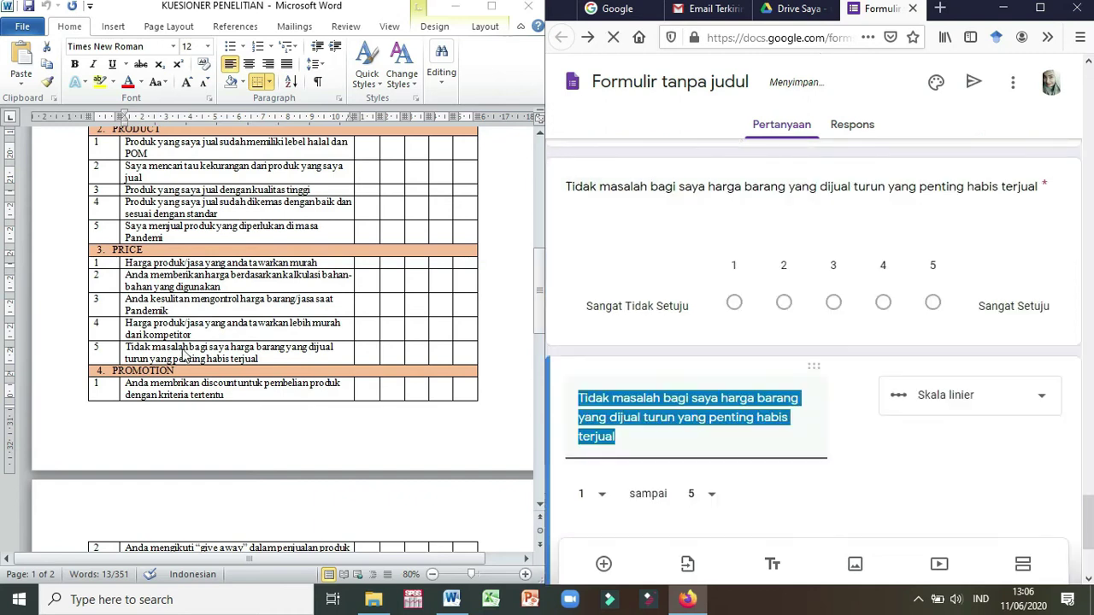
left_click(184, 357)
scroll(183, 350, "down", 2)
scroll(209, 308, "down", 1)
left_click_drag(224, 239, 126, 228)
key("ctrl+c")
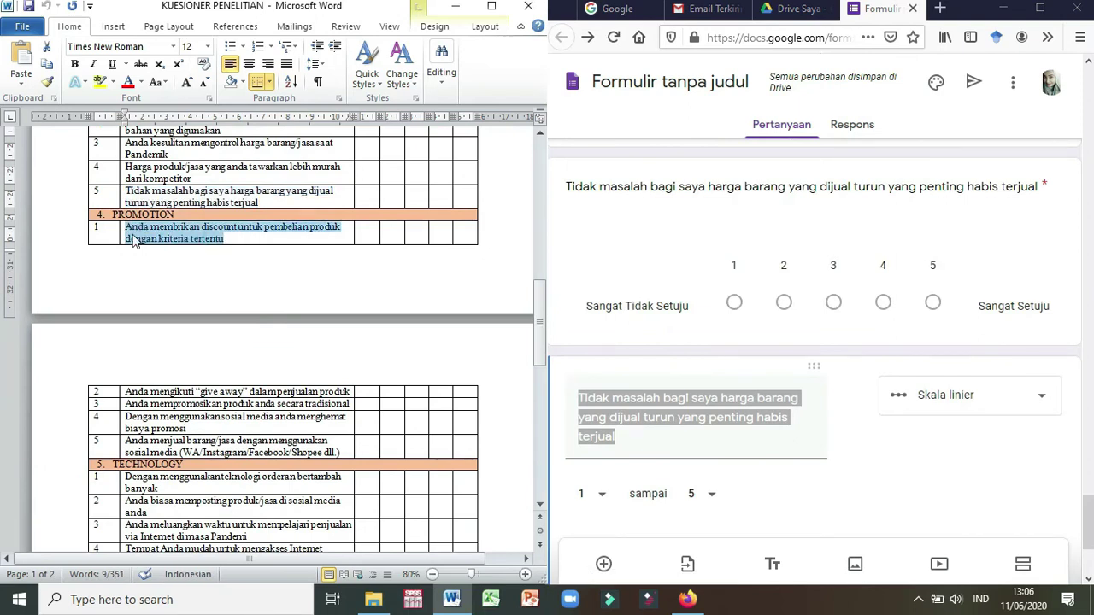
left_click(647, 441)
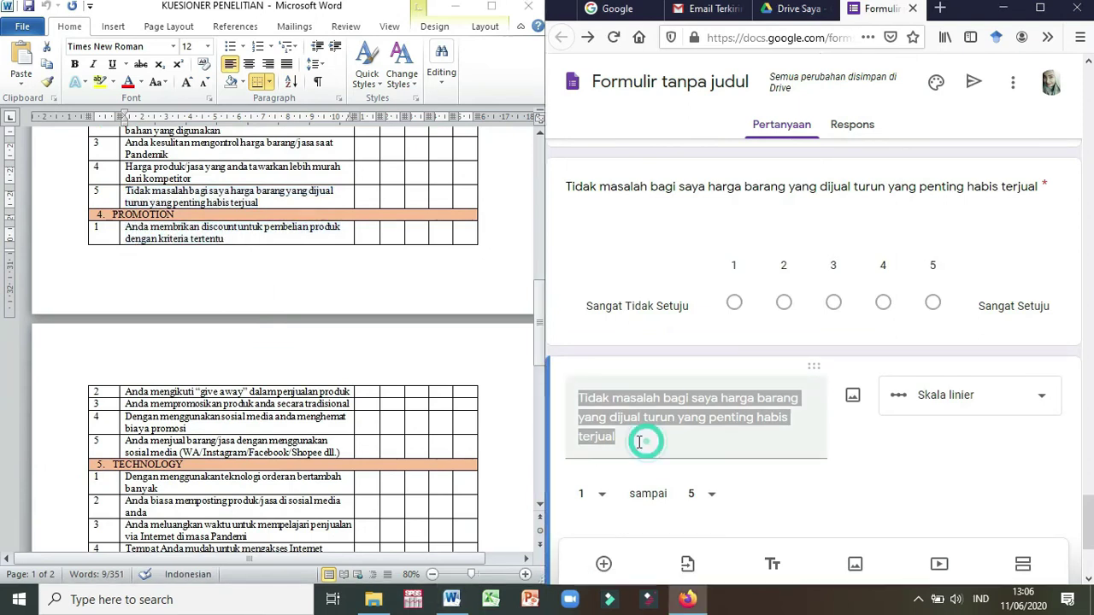
key("ctrl+v")
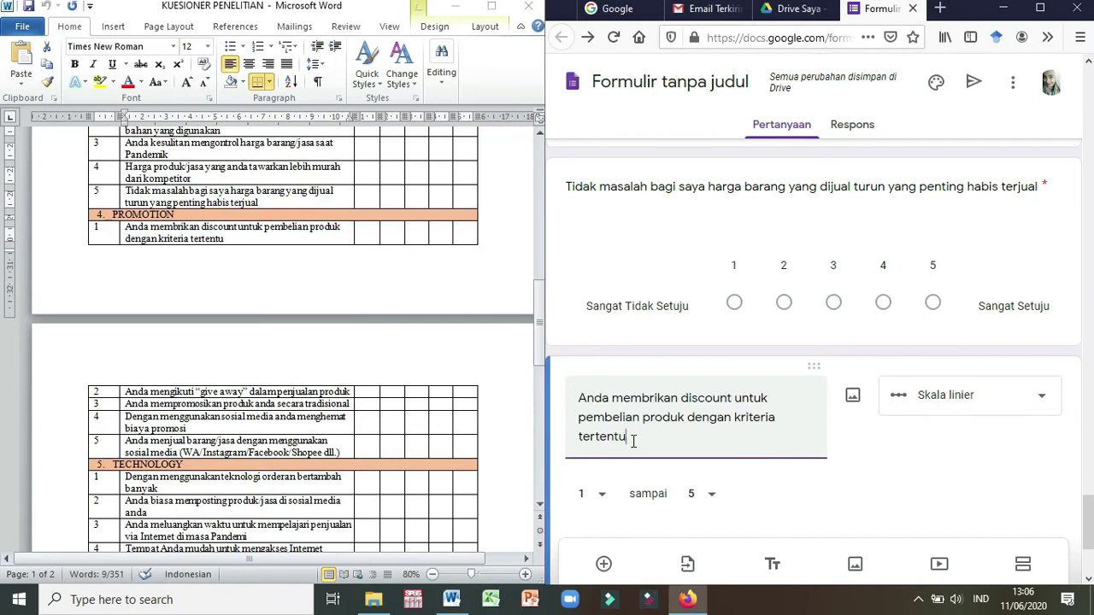
Duplicate the latest question and replace the copy's text with PROMOTION statement 2, "Anda mengikuti “give away” dalam penjualan produk"
scroll(633, 442, "down", 3)
left_click(848, 483)
scroll(218, 416, "down", 1)
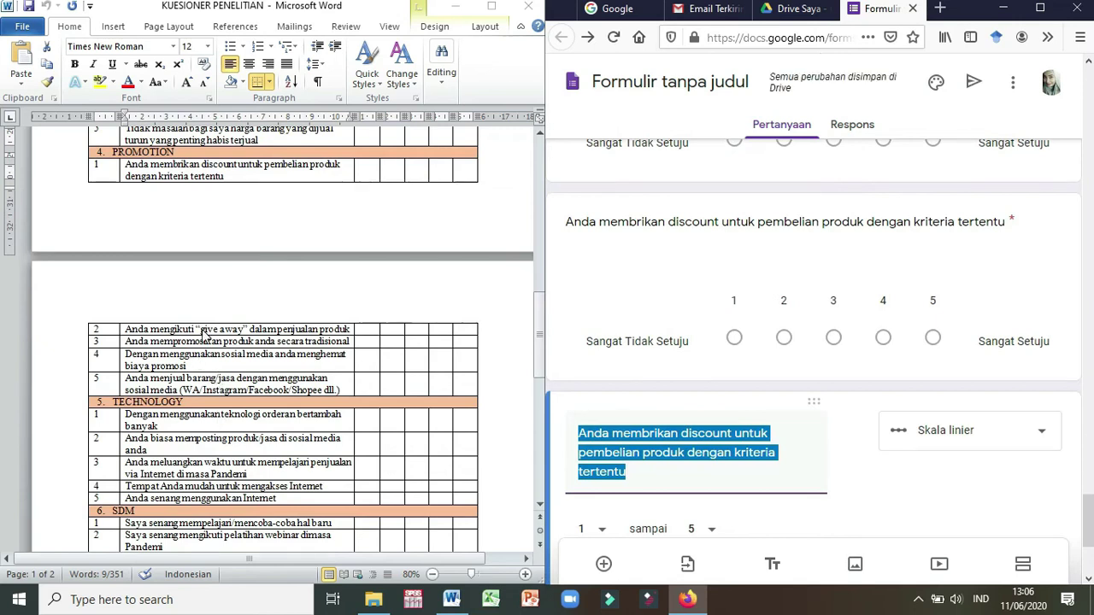
key("alt+Tab")
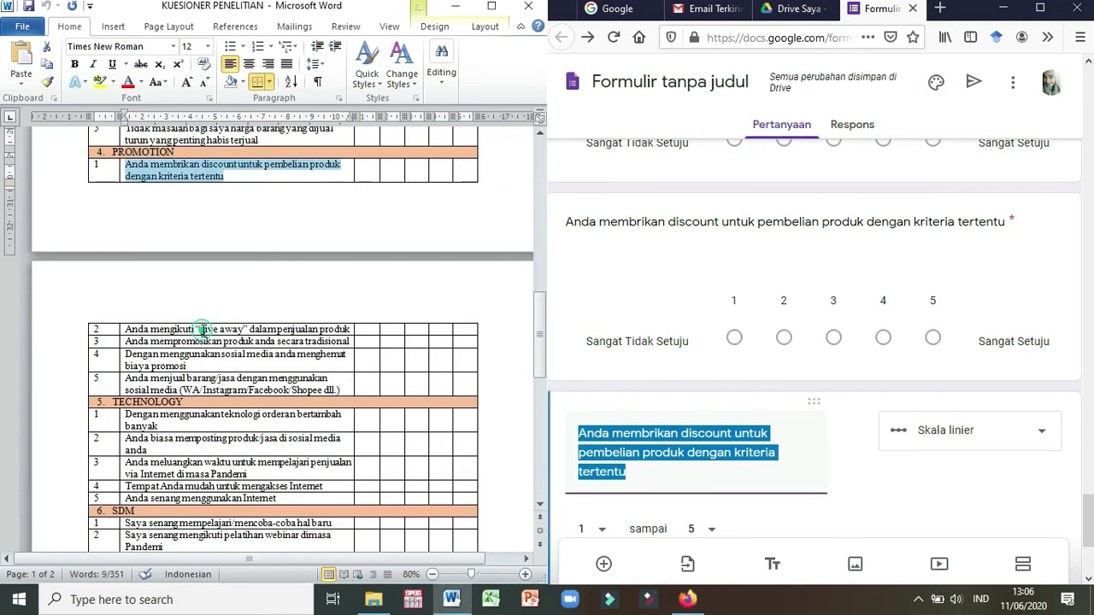
left_click_drag(353, 329, 125, 329)
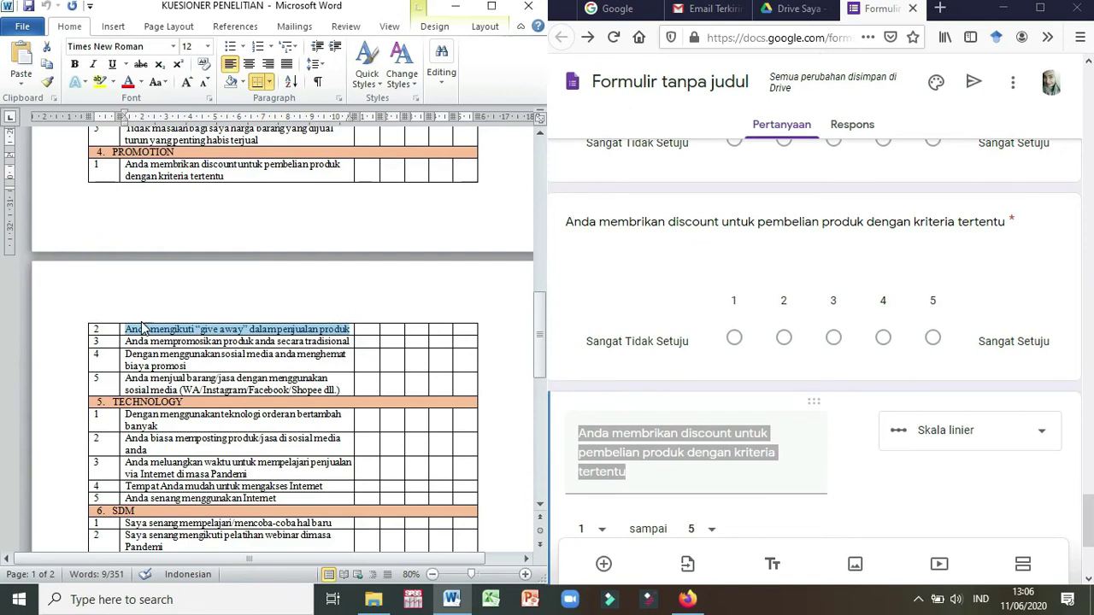
key("alt+Tab")
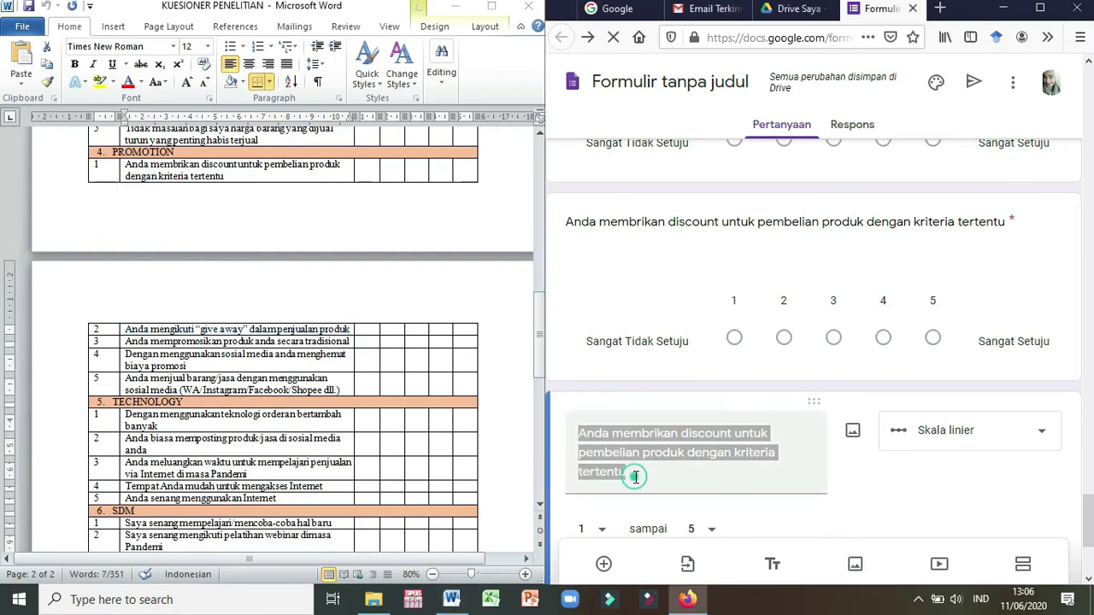
key("ctrl+v")
Duplicate the latest question and replace the copy's text with PROMOTION statement 3, "Anda mempromosikan produk anda secara tradisional"
scroll(739, 464, "down", 3)
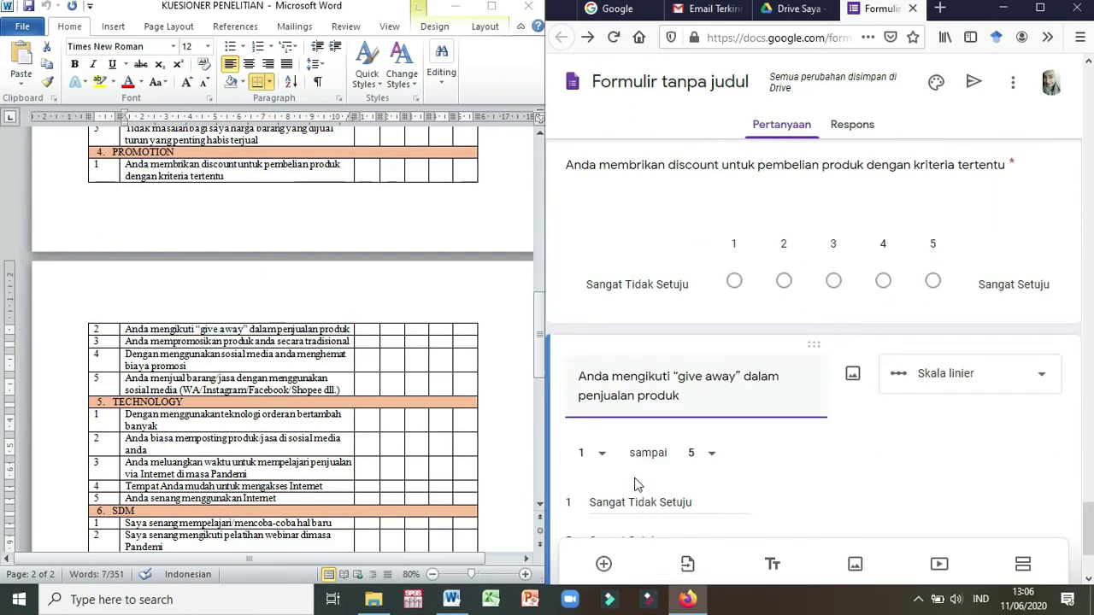
left_click(849, 447)
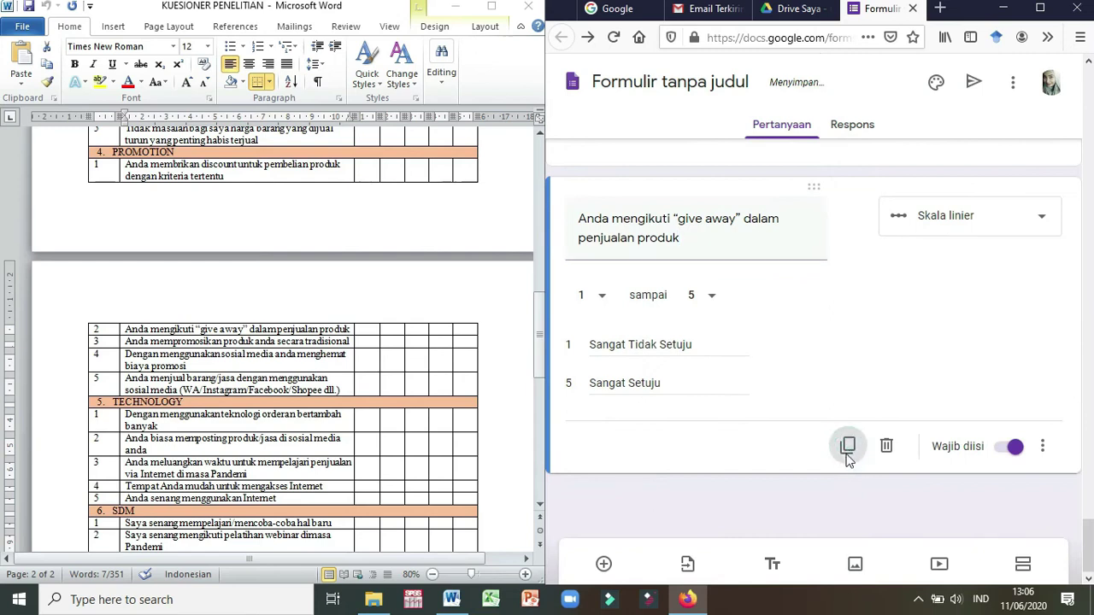
left_click(272, 340)
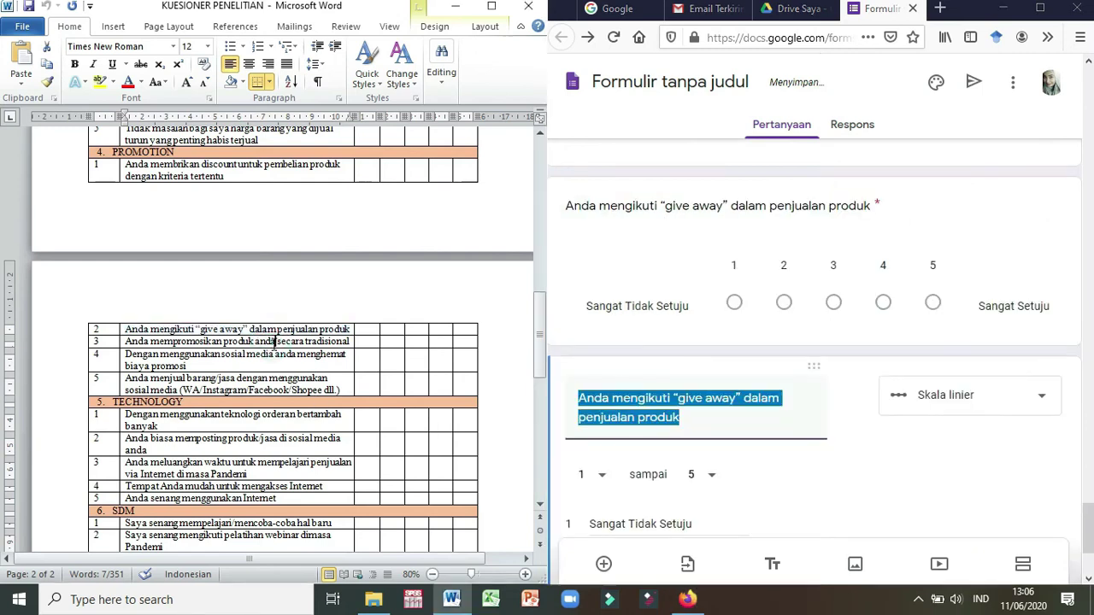
left_click_drag(348, 341, 129, 341)
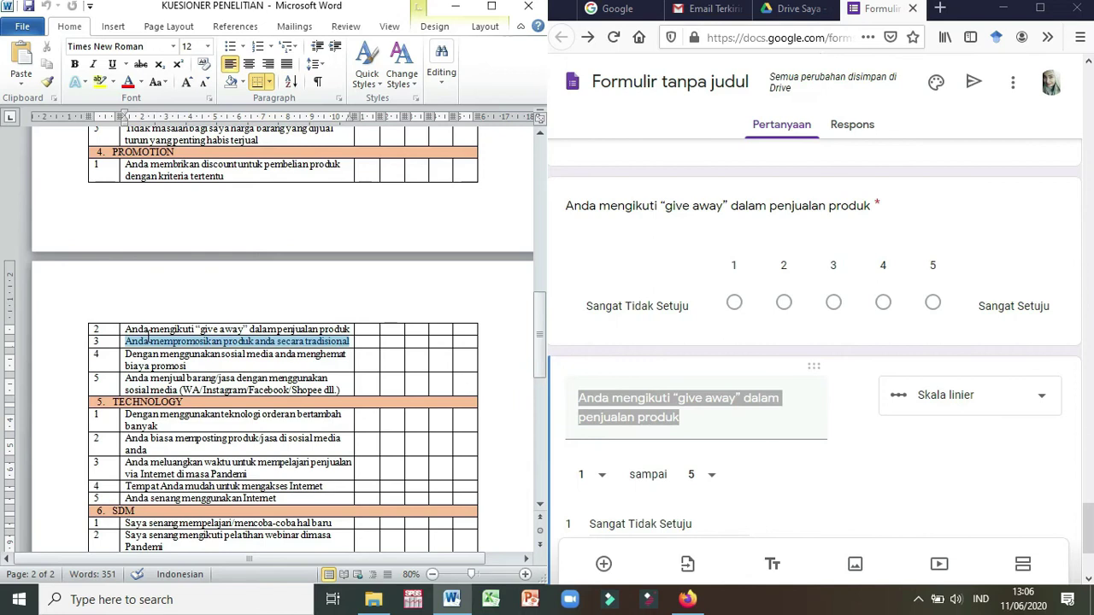
left_click(667, 423)
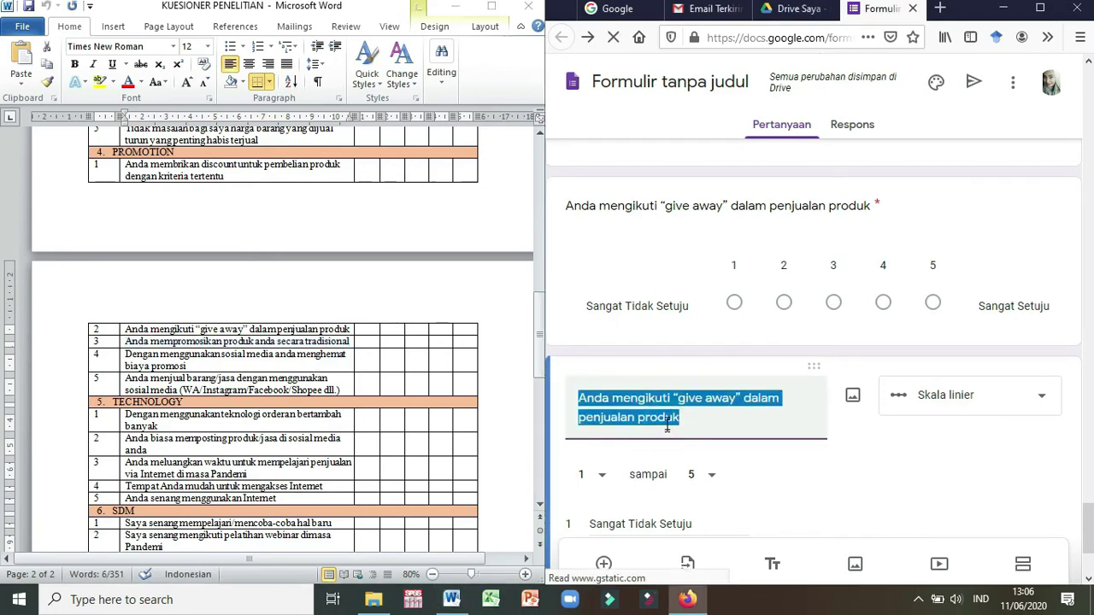
key("ctrl+v")
Duplicate the latest question and replace the copy's text with PROMOTION statement 4, "Dengan menggunakan sosial media anda menghemat biaya promosi"
scroll(665, 427, "down", 2)
left_click(844, 463)
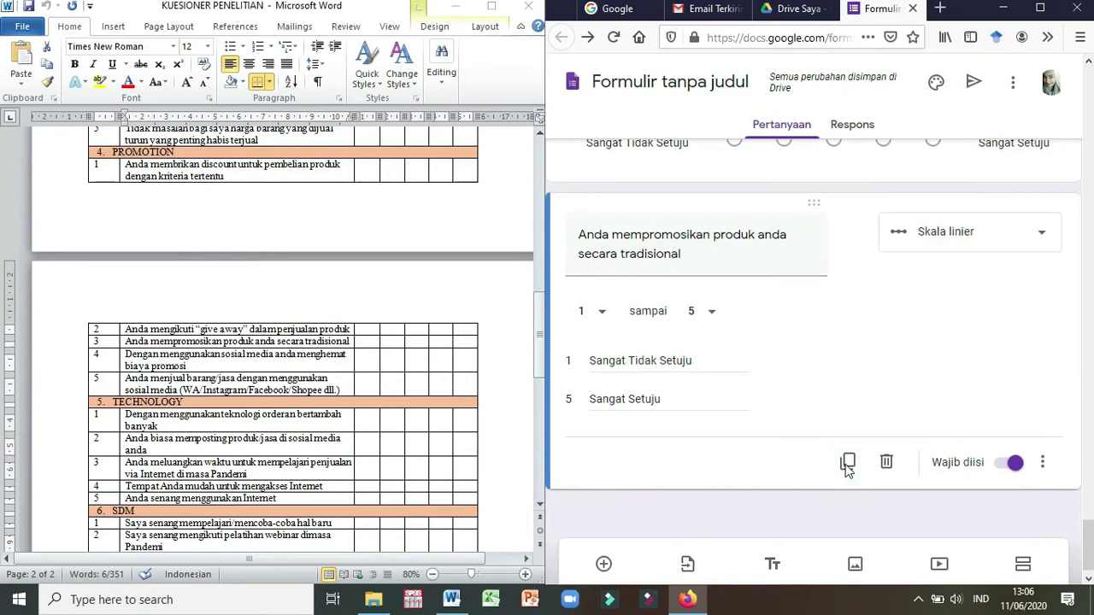
left_click(846, 466)
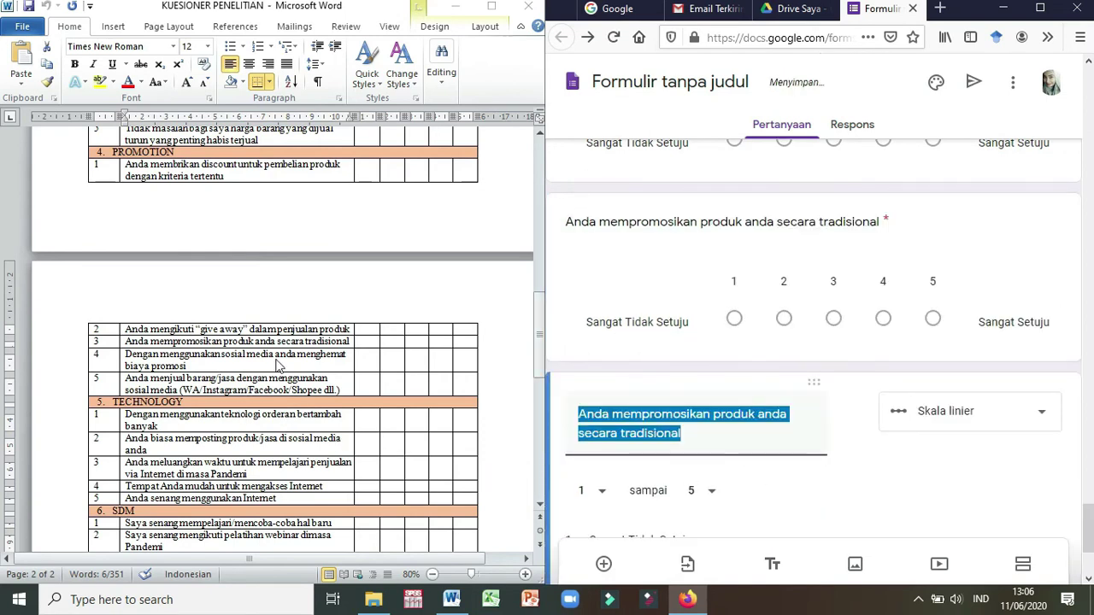
triple_click(248, 341)
triple_click(135, 356)
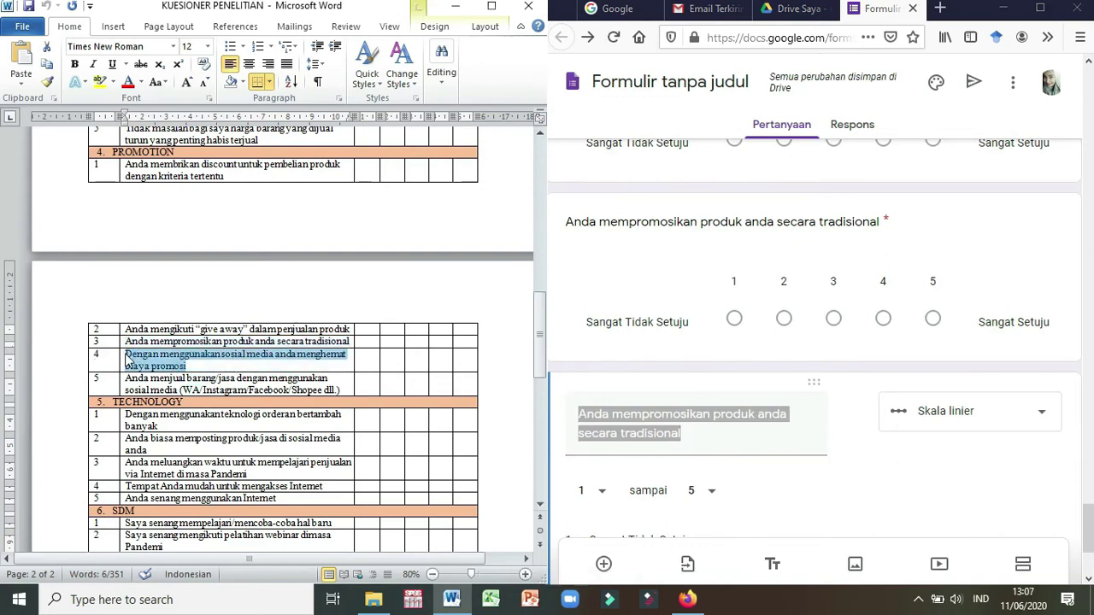
left_click(660, 438)
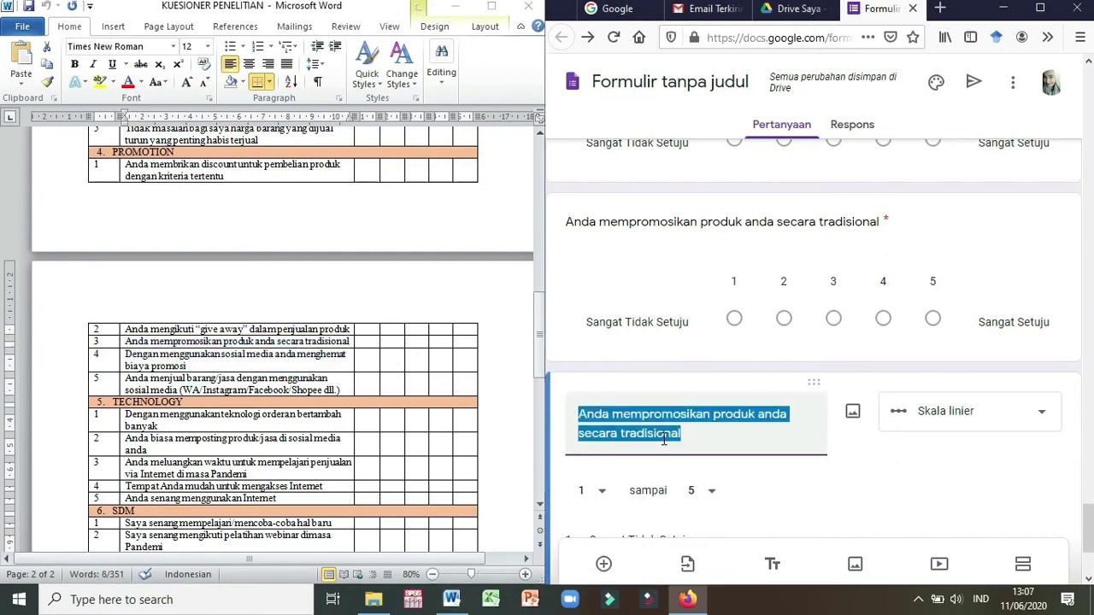
key("ctrl+v")
Duplicate the latest question and replace the copy's text with PROMOTION statement 5, "Anda menjual barang/jasa dengan menggunakan sosial media (WA/Instagram/Facebook/Shopee dll.)"
scroll(672, 444, "down", 2)
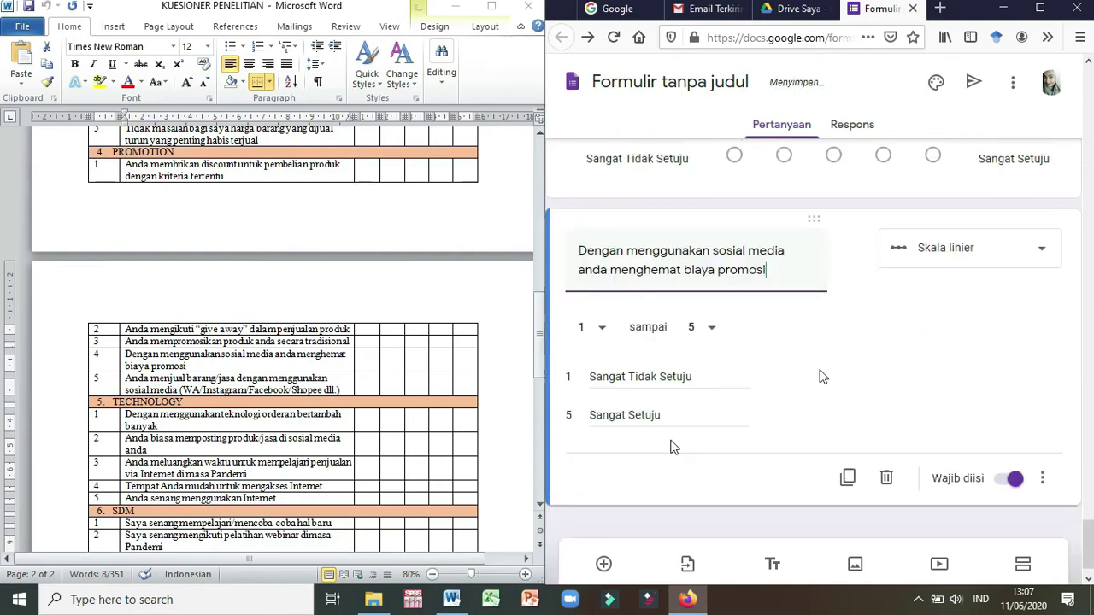
left_click(848, 477)
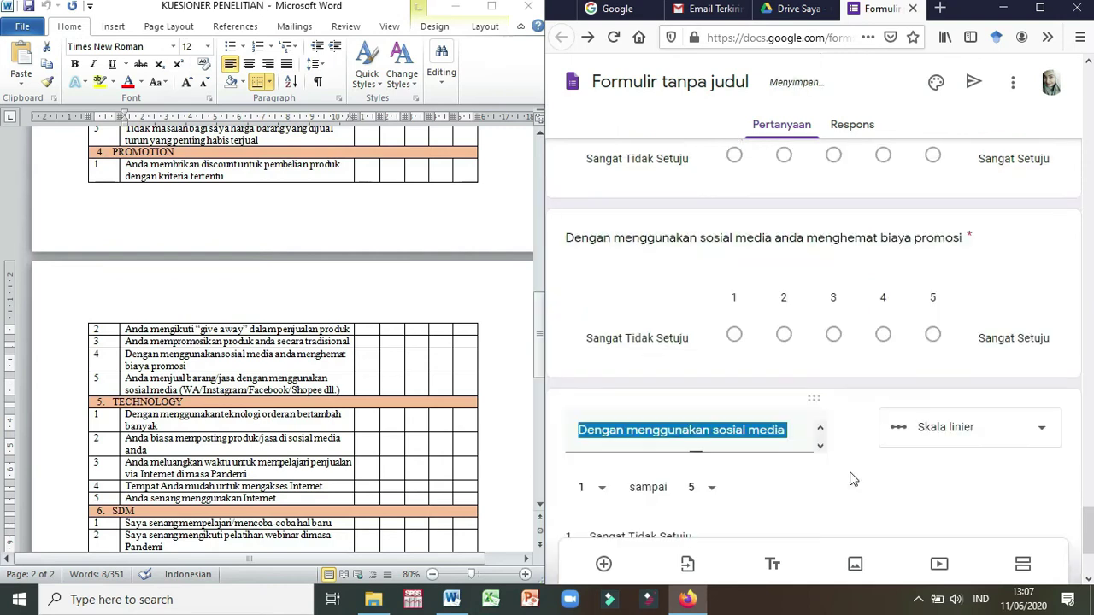
left_click(203, 365)
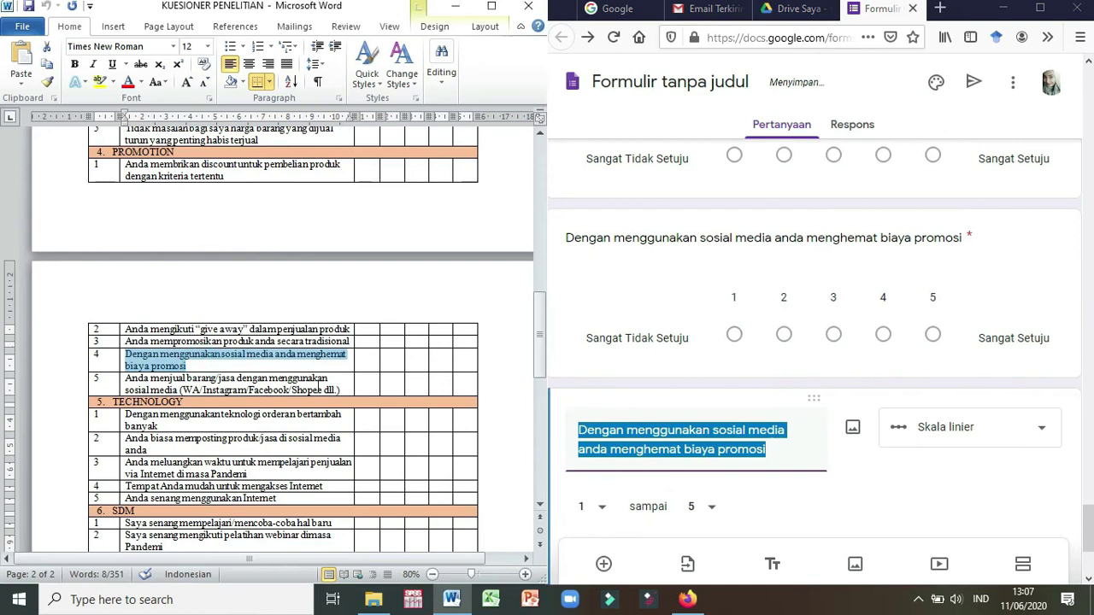
left_click_drag(340, 391, 140, 381)
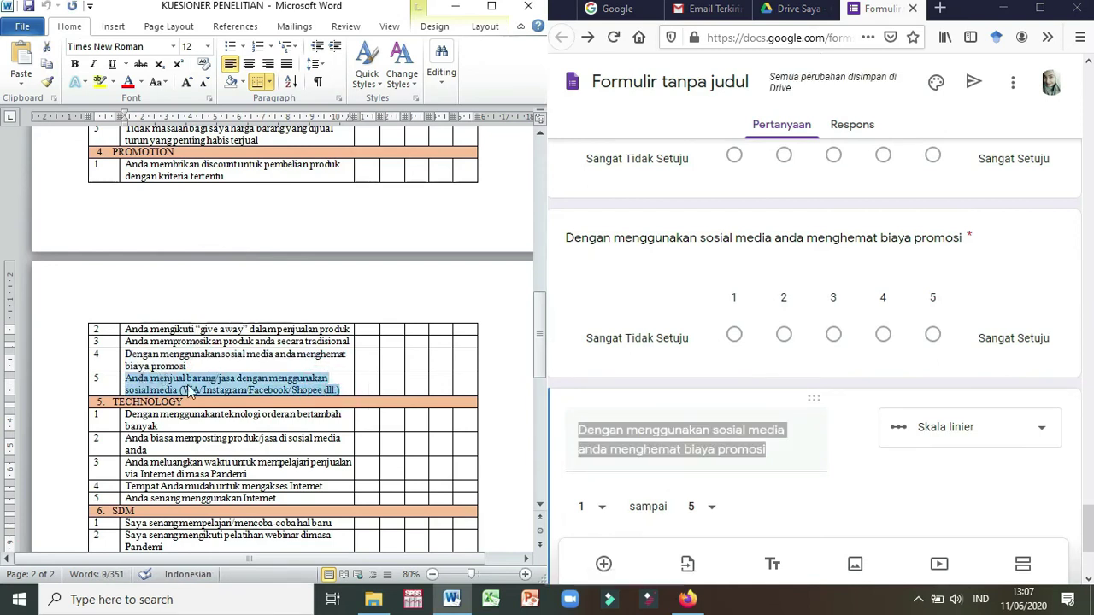
left_click(744, 456)
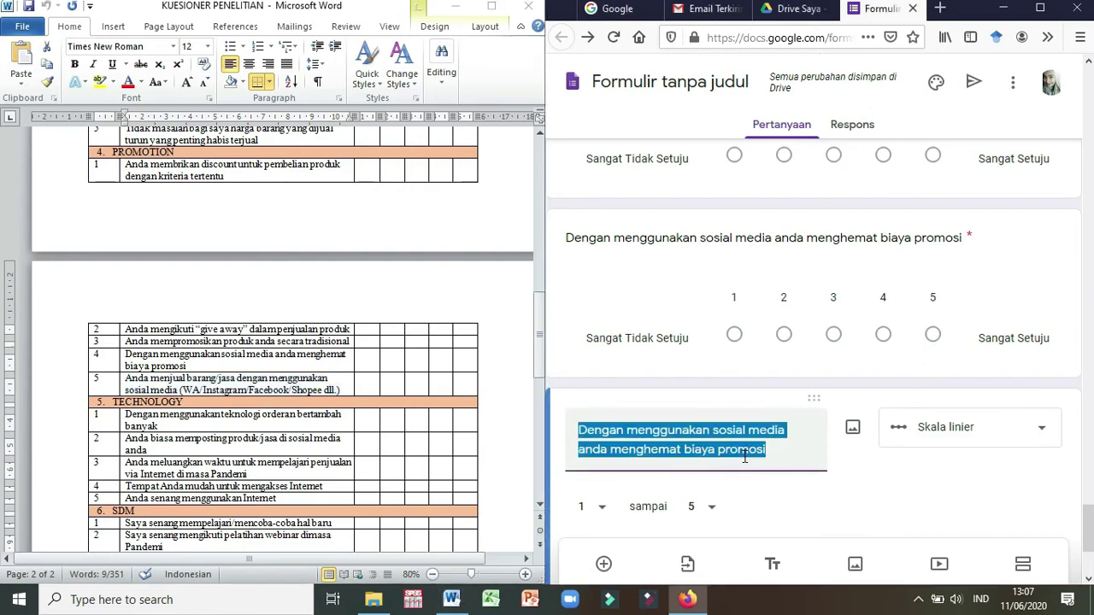
key("ctrl+v")
Duplicate the latest question and replace the copy's text with TECHNOLOGY statement 1, "Dengan menggunakan teknologi orderan bertambah banyak"
scroll(743, 455, "down", 3)
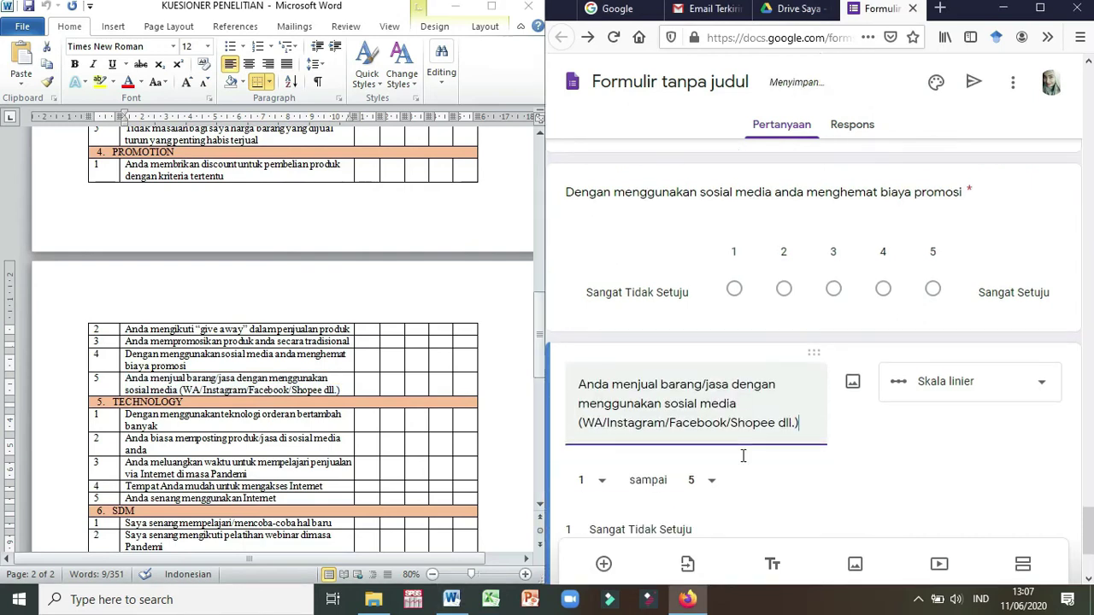
left_click(849, 515)
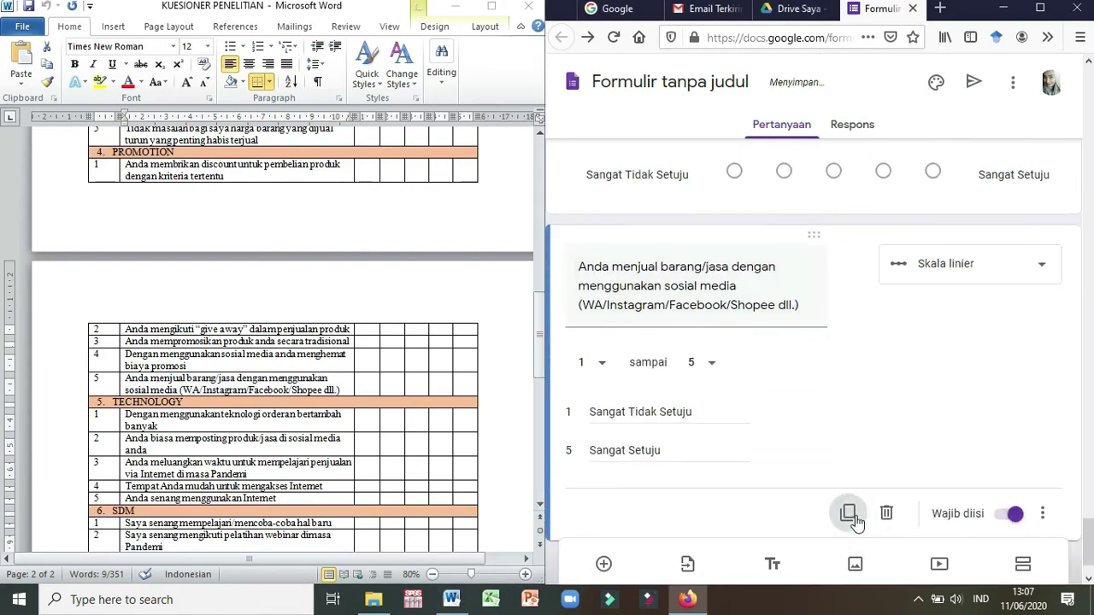
left_click(155, 423)
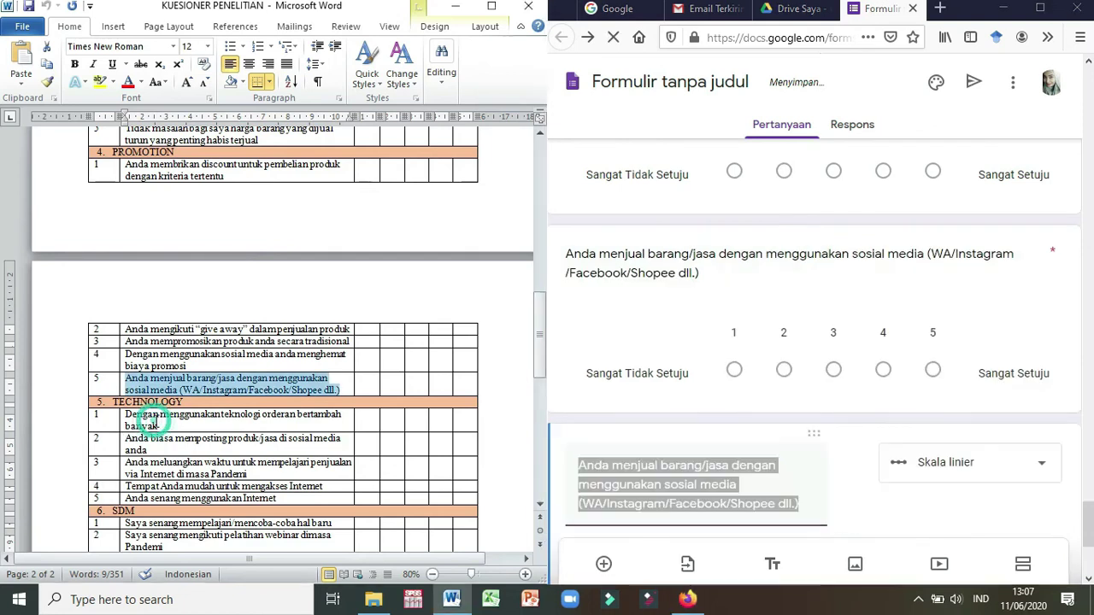
scroll(157, 413, "down", 2)
left_click_drag(158, 301, 131, 297)
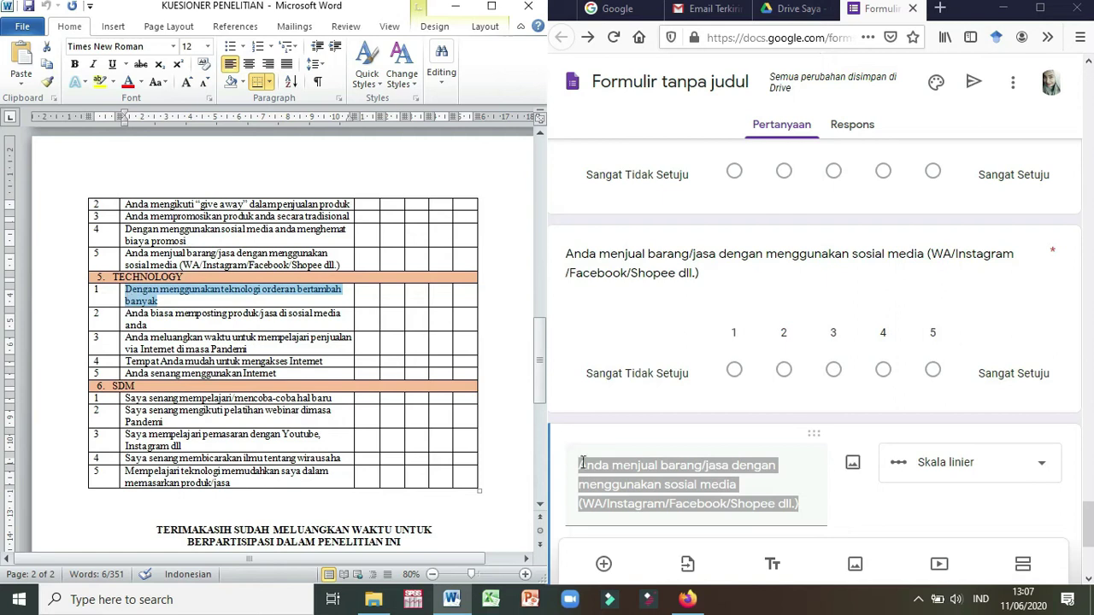
left_click(624, 464)
key("ctrl+v")
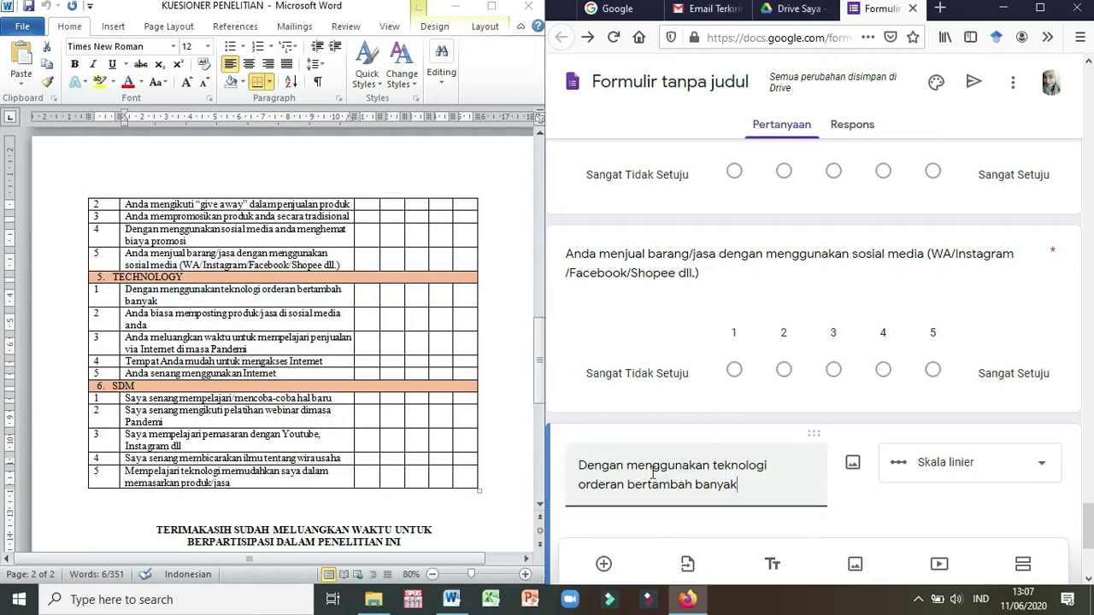
Duplicate the latest question and replace the copy's text with TECHNOLOGY statement 2, "Anda biasa memposting produk/jasa di sosial media anda"
scroll(856, 475, "down", 3)
left_click(850, 448)
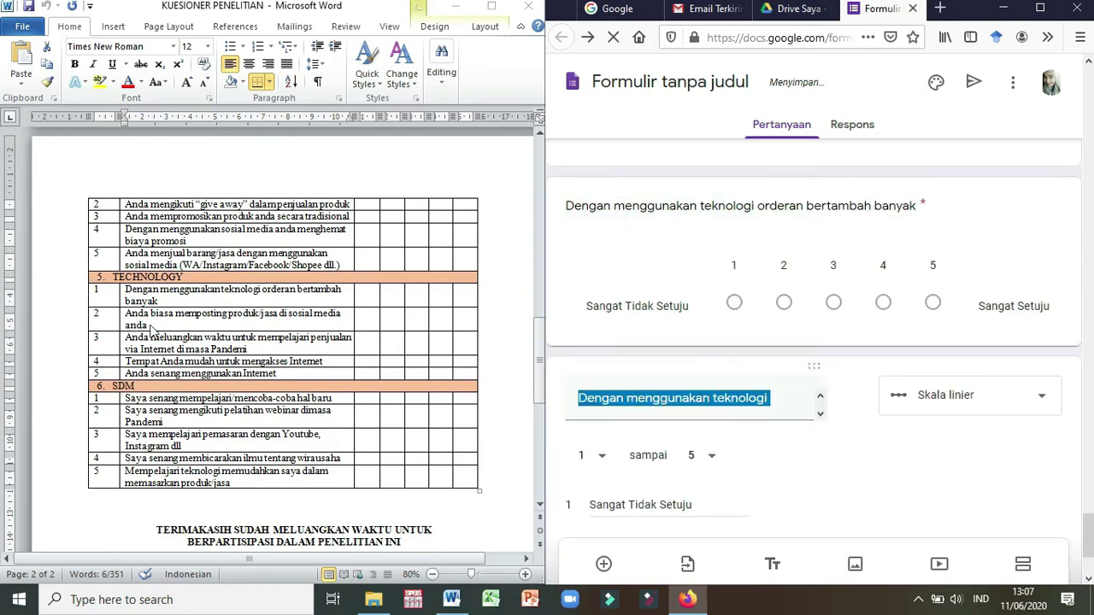
triple_click(137, 324)
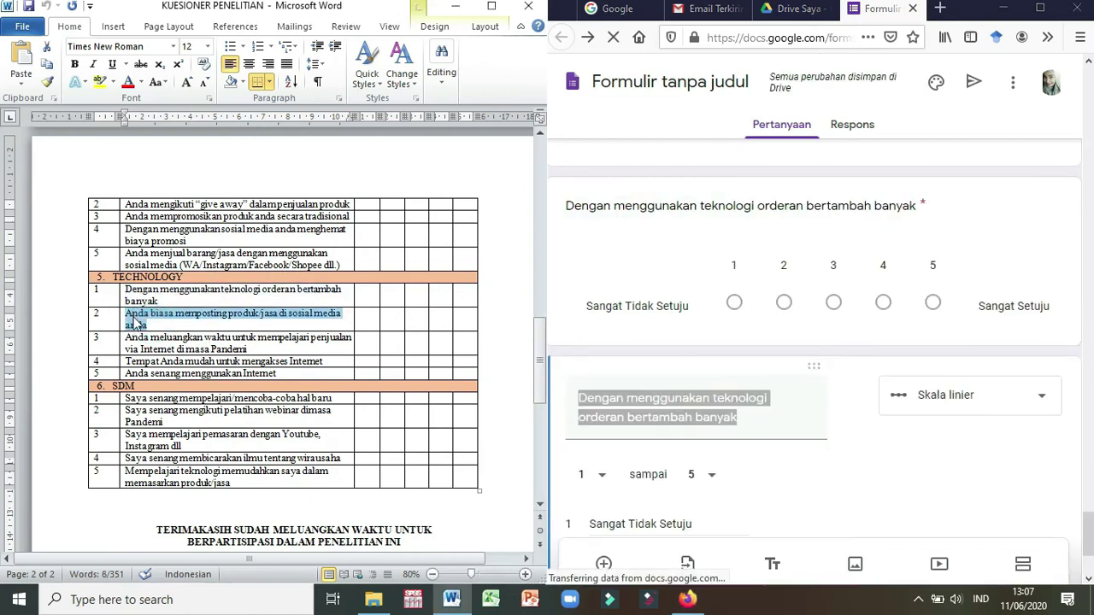
left_click(665, 414)
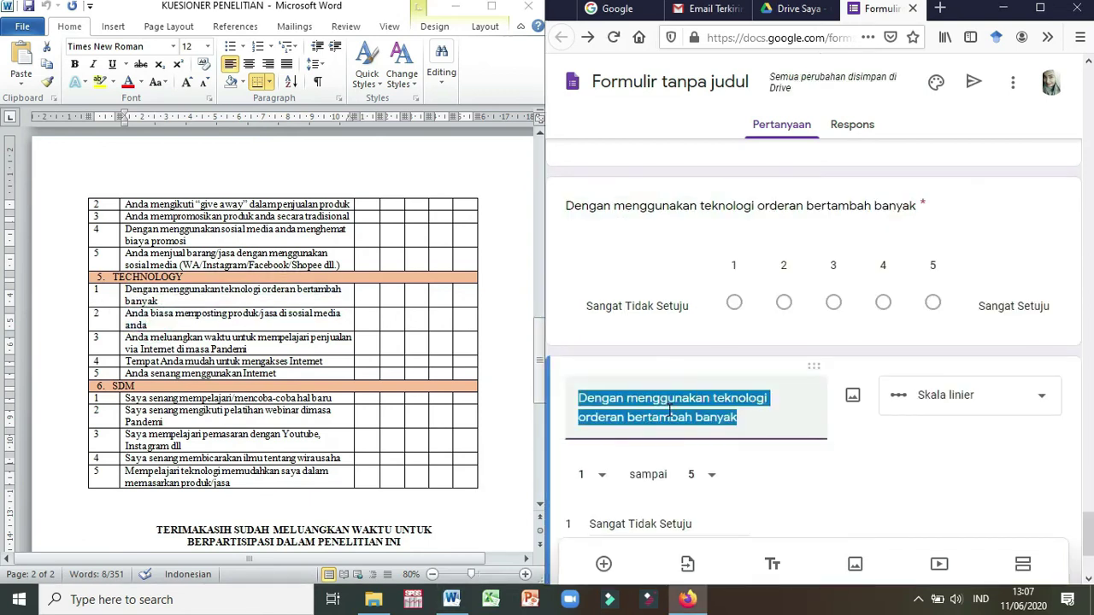
key("ctrl+v")
Duplicate the latest question and replace the copy's text with TECHNOLOGY statement 3, "Anda meluangkan waktu untuk mempelajari penjualan via Internet di masa Pandemi"
scroll(806, 492, "down", 3)
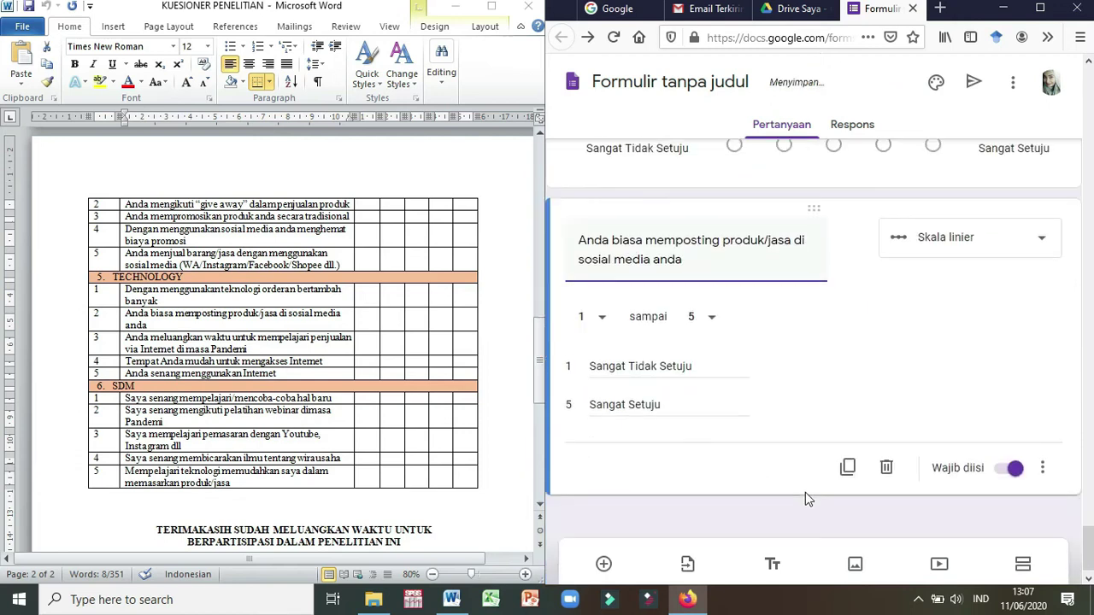
left_click(849, 464)
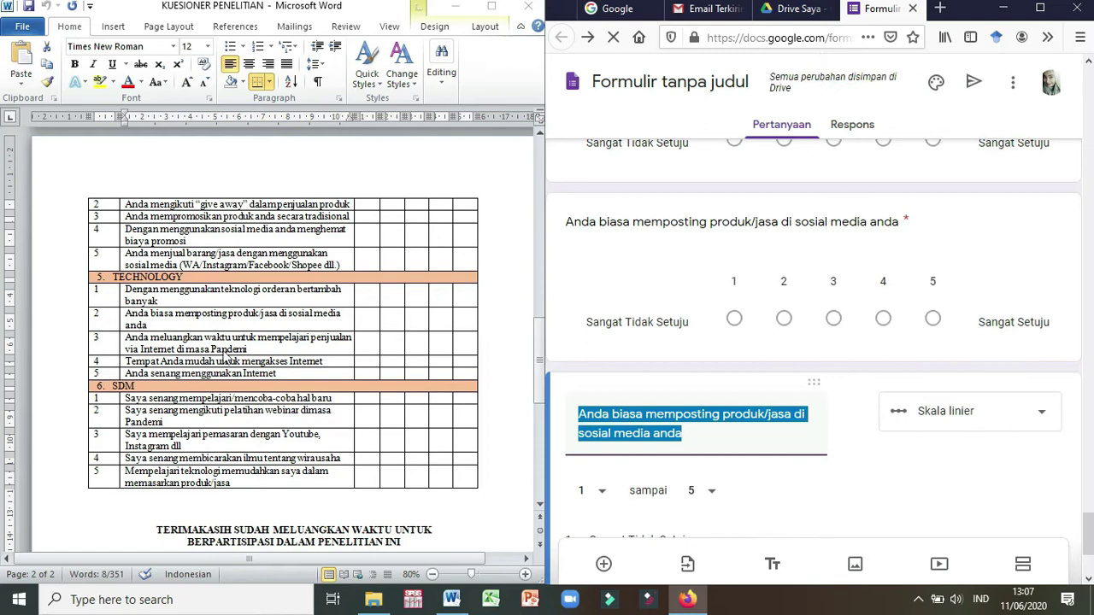
left_click(198, 324)
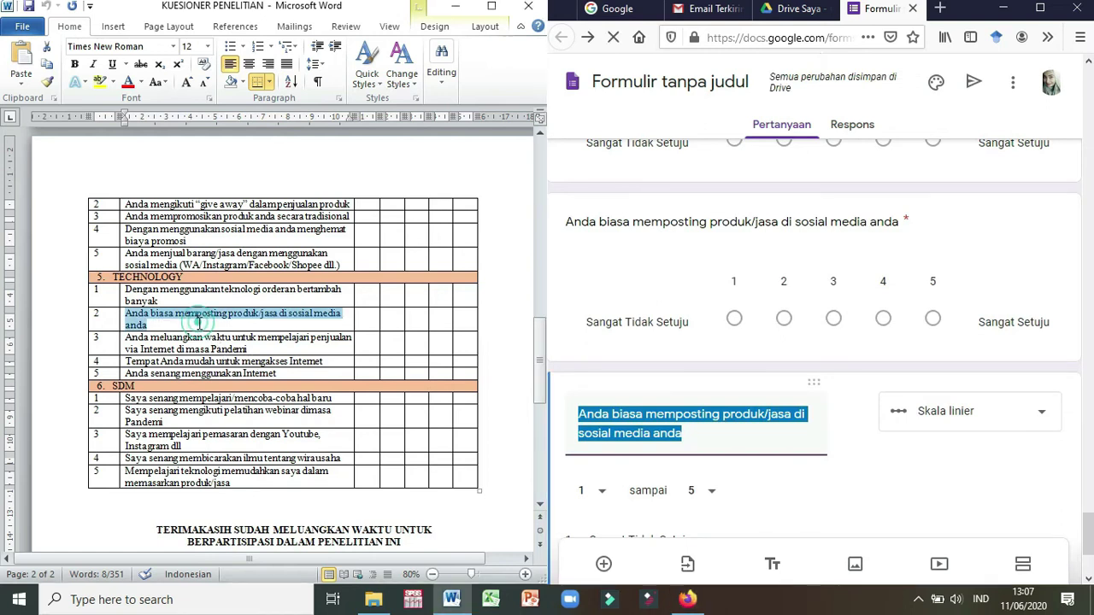
left_click(212, 339)
left_click_drag(258, 350, 126, 349)
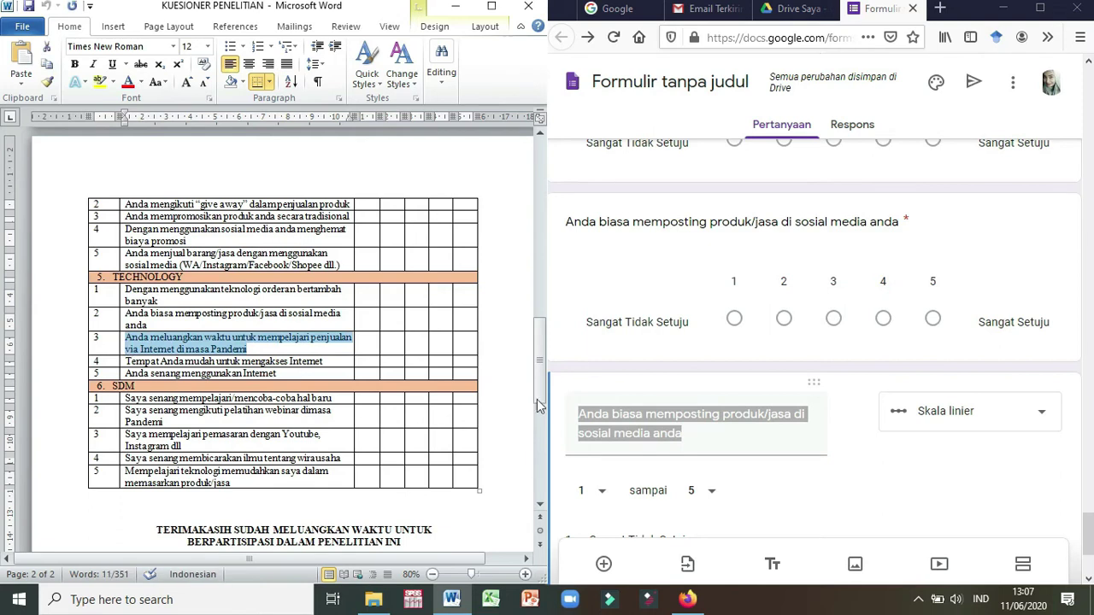
triple_click(680, 425)
key("ctrl+v")
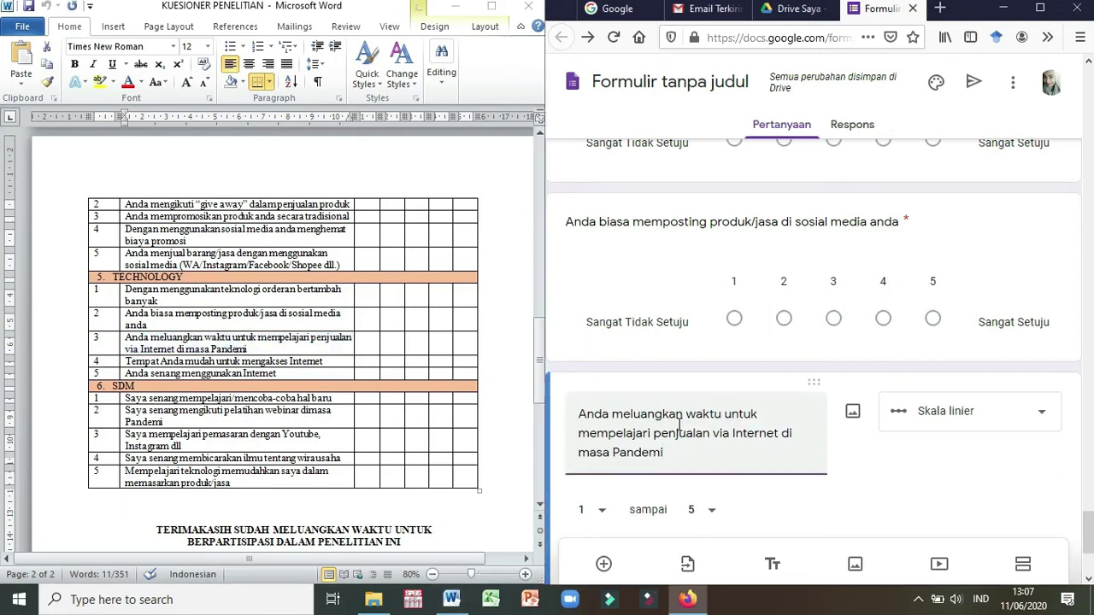
Duplicate the latest question and replace the copy's text with TECHNOLOGY statement 4, "Tempat Anda mudah untuk mengakses Internet"
scroll(680, 466, "down", 3)
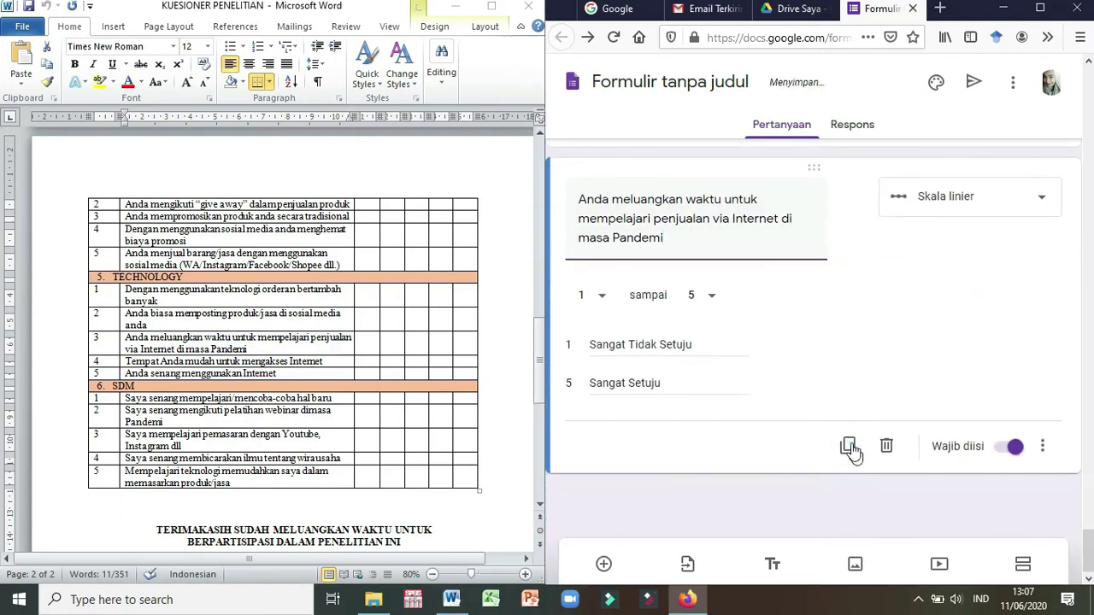
left_click(325, 361)
left_click_drag(325, 361, 161, 362)
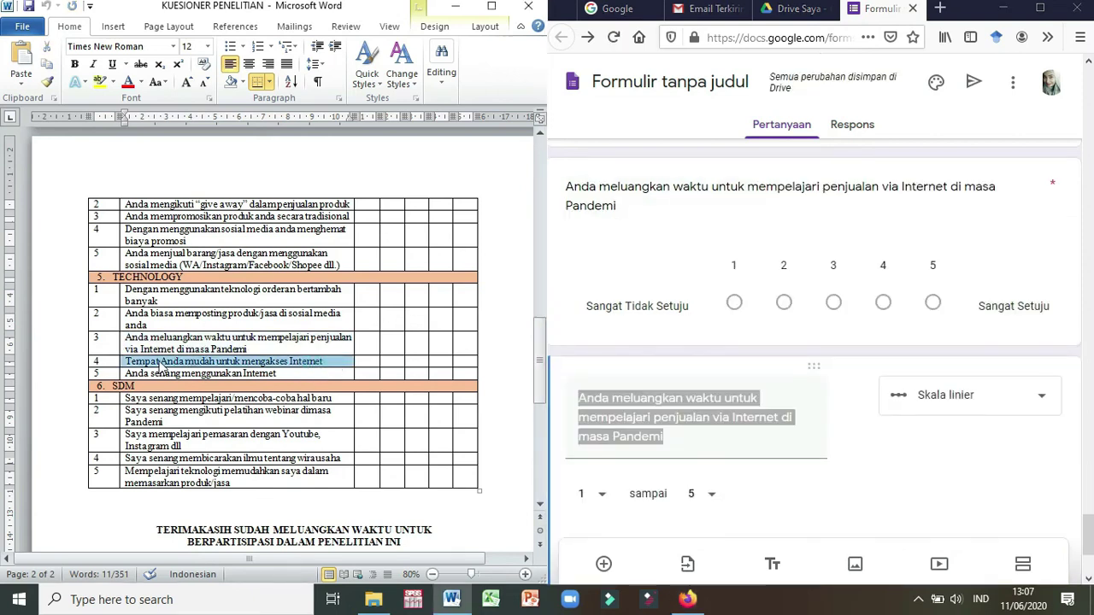
left_click(617, 438)
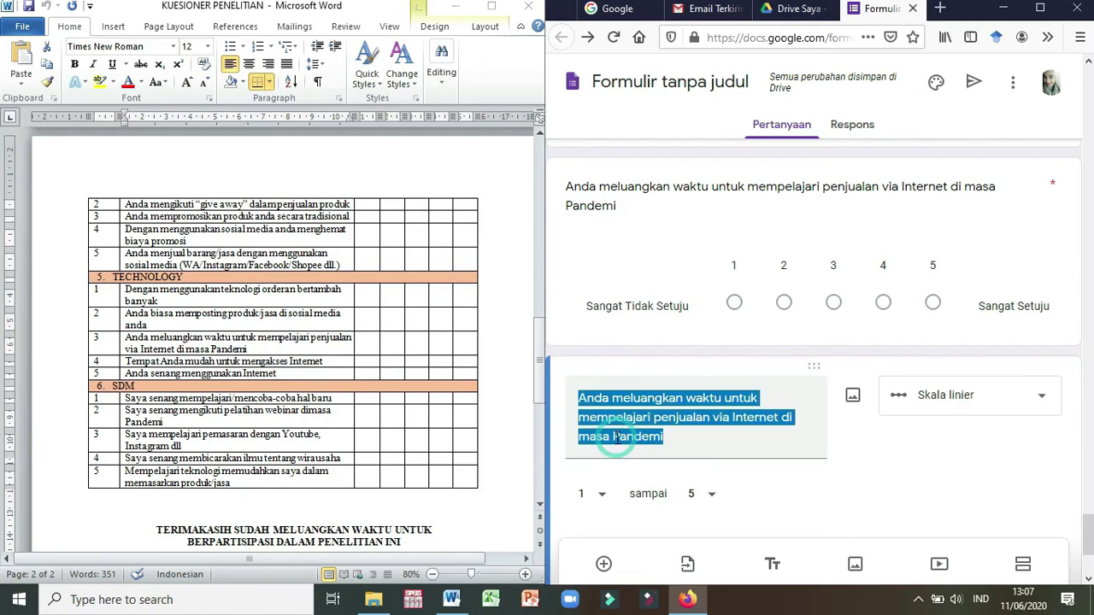
key("ctrl+v")
scroll(663, 448, "down", 2)
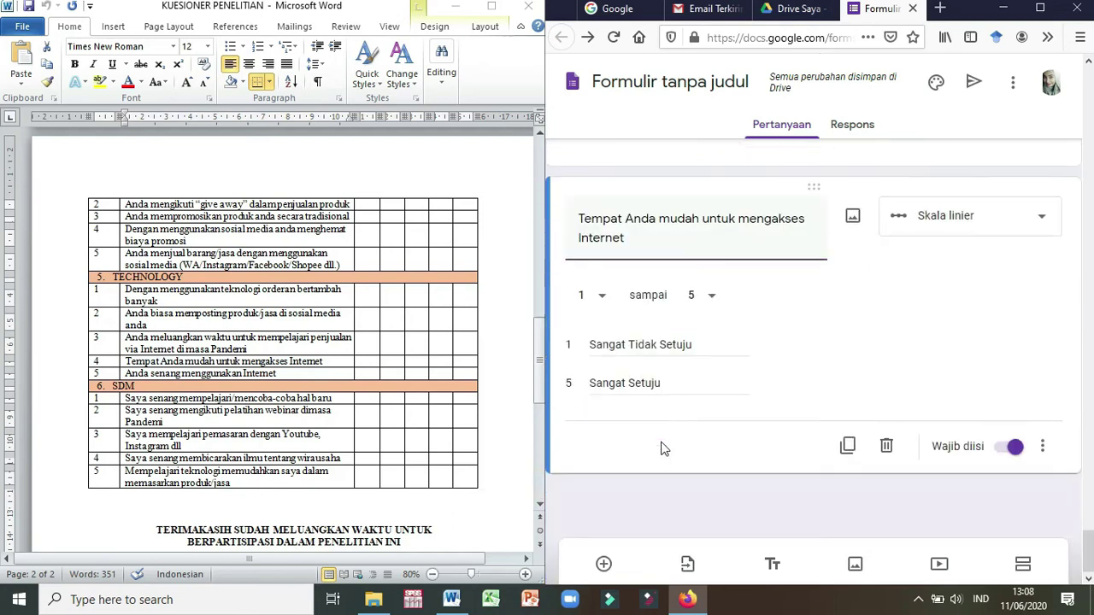
Duplicate the latest question and replace the copy's text with TECHNOLOGY statement 5, "Anda senang menggunakan Internet"
left_click(850, 448)
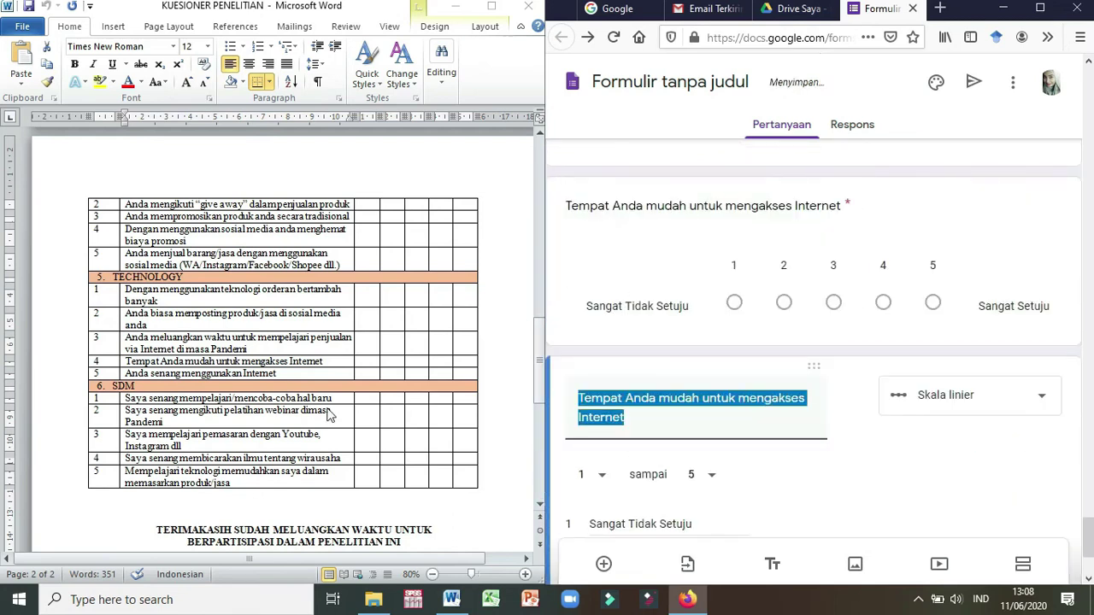
left_click_drag(278, 374, 127, 373)
key("ctrl+c")
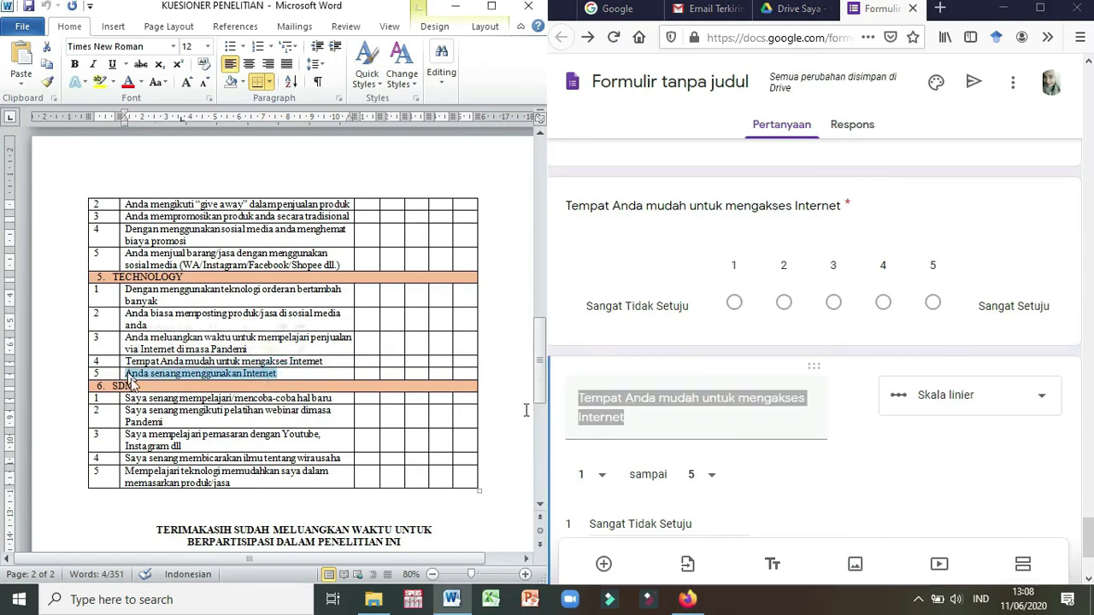
left_click(630, 419)
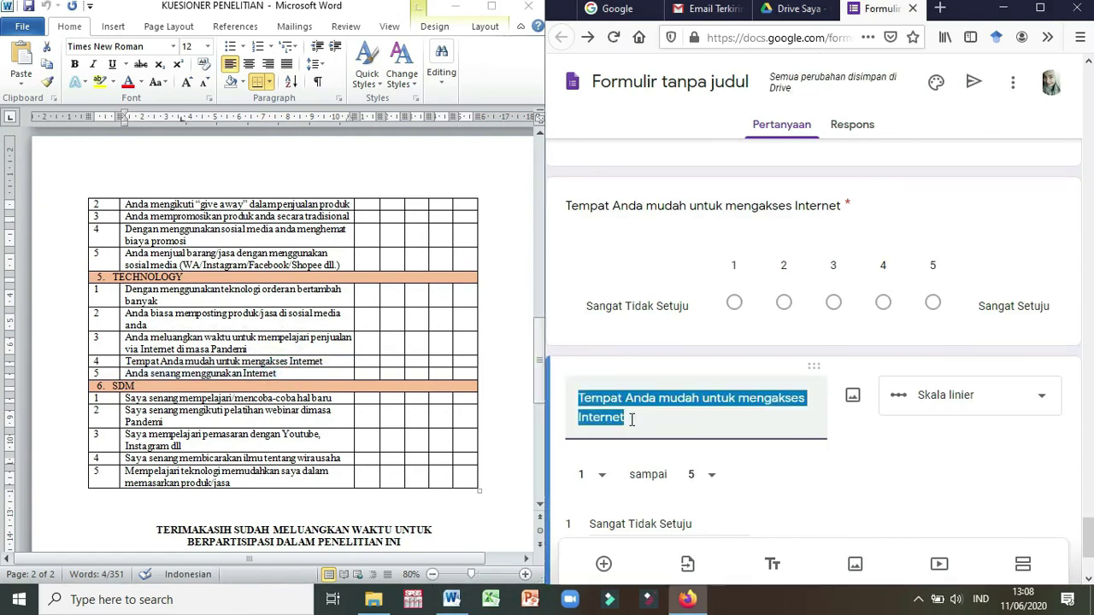
key("ctrl+v")
scroll(641, 427, "down", 3)
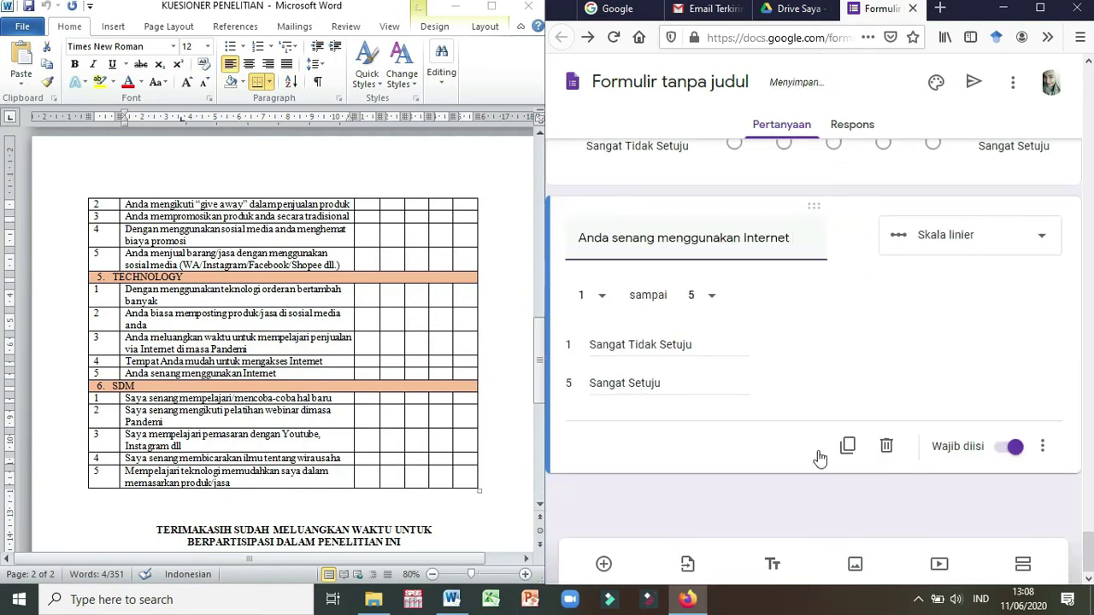
Duplicate the latest question and replace the copy's text with SDM statement 1, "Saya senang mempelajari/mencoba-coba hal baru"
left_click(848, 446)
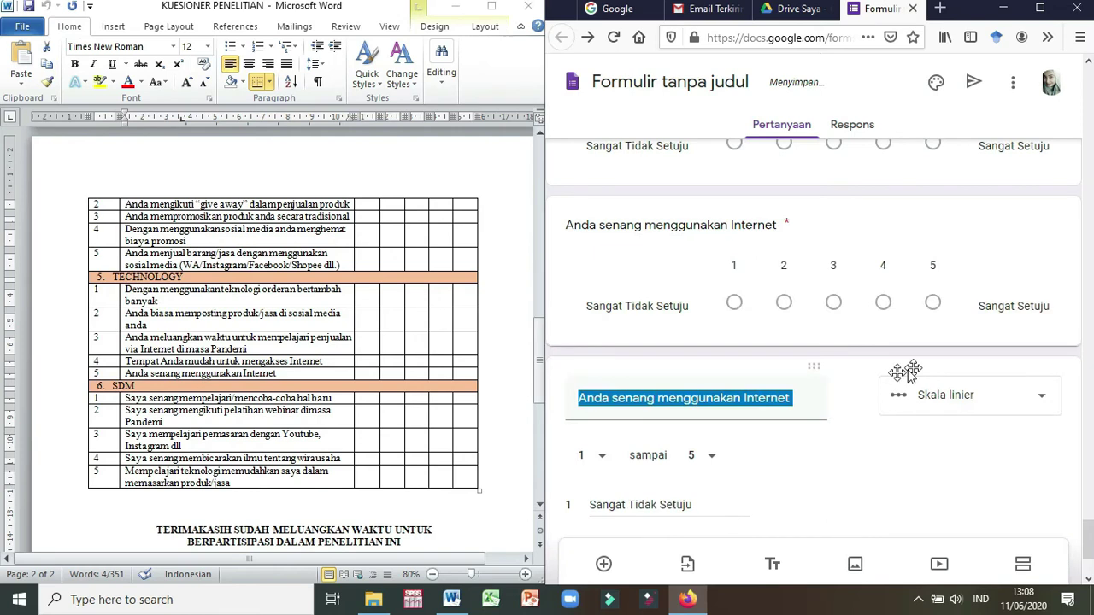
scroll(834, 410, "up", 2)
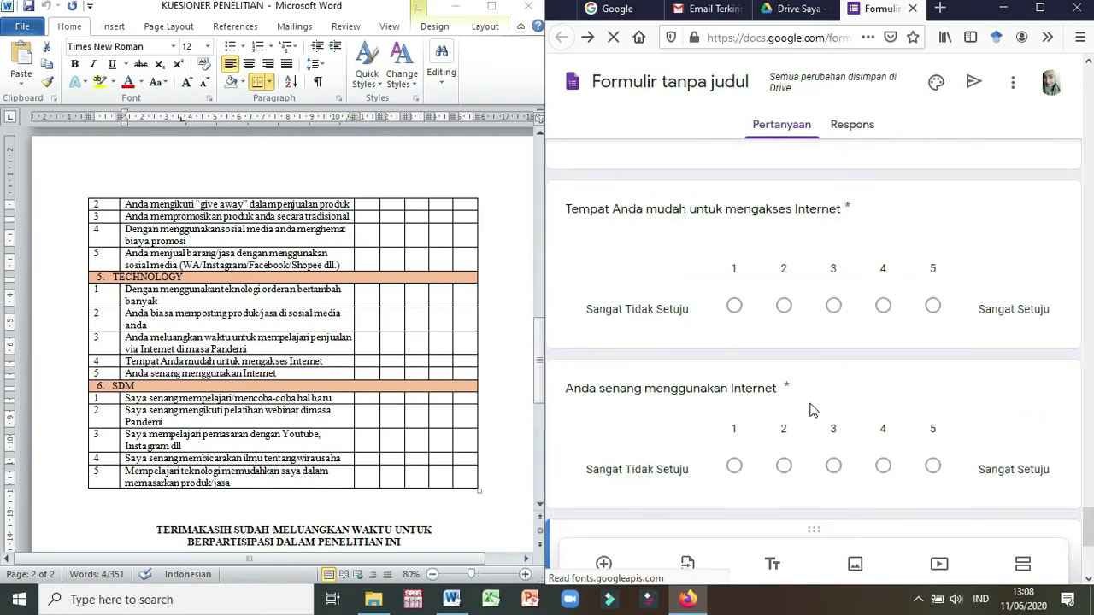
left_click(808, 409)
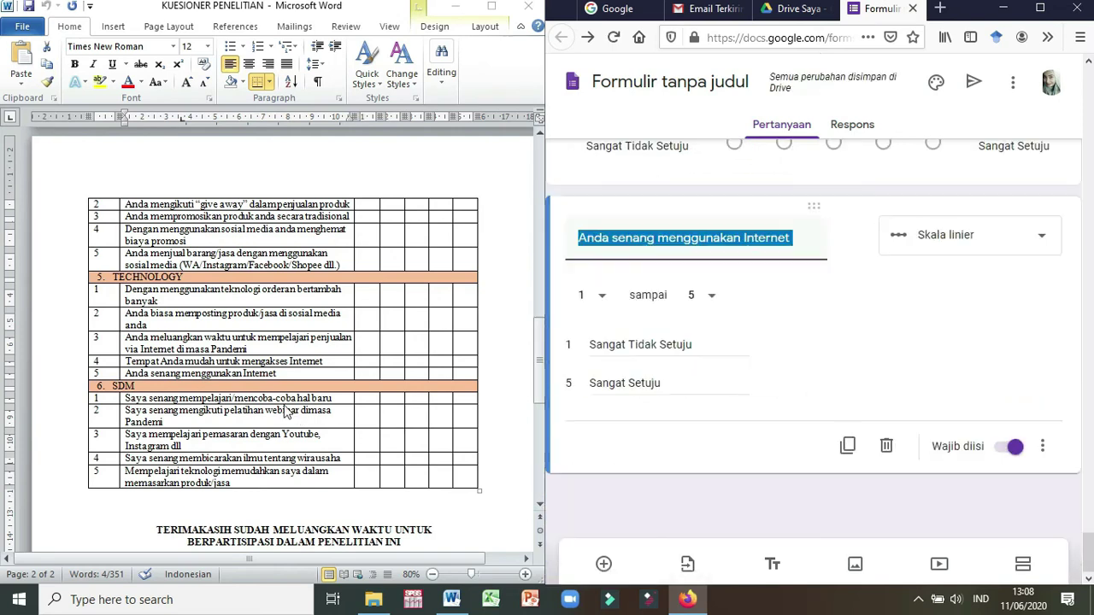
left_click(272, 398)
left_click_drag(334, 398, 132, 400)
key("ctrl+c")
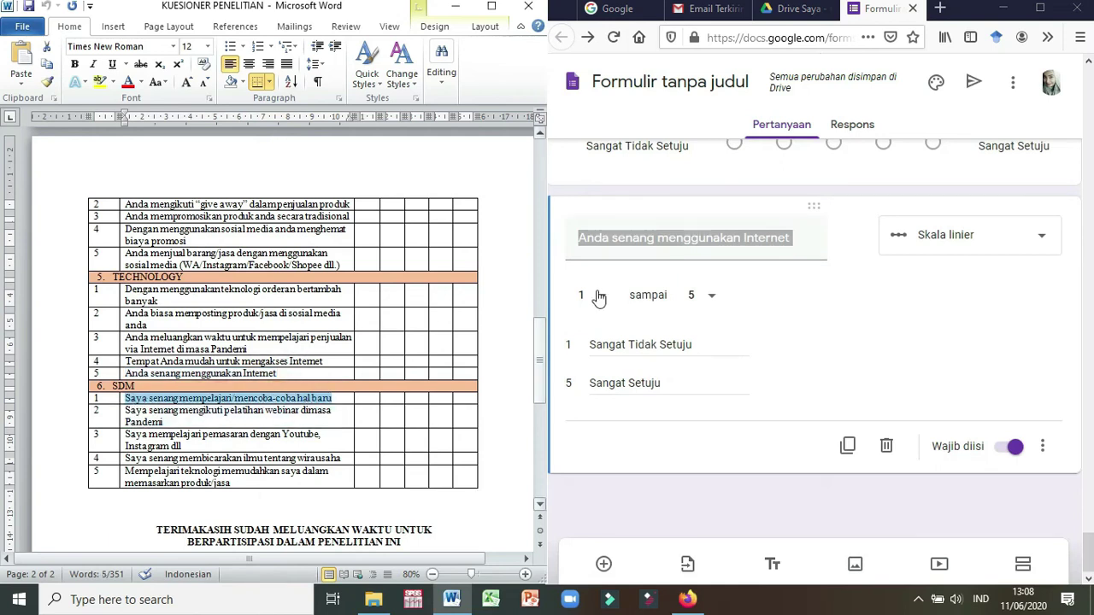
left_click(632, 247)
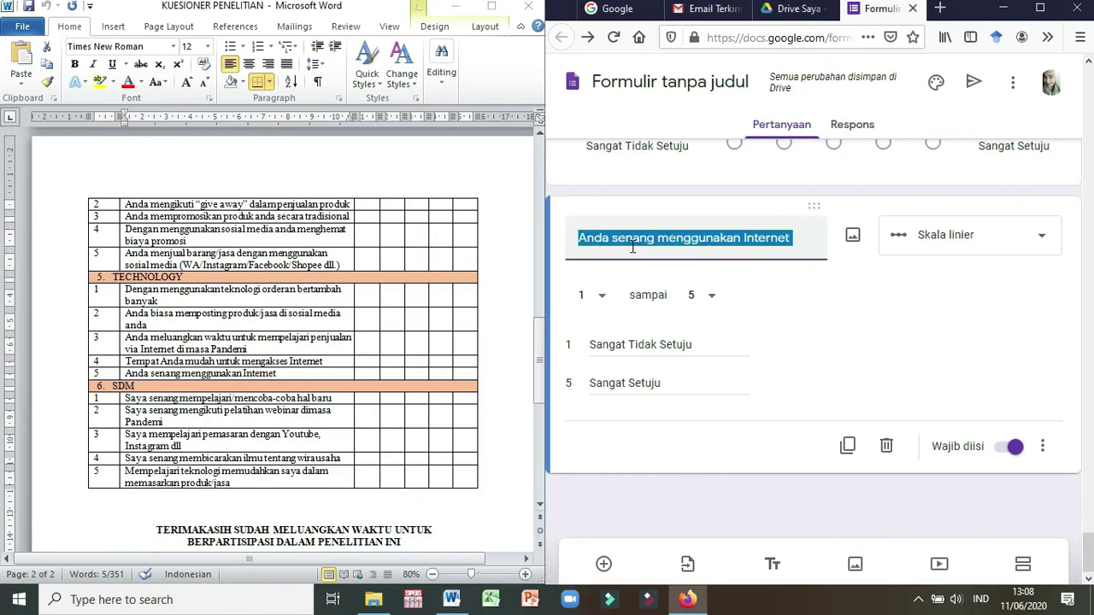
key("ctrl+v")
Duplicate the latest question and try to replace the copy's text with SDM statement 2 from the Word document
left_click(848, 464)
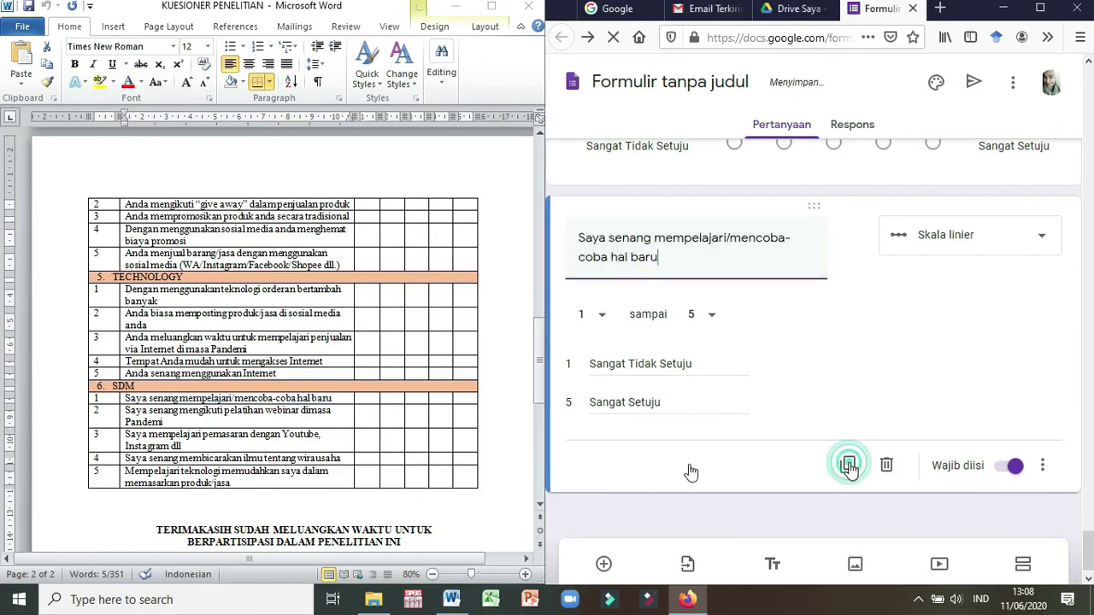
left_click(170, 426)
left_click_drag(170, 426, 137, 416)
key("ctrl+c")
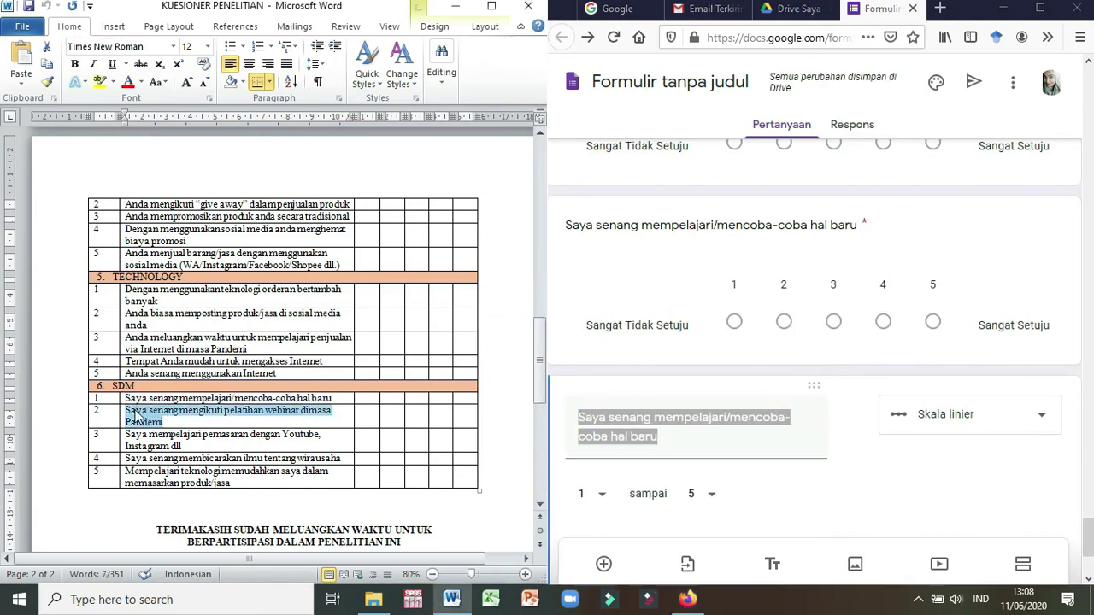
left_click(691, 436)
left_click(692, 436)
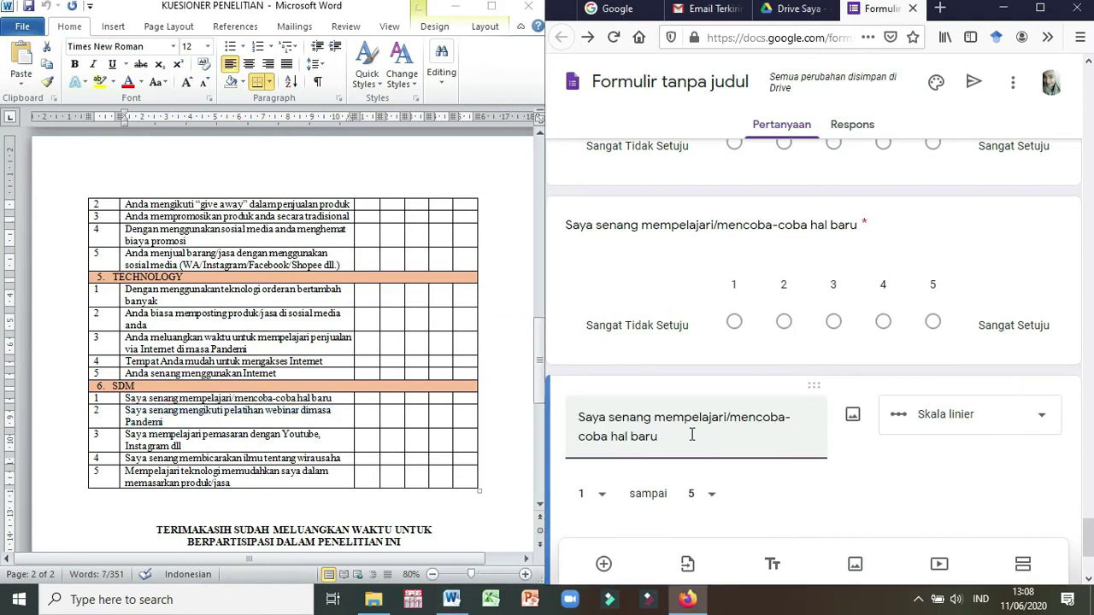
left_click_drag(683, 442, 576, 419)
left_click(578, 420)
key("ctrl+v")
scroll(653, 447, "down", 3)
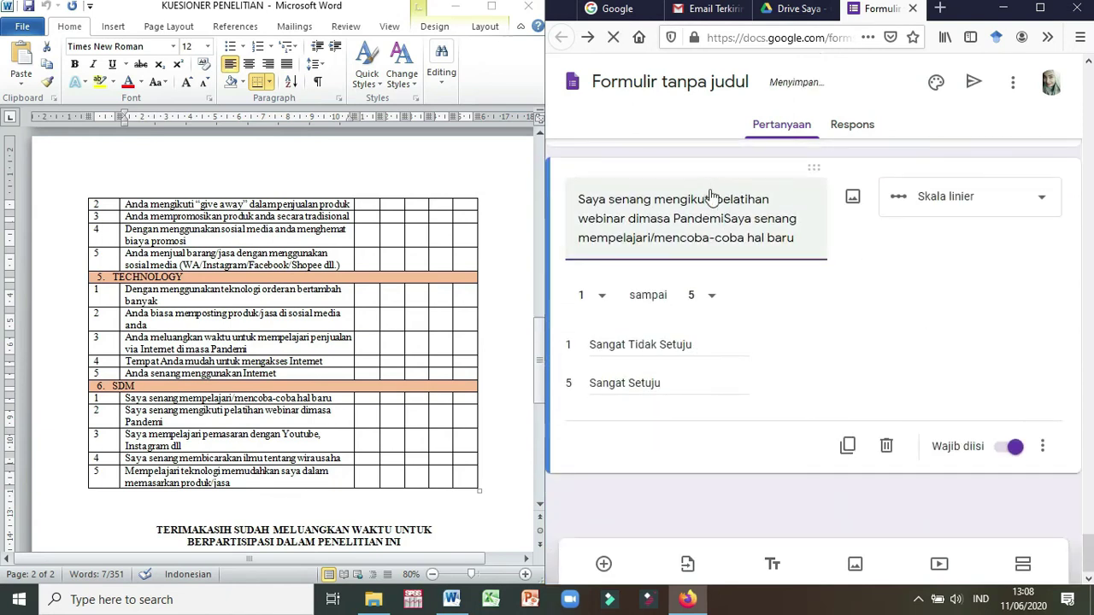
Clear the last question's whole text and fill it with SDM statement 2, "Saya senang mengikuti pelatihan webinar dimasa Pandemi"
scroll(722, 222, "up", 3)
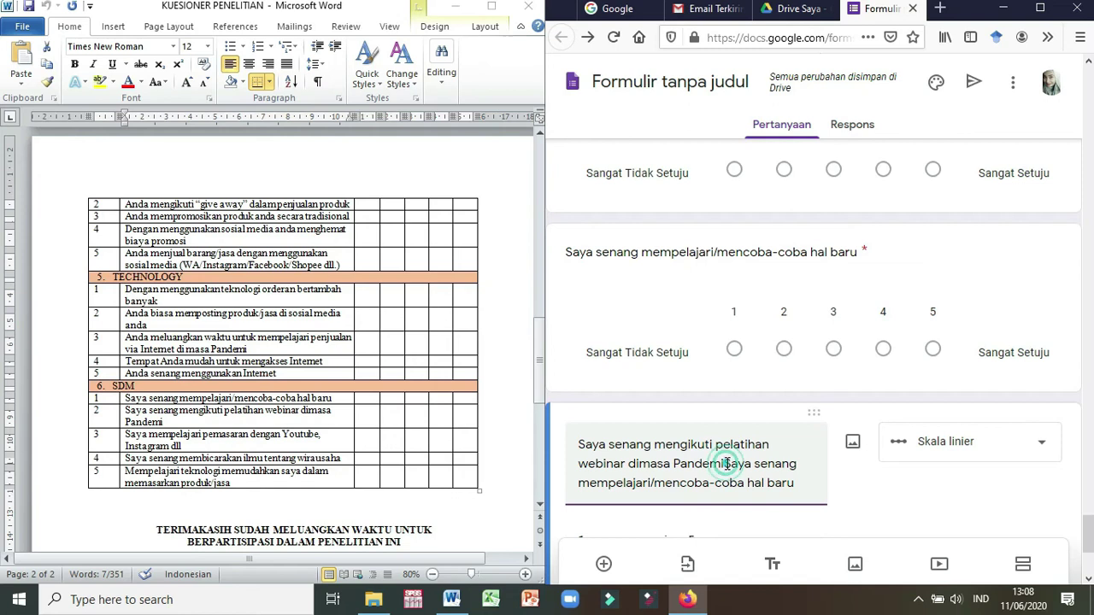
left_click_drag(795, 483, 578, 442)
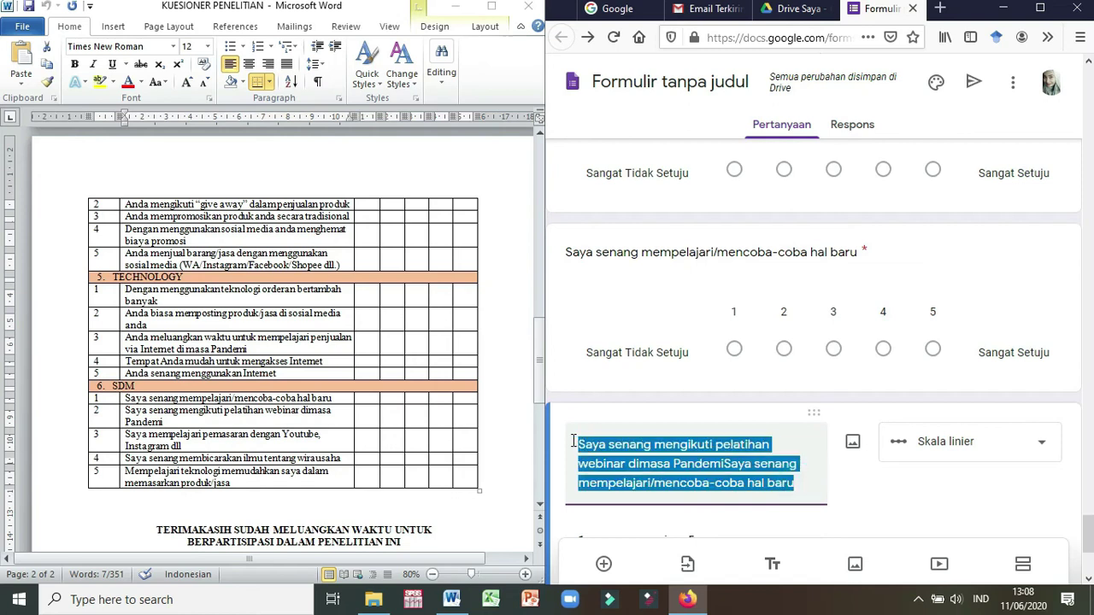
key("BackSpace")
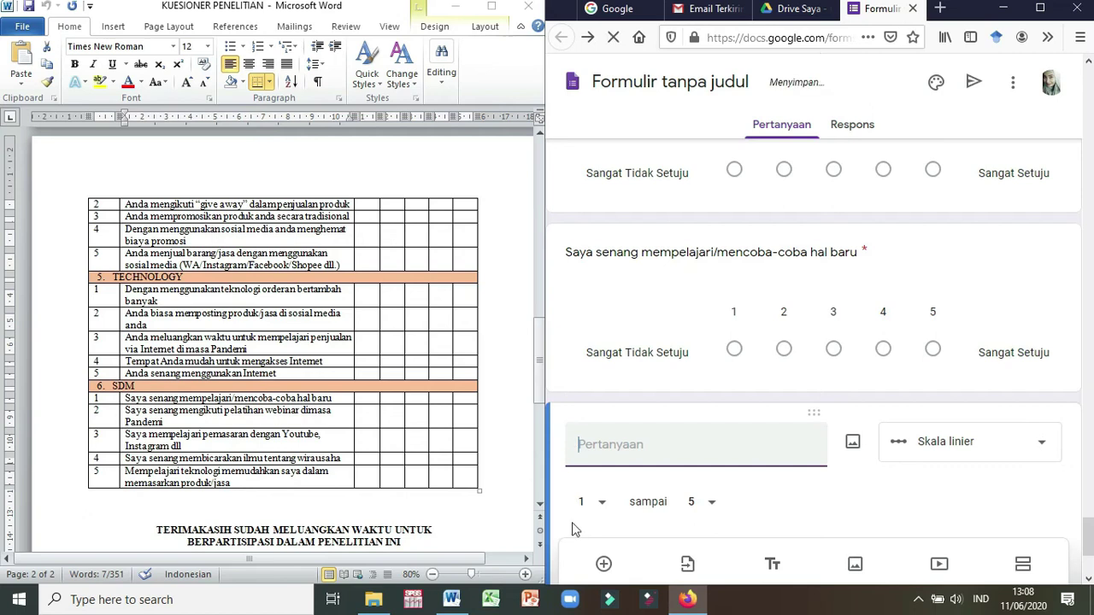
scroll(957, 388, "up", 3)
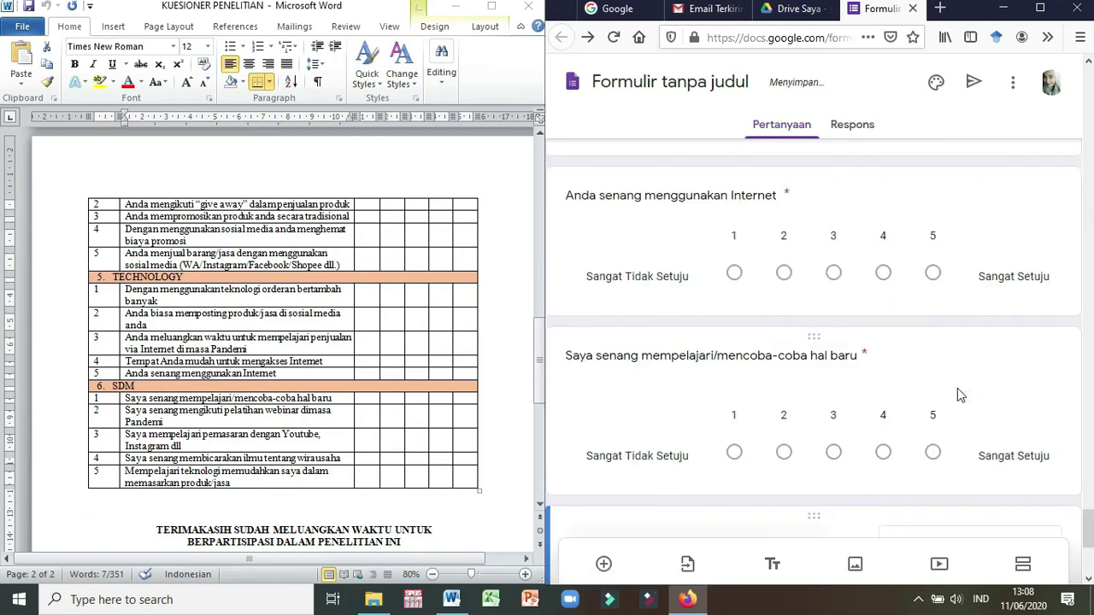
scroll(733, 441, "down", 2)
scroll(716, 440, "down", 2)
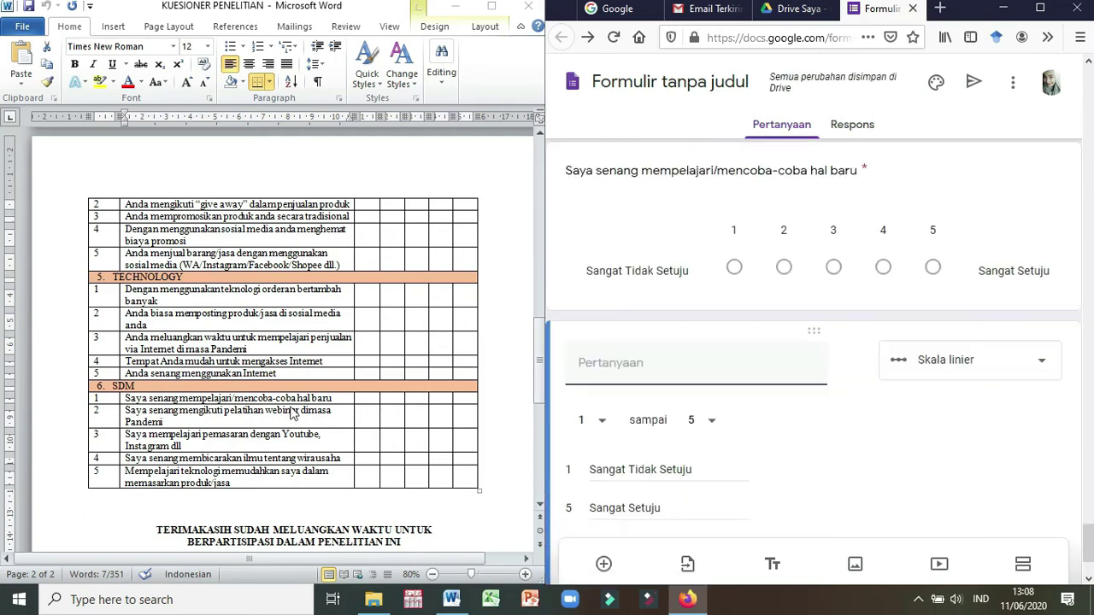
triple_click(254, 417)
key("ctrl+c")
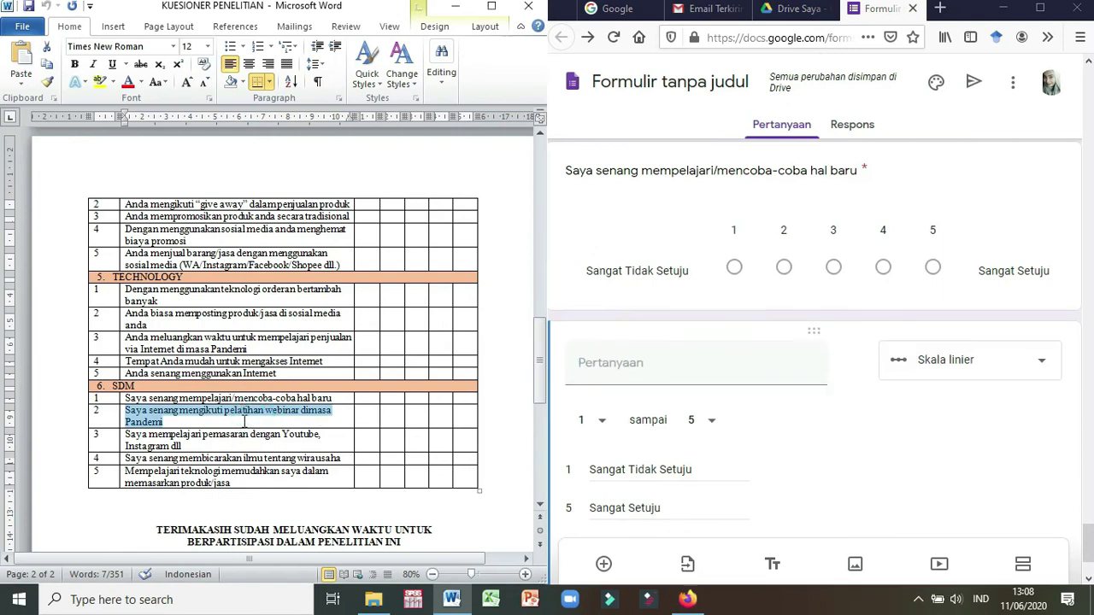
left_click(641, 363)
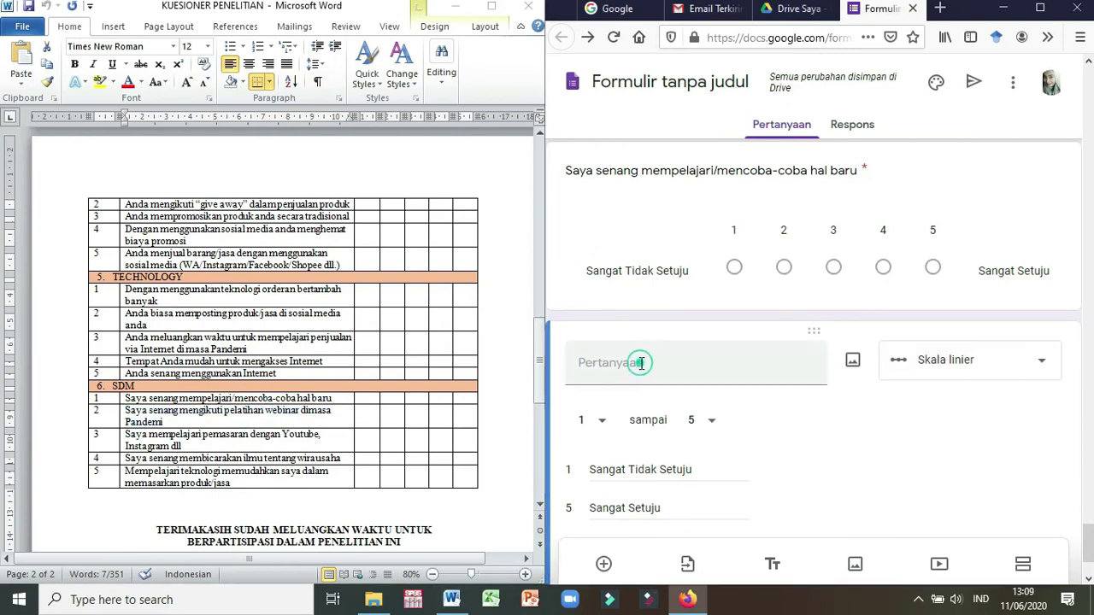
key("ctrl+v")
scroll(642, 342, "down", 2)
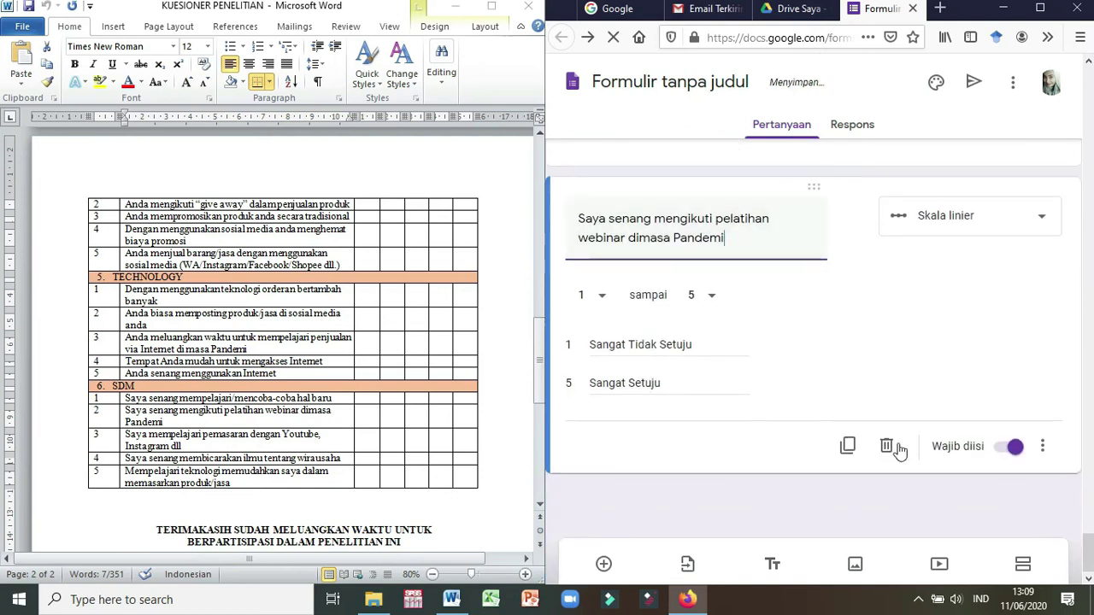
Duplicate the latest question and replace the copy's text with SDM statement 3, "Saya mempelajari pemasaran dengan Youtube, Instagram dll"
left_click(850, 446)
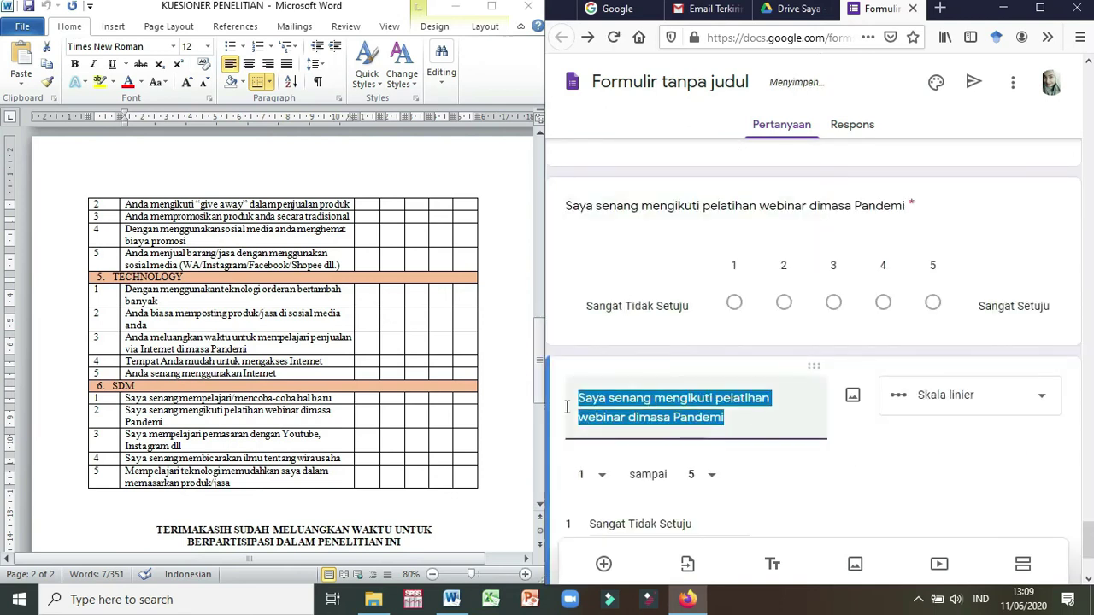
scroll(756, 370, "up", 3)
scroll(839, 247, "down", 5)
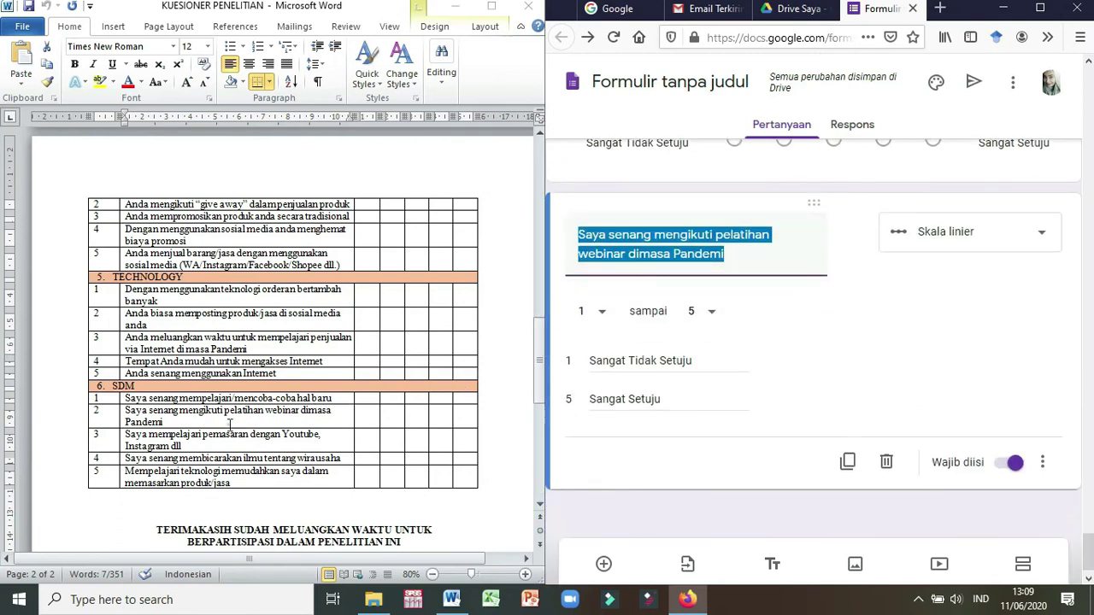
left_click(229, 425)
left_click_drag(182, 446, 125, 436)
key("ctrl+c")
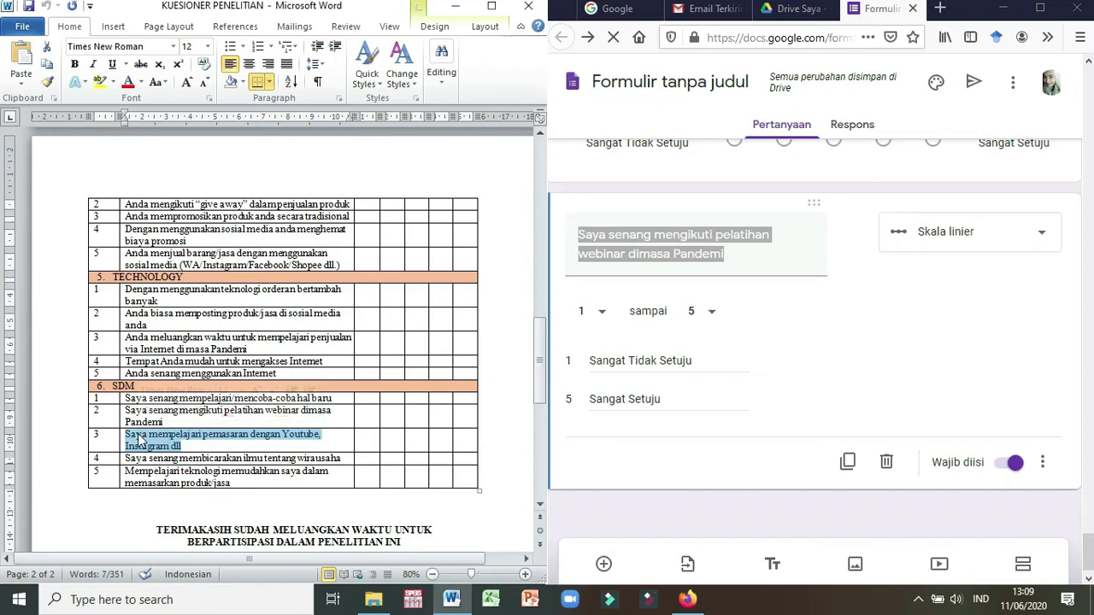
left_click(645, 260)
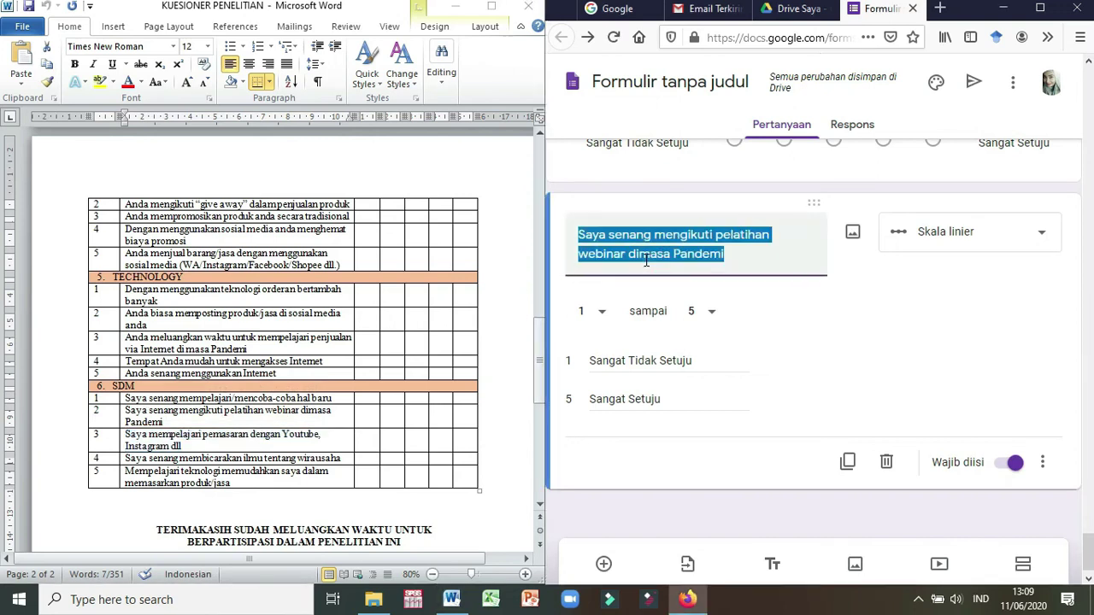
key("ctrl+v")
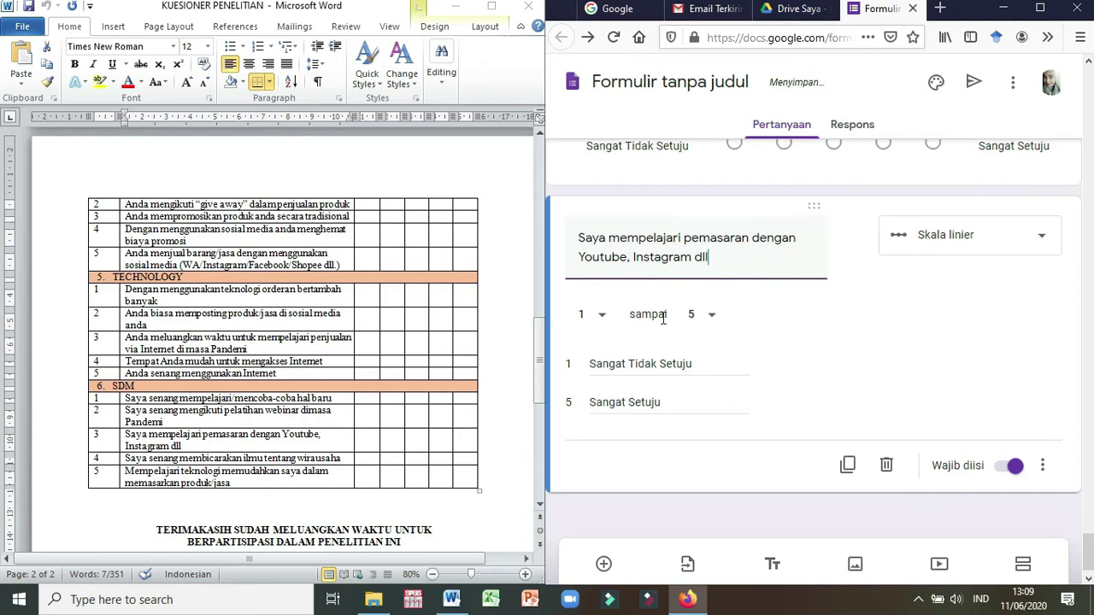
Duplicate the latest question and replace the copy's text with SDM statement 4, "Saya senang membicarakan ilmu tentang wirausaha"
left_click(855, 446)
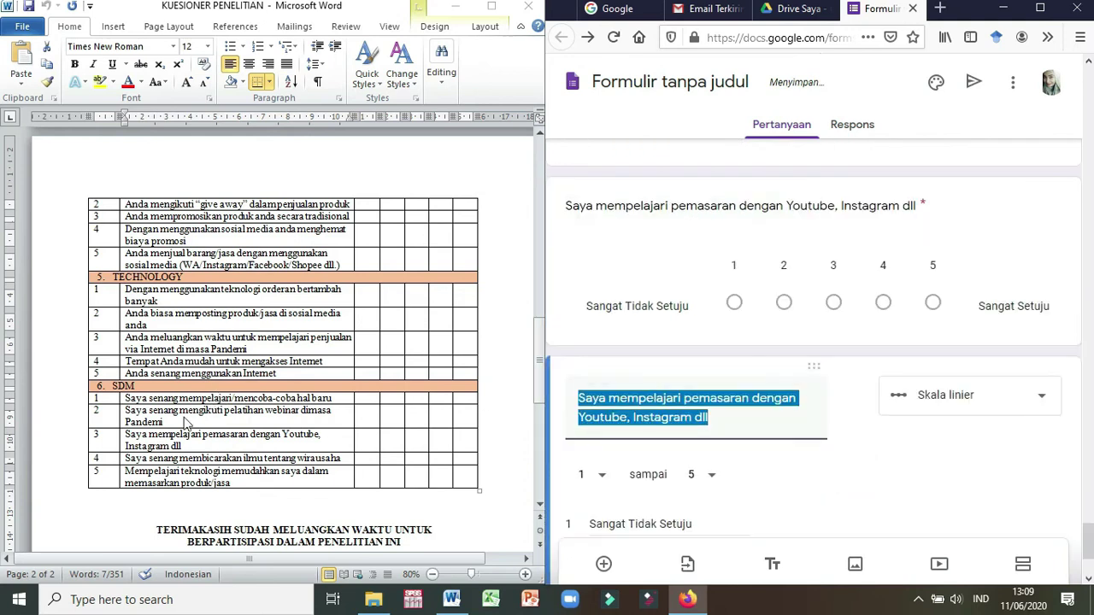
left_click(209, 459)
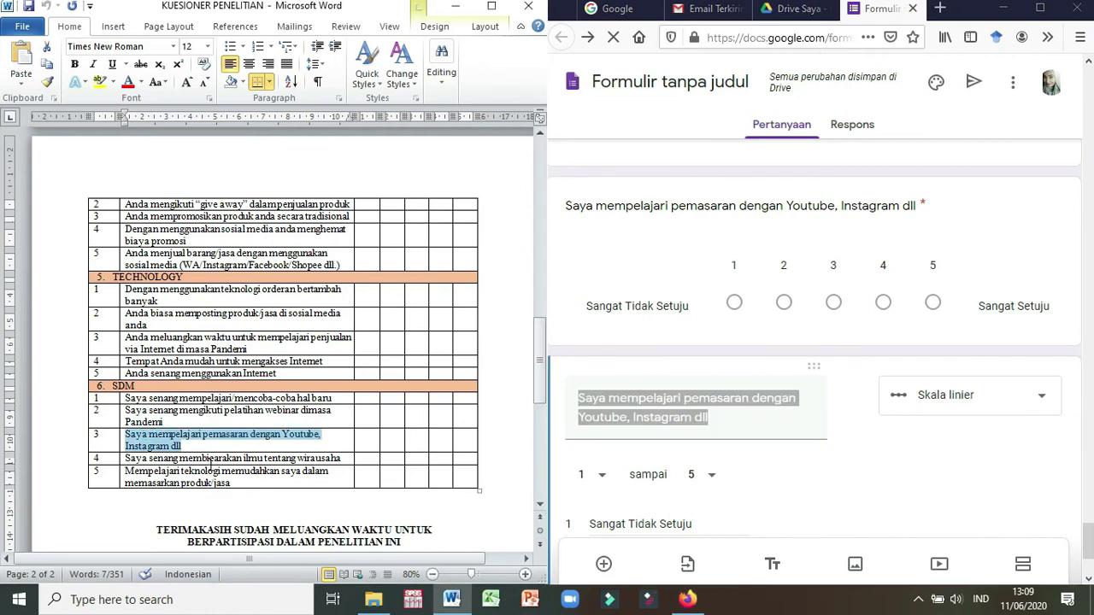
left_click_drag(341, 461, 127, 464)
key("ctrl+c")
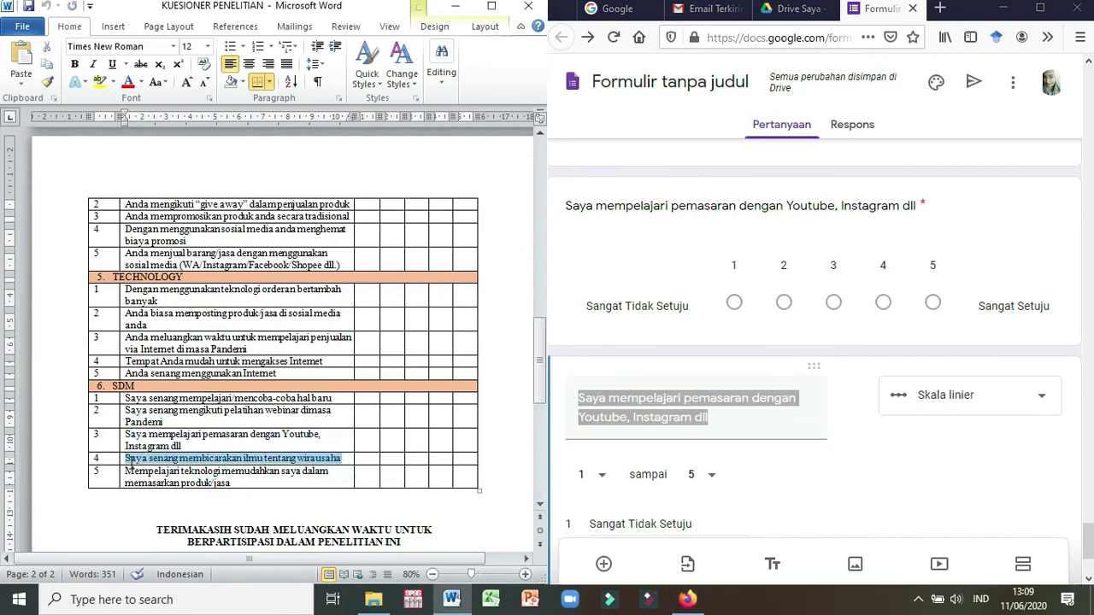
left_click(688, 409)
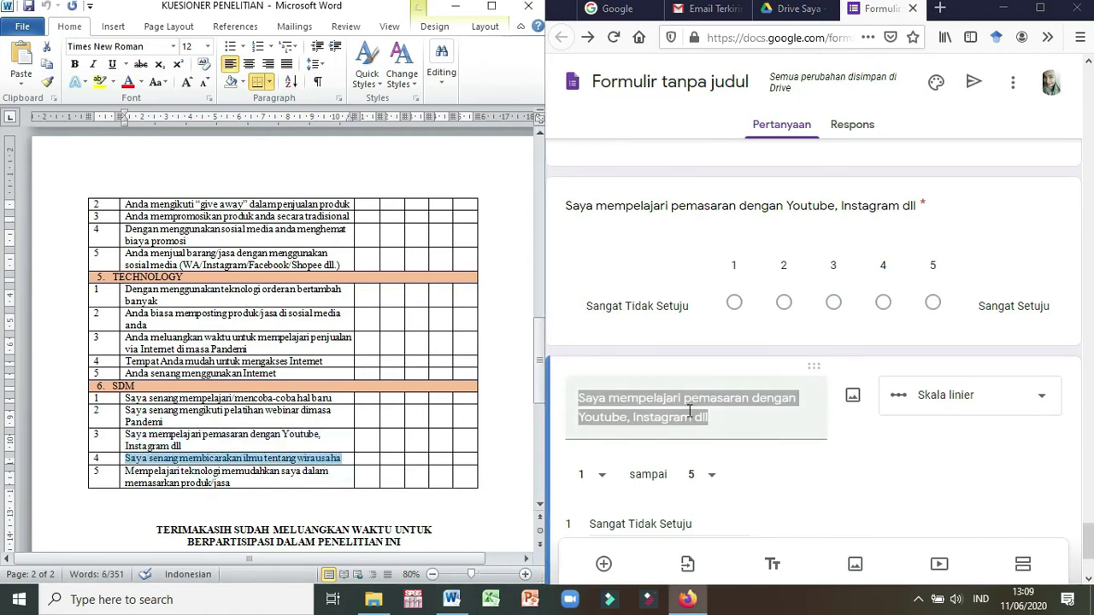
key("ctrl+v")
scroll(691, 414, "down", 2)
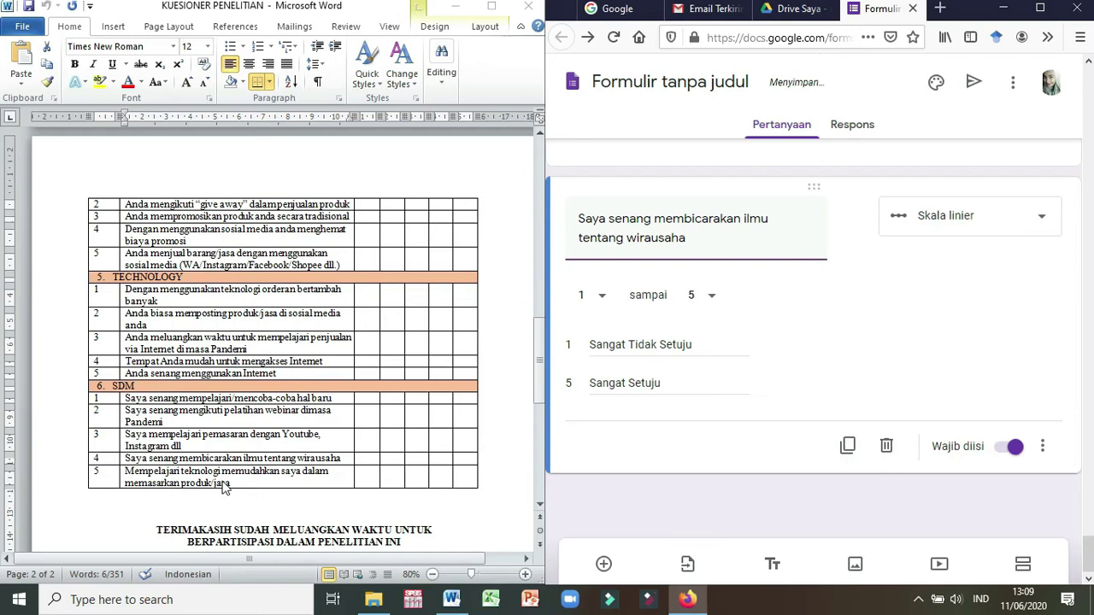
Add SDM statement 5, "Mempelajari teknologi memudahkan saya dalam memasarkan produk/jasa", in a duplicate of the latest question and maximize the browser window
left_click_drag(242, 484, 149, 479)
key("ctrl+c")
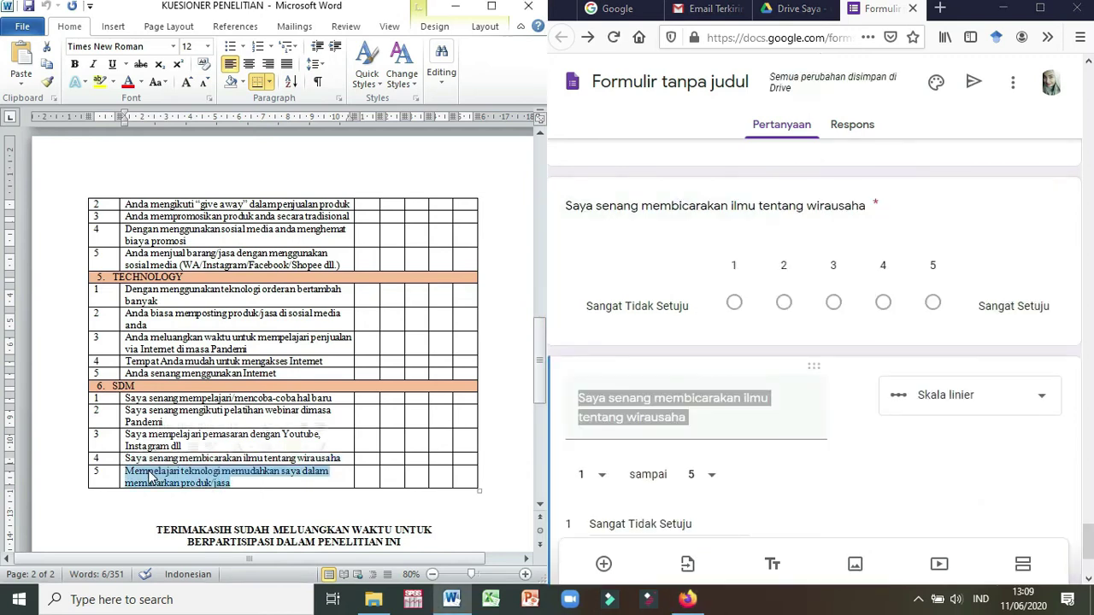
left_click(707, 424)
key("ctrl+v")
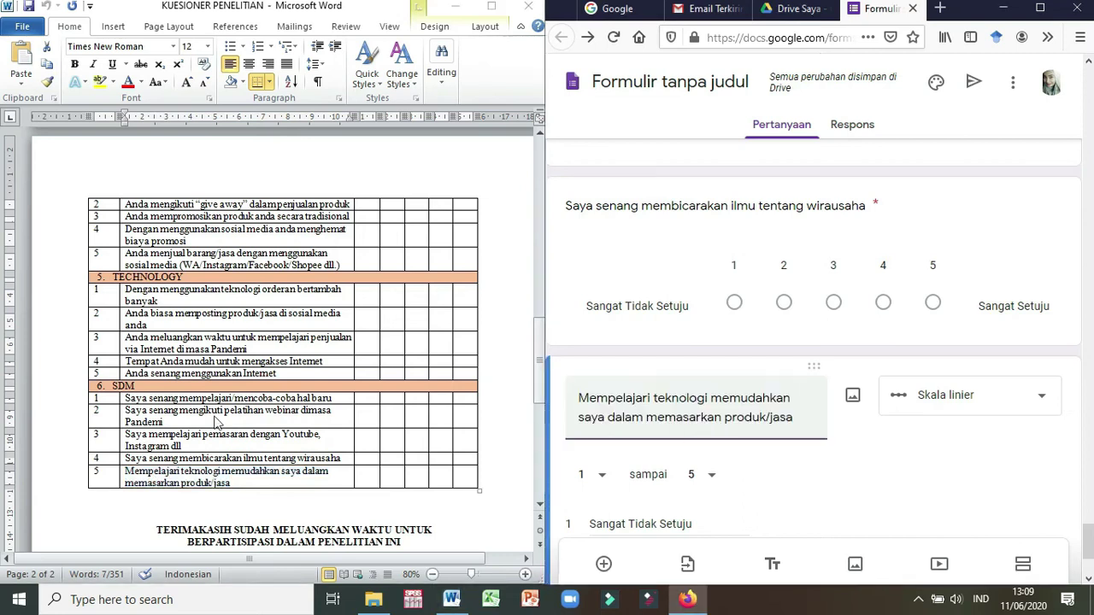
scroll(216, 422, "down", 2)
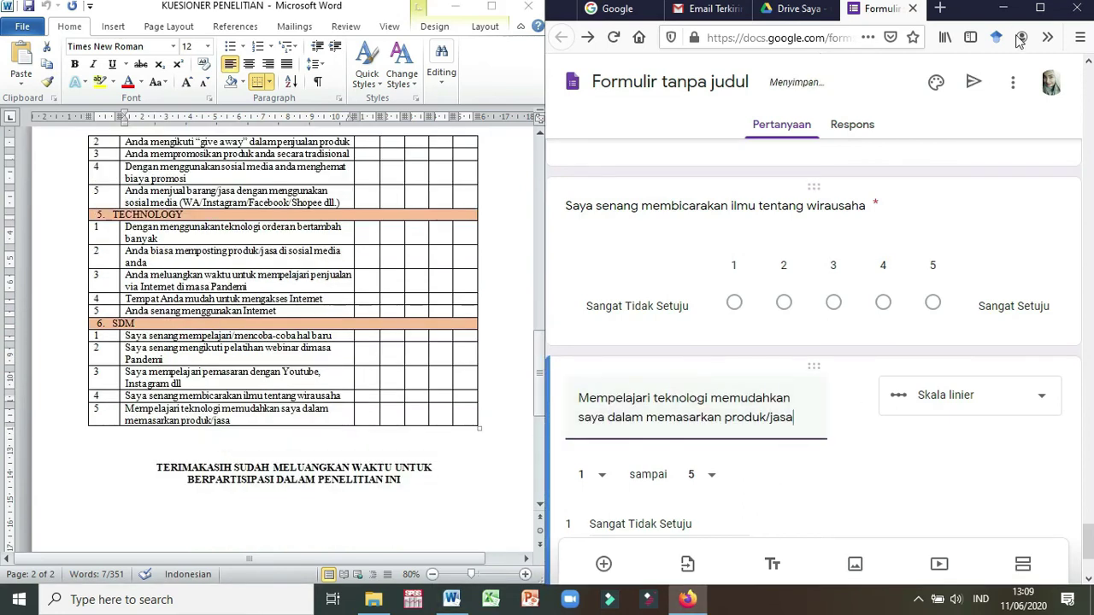
left_click(1040, 7)
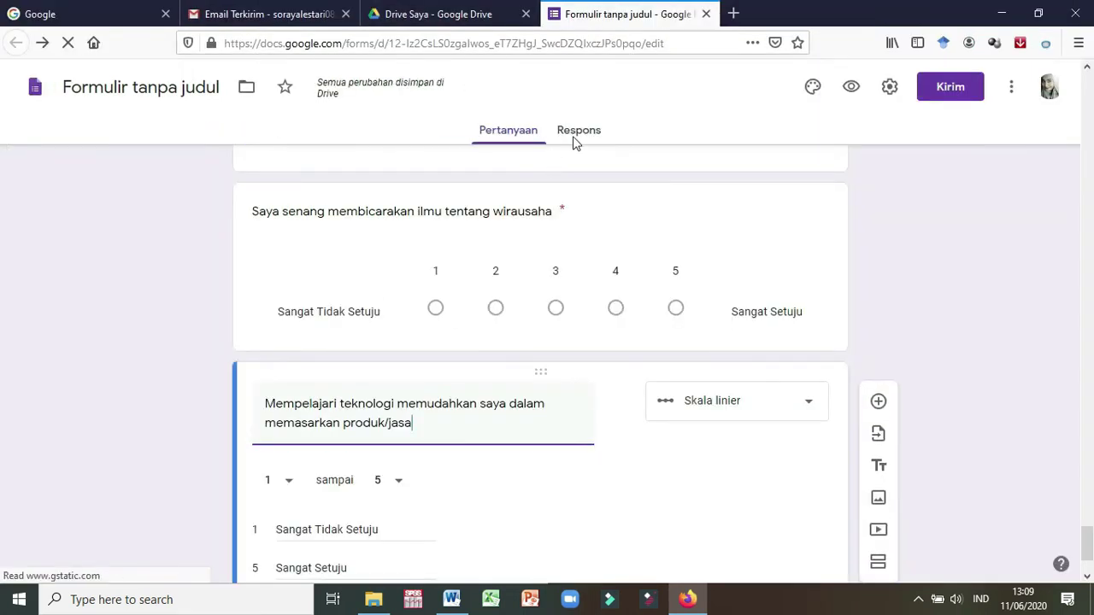
Review all the form's questions from the last SDM statement up to the opening section and back
scroll(784, 420, "down", 3)
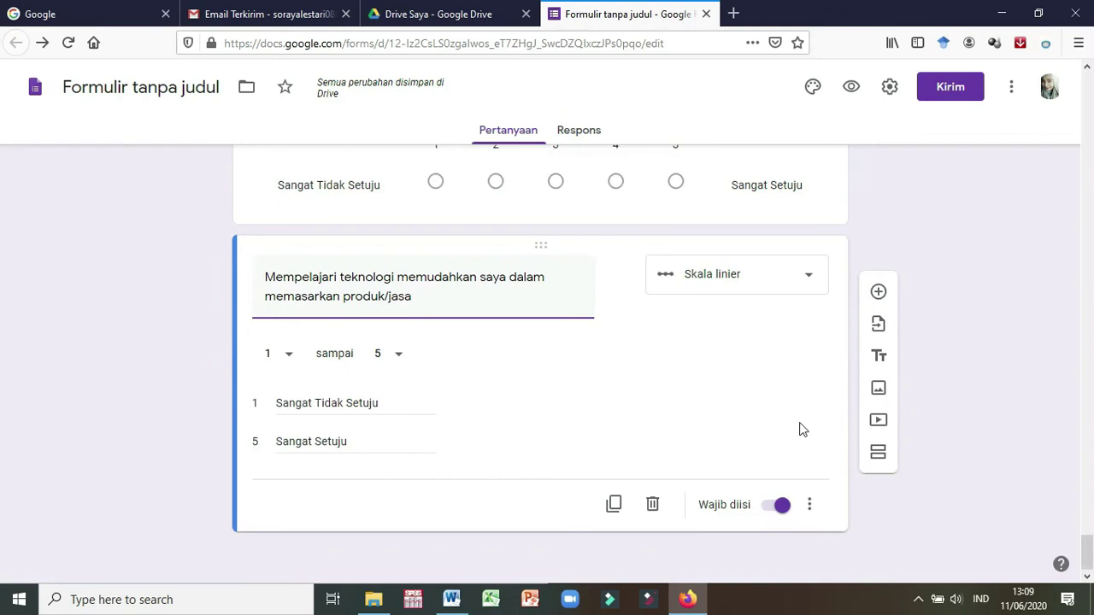
scroll(802, 429, "up", 8)
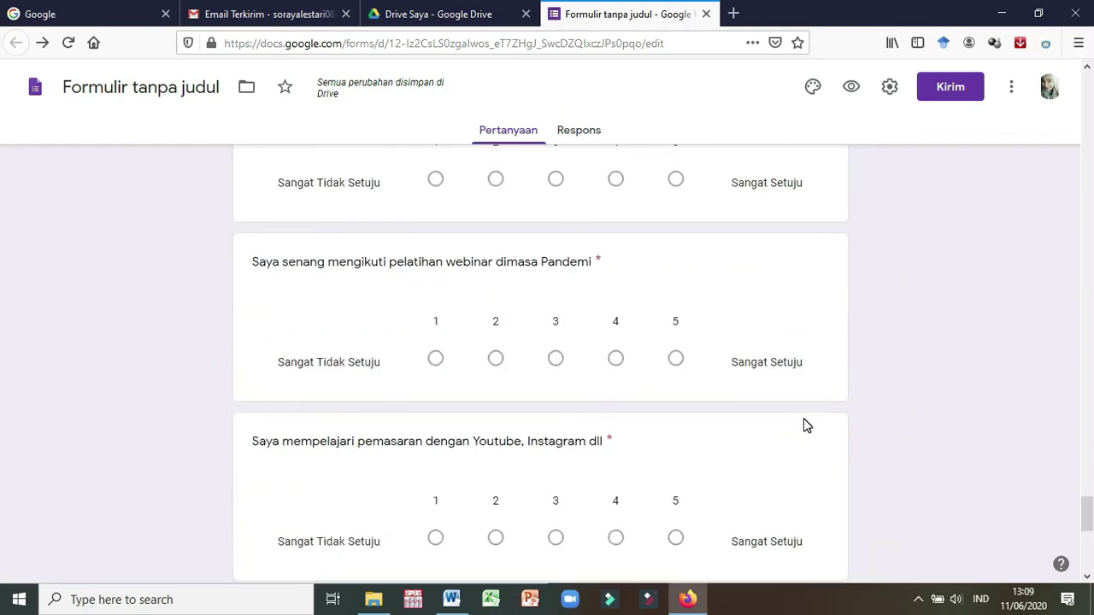
scroll(803, 425, "up", 5)
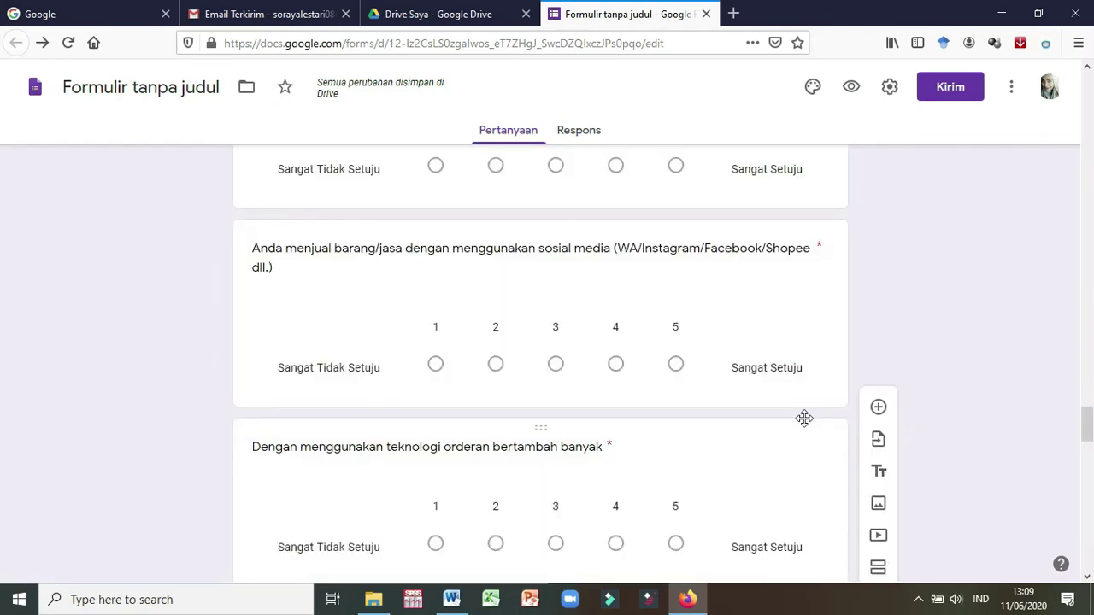
scroll(804, 418, "up", 10)
scroll(805, 418, "up", 10)
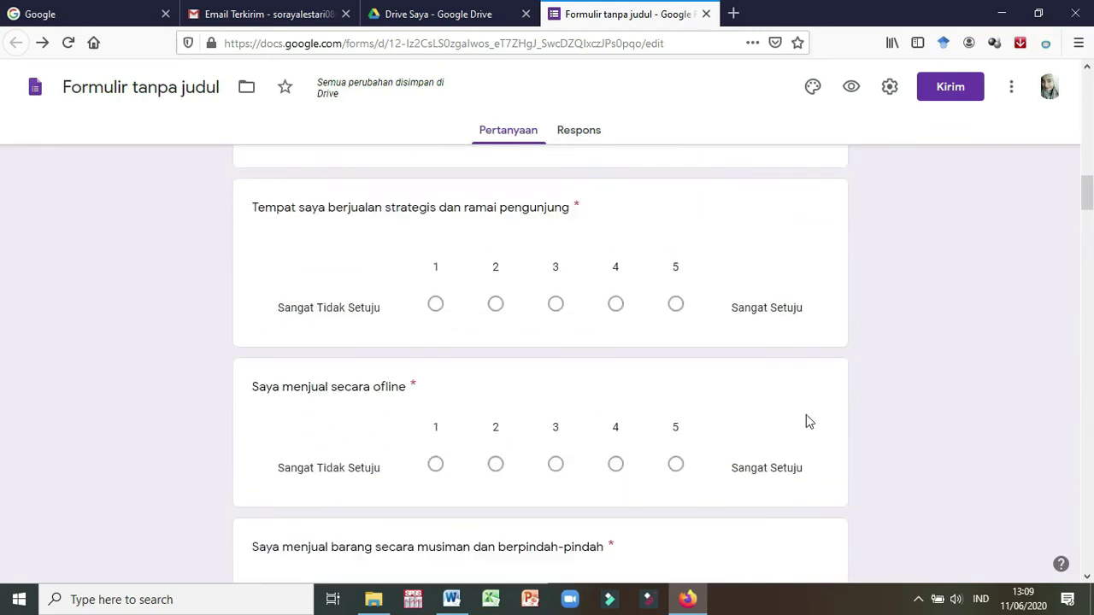
scroll(806, 412, "up", 6)
scroll(806, 408, "down", 10)
scroll(809, 408, "down", 10)
scroll(813, 415, "down", 15)
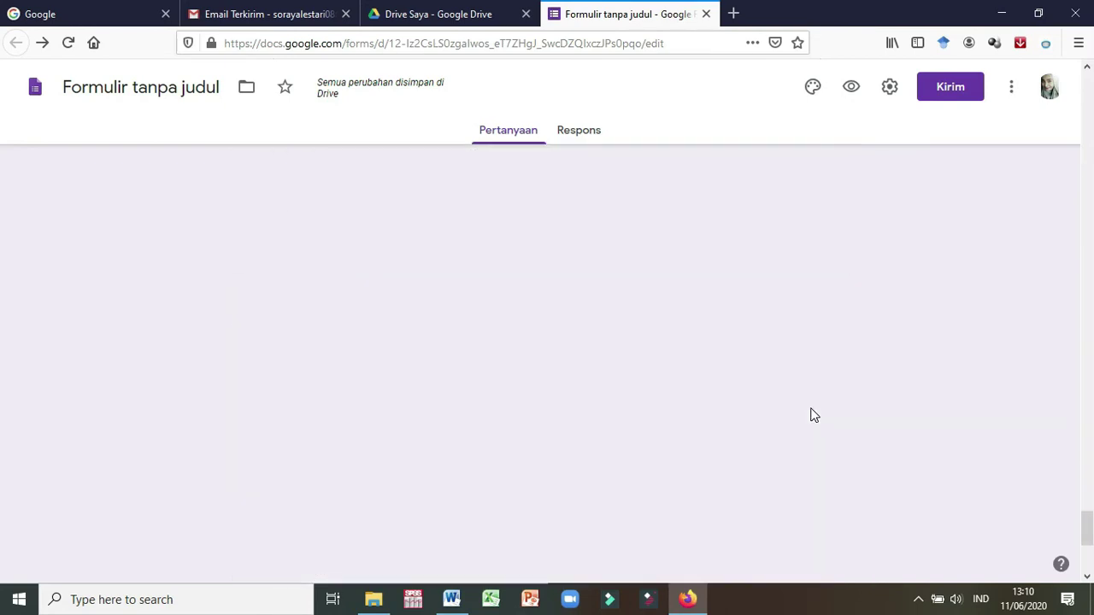
scroll(811, 417, "up", 2)
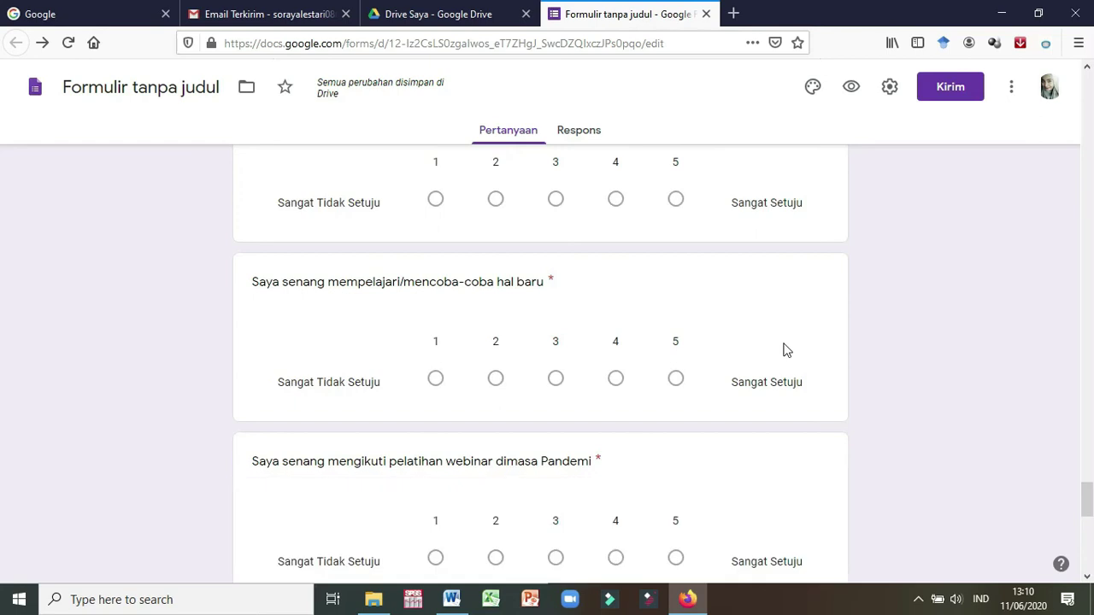
scroll(779, 413, "down", 3)
scroll(779, 416, "down", 3)
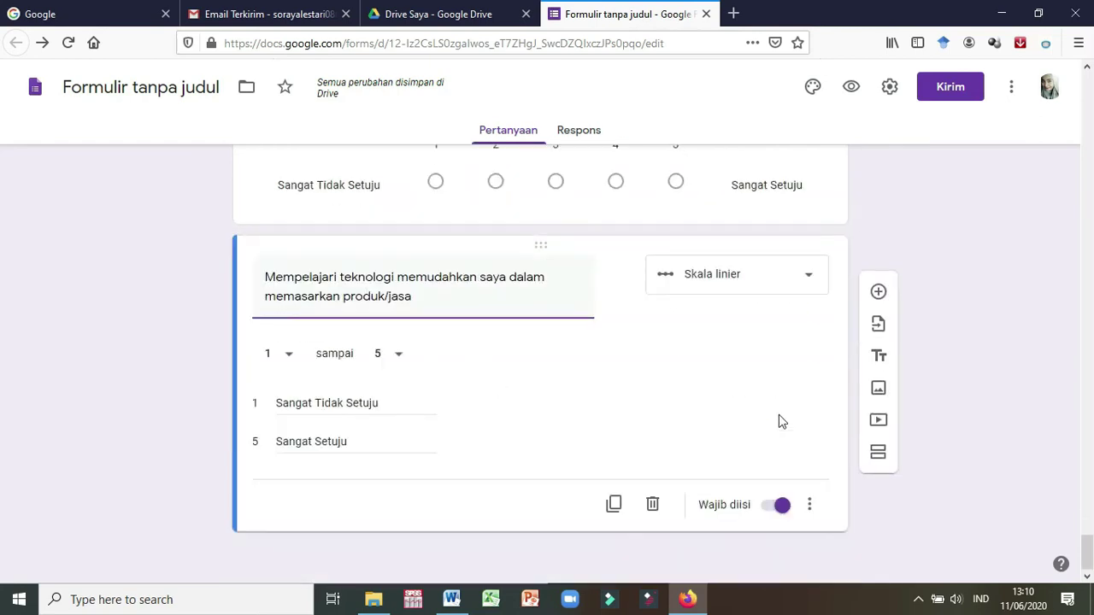
Add a third section titled "TERIMAKASIH SUDAH MELUANGKAN WAKTU UNTUK BERPARTISIPASI DALAM PENELITIAN INI", copied from the end of the Word questionnaire
left_click(878, 456)
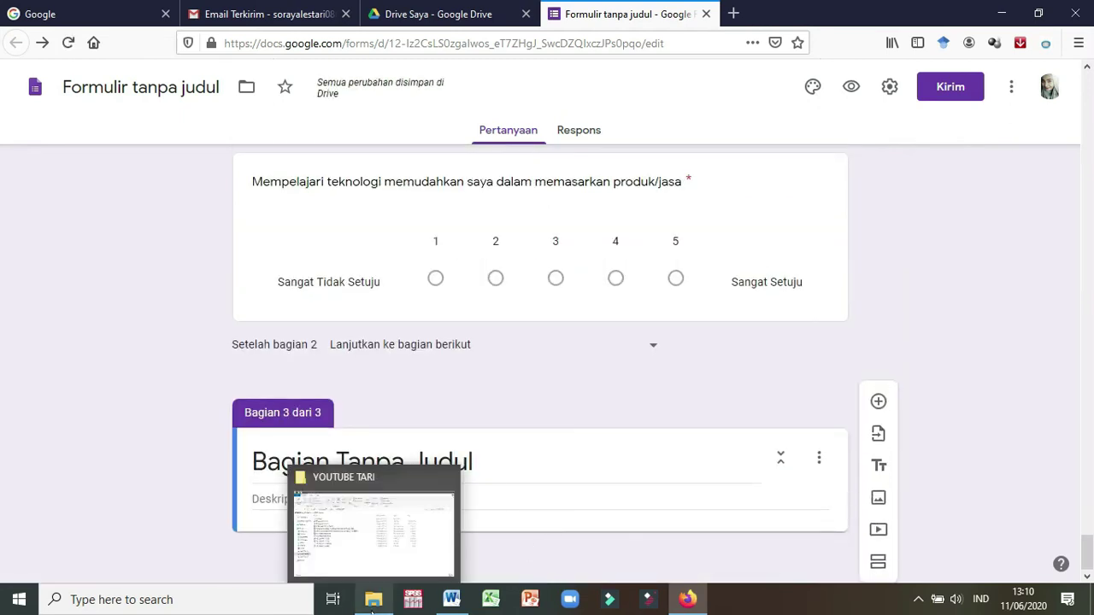
left_click(453, 603)
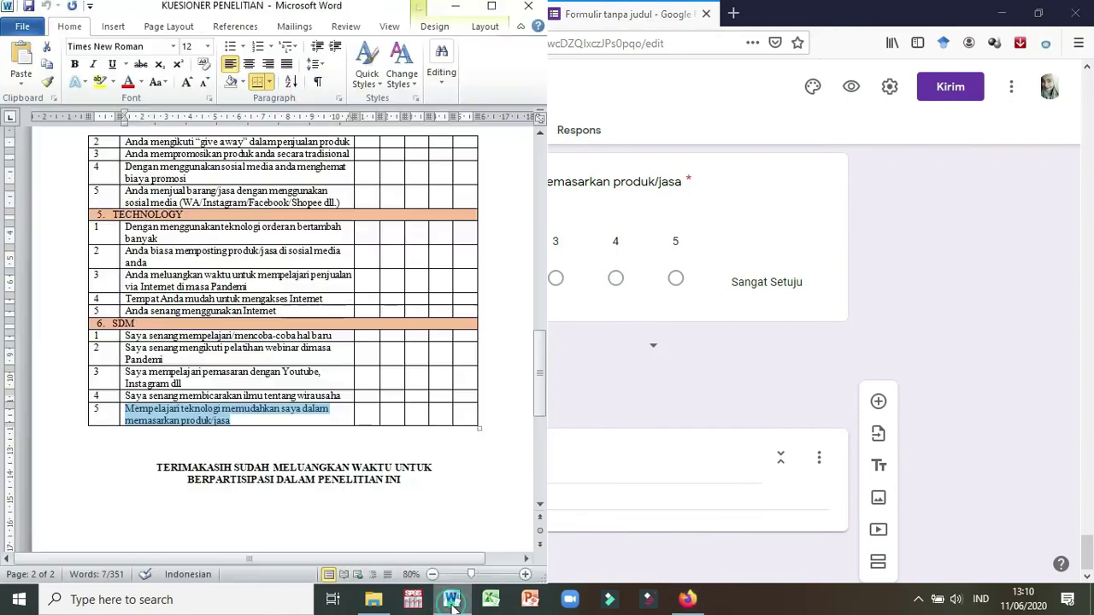
left_click(342, 495)
scroll(342, 494, "down", 1)
left_click_drag(405, 451, 162, 430)
key("ctrl+c")
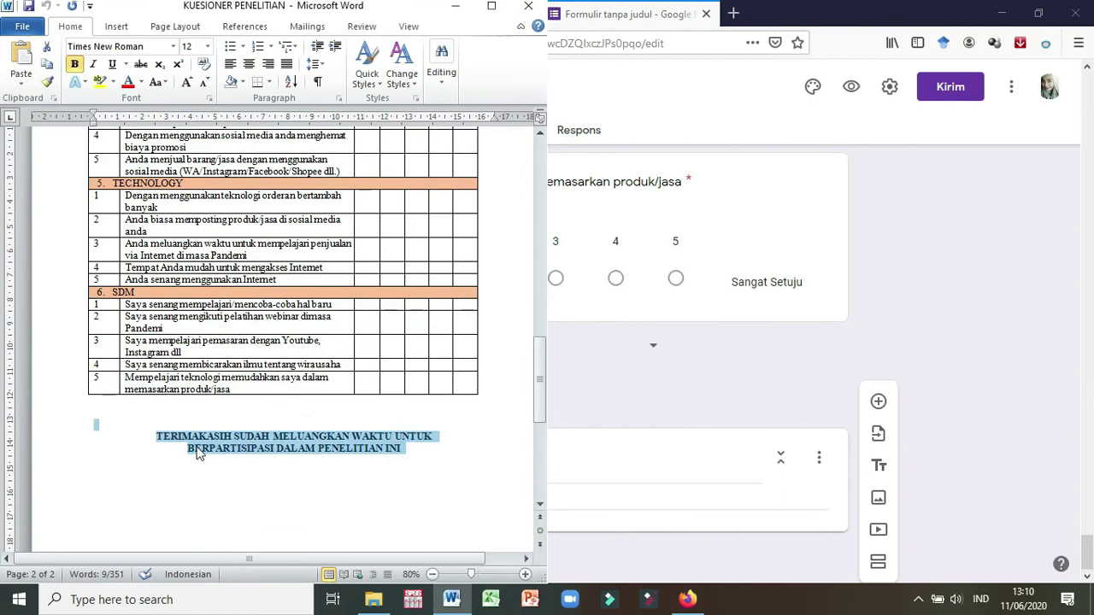
left_click(678, 466)
left_click(515, 464)
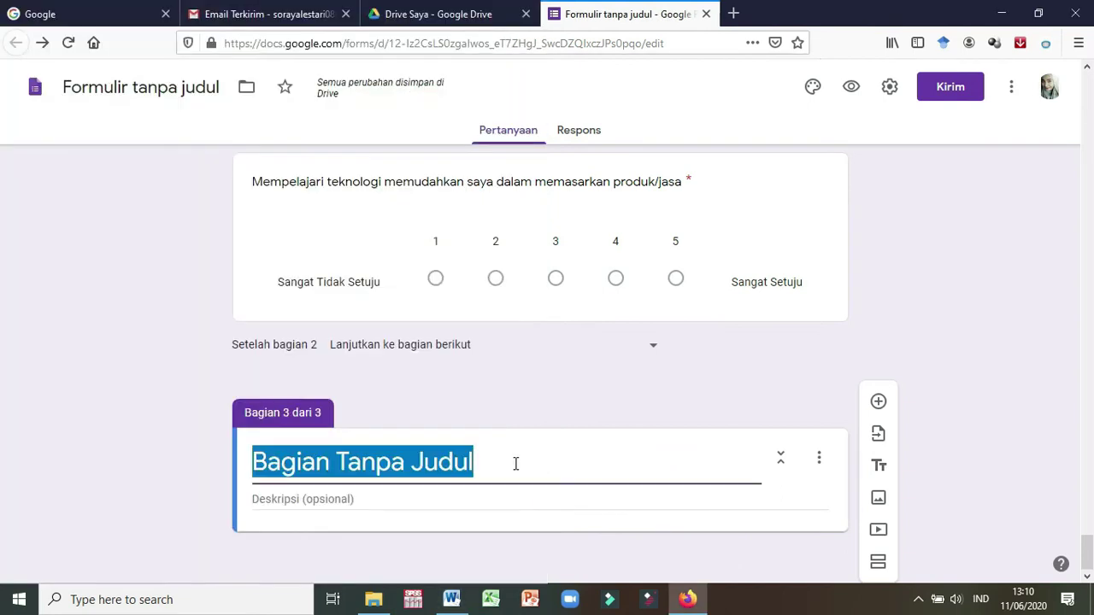
key("ctrl+v")
scroll(510, 501, "down", 1)
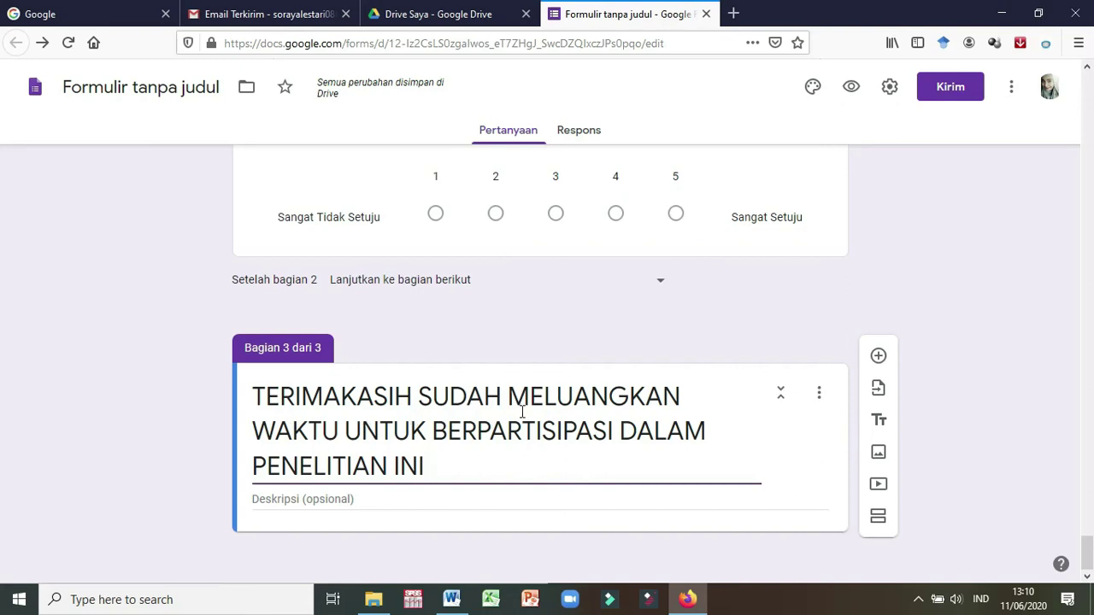
Rename the untitled form file after its first section's heading, beginning "ANALISIS STRATEGI BISNIS PELAKU USAHA MIKRO DI MASA"
scroll(526, 409, "up", 2)
scroll(526, 410, "down", 2)
scroll(527, 411, "up", 15)
scroll(529, 409, "up", 15)
scroll(543, 372, "up", 15)
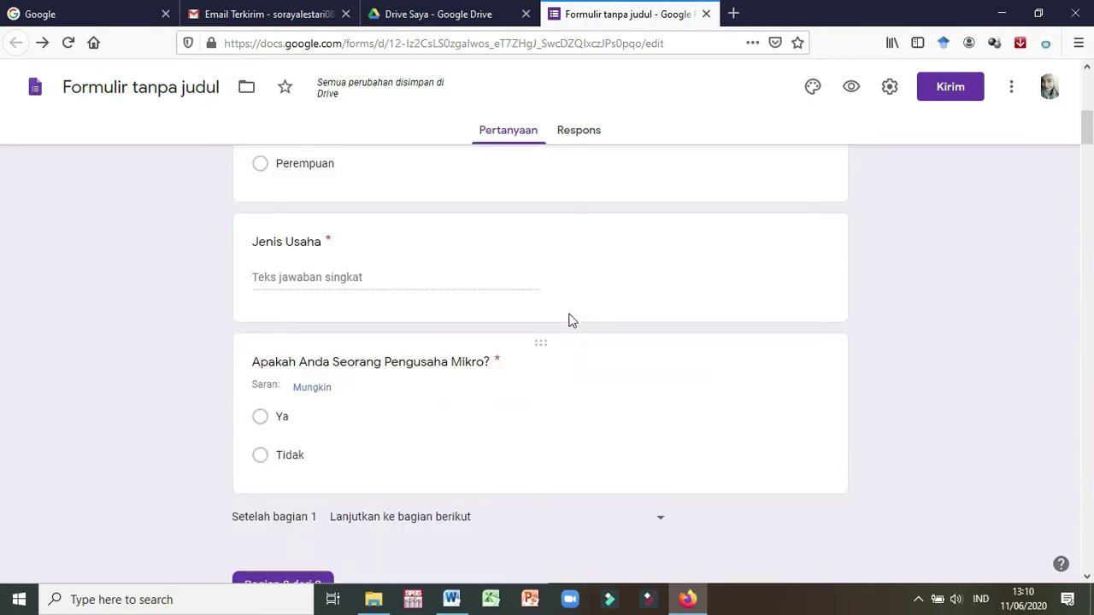
scroll(569, 312, "up", 8)
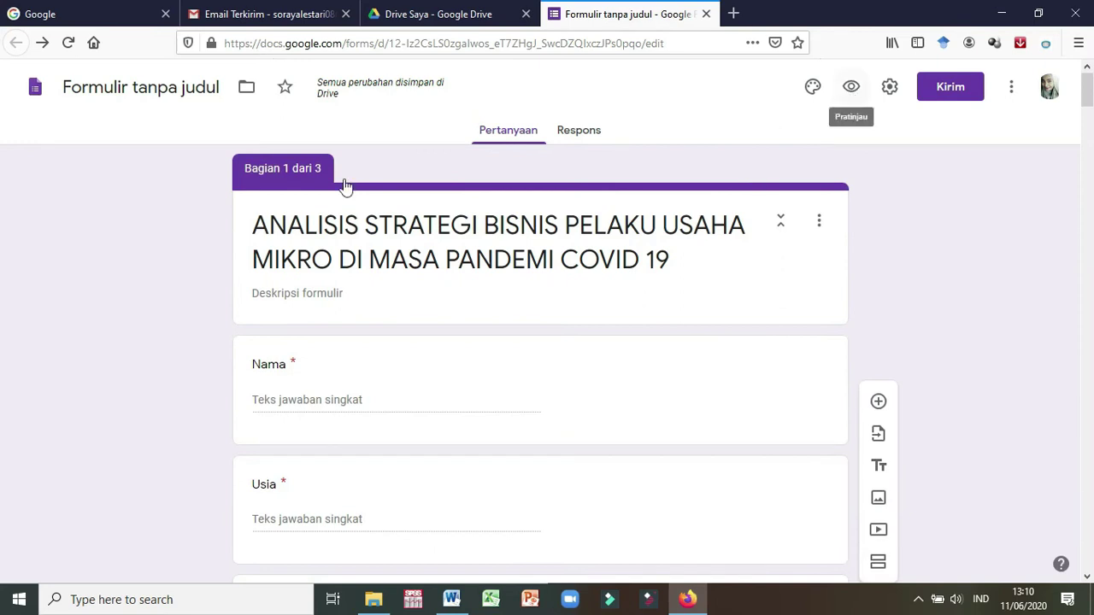
triple_click(318, 225)
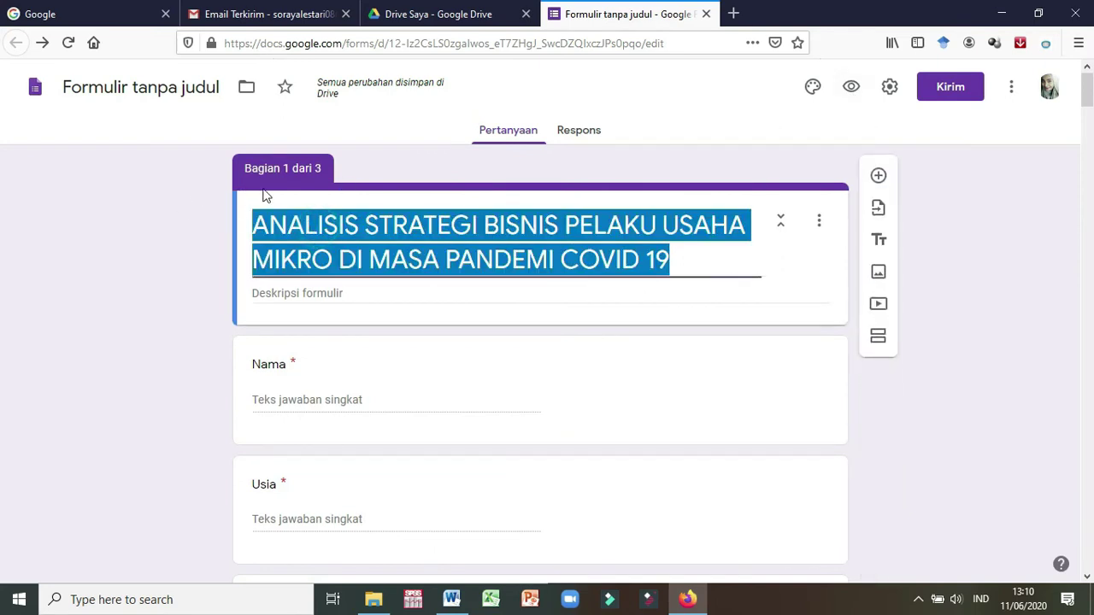
left_click(142, 89)
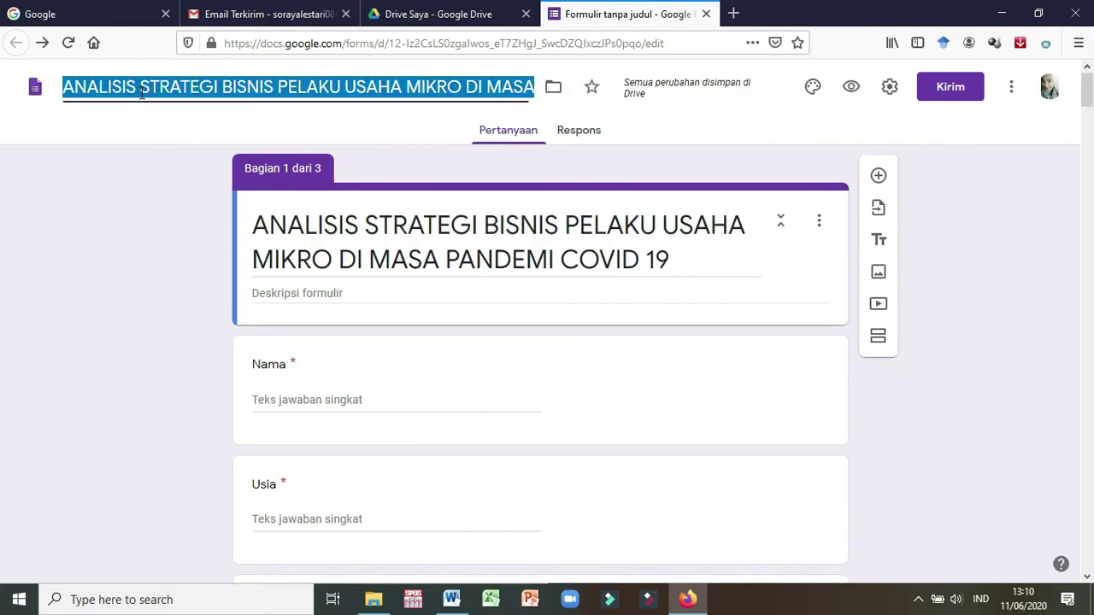
left_click(447, 233)
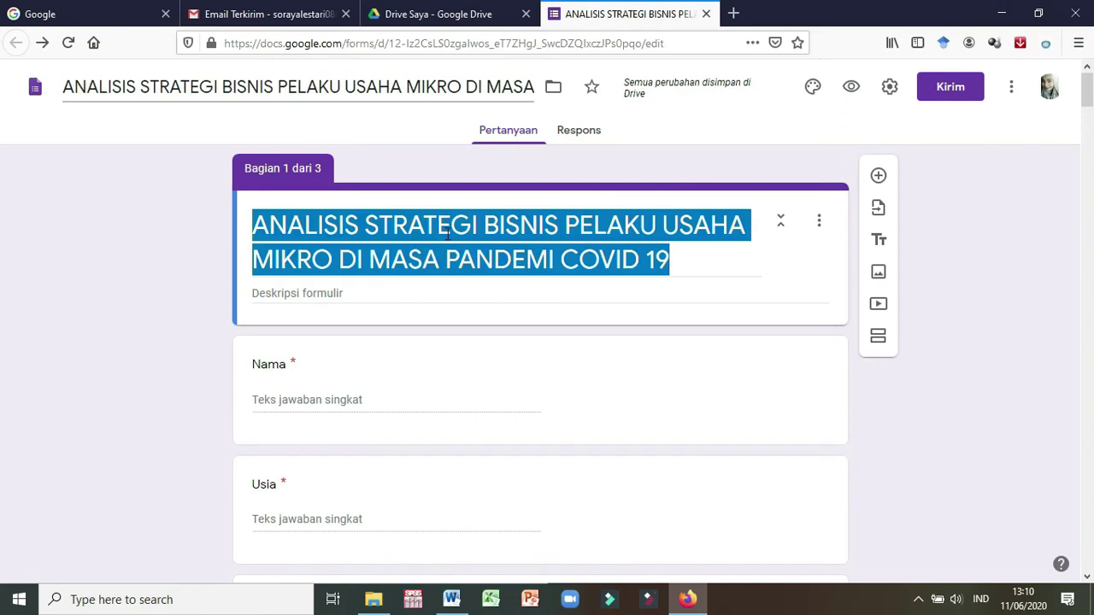
Open the form's preview and examine all the respondent questions in its first section
left_click(850, 96)
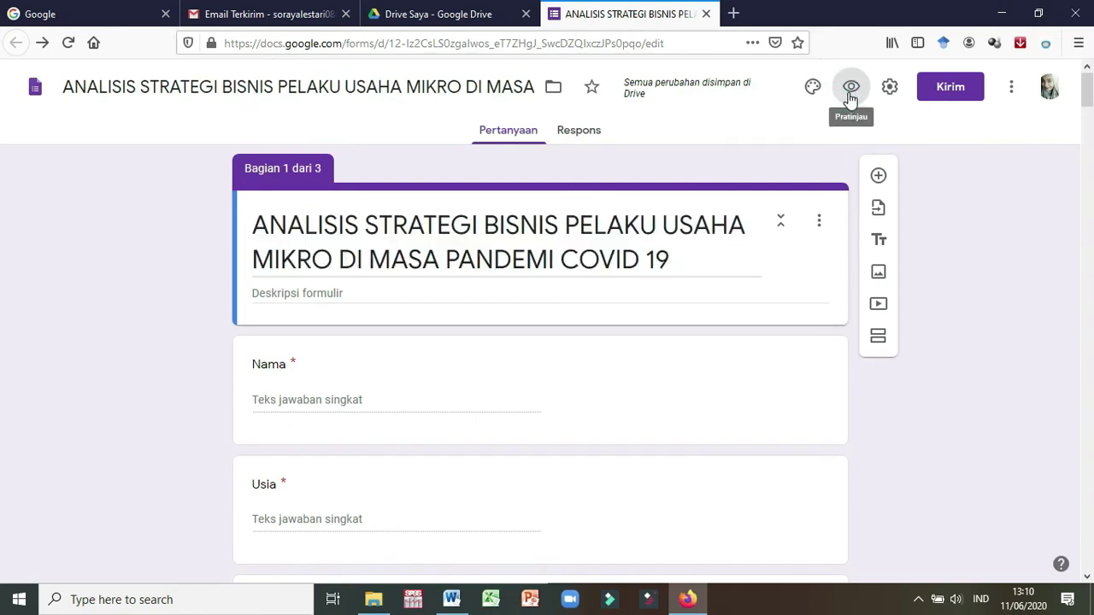
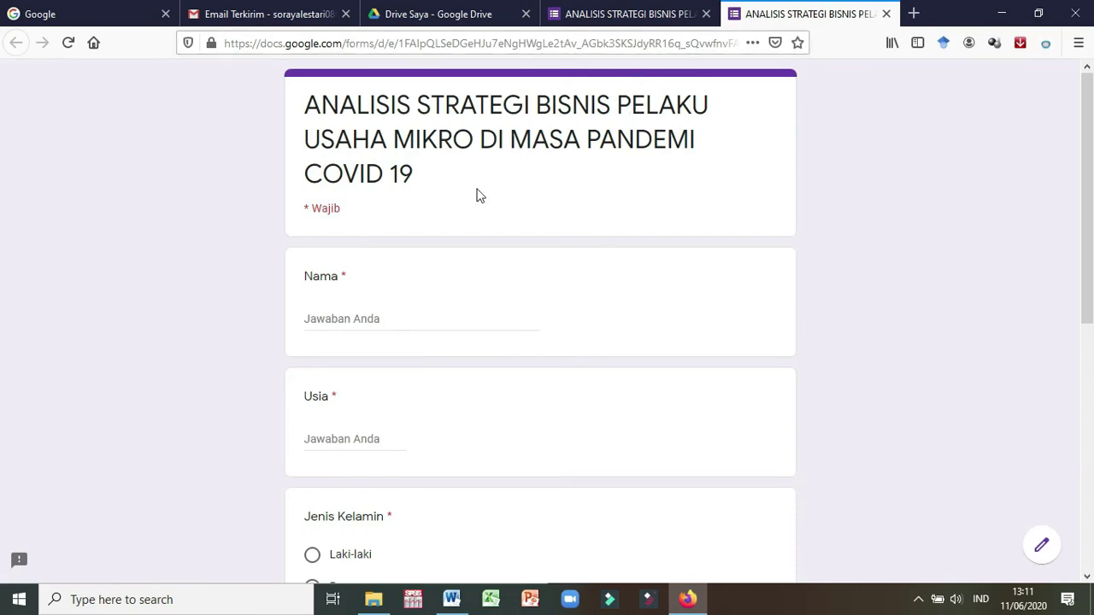
scroll(573, 266, "down", 1)
scroll(508, 279, "up", 1)
scroll(445, 291, "down", 1)
scroll(444, 293, "down", 2)
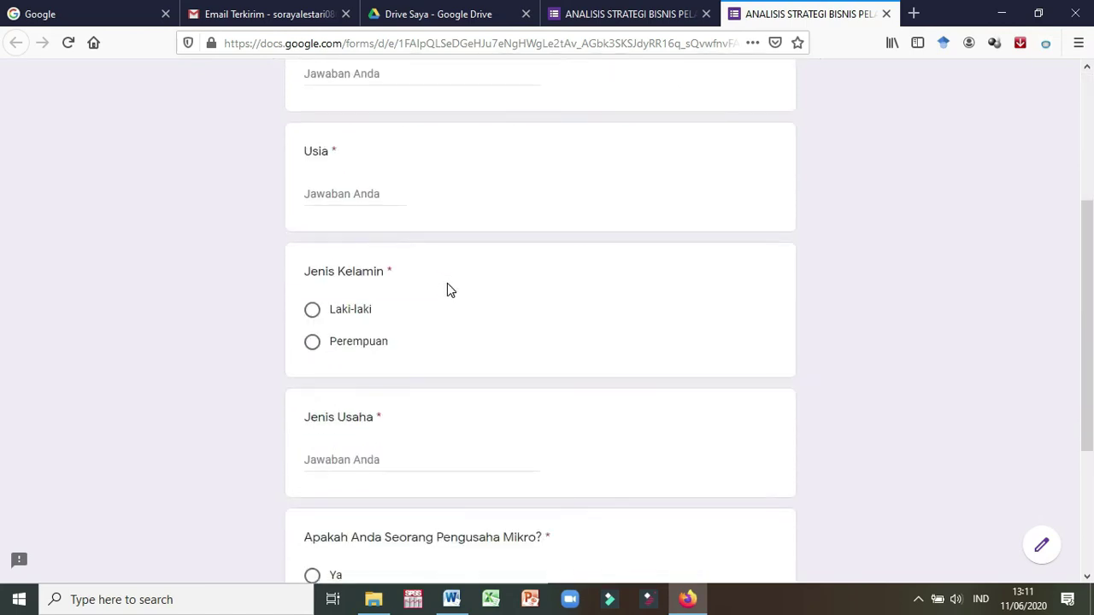
scroll(436, 288, "down", 1)
scroll(382, 357, "down", 2)
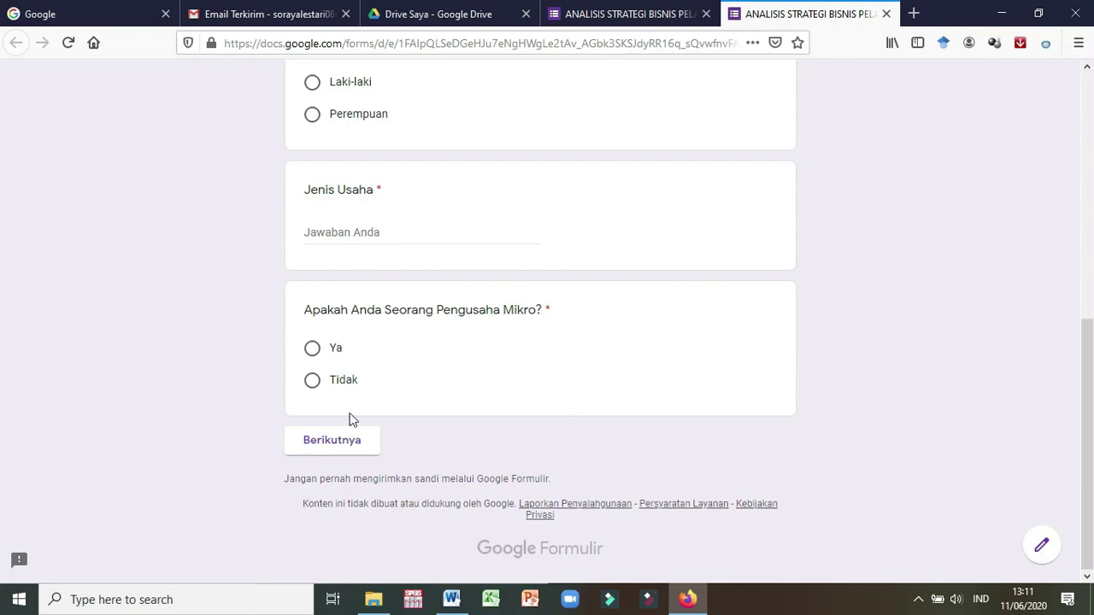
scroll(477, 413, "up", 2)
scroll(476, 413, "up", 7)
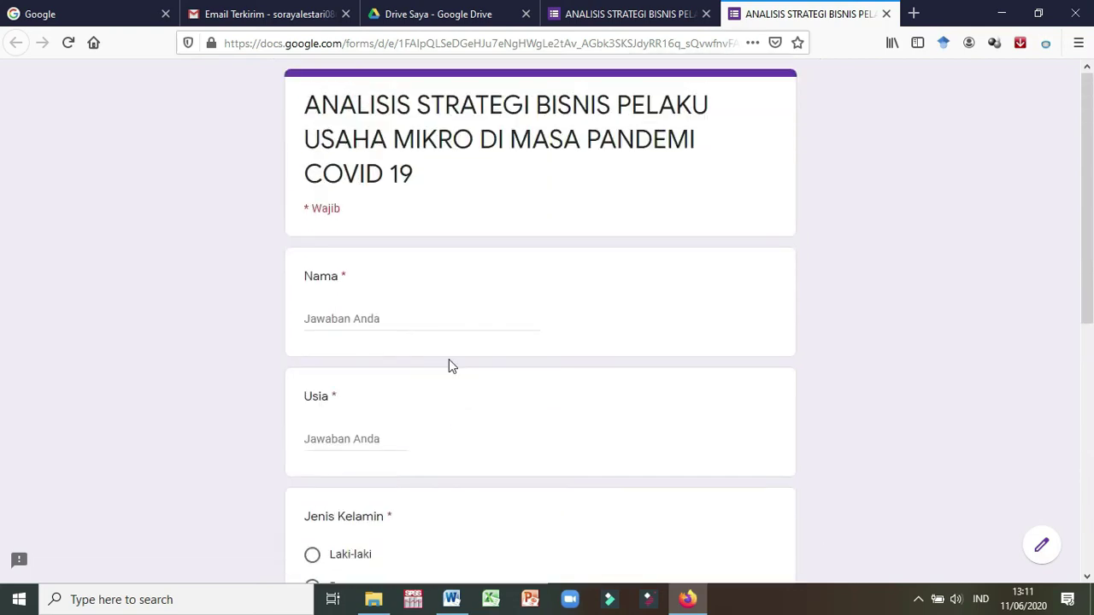
Fill in the preview's Nama with "s" and Usia with 3, and choose Perempuan for Jenis Kelamin
left_click(392, 318)
type("s")
scroll(362, 368, "down", 3)
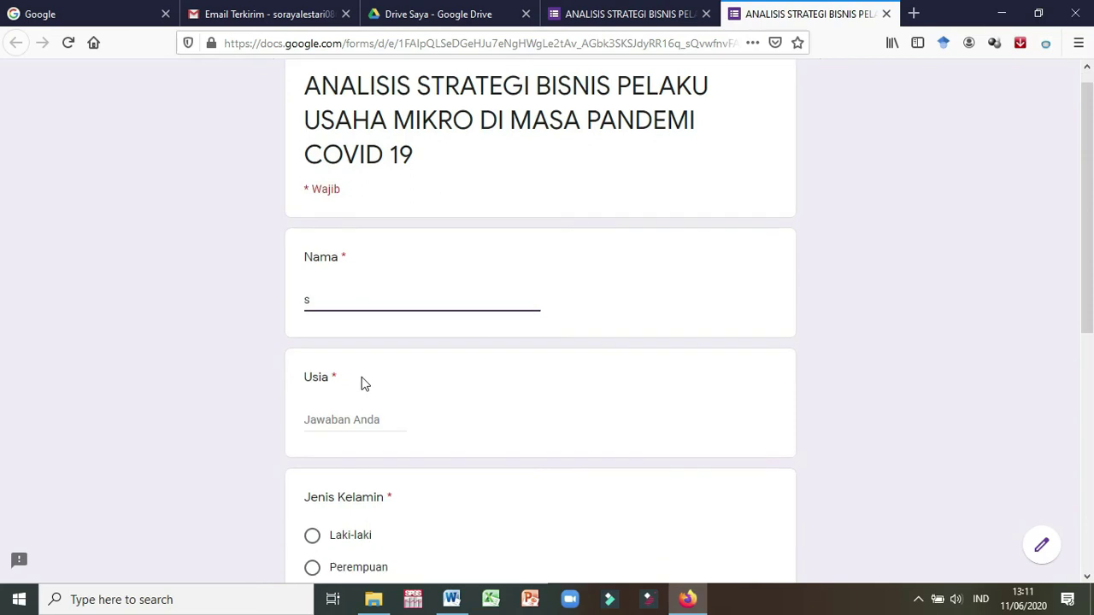
left_click(343, 284)
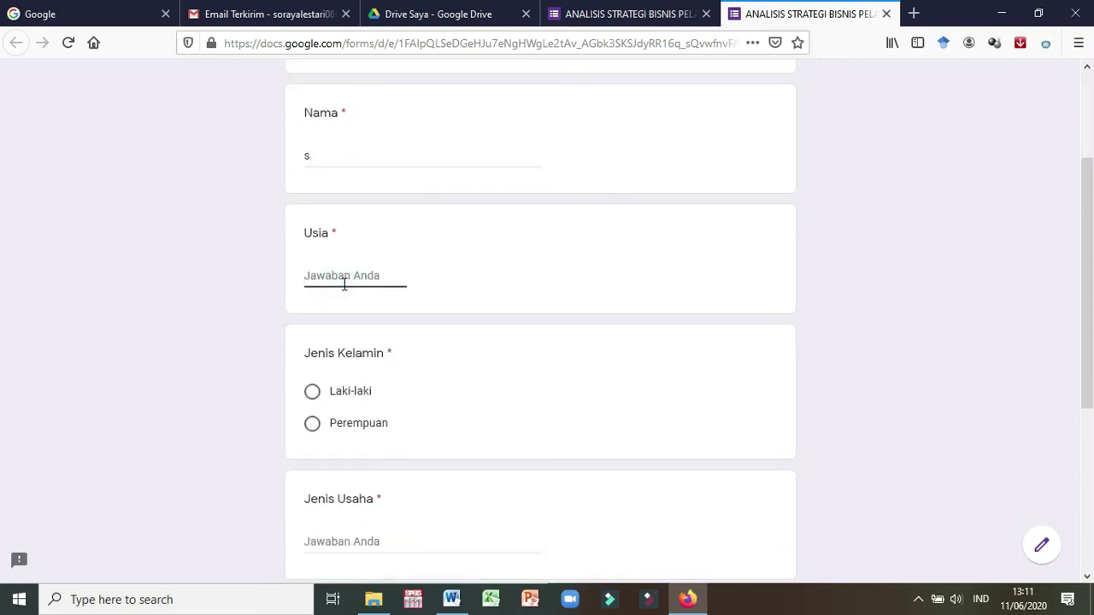
type("3")
scroll(325, 398, "down", 2)
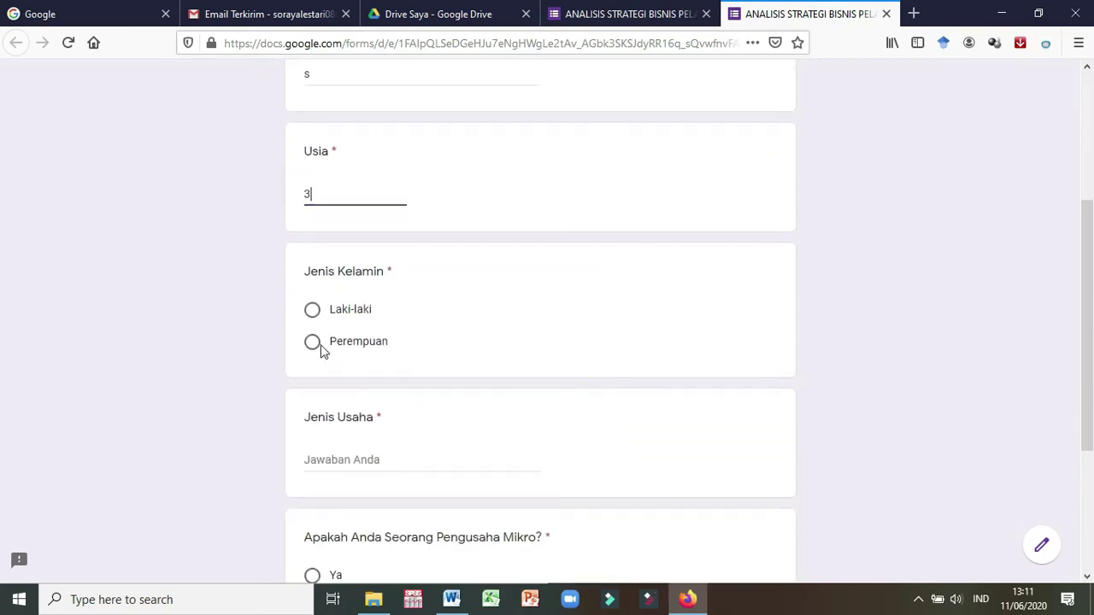
left_click(313, 342)
scroll(329, 368, "down", 3)
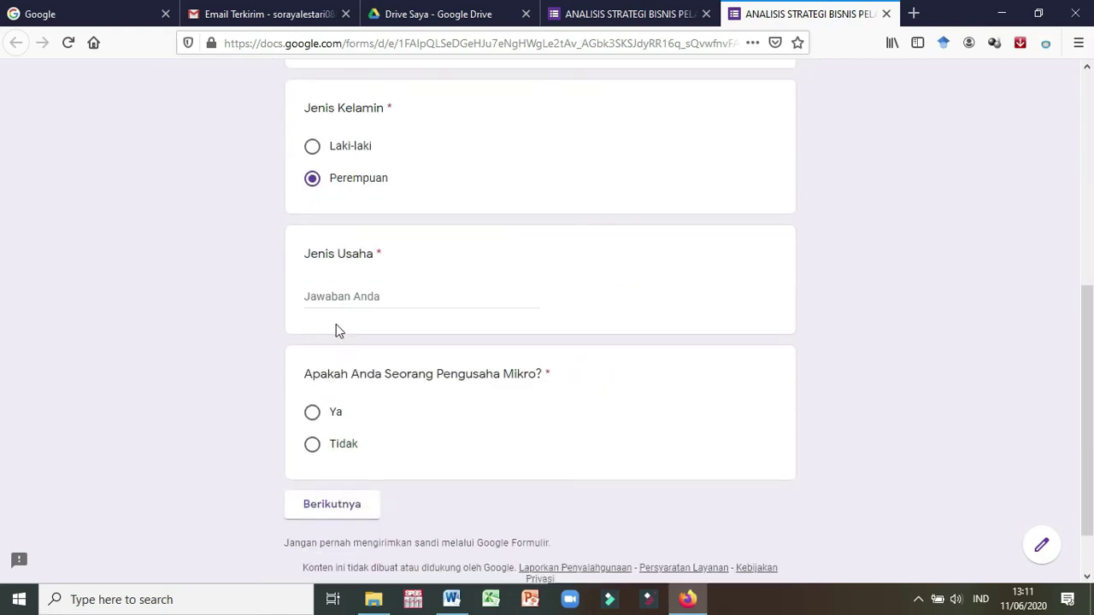
Enter "wiraswasta" as Jenis Usaha, answer Tidak to "Apakah Anda Seorang Pengusaha Mikro?" and continue to the following page
left_click(339, 298)
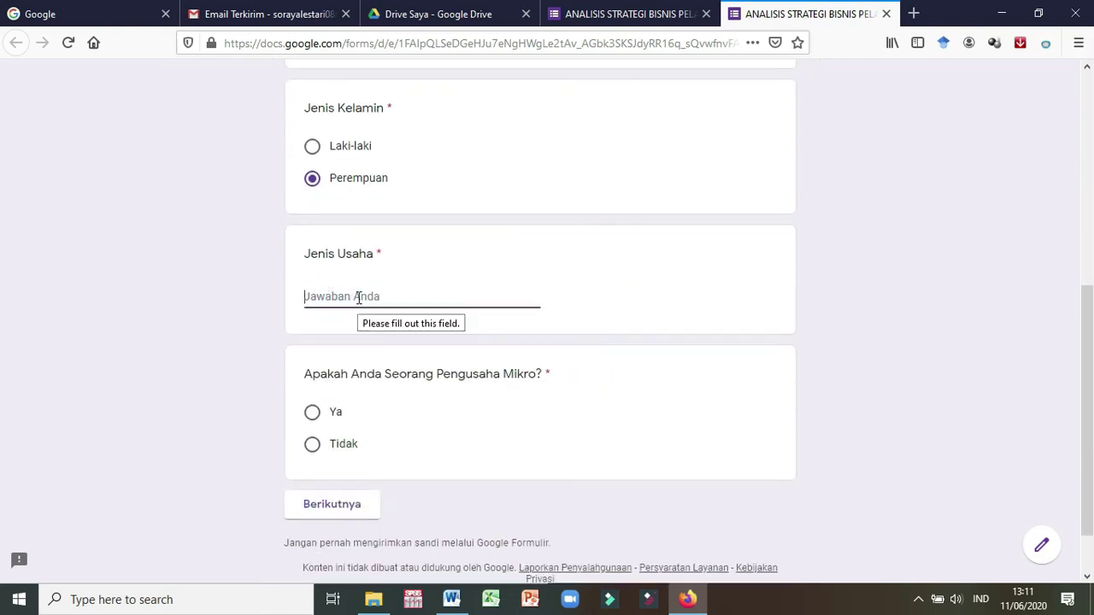
type("s")
key("BackSpace")
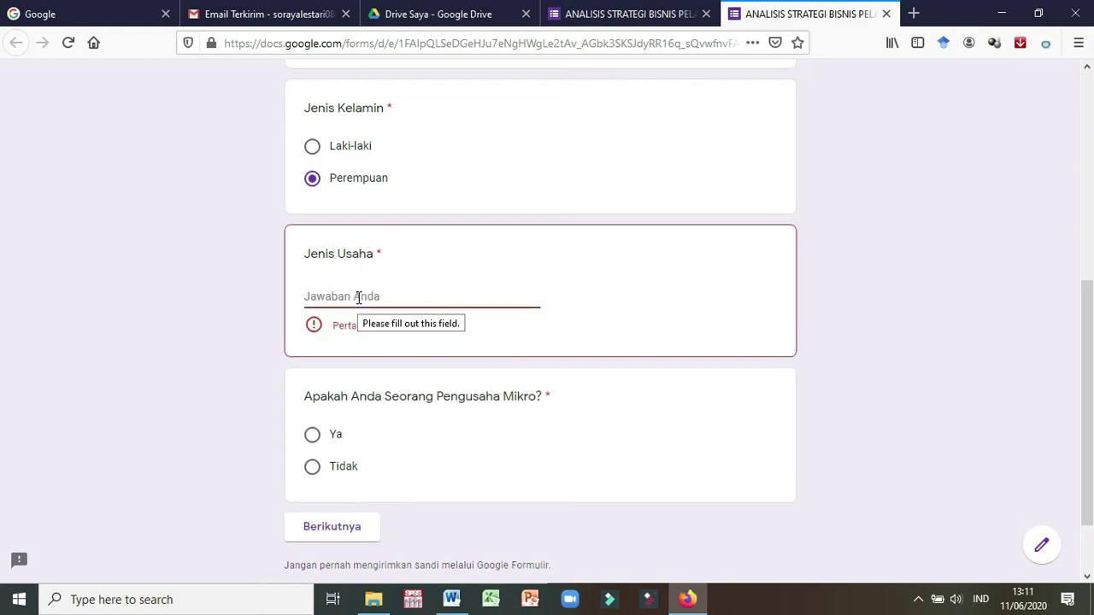
type("wiraswasta")
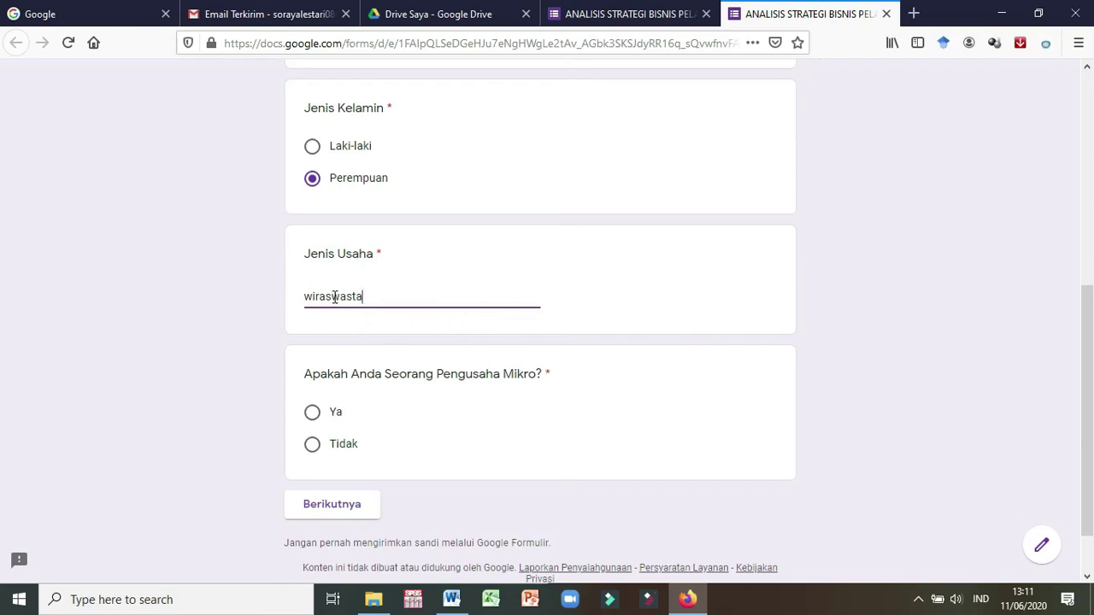
scroll(442, 380, "down", 1)
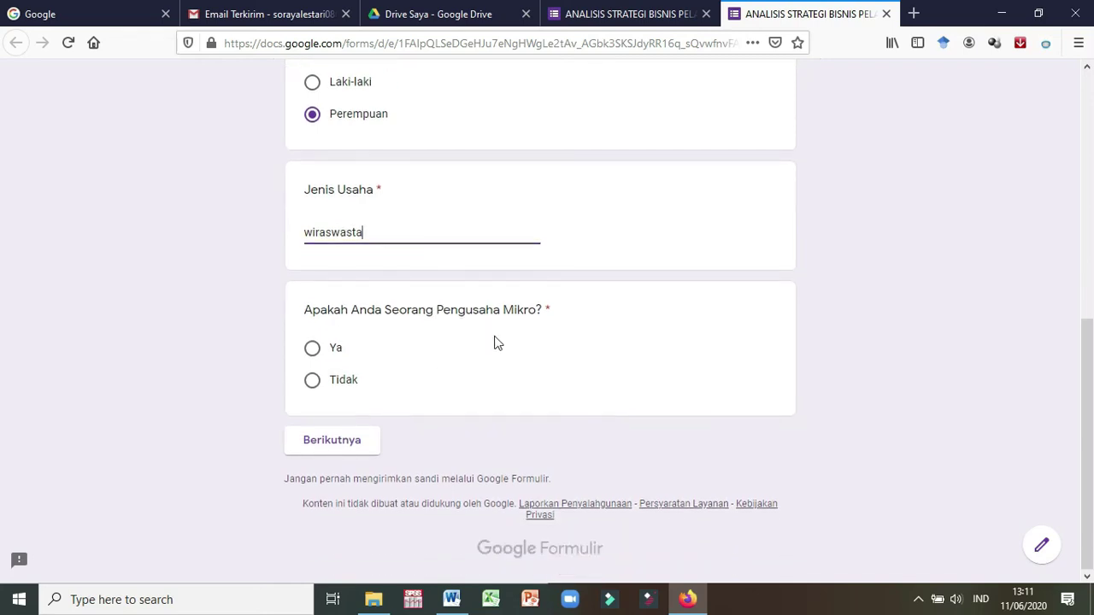
left_click(313, 386)
left_click(328, 443)
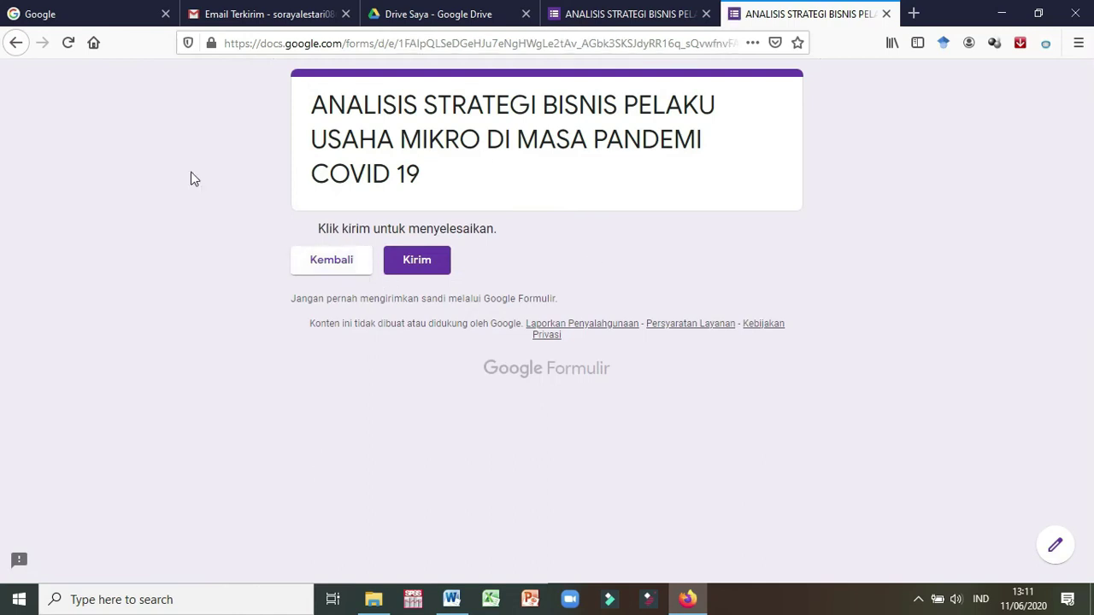
Return to the respondent questions, change the Pengusaha Mikro answer to Ya and continue to the following section
left_click(348, 271)
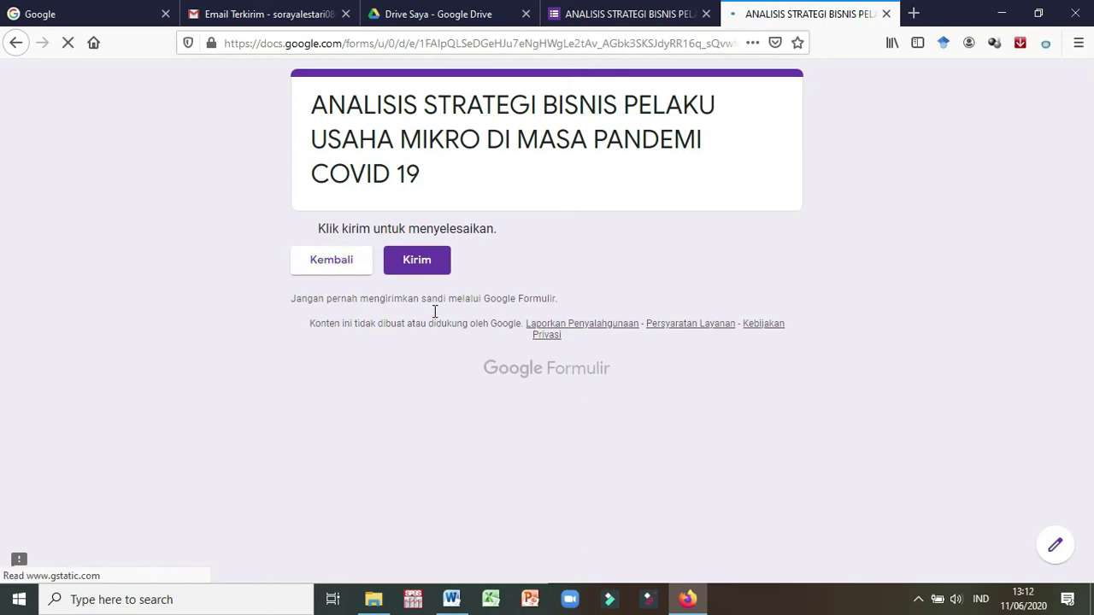
scroll(396, 395, "down", 5)
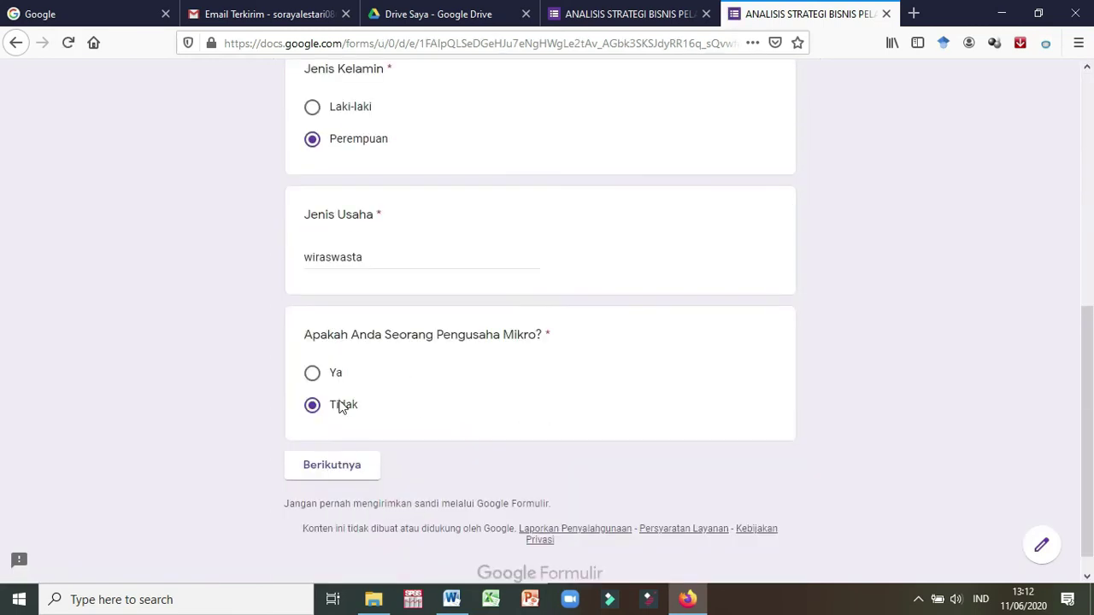
left_click(313, 349)
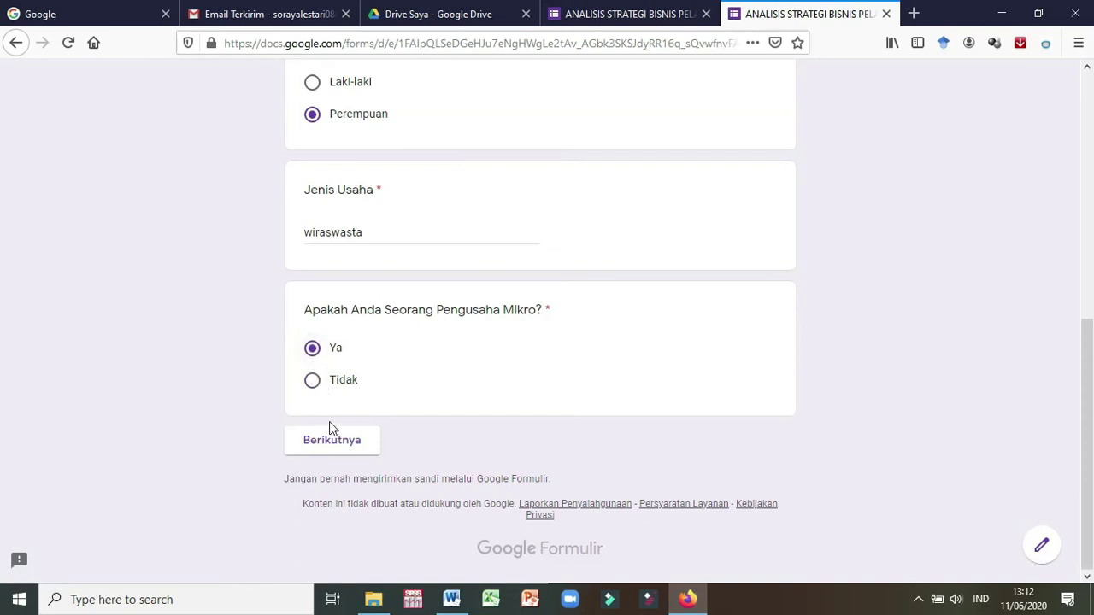
left_click(334, 453)
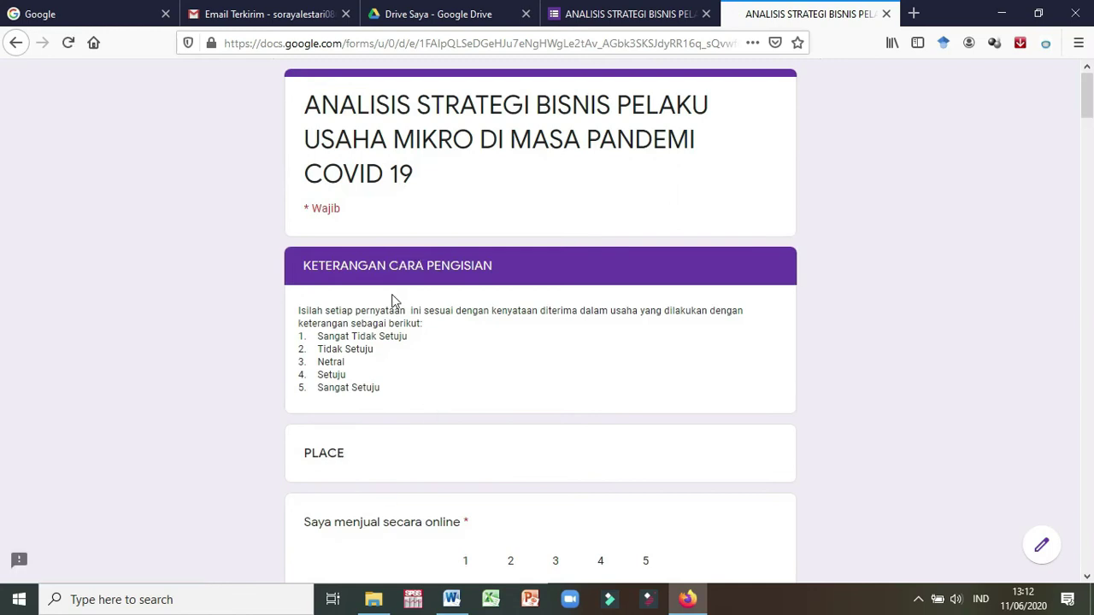
Examine the preview's KETERANGAN CARA PENGISIAN instructions and the first PLACE statements with their answer scales
scroll(393, 294, "down", 2)
scroll(392, 295, "up", 2)
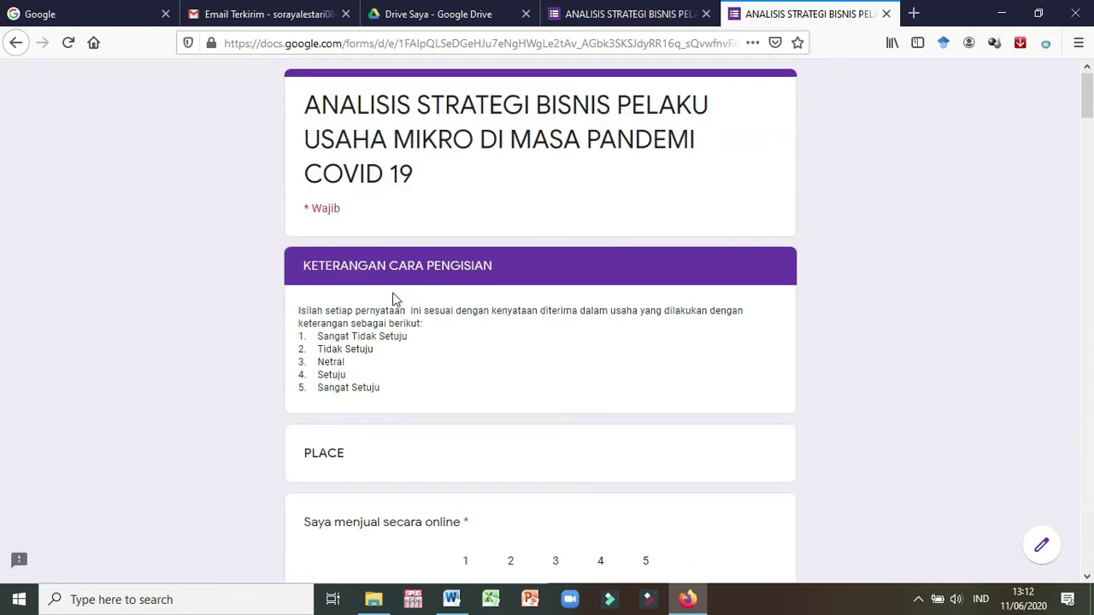
scroll(392, 293, "down", 1)
scroll(392, 290, "down", 1)
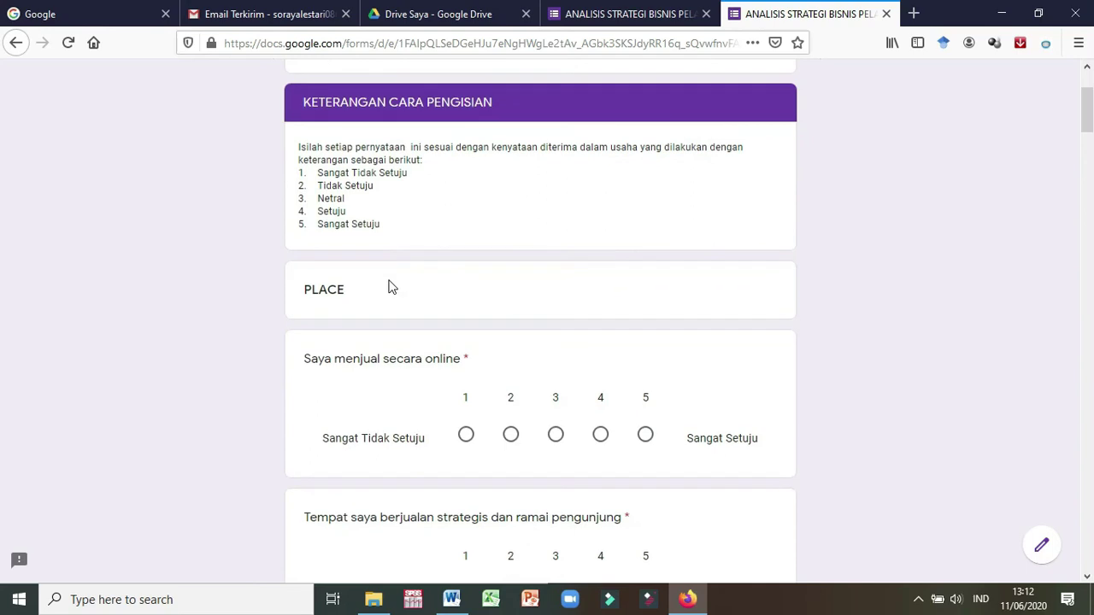
scroll(420, 235, "down", 1)
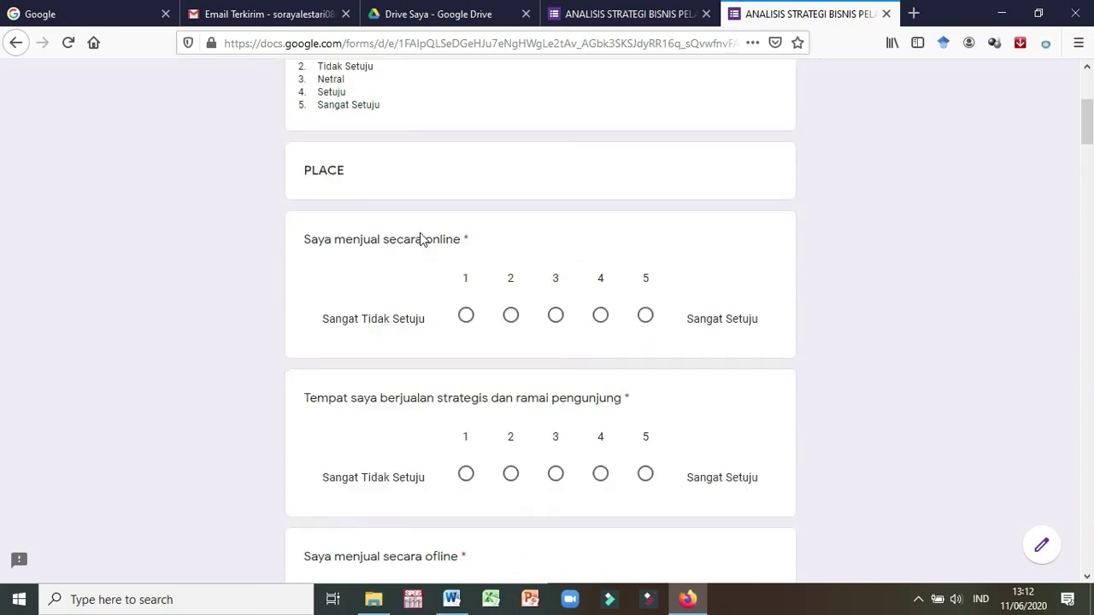
scroll(869, 174, "up", 2)
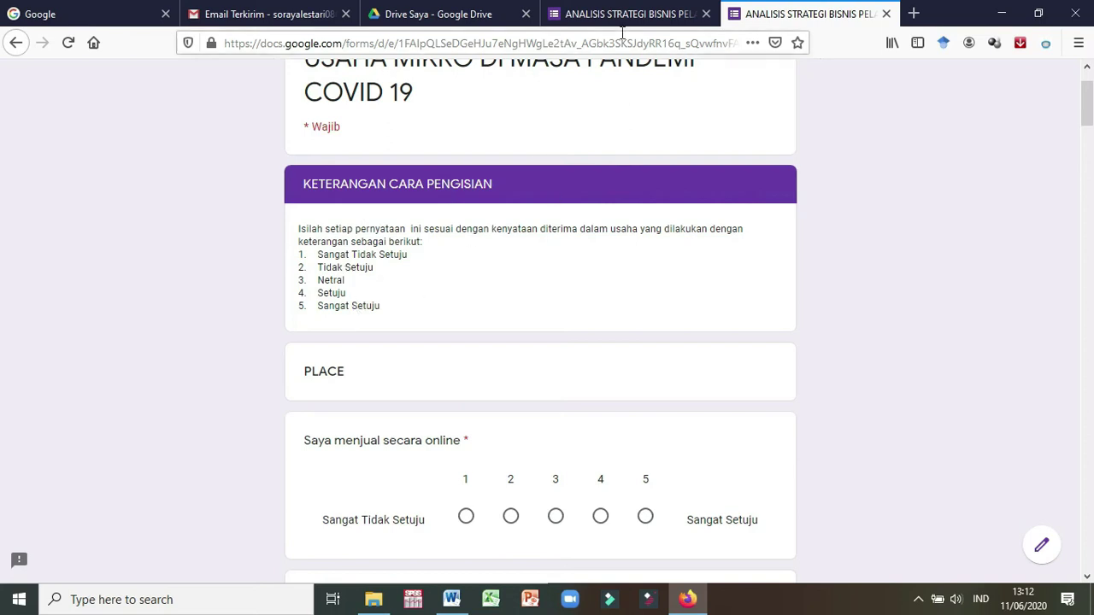
In the form editor, route the Pengusaha Mikro question's Ya answer to section 2 (KETERANGAN CARA PENGISIAN) and Tidak to Kirim formulir
left_click(579, 23)
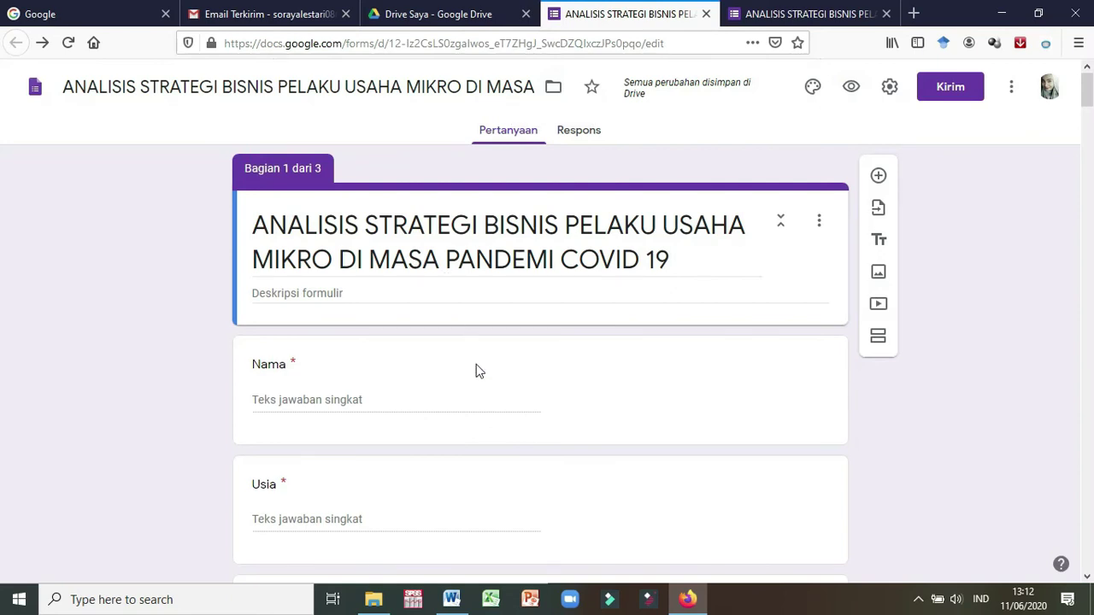
scroll(477, 368, "down", 10)
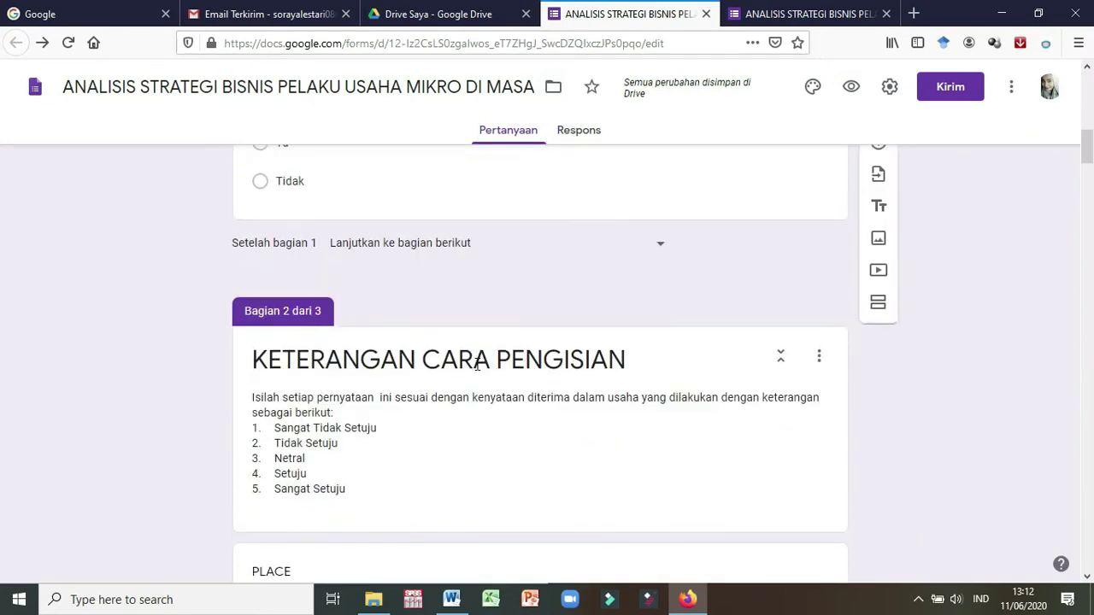
scroll(795, 303, "down", 2)
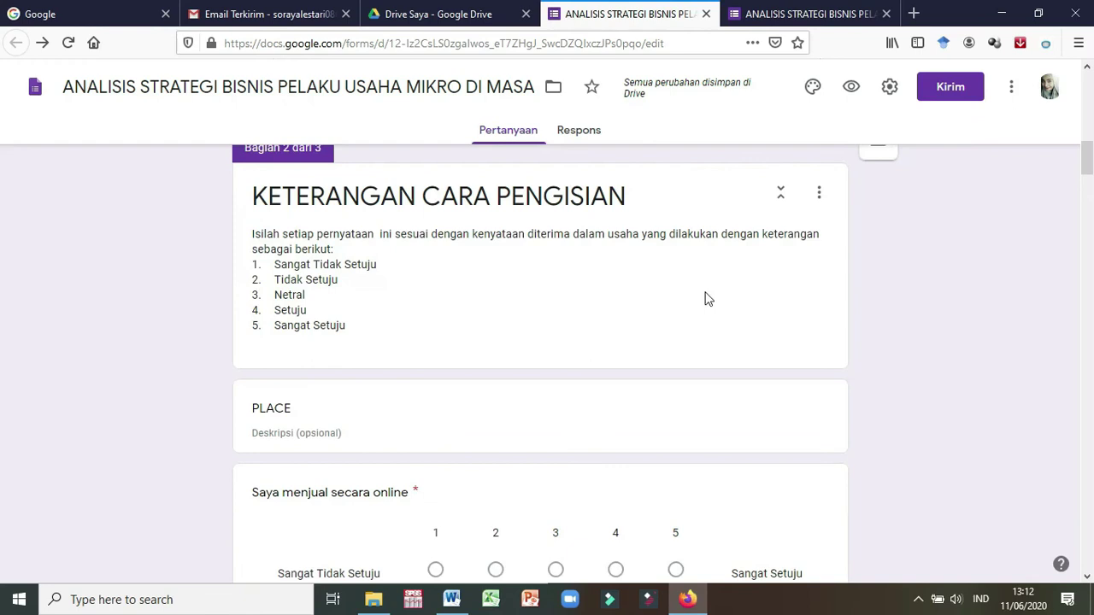
scroll(658, 290, "up", 3)
left_click(667, 258)
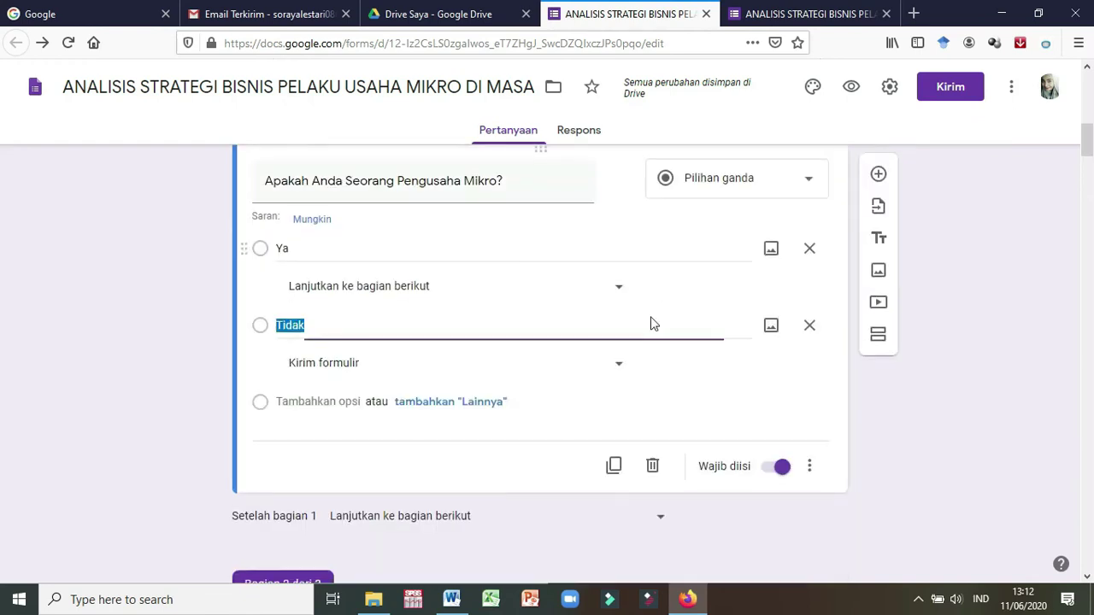
scroll(650, 319, "down", 3)
scroll(651, 323, "up", 4)
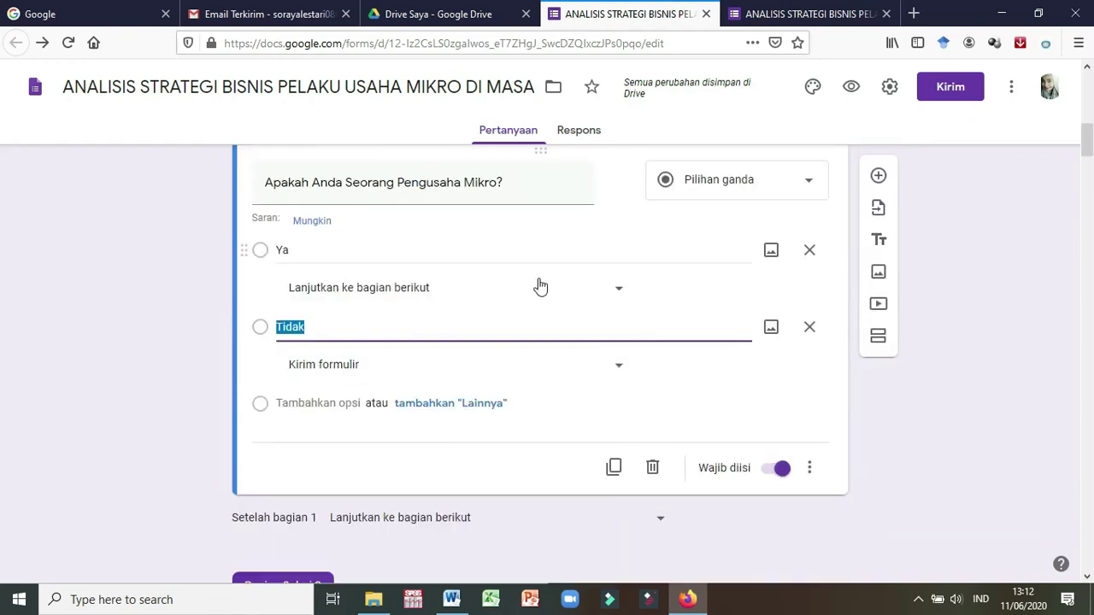
scroll(513, 307, "up", 2)
scroll(496, 333, "down", 1)
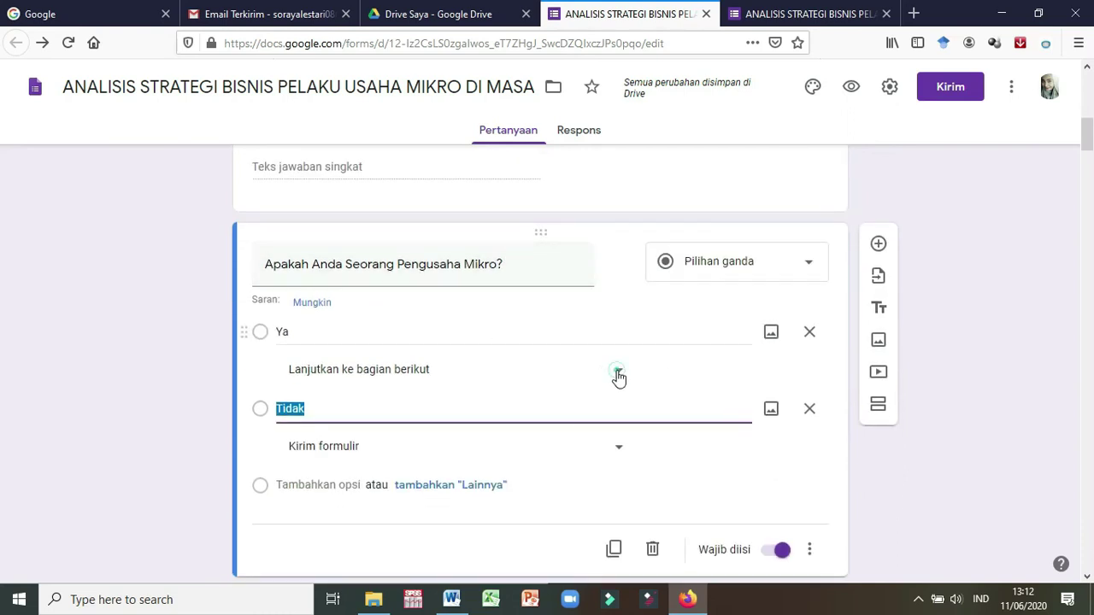
left_click(468, 385)
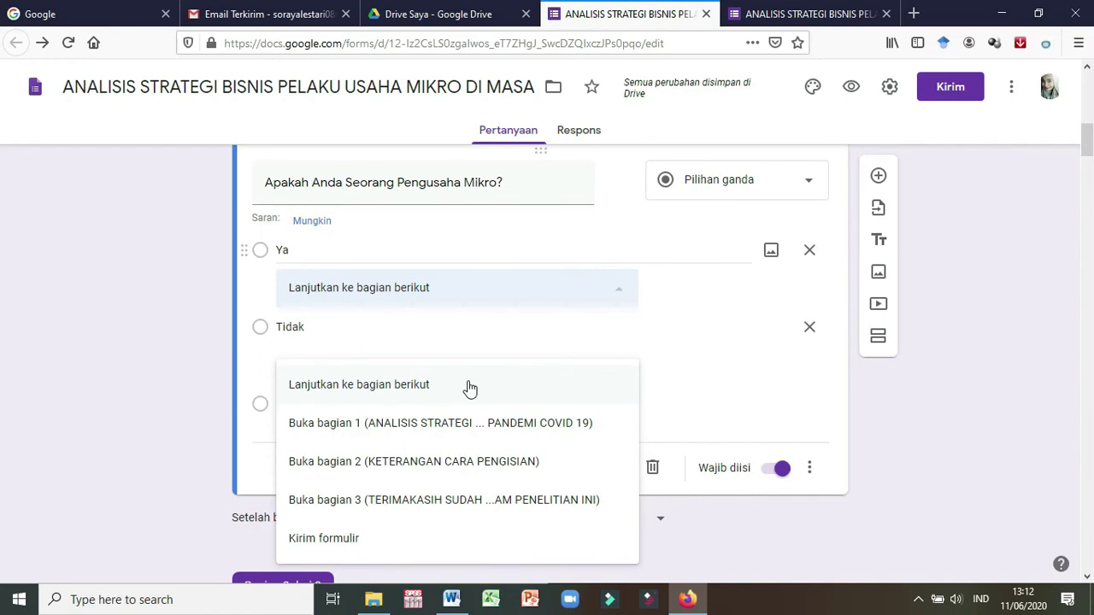
left_click(460, 465)
left_click(324, 539)
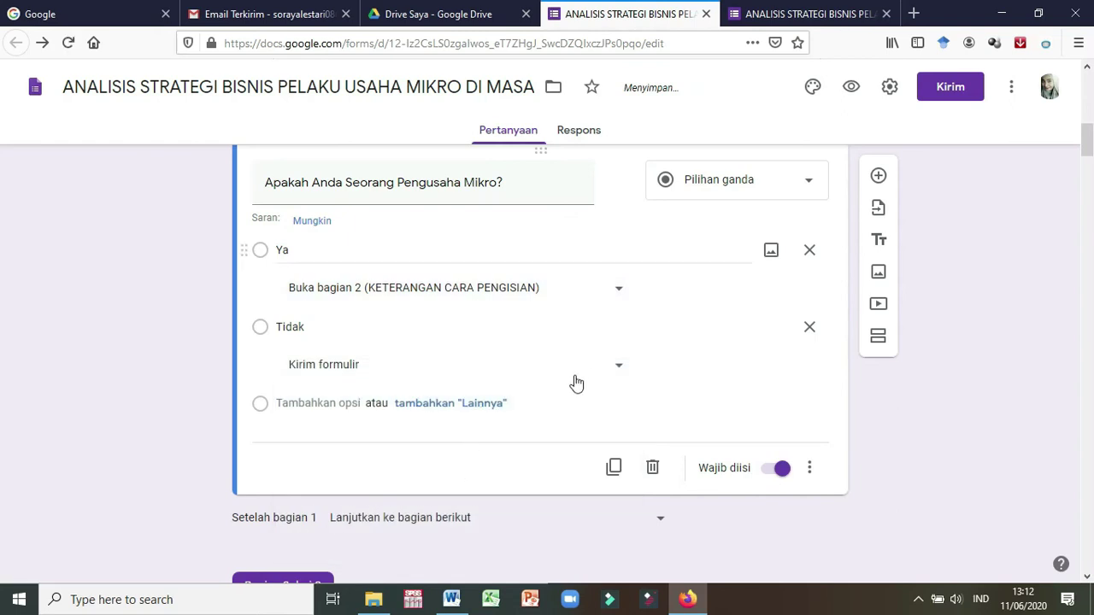
left_click(619, 371)
left_click(506, 364)
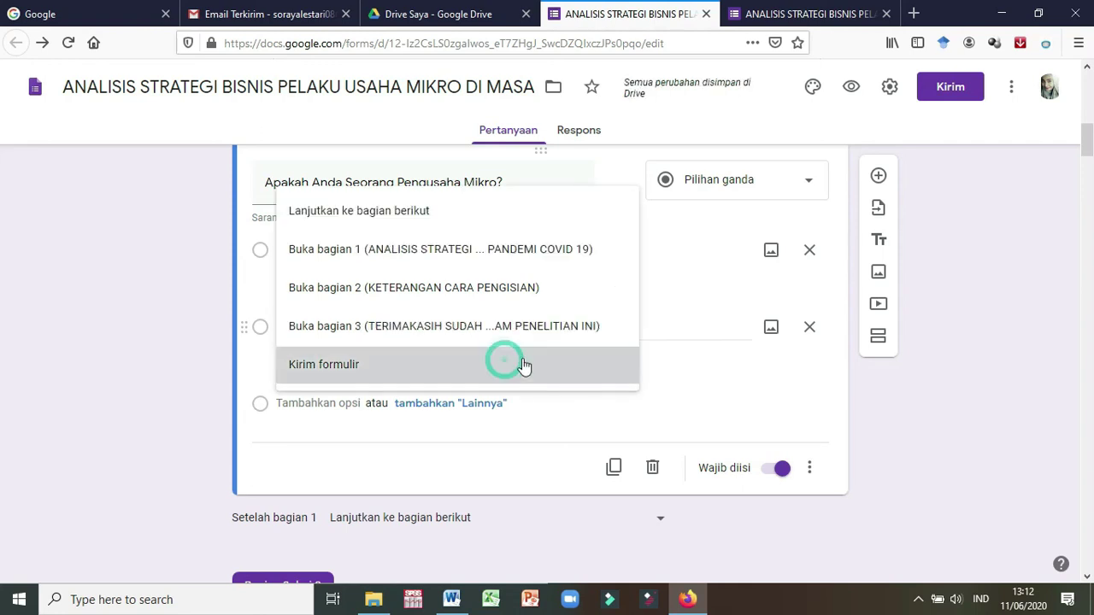
Review the destination choices for the Pengusaha Mikro question's Ya answer, keeping section 2 (KETERANGAN CARA PENGISIAN) selected
scroll(851, 312, "up", 4)
scroll(853, 300, "up", 5)
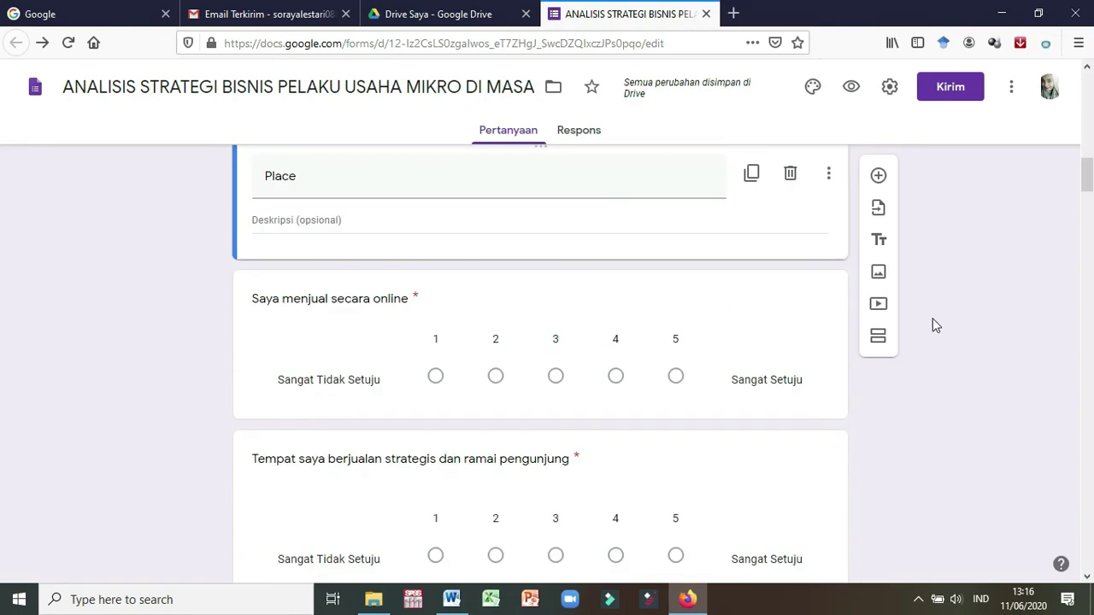
scroll(932, 318, "up", 5)
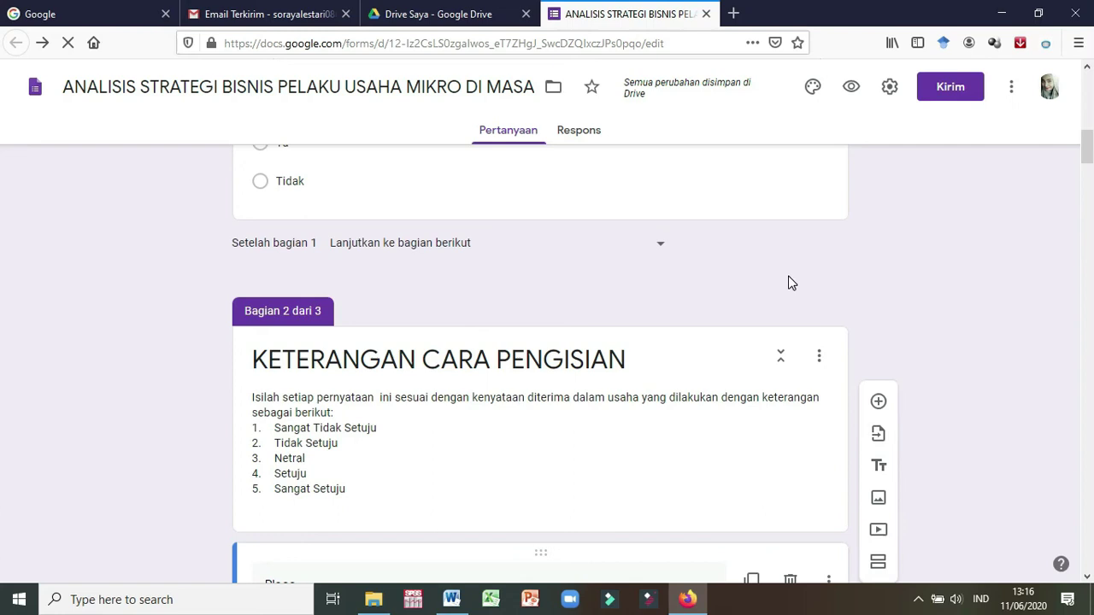
scroll(941, 334, "down", 2)
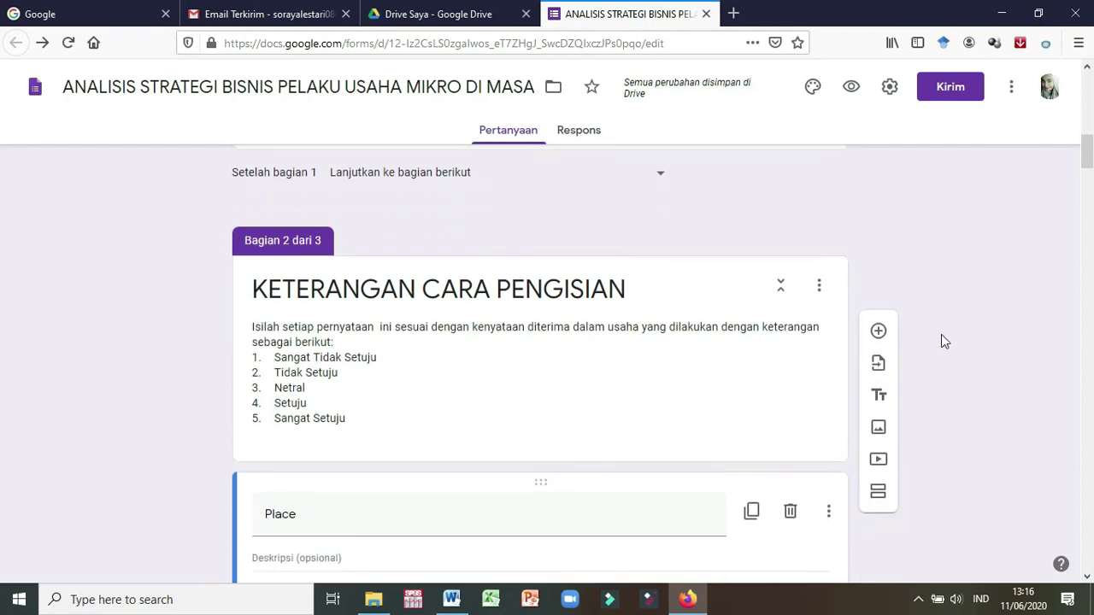
scroll(940, 334, "up", 7)
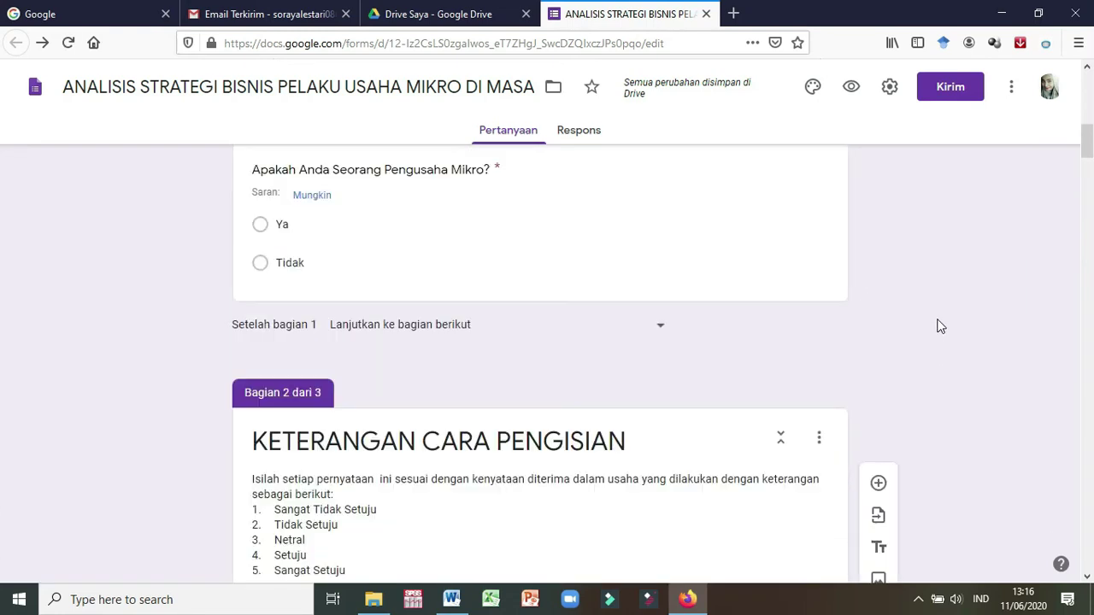
left_click(538, 407)
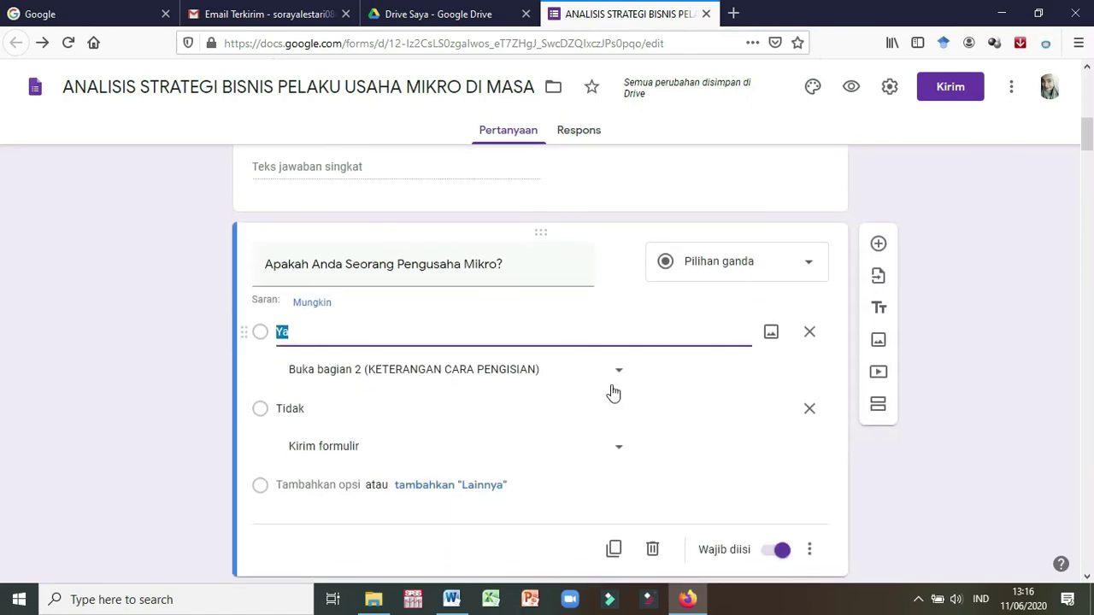
left_click(617, 382)
left_click(619, 380)
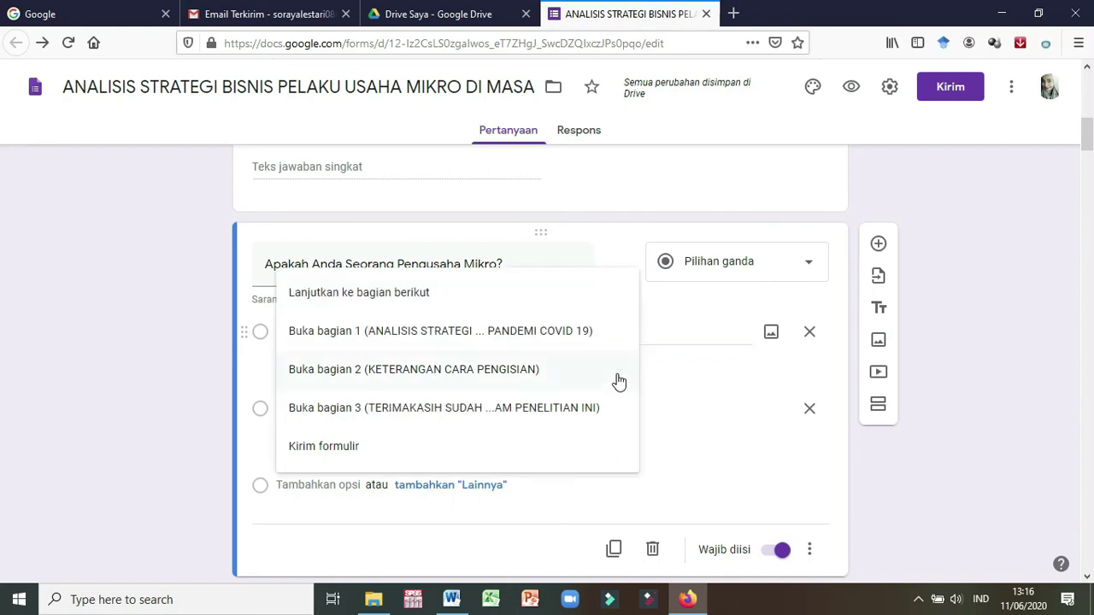
left_click(526, 379)
left_click(913, 425)
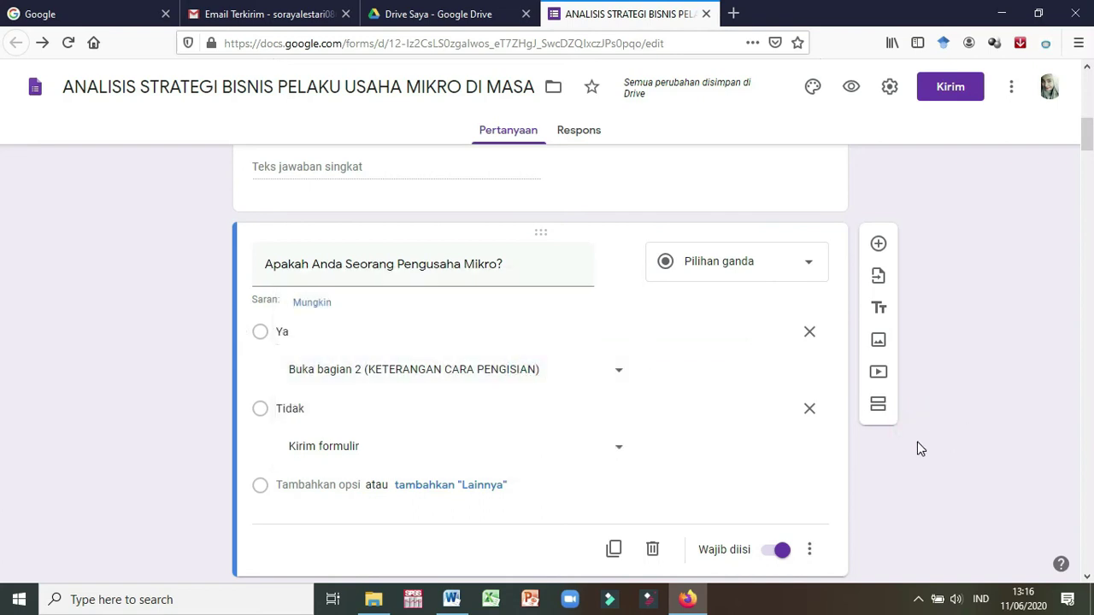
Insert a new section directly after the Place title block, ahead of the "Saya menjual secara online" question
scroll(920, 448, "down", 5)
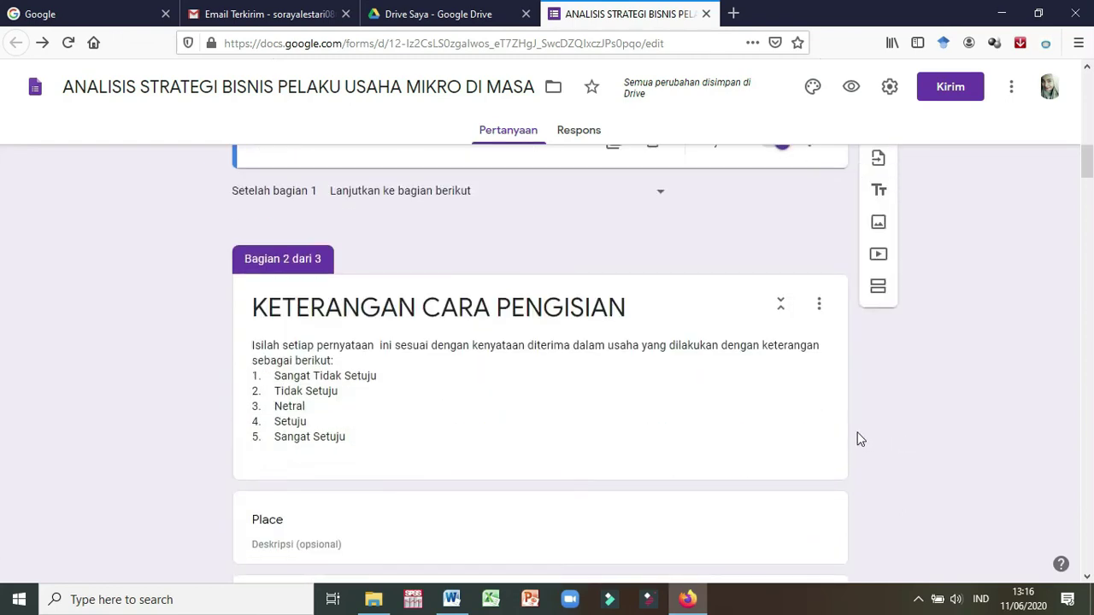
scroll(855, 438, "down", 1)
left_click(670, 440)
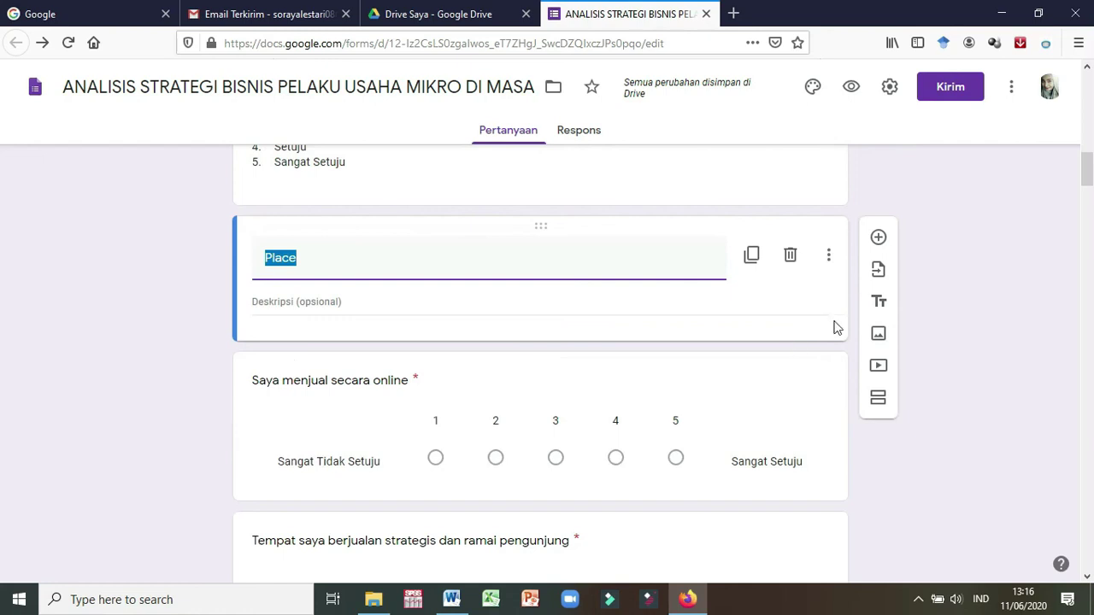
left_click(876, 401)
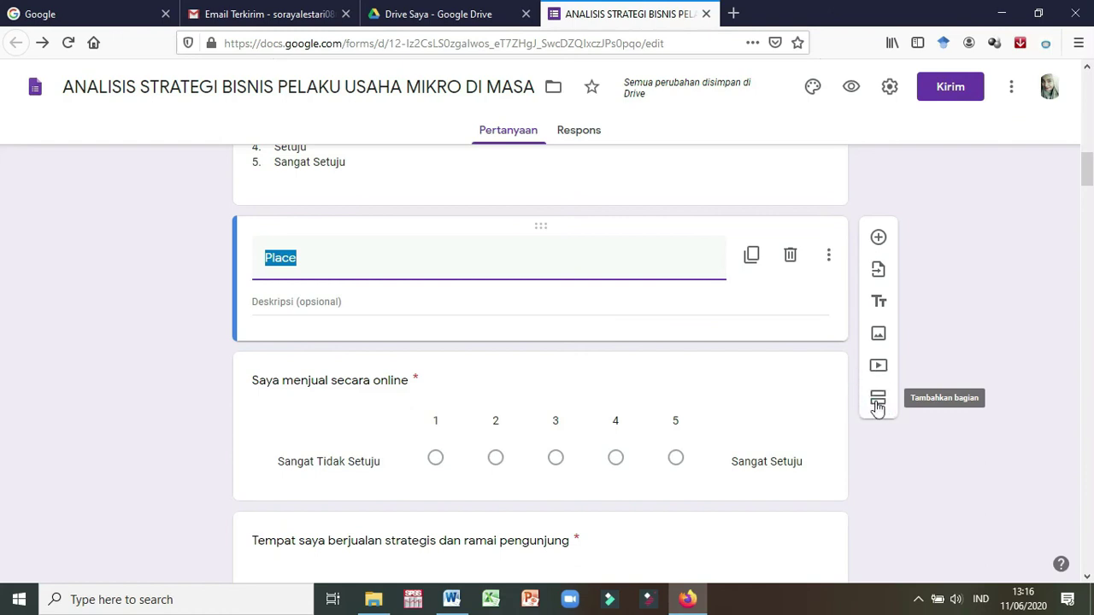
left_click(877, 401)
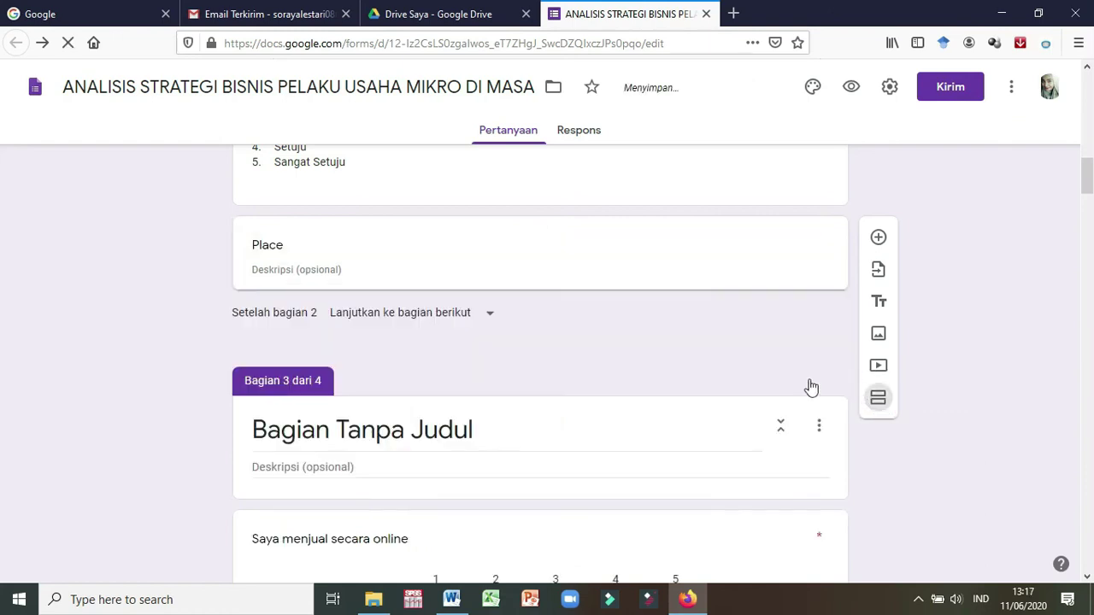
Delete the Place title block from the KETERANGAN CARA PENGISIAN section
scroll(710, 362, "up", 2)
left_click(777, 403)
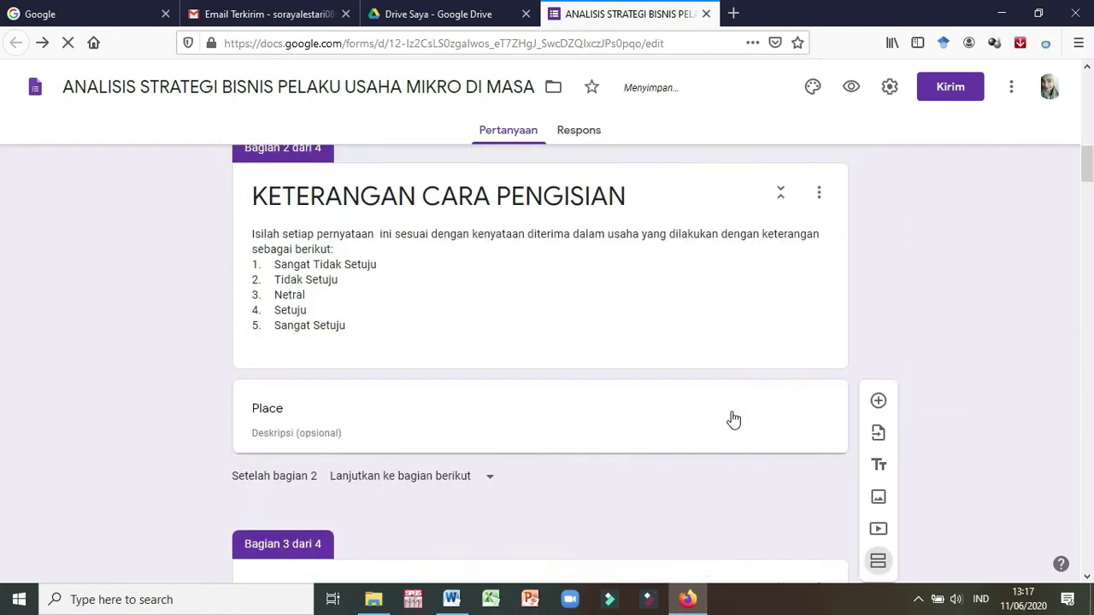
left_click(590, 409)
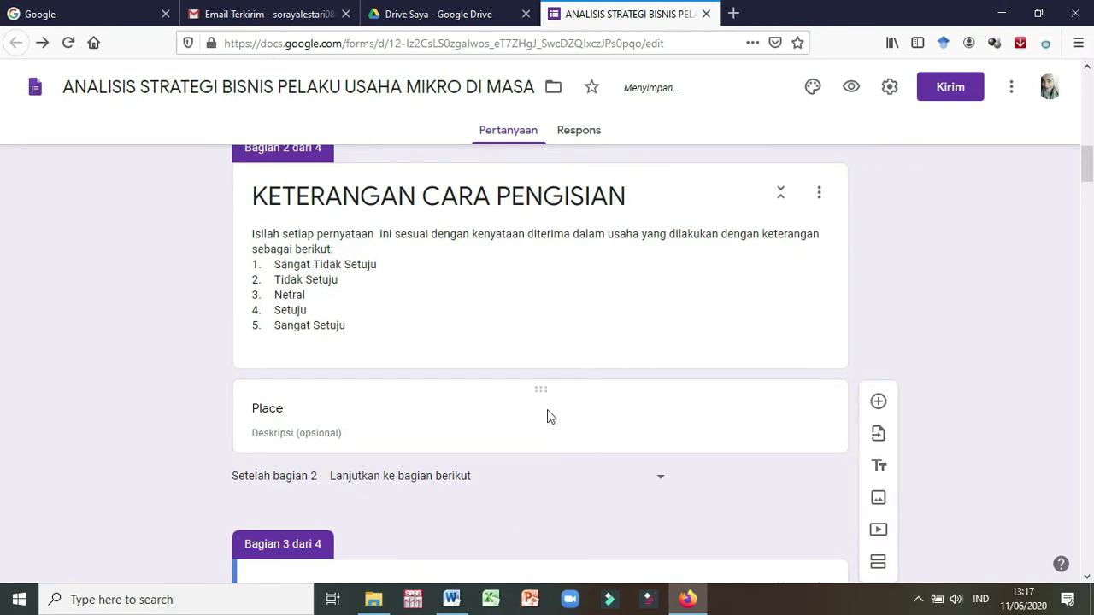
left_click(554, 397)
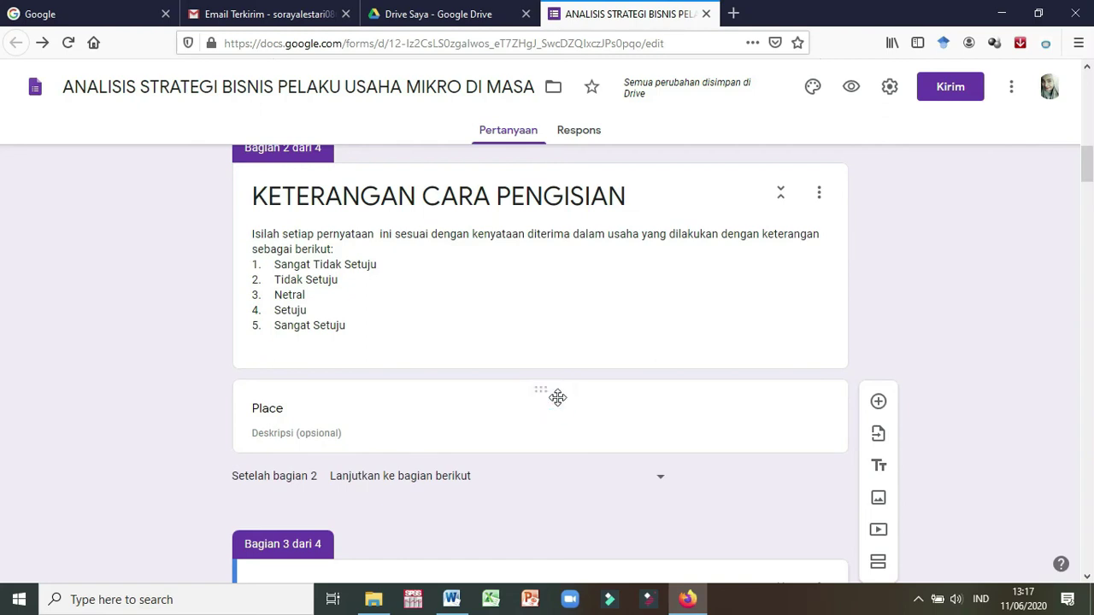
left_click(791, 421)
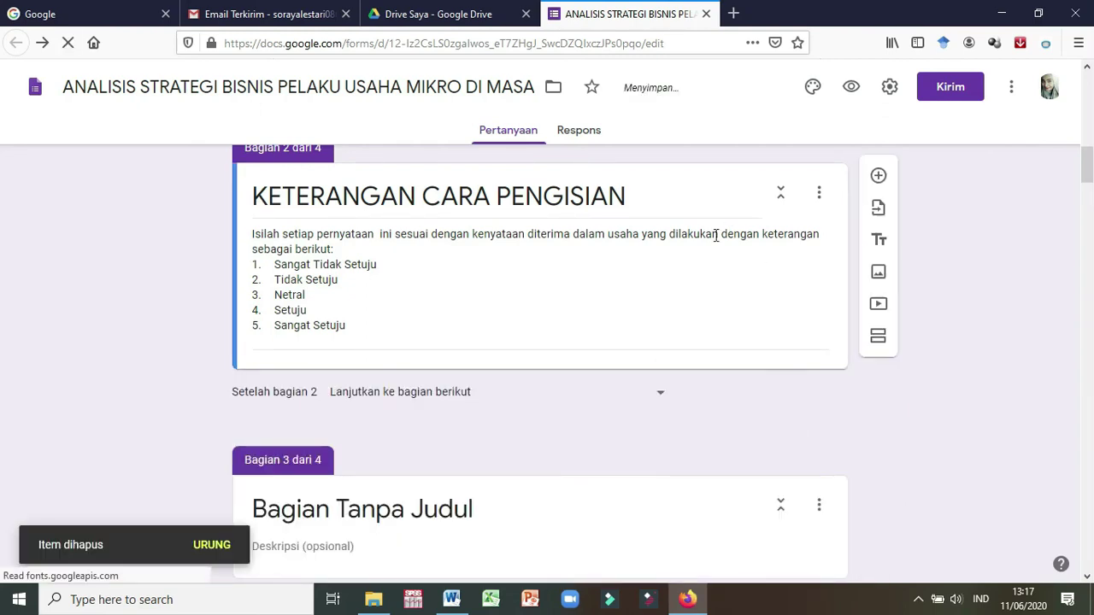
Open the form's preview to test the revised section flow
scroll(665, 282, "up", 3)
scroll(666, 282, "down", 4)
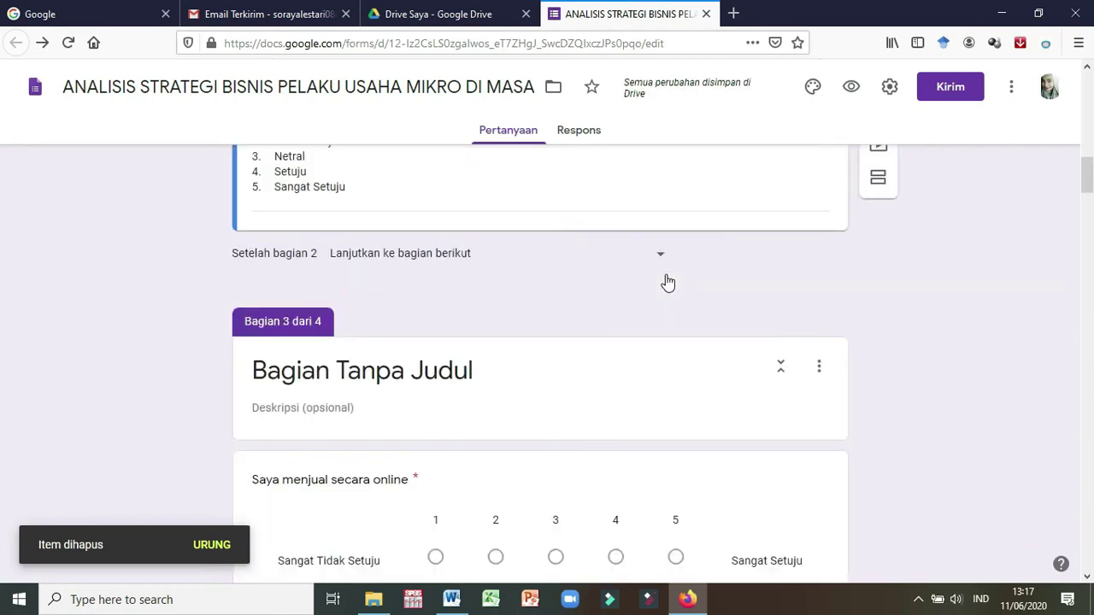
scroll(667, 273, "up", 5)
scroll(678, 266, "up", 2)
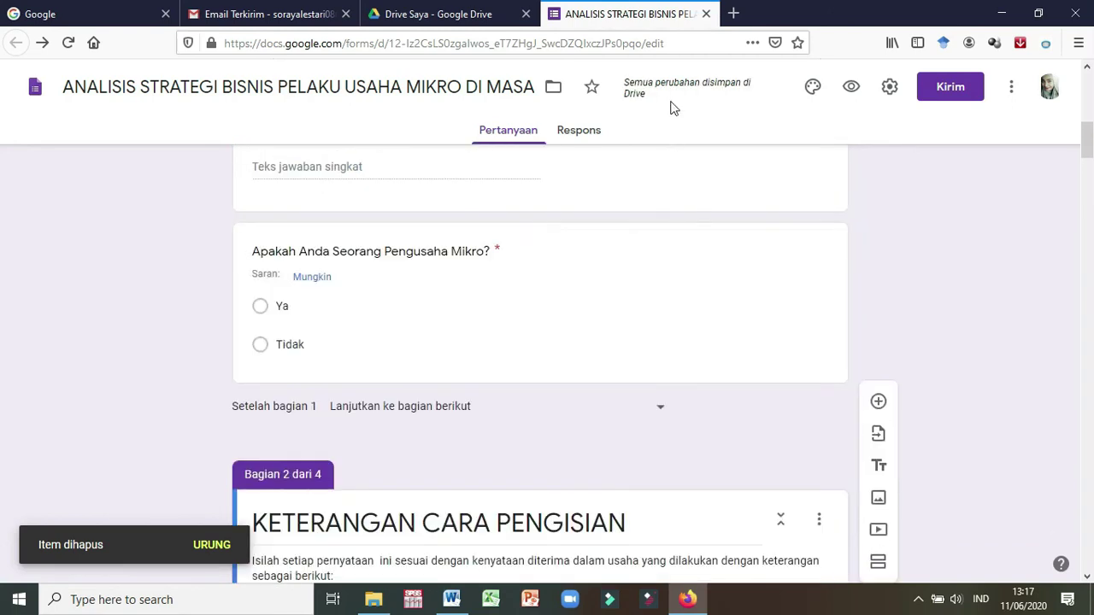
left_click(851, 89)
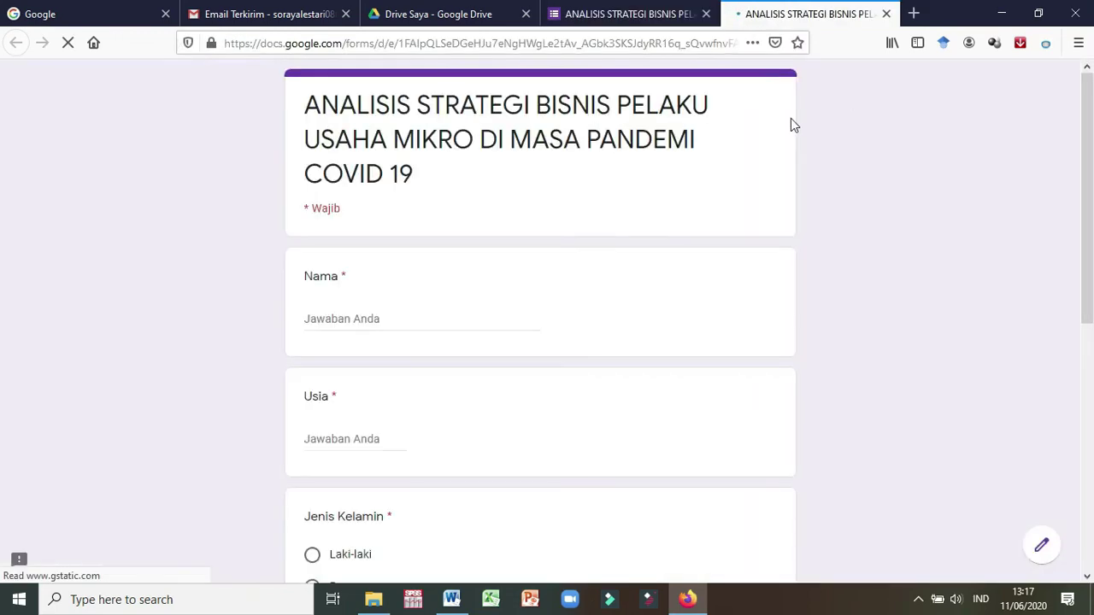
Enter a sample respondent's name under Nama and 28 as the Usia
left_click(335, 325)
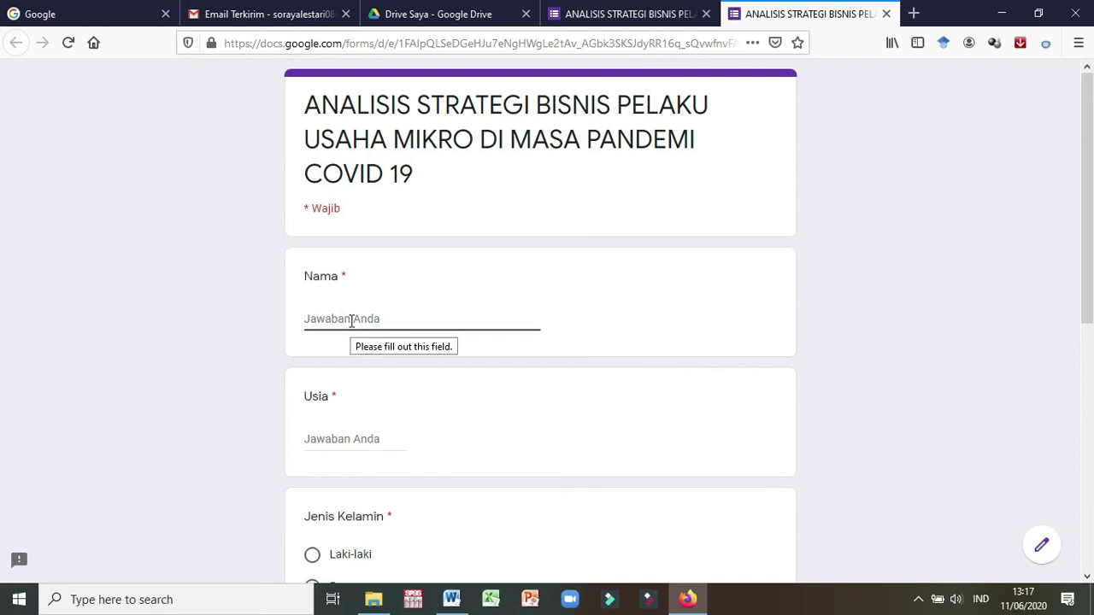
type("Budi")
left_click(348, 426)
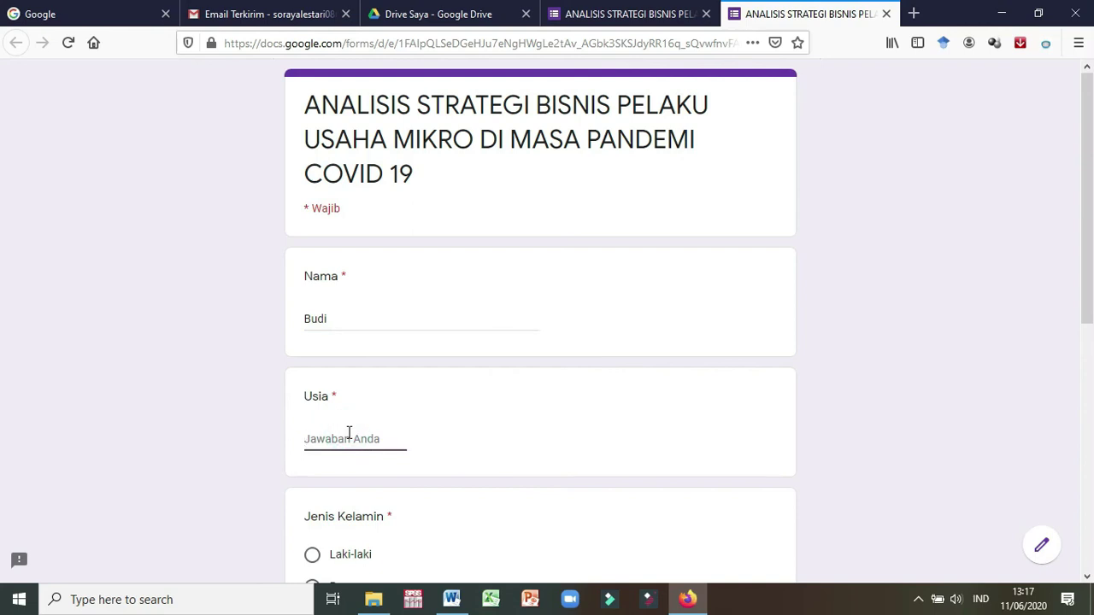
type("28")
scroll(299, 512, "down", 2)
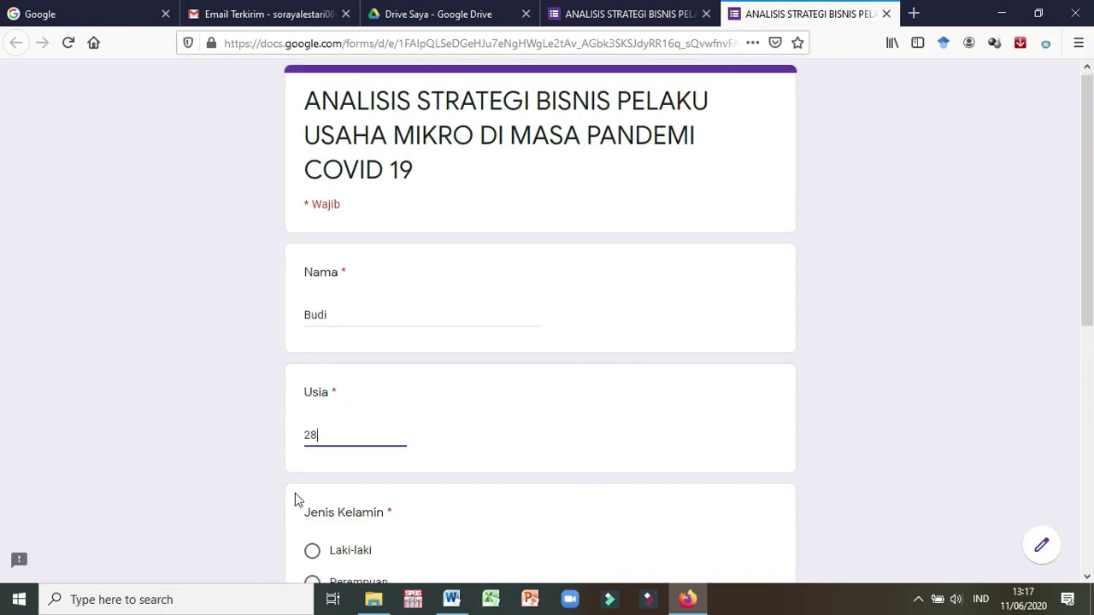
Choose Laki-laki for Jenis Kelamin and enter Kelontong as the Jenis Usaha
scroll(317, 481, "down", 3)
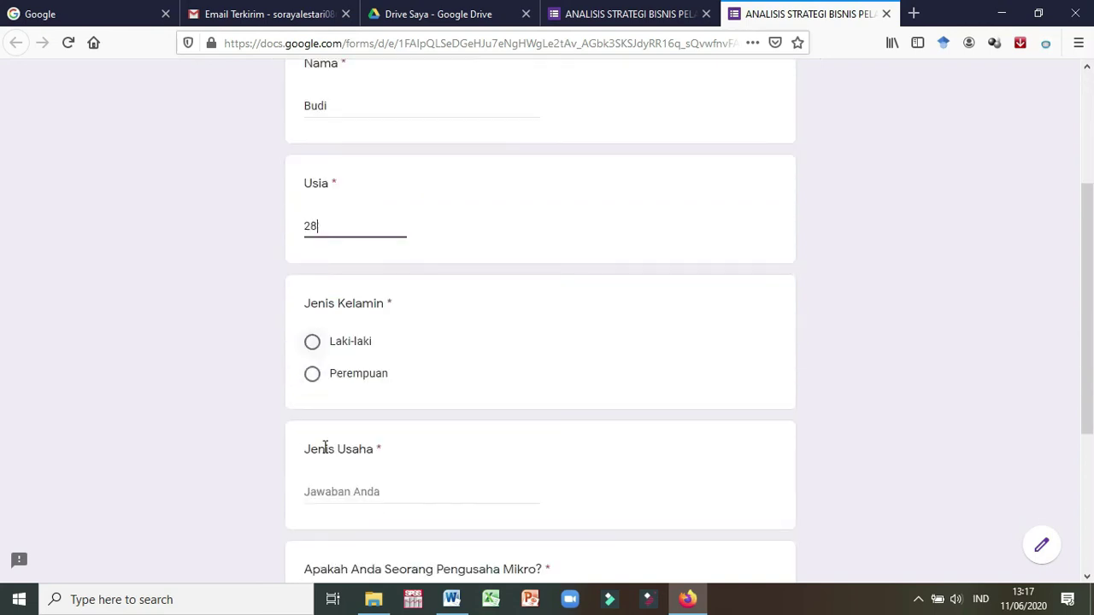
left_click(311, 316)
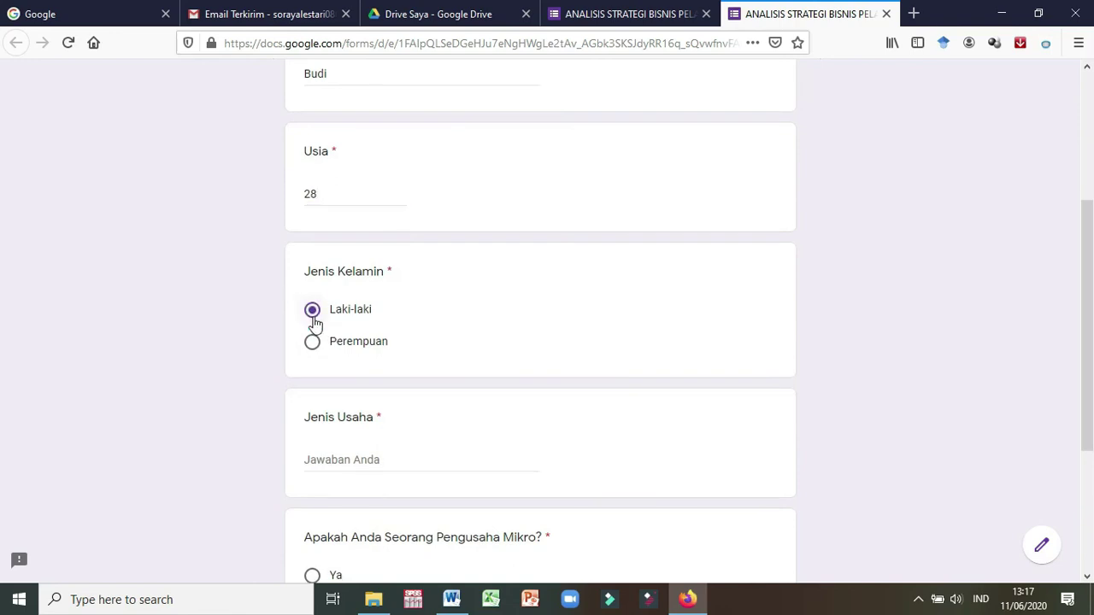
scroll(318, 393, "down", 3)
left_click(344, 296)
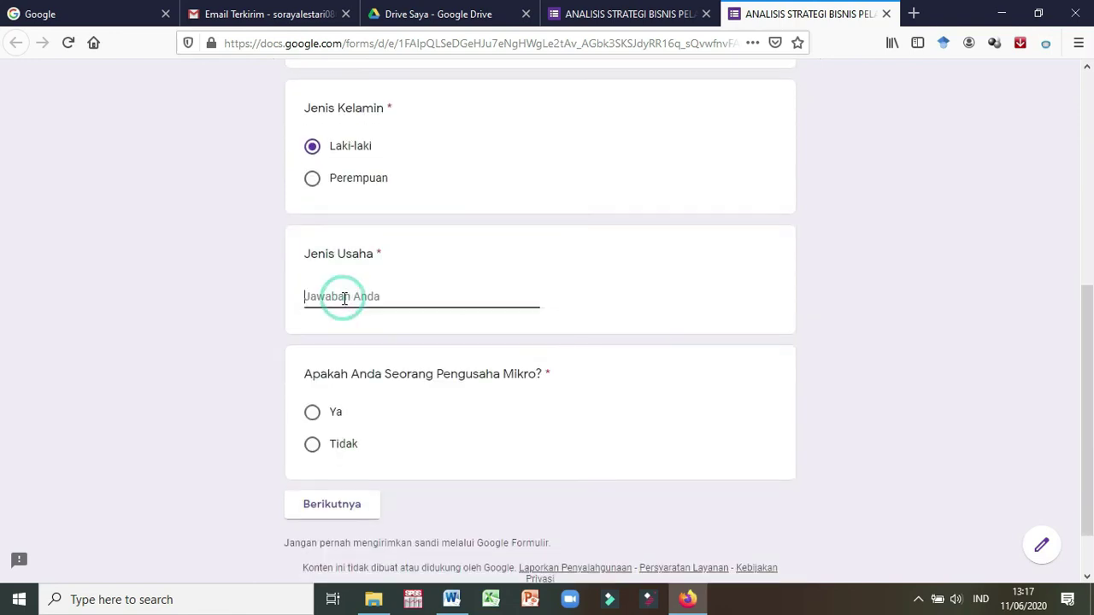
type("Kelontong")
Answer Ya to the Pengusaha Mikro question and continue past the KETERANGAN CARA PENGISIAN section to the rating statements
scroll(419, 398, "down", 2)
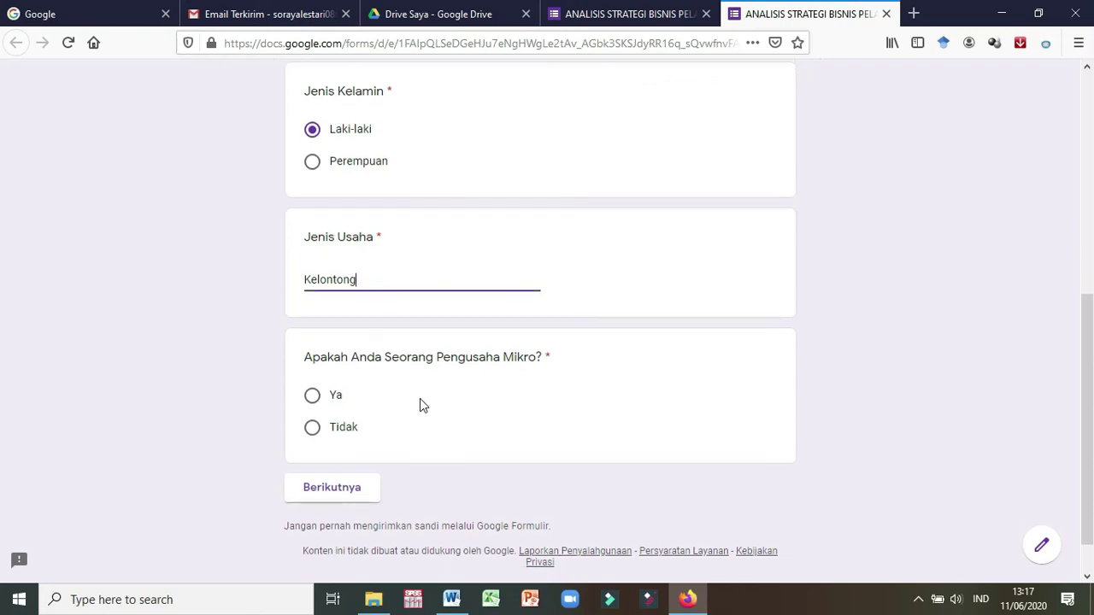
left_click(313, 350)
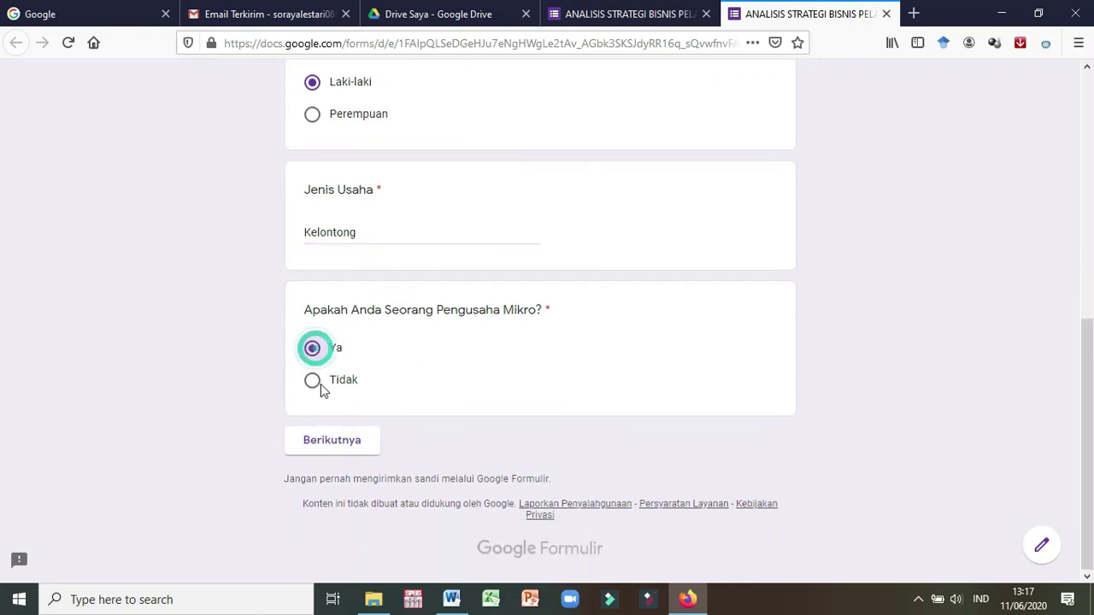
left_click(322, 448)
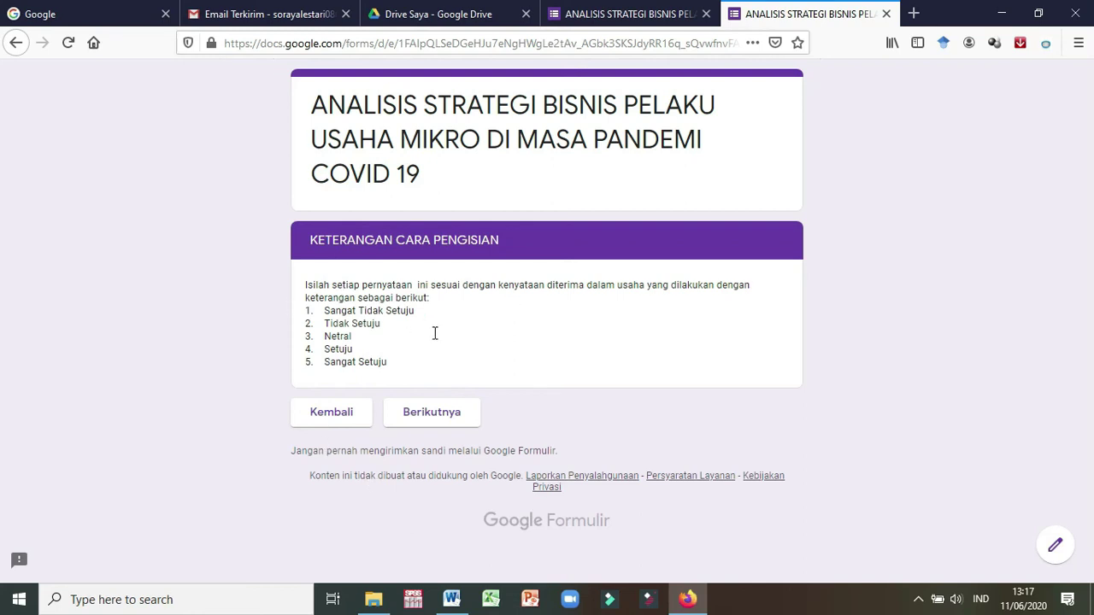
left_click(446, 417)
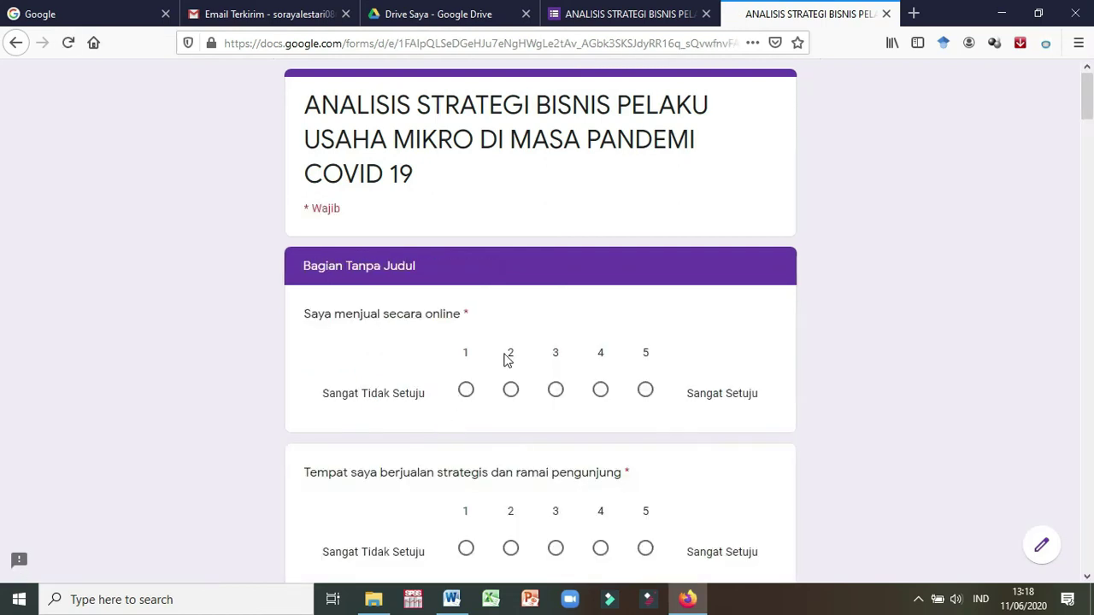
Rate "Saya menjual secara online" 5 and "Tempat saya berjualan strategis dan ramai pengunjung" 4
scroll(569, 282, "down", 3)
scroll(569, 282, "up", 3)
left_click(646, 391)
scroll(643, 441, "down", 1)
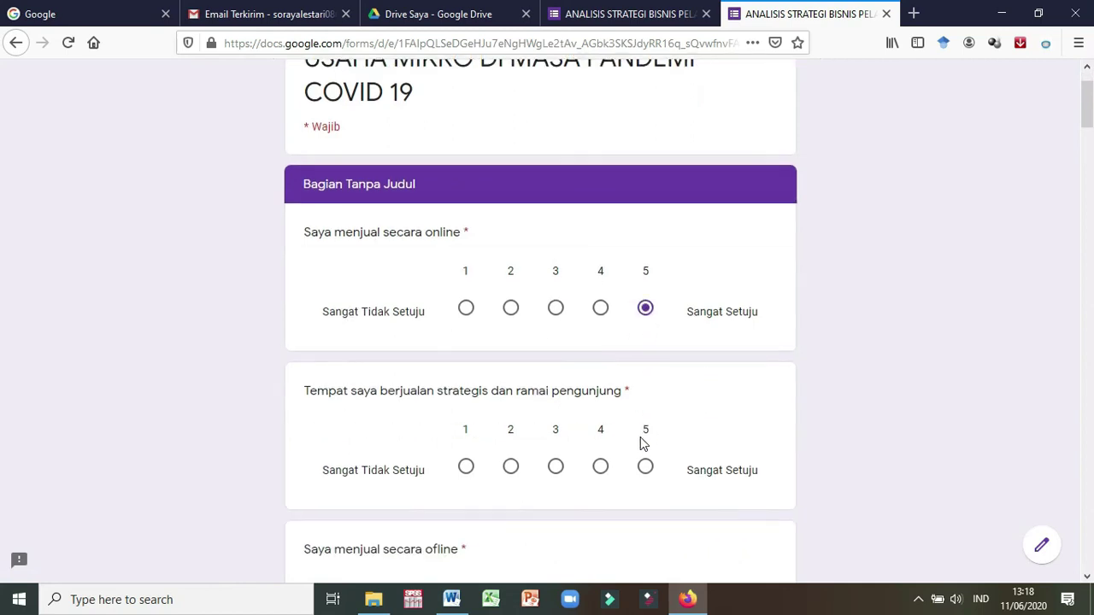
scroll(633, 450, "down", 1)
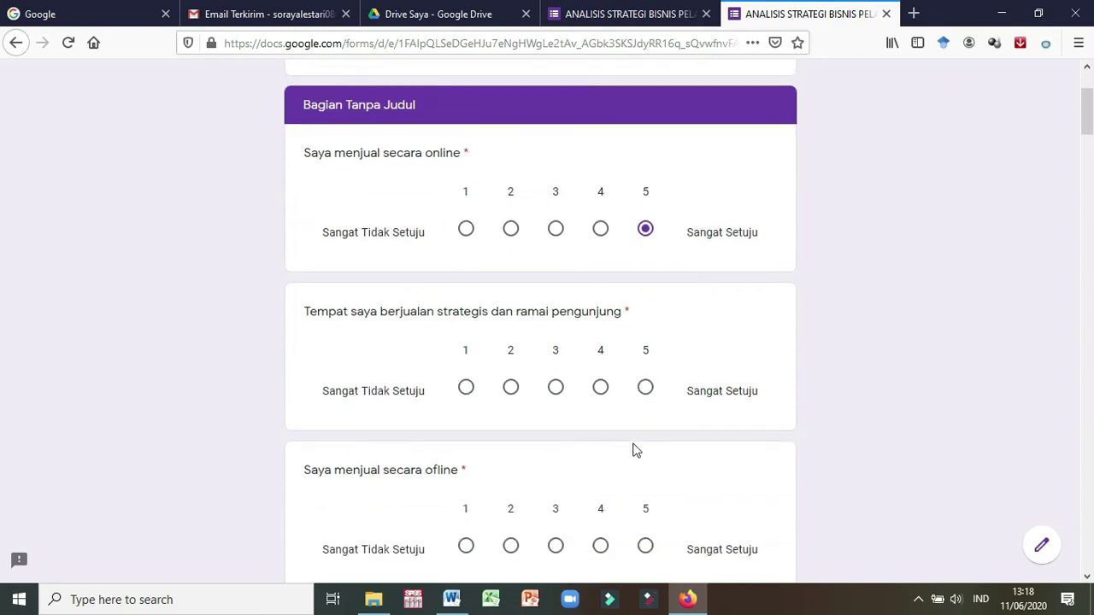
left_click(602, 393)
Rate "Saya menjual secara ofline" 4, and the statements on seasonal selling, being a long-known seller, and halal and POM labels 5
scroll(590, 402, "down", 2)
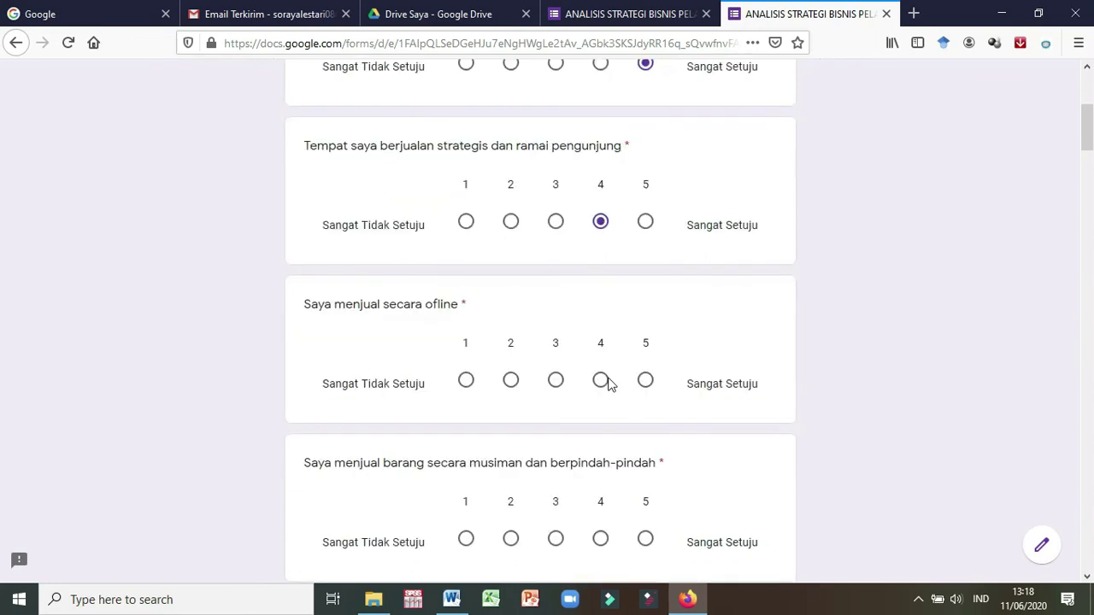
left_click(601, 380)
scroll(642, 391, "down", 2)
left_click(647, 376)
scroll(640, 424, "down", 1)
scroll(636, 423, "down", 2)
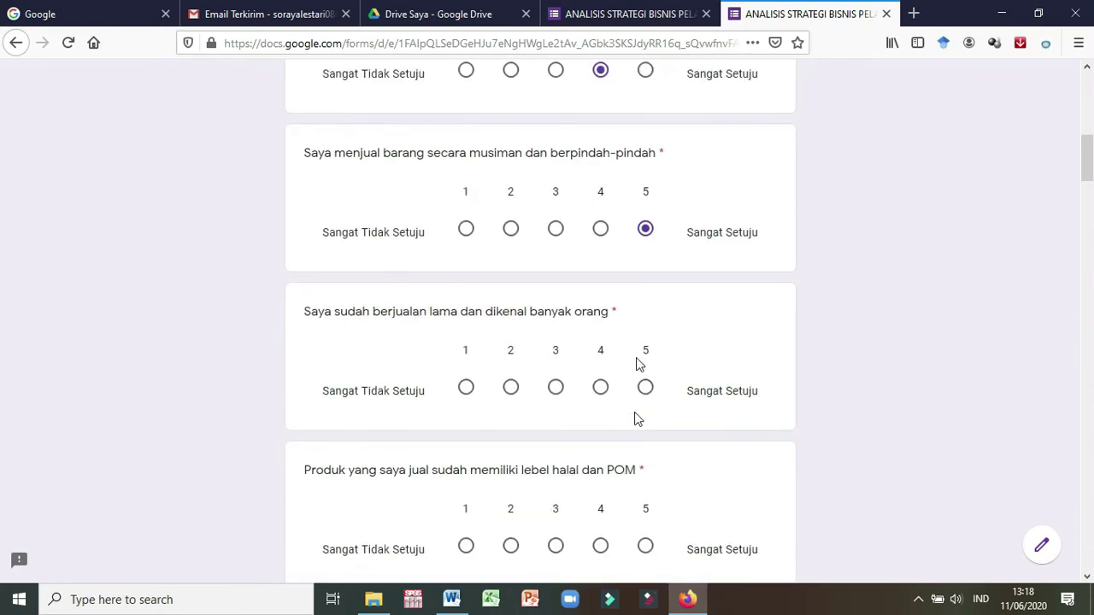
left_click(645, 371)
left_click(645, 530)
Rate the statement on finding product shortcomings 4, high product quality 5, and packaging that meets the standard 4
scroll(646, 513, "down", 4)
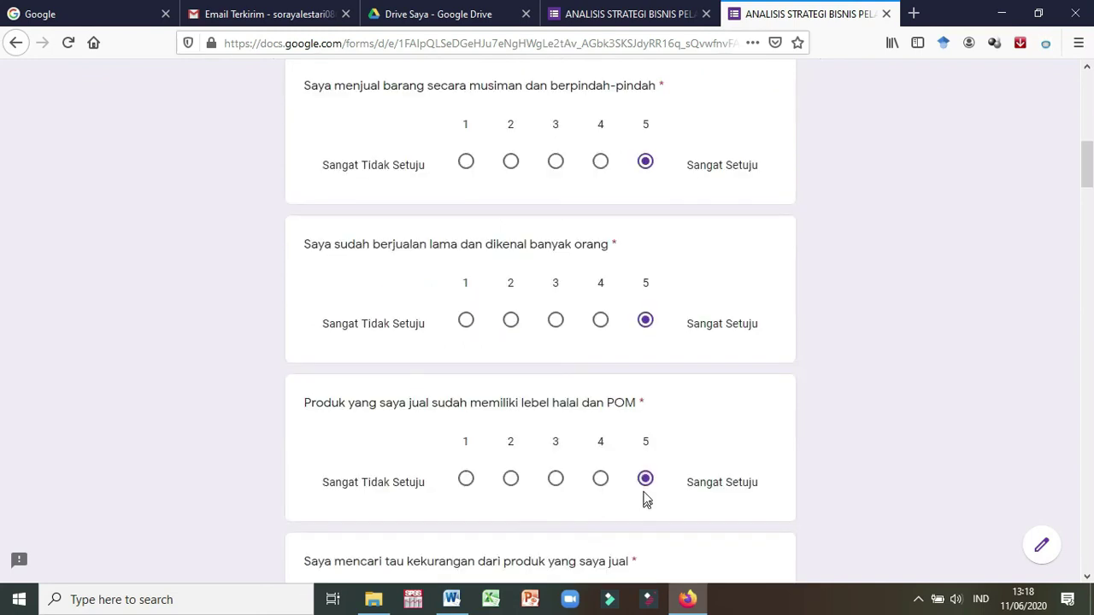
left_click(602, 366)
left_click(646, 520)
scroll(647, 514, "down", 3)
left_click(604, 433)
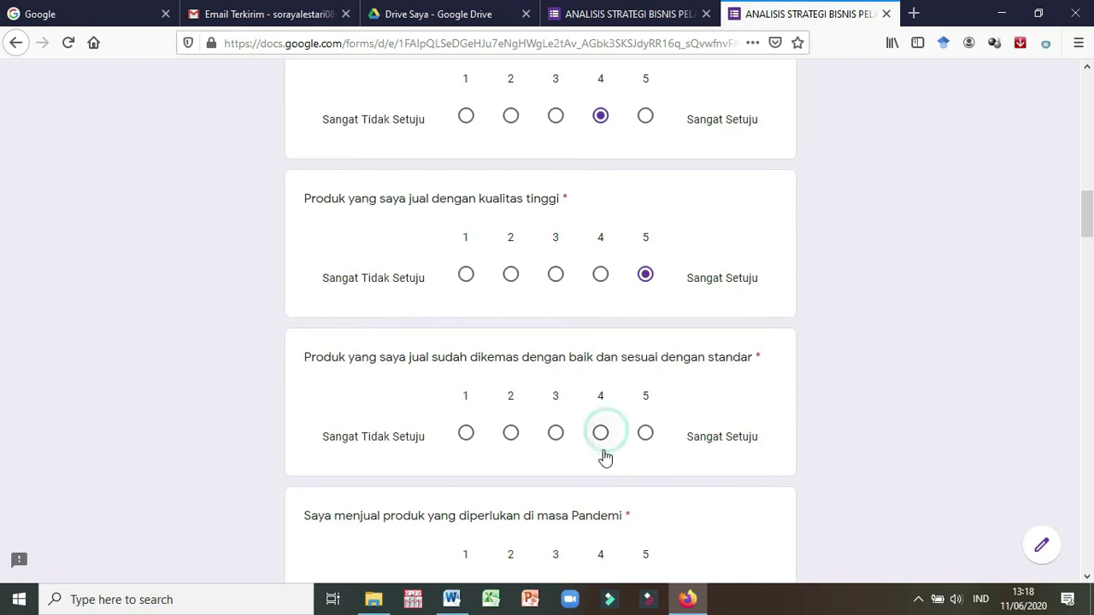
left_click(601, 434)
Give a 4 to the statements on products needed in the pandemic, cheap prices, and prices calculated from the materials used
scroll(603, 472, "down", 2)
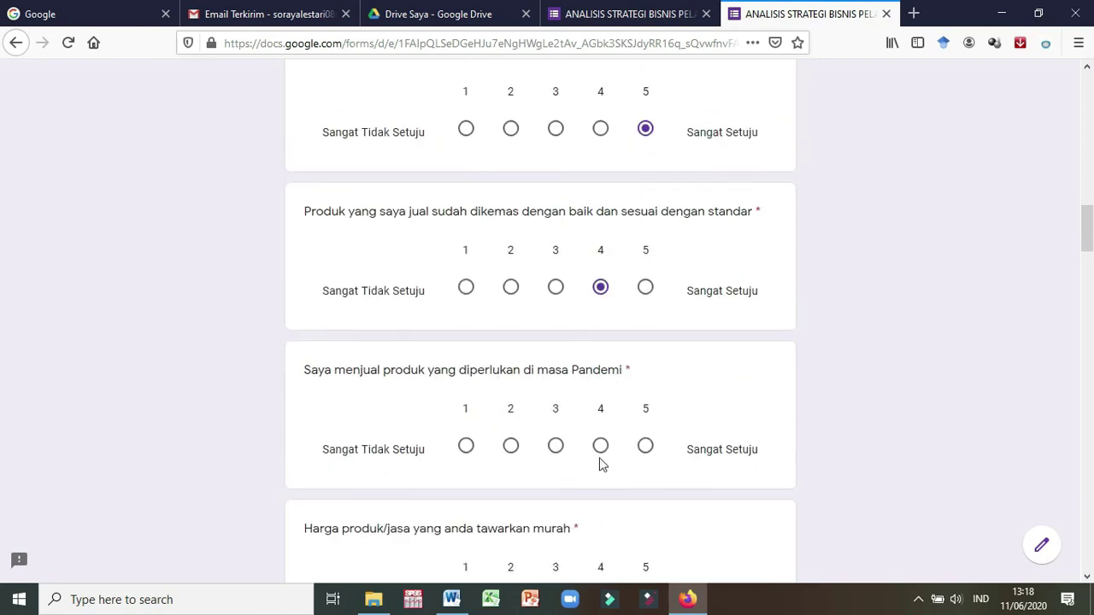
left_click(601, 428)
scroll(607, 411, "down", 4)
left_click(600, 262)
left_click(602, 421)
Rate difficulty controlling prices 4, and the statements on undercutting competitors, accepting lower prices to sell out, and discounts 5
scroll(603, 440, "down", 3)
left_click(601, 331)
left_click(646, 492)
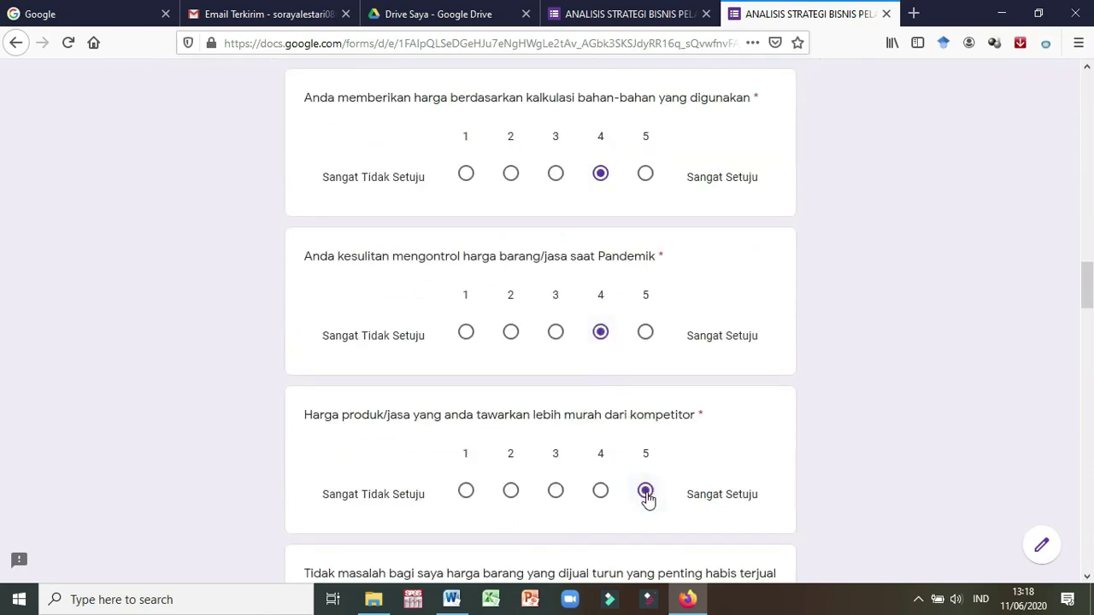
scroll(646, 496, "down", 4)
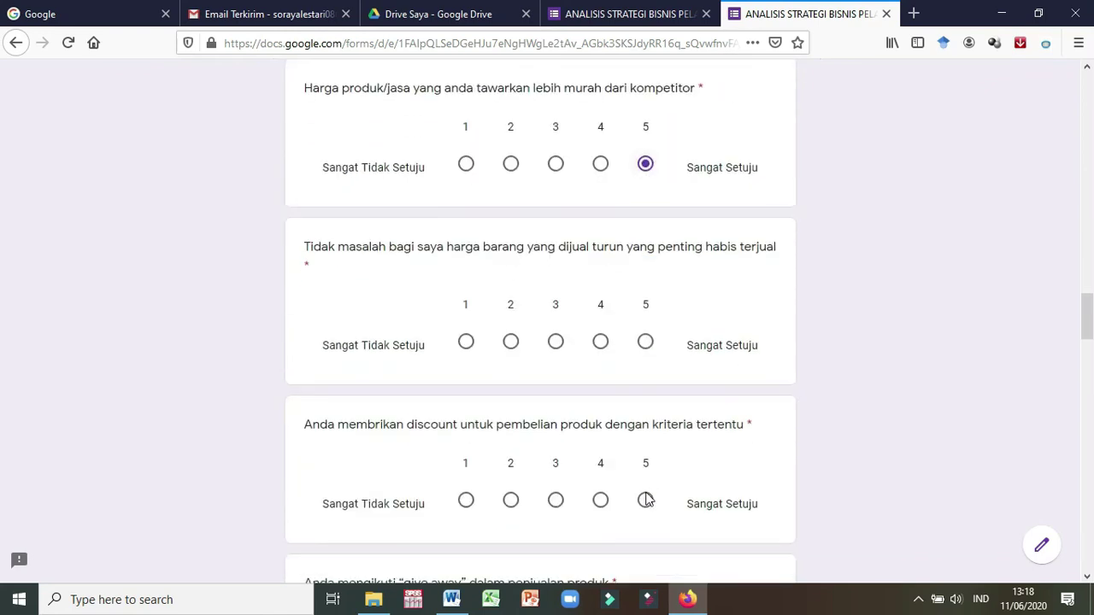
left_click(646, 343)
left_click(646, 501)
Give a 5 to the "give away" statement, the traditional promotion statement, and the one directly after it
scroll(645, 506, "down", 3)
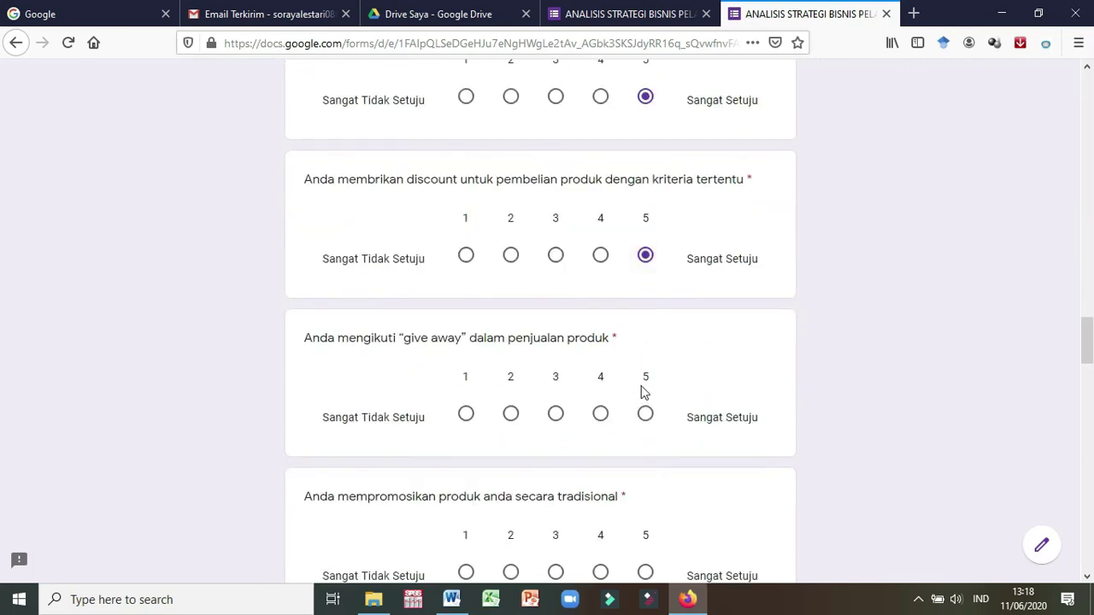
left_click(645, 415)
scroll(647, 416, "down", 4)
left_click(646, 248)
left_click(645, 405)
Give a 5 to the statements on selling through social media, technology increasing orders, and posting products on social media
scroll(647, 410, "down", 4)
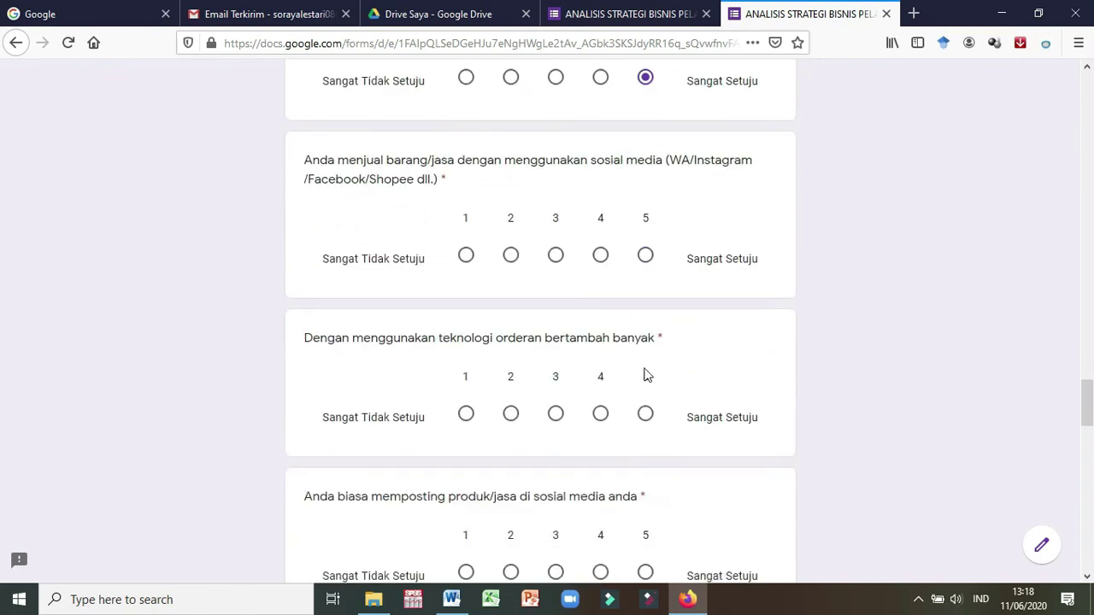
left_click(647, 257)
left_click(646, 414)
scroll(648, 419, "down", 4)
left_click(645, 247)
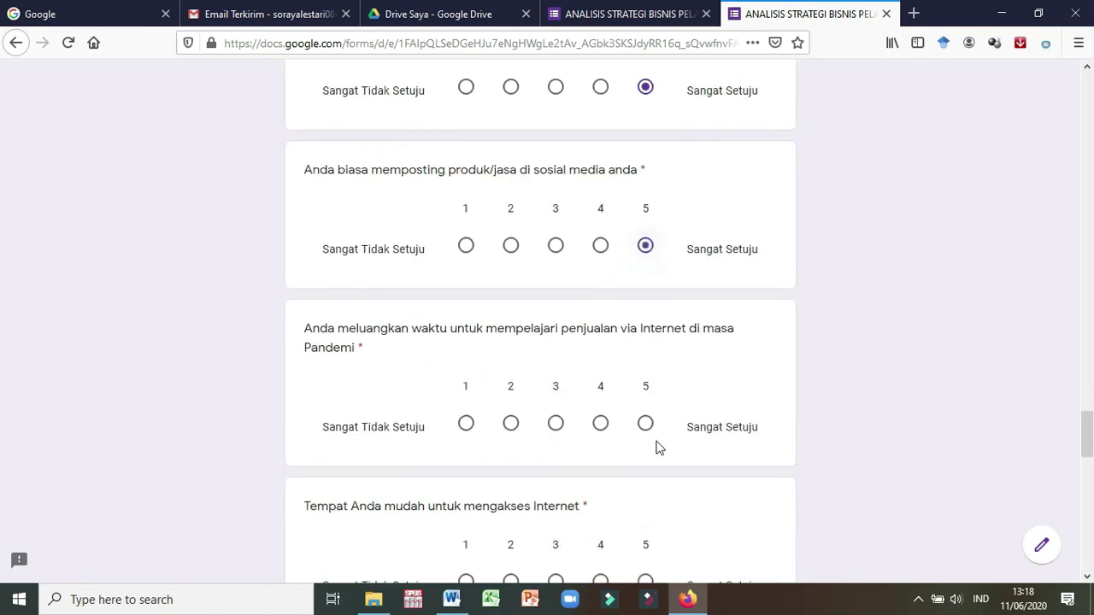
Rate taking time to learn Internet selling 5, easy Internet access 4, and "Anda senang menggunakan Internet" 5
left_click(646, 425)
scroll(637, 428, "down", 3)
left_click(601, 340)
left_click(645, 496)
Rate trying new things 4, joining webinars 5, learning marketing through Youtube and Instagram 4, and discussing entrepreneurship 5
scroll(648, 494, "down", 4)
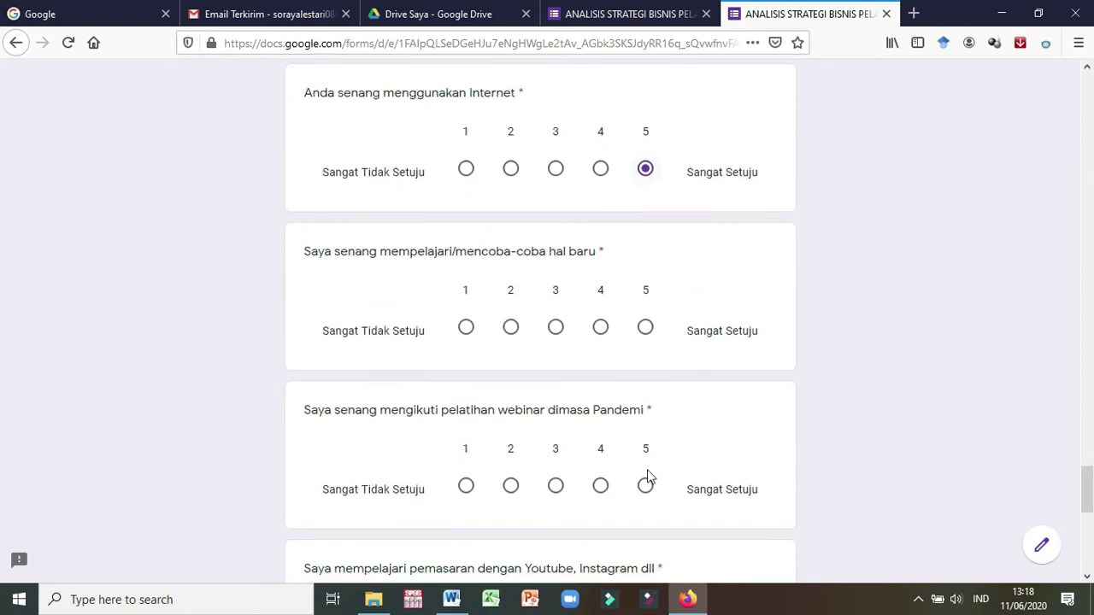
left_click(602, 332)
left_click(645, 487)
left_click(647, 487)
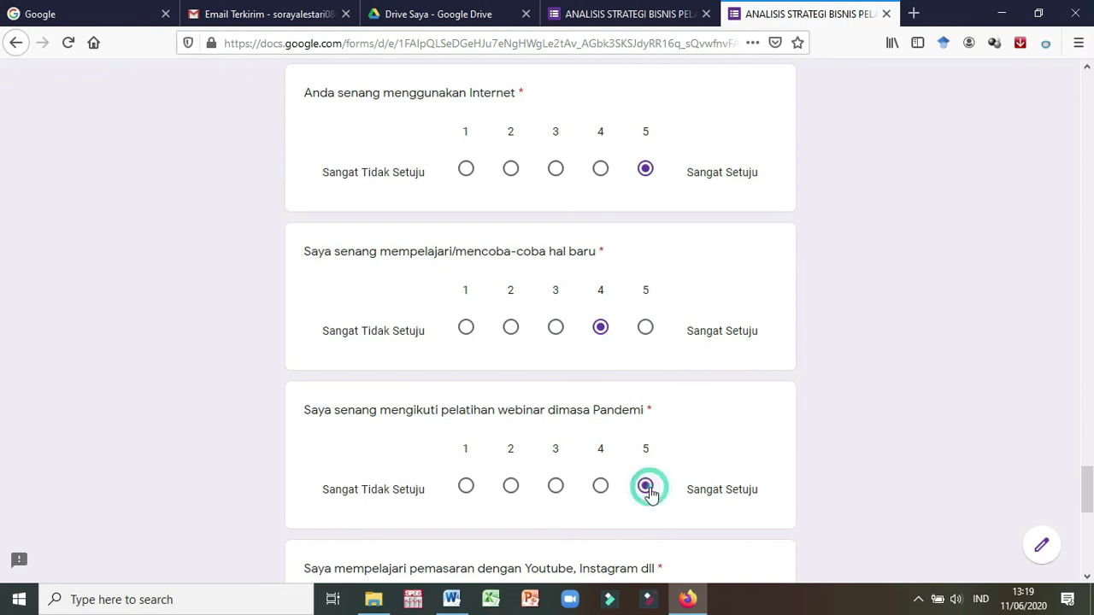
scroll(652, 494, "down", 4)
left_click(604, 323)
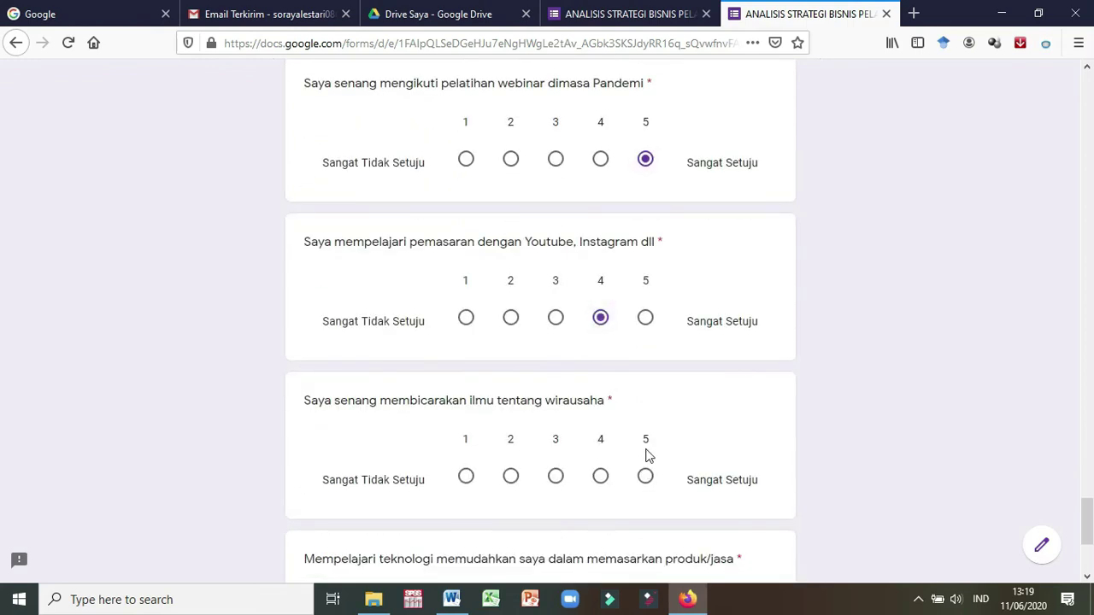
left_click(650, 483)
Rate the final statement on technology easing marketing 5, continue to the TERIMAKASIH section and submit the response
scroll(649, 484, "down", 3)
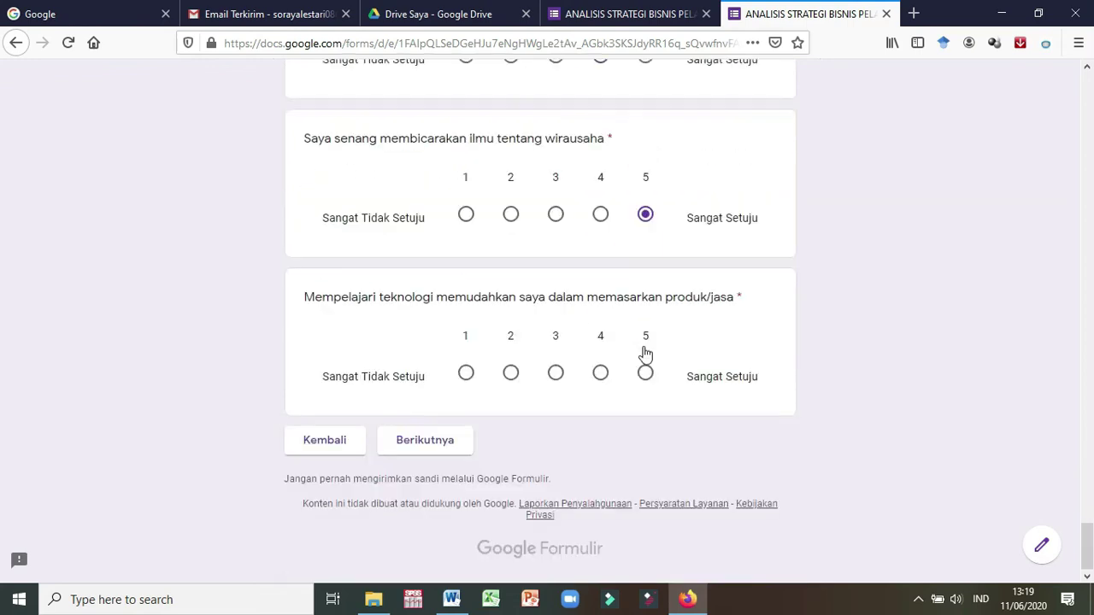
left_click(646, 370)
left_click(450, 446)
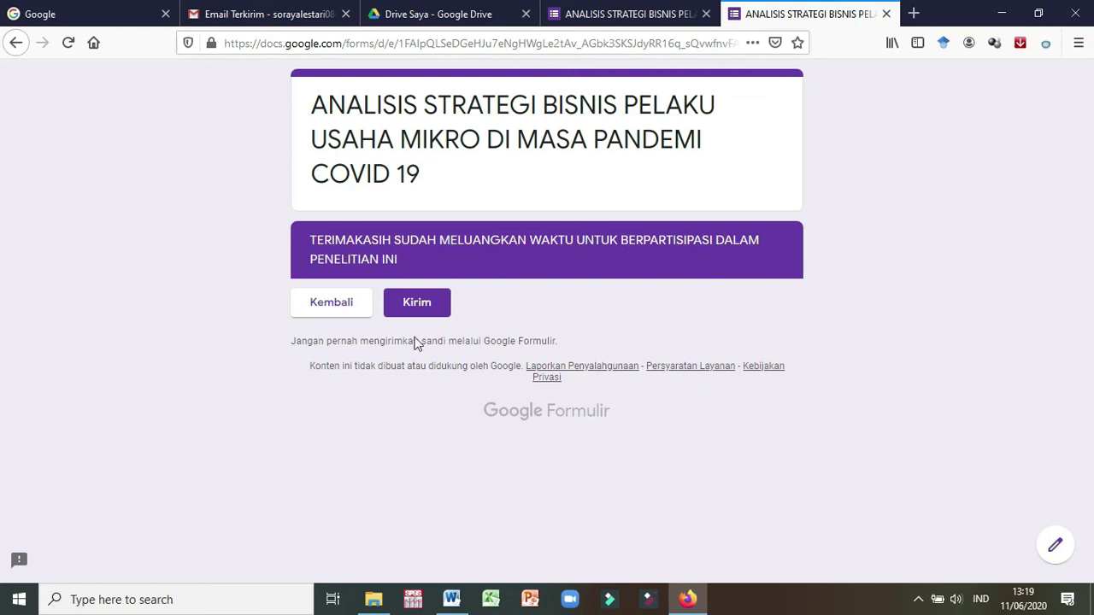
left_click(417, 305)
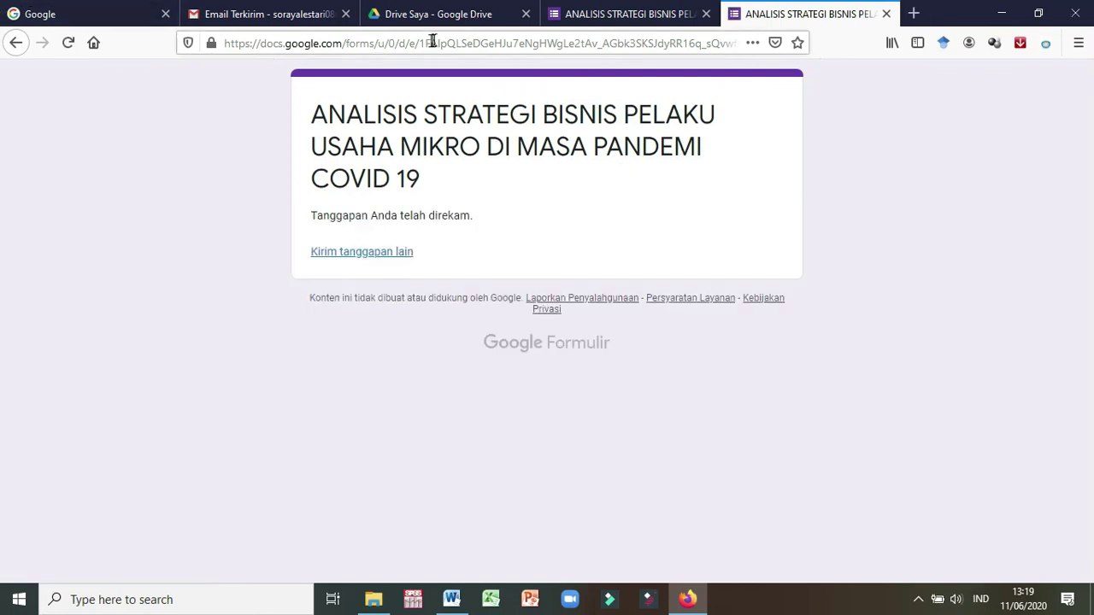
Return to the form editor and review the summary of the collected responses
left_click(603, 14)
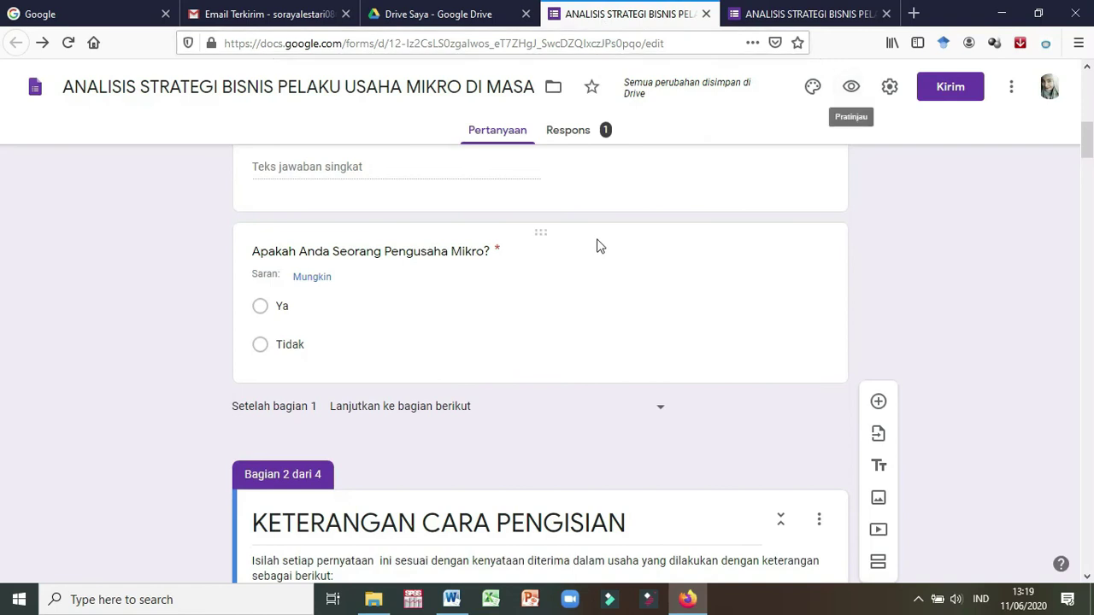
scroll(590, 222, "up", 2)
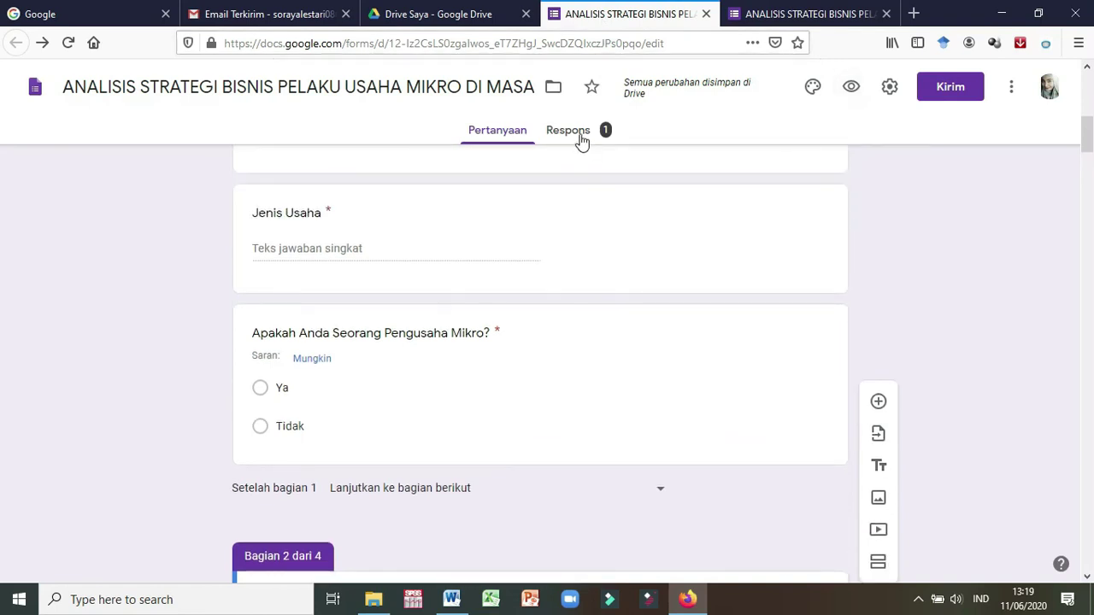
left_click(581, 139)
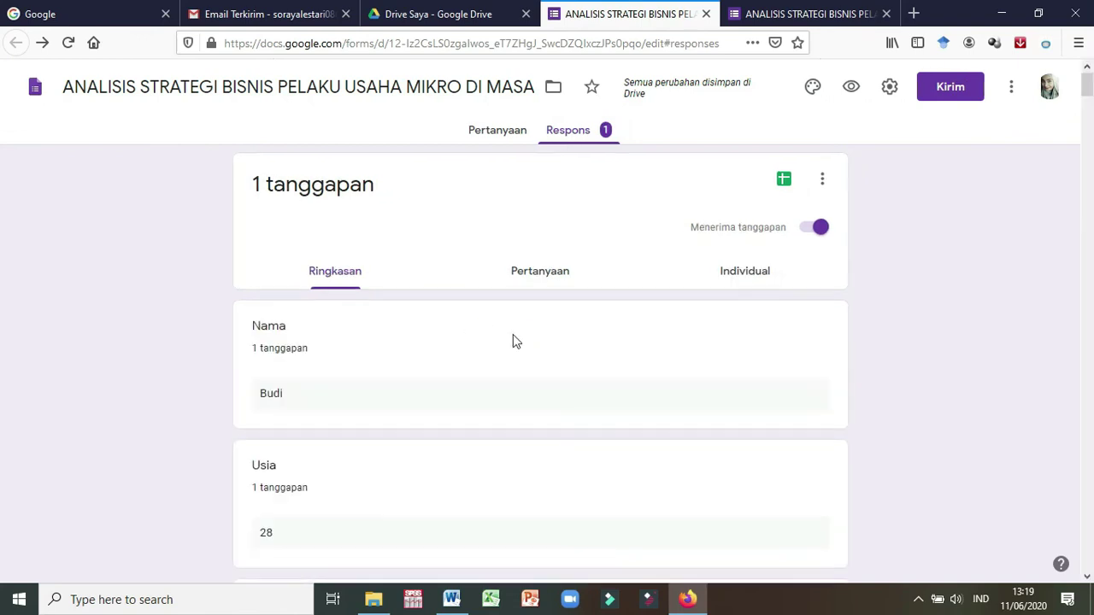
scroll(513, 340, "down", 3)
scroll(512, 340, "up", 3)
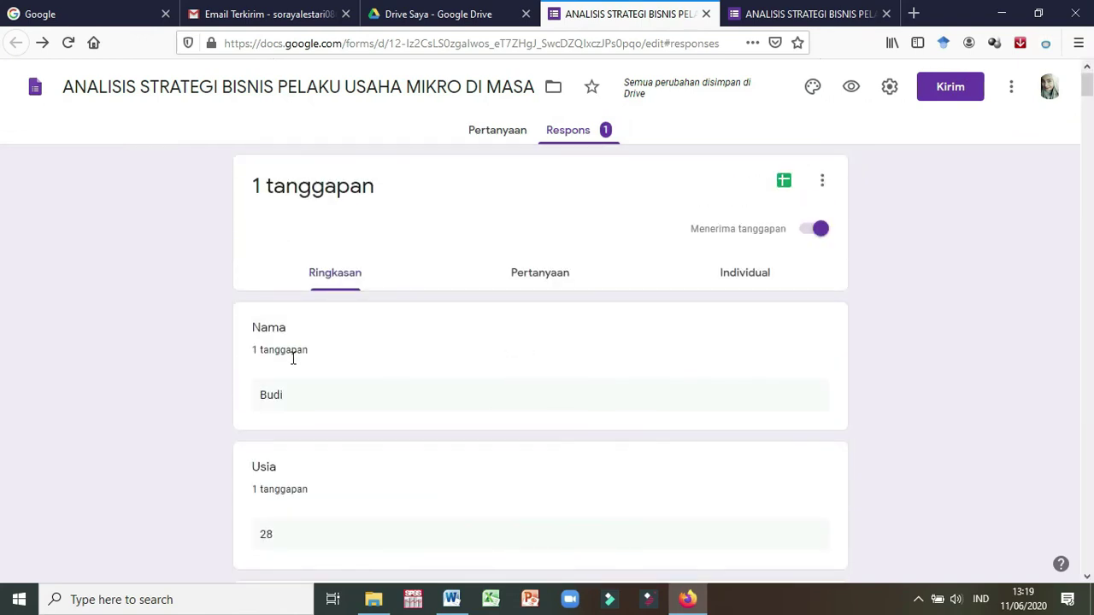
Examine the response summary charts for each question, from Jenis Kelamin through the product and price statements
scroll(287, 378, "down", 5)
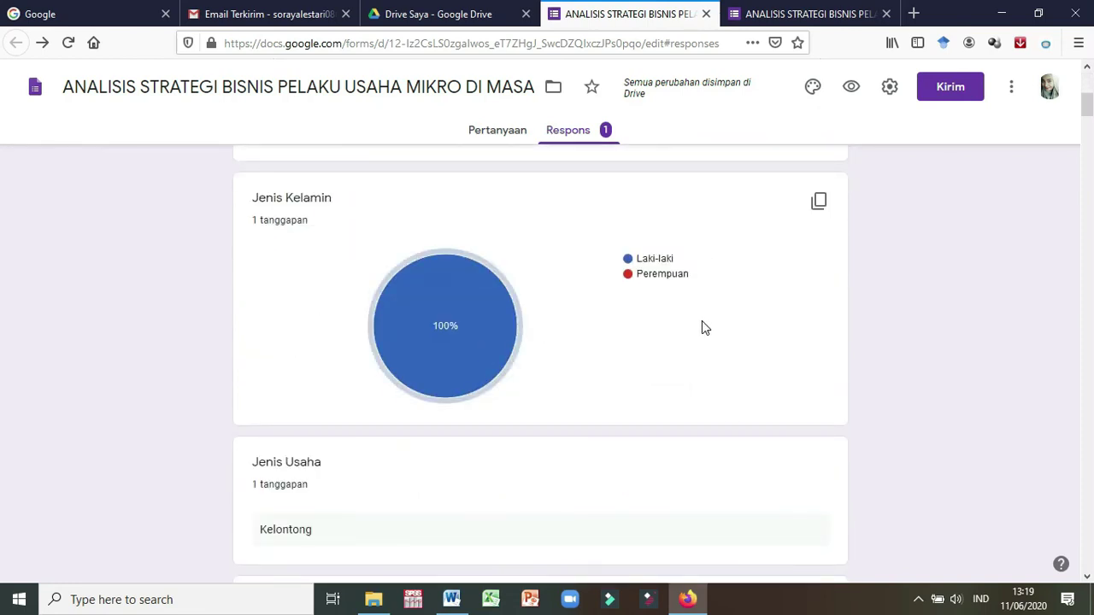
mouse_move(438, 329)
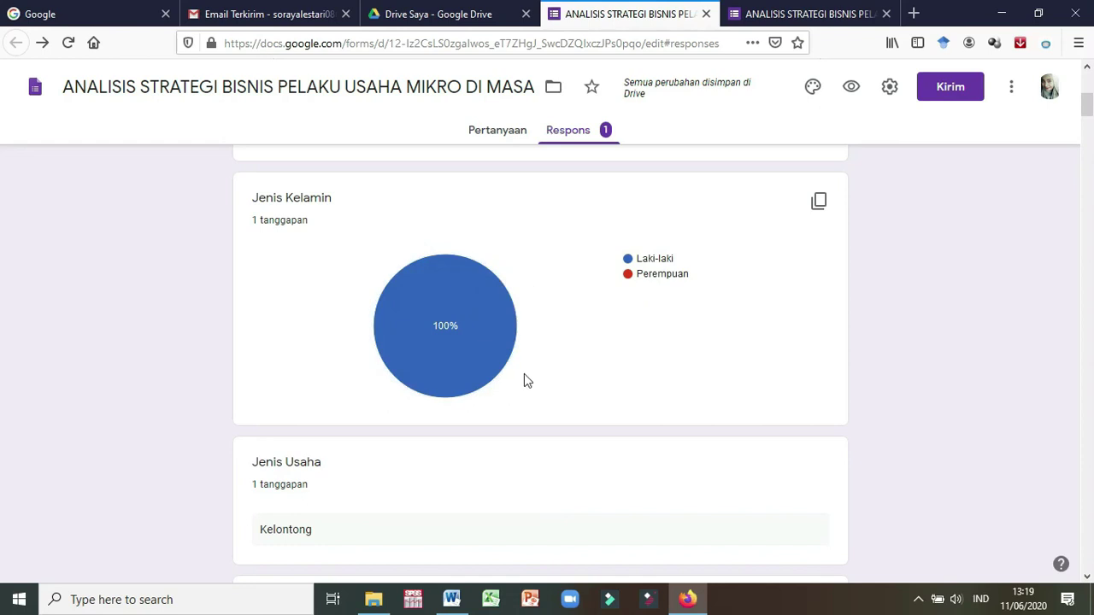
scroll(524, 374, "down", 3)
scroll(513, 384, "down", 1)
scroll(500, 384, "down", 1)
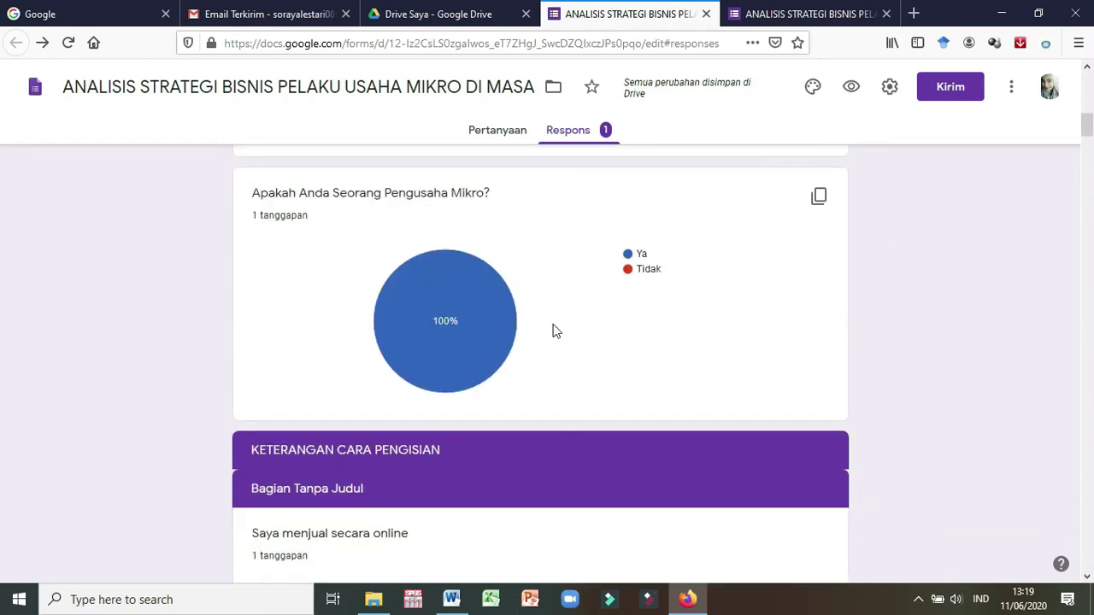
scroll(453, 371, "down", 4)
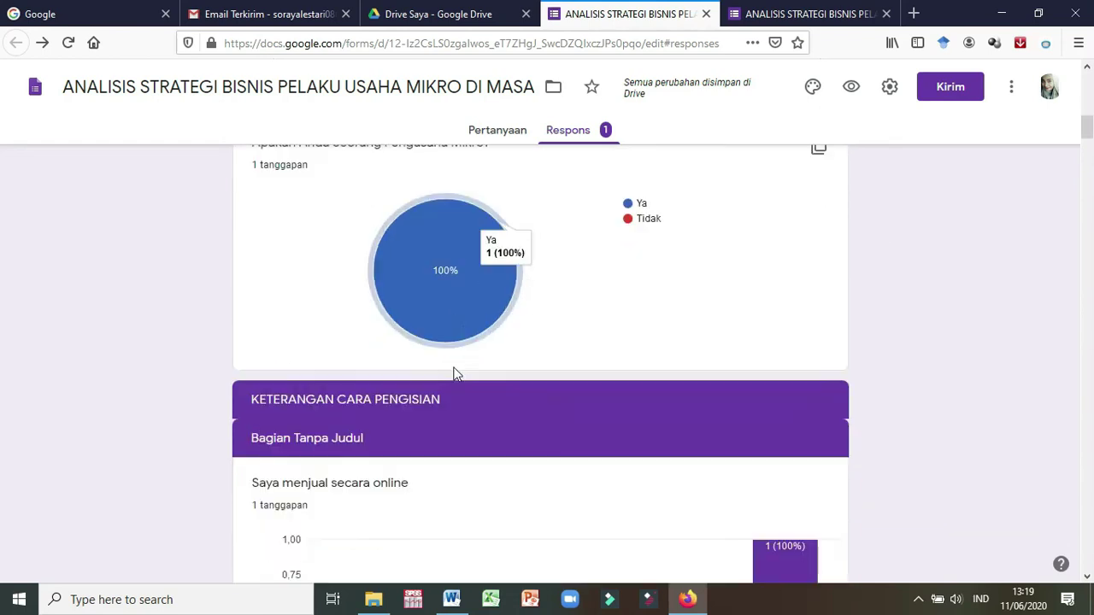
scroll(454, 375, "down", 5)
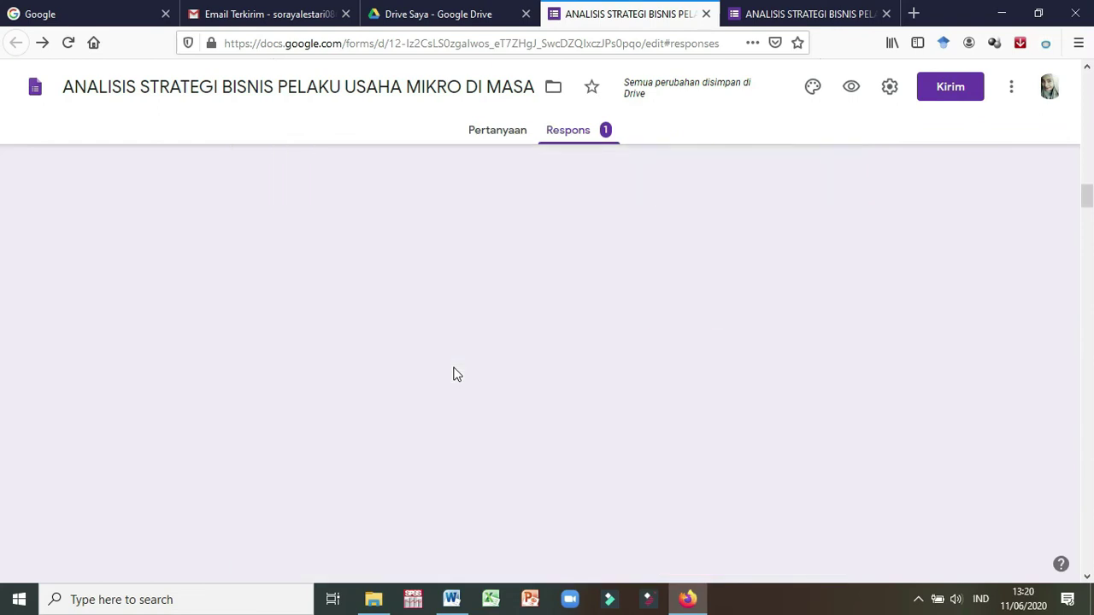
scroll(454, 375, "down", 10)
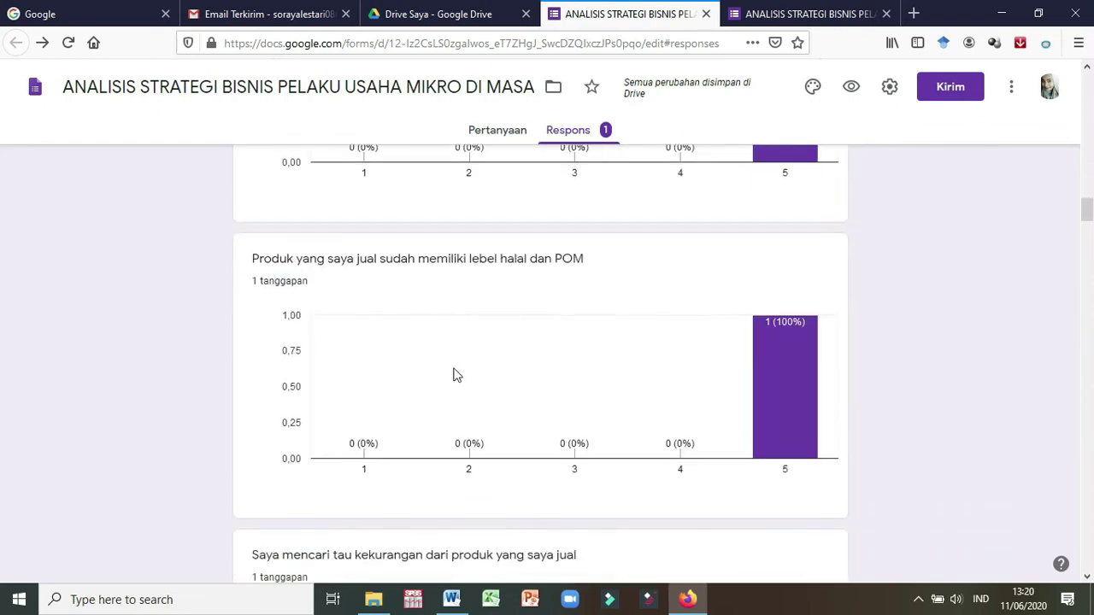
scroll(454, 374, "down", 10)
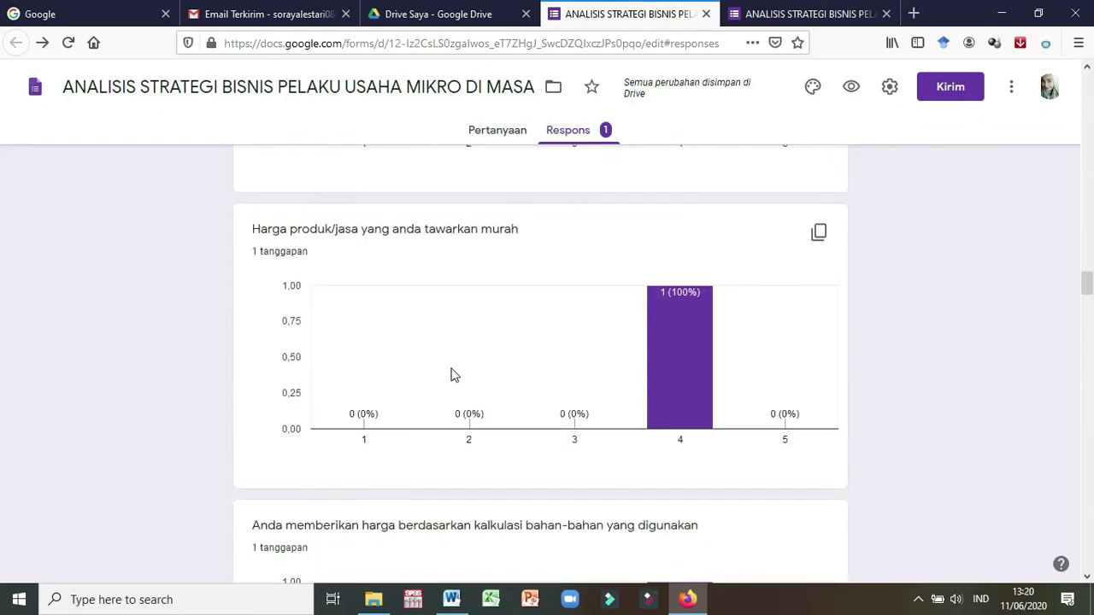
scroll(454, 367, "down", 3)
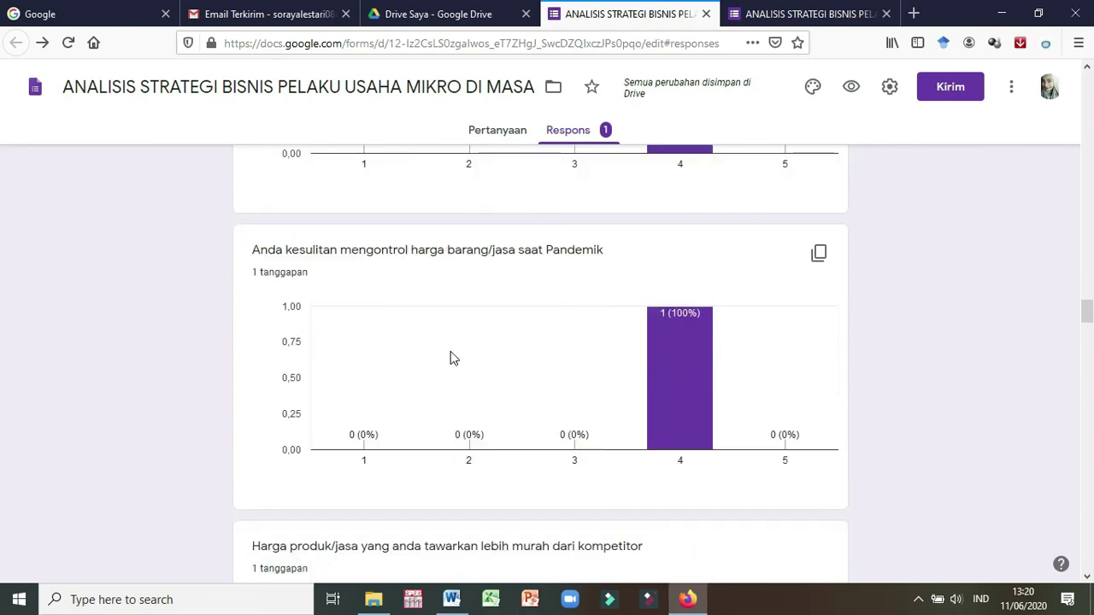
scroll(455, 356, "down", 7)
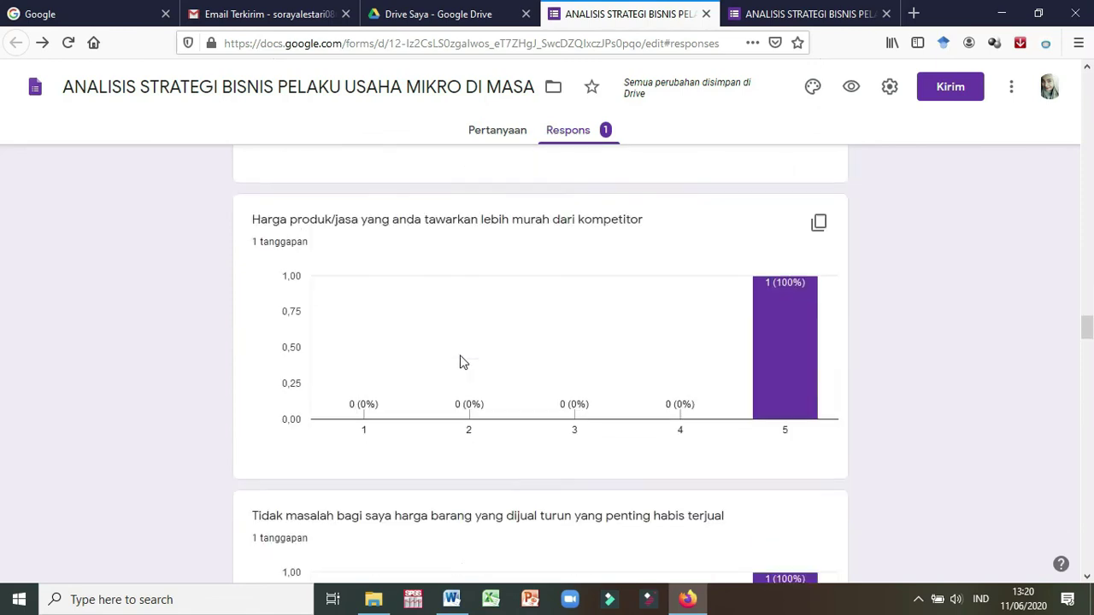
left_click_drag(1087, 363, 1084, 84)
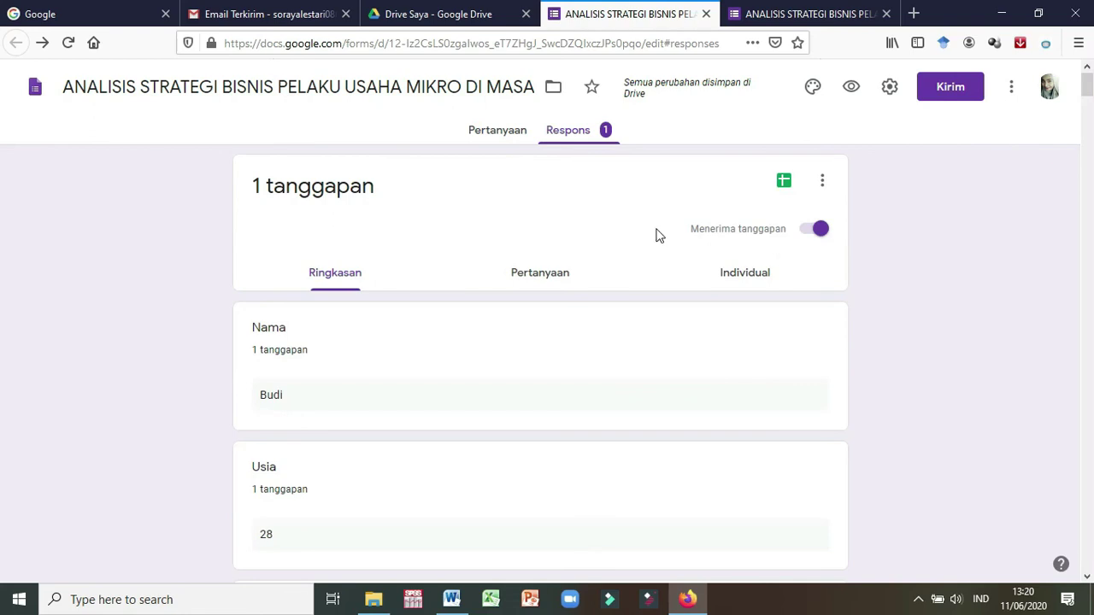
Create a new spreadsheet as the destination for the form responses and inspect the recorded answers in it
left_click(784, 184)
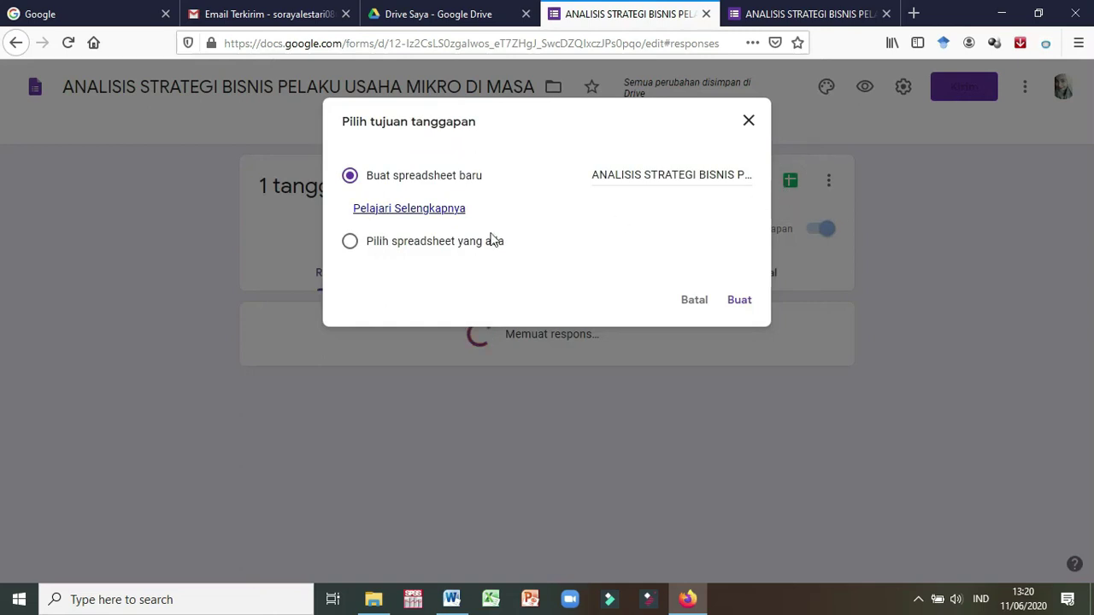
left_click(740, 308)
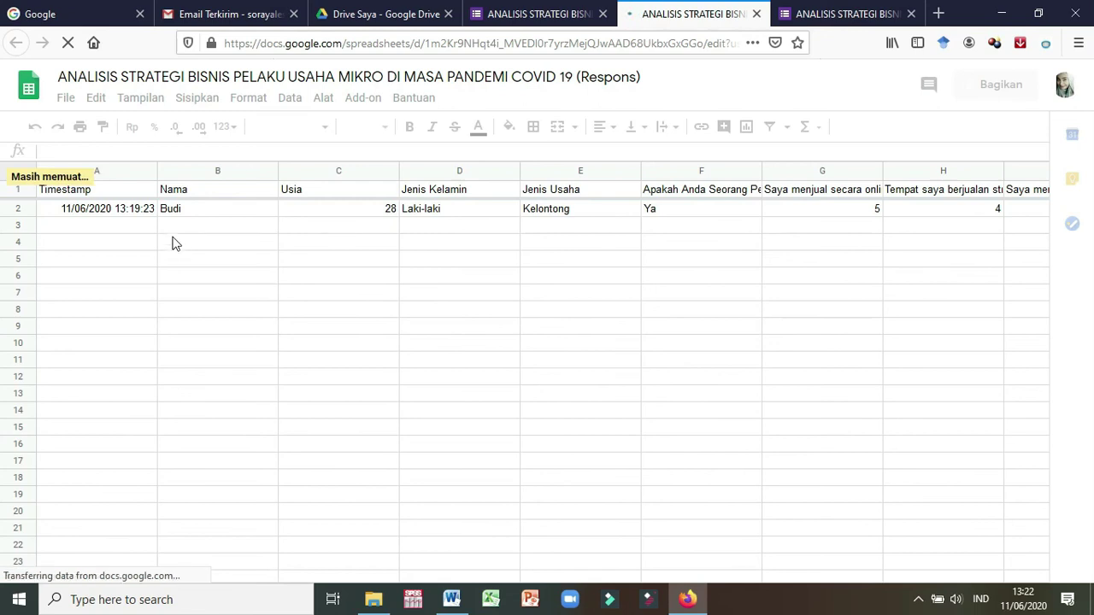
left_click(189, 211)
left_click(205, 210)
left_click(958, 293)
Return to the form and move it into a new folder named KUESIONER in Drive Saya
left_click(534, 15)
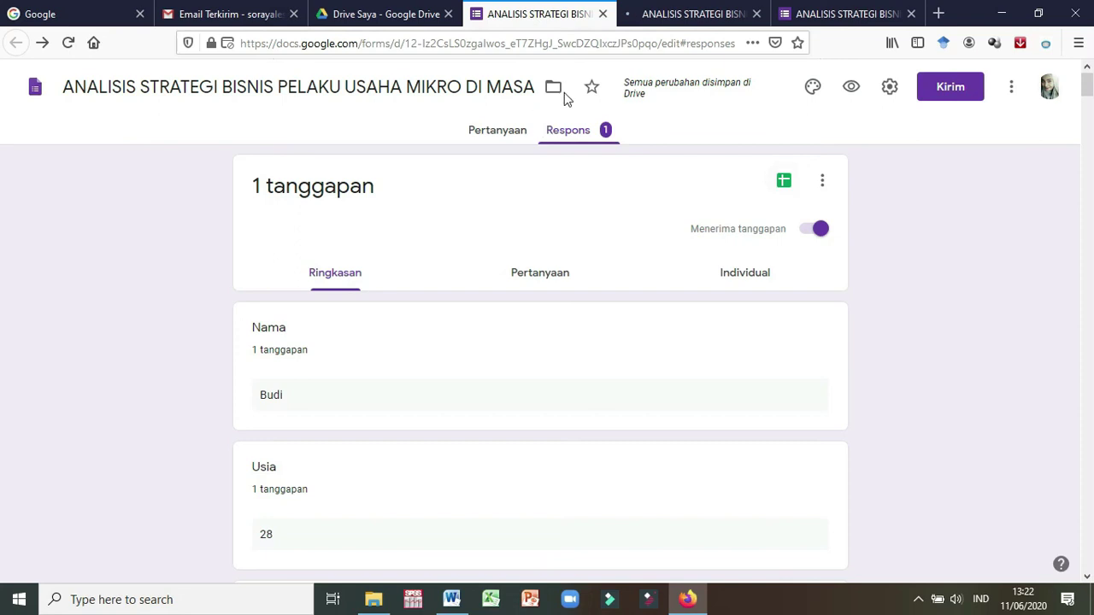
left_click(553, 88)
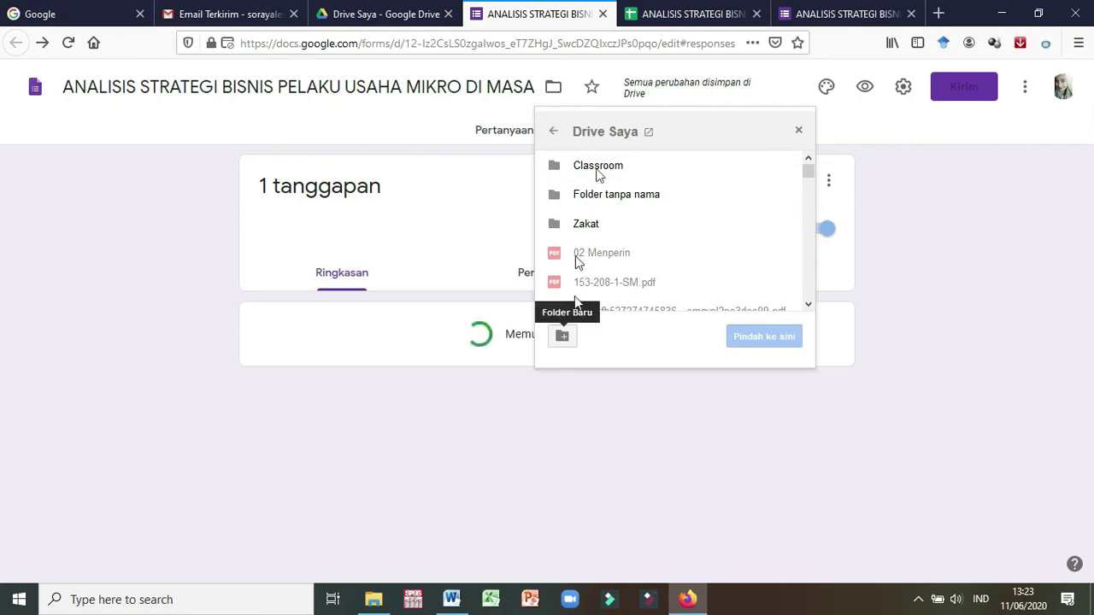
left_click(563, 337)
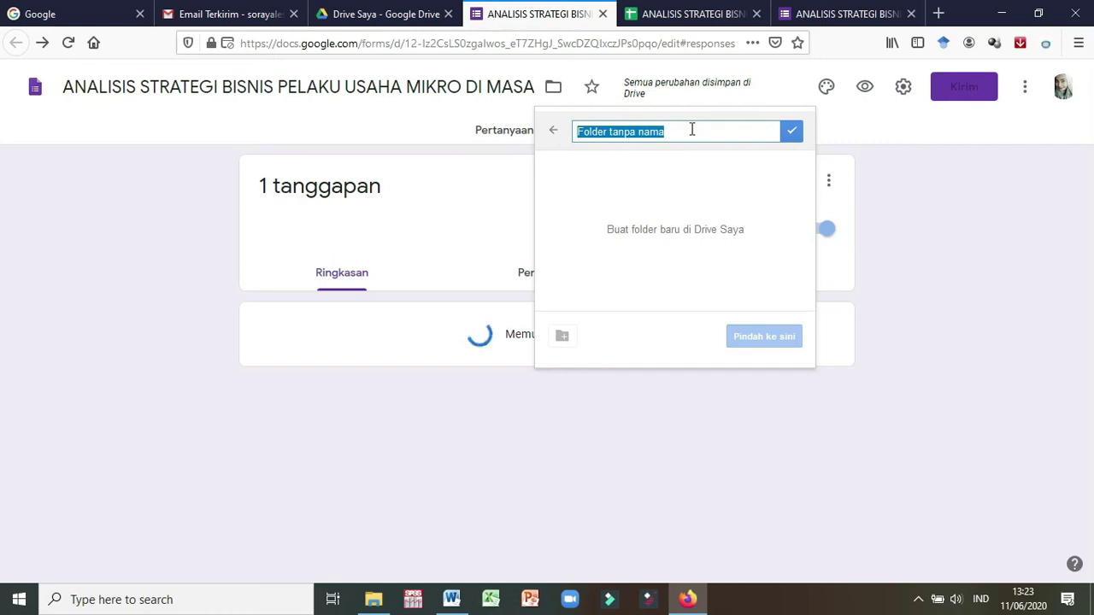
type("KUES")
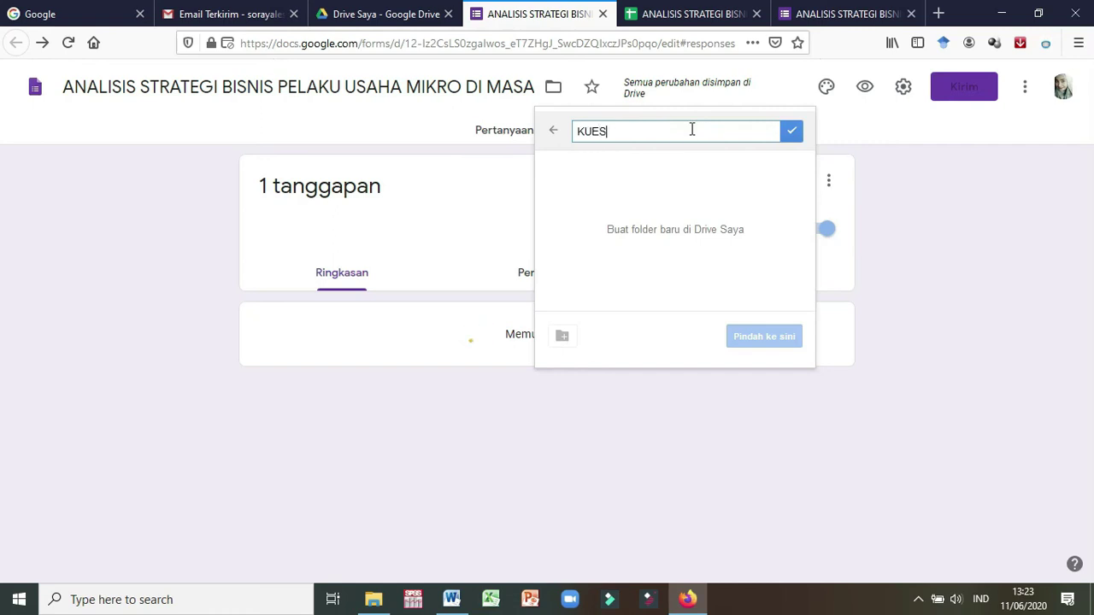
type("IONER")
left_click(730, 130)
left_click(791, 133)
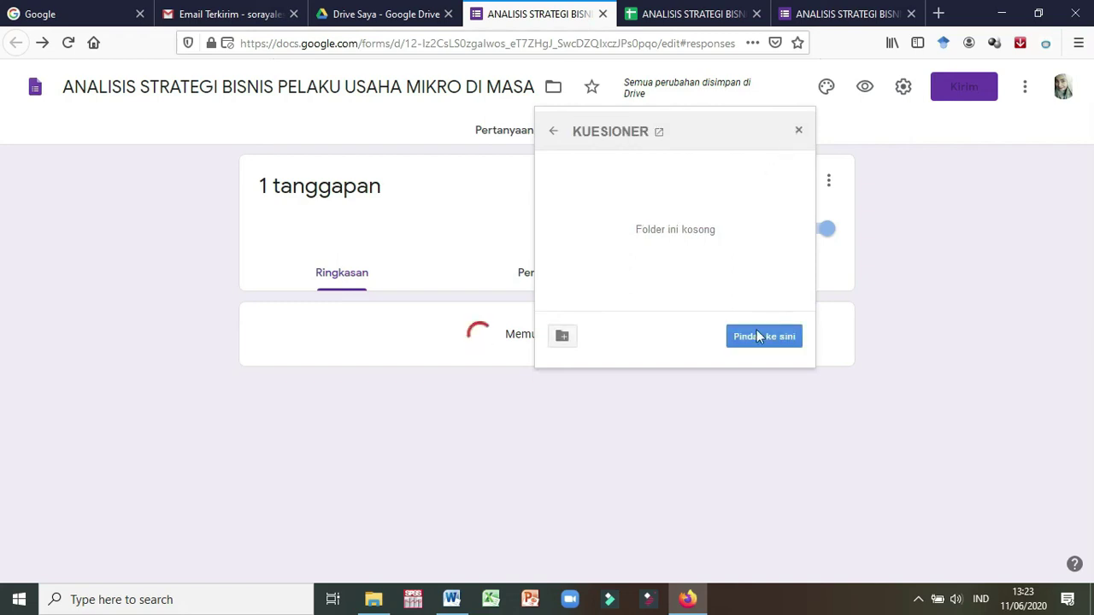
left_click(757, 338)
left_click(752, 340)
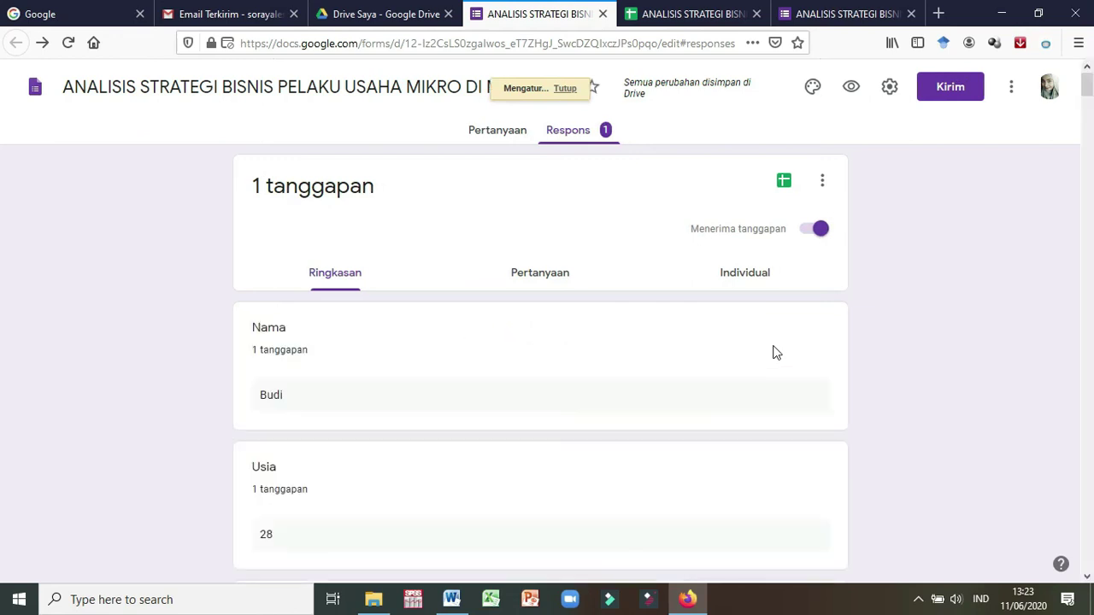
Switch to Google Drive and open the KUESIONER folder in Drive Saya
left_click(352, 15)
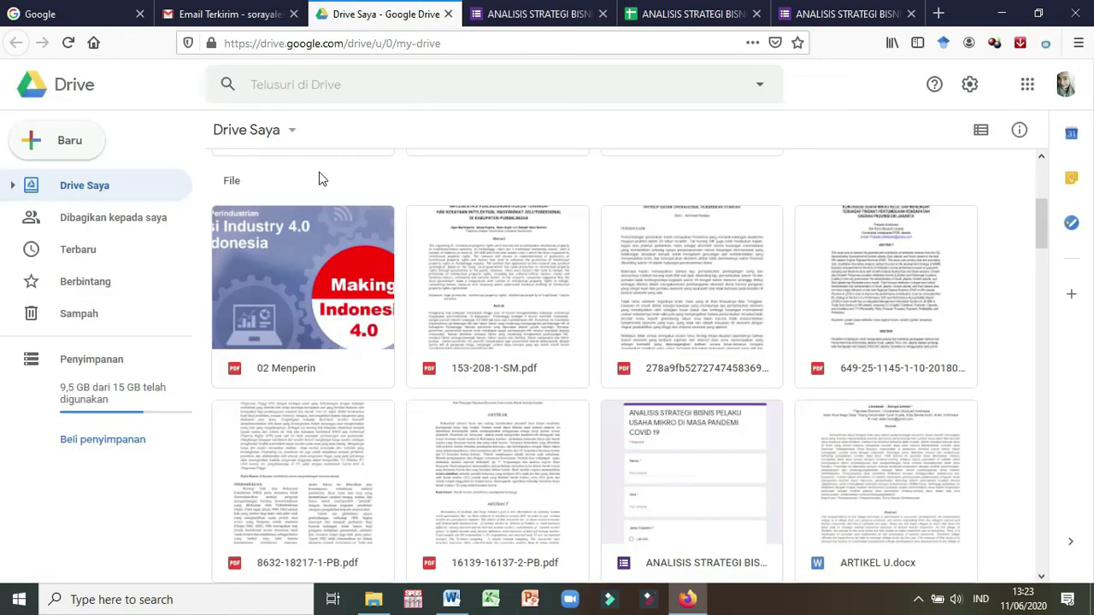
scroll(326, 211, "up", 3)
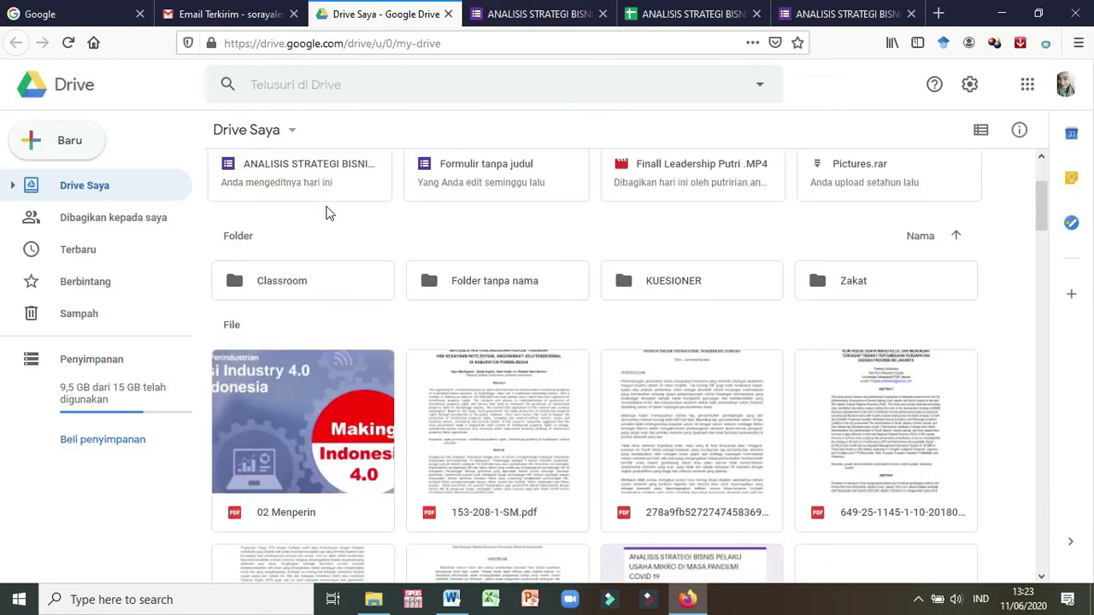
left_click(666, 288)
scroll(667, 292, "down", 2)
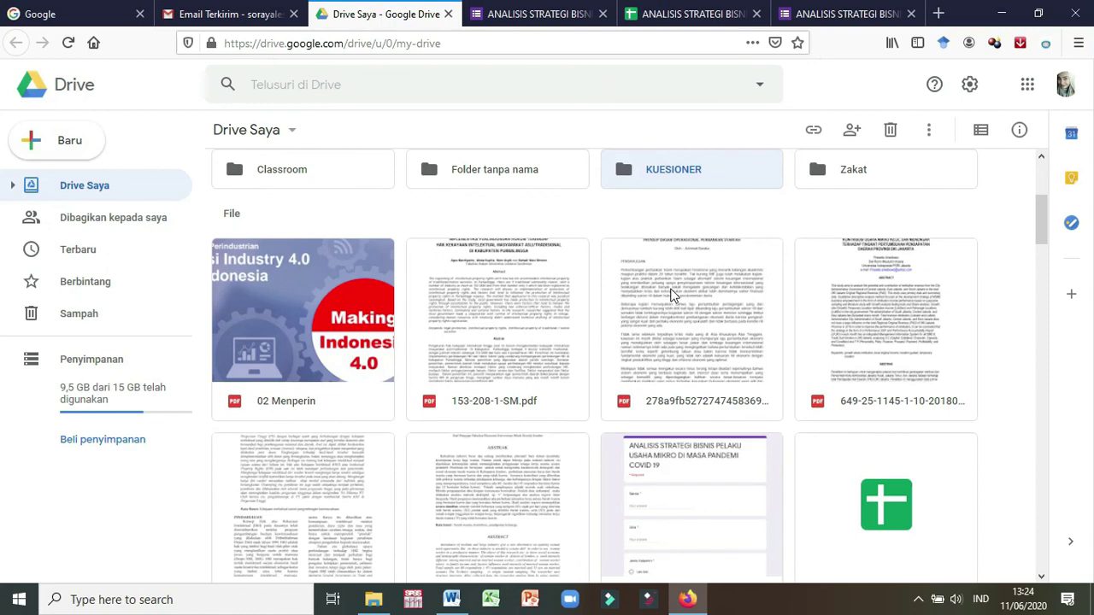
scroll(693, 192, "down", 1)
double_click(698, 195)
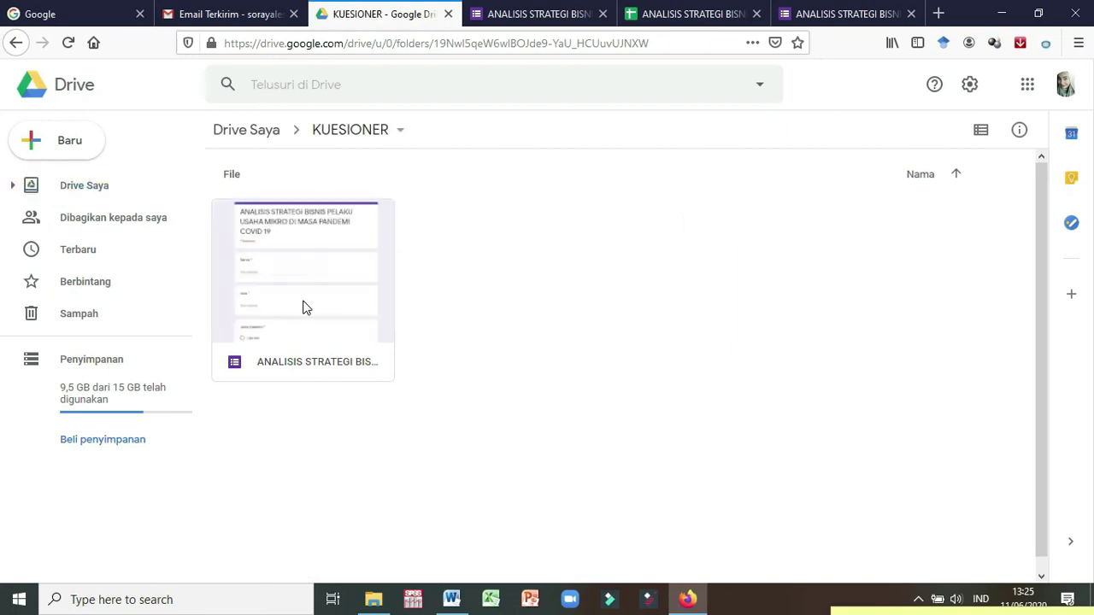
Open the ANALISIS STRATEGI BISNIS form from the KUESIONER folder and look over its questions
left_click(321, 272)
double_click(322, 276)
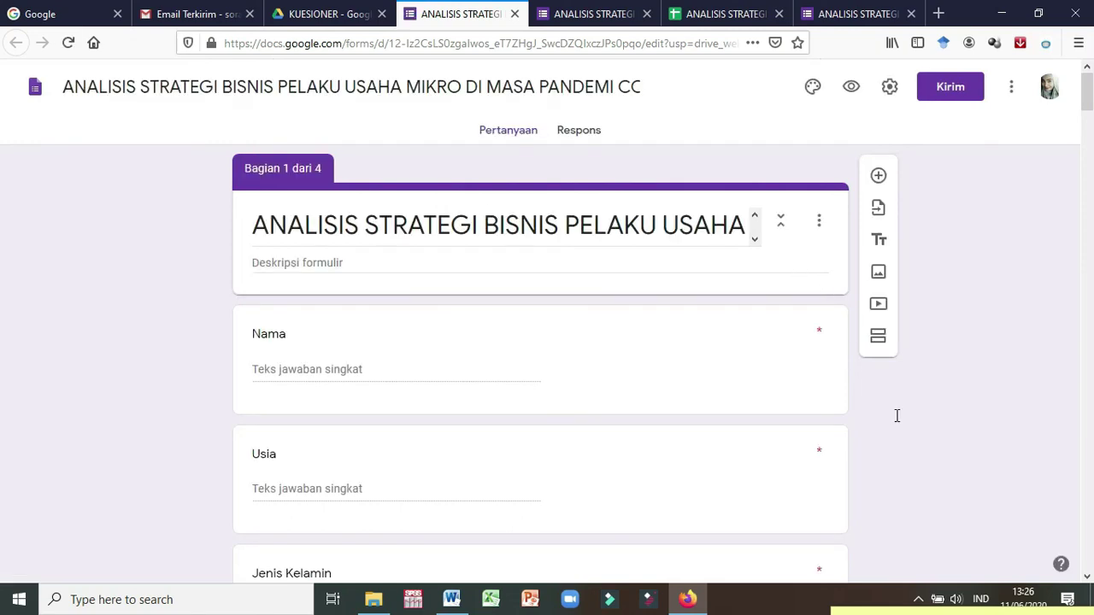
scroll(890, 415, "down", 8)
scroll(889, 413, "up", 8)
scroll(962, 339, "down", 6)
scroll(961, 340, "up", 6)
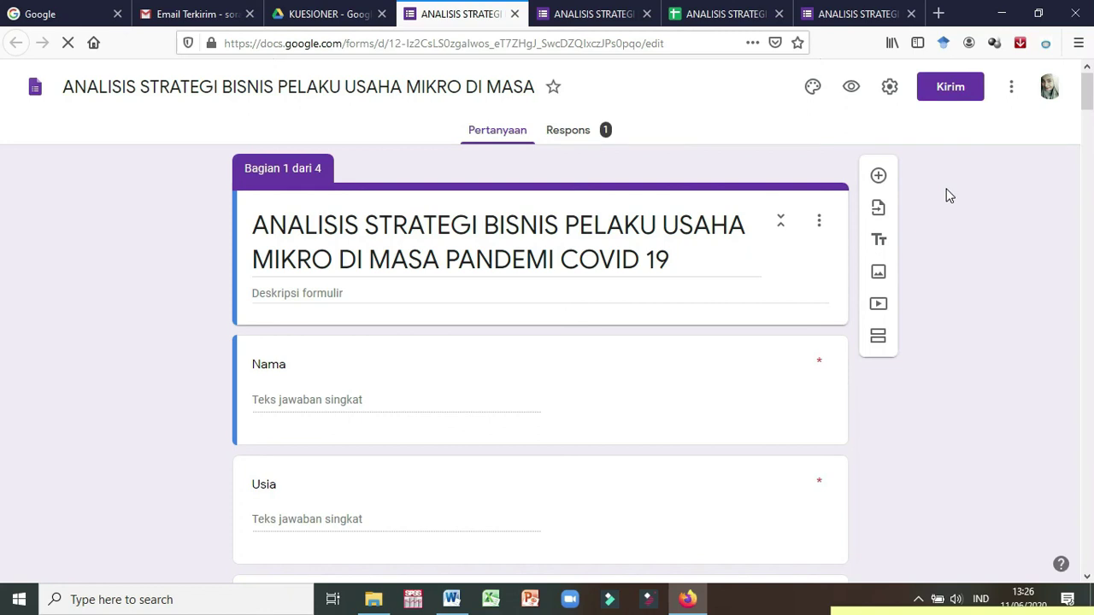
scroll(950, 212, "down", 1)
scroll(953, 205, "up", 1)
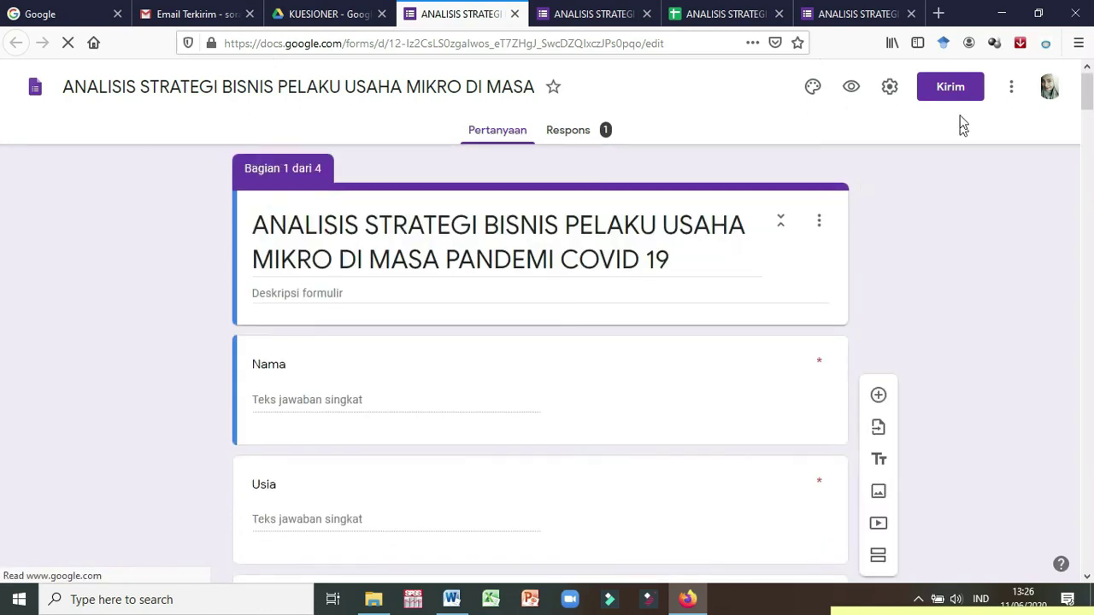
Choose to send the form by link, shorten the URL, copy it and close the sending options
left_click(961, 100)
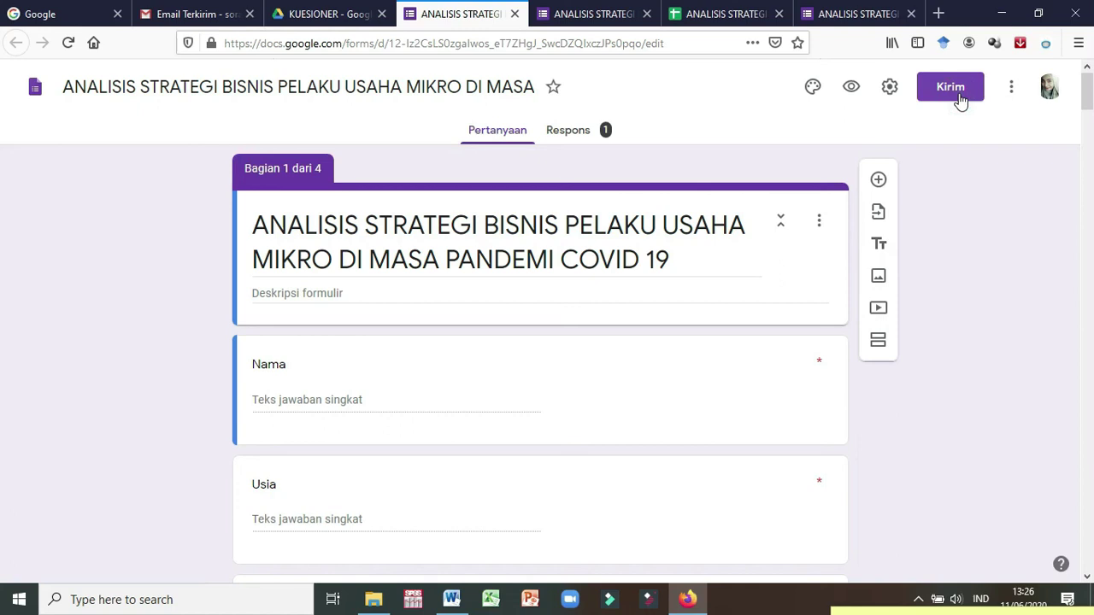
left_click(961, 100)
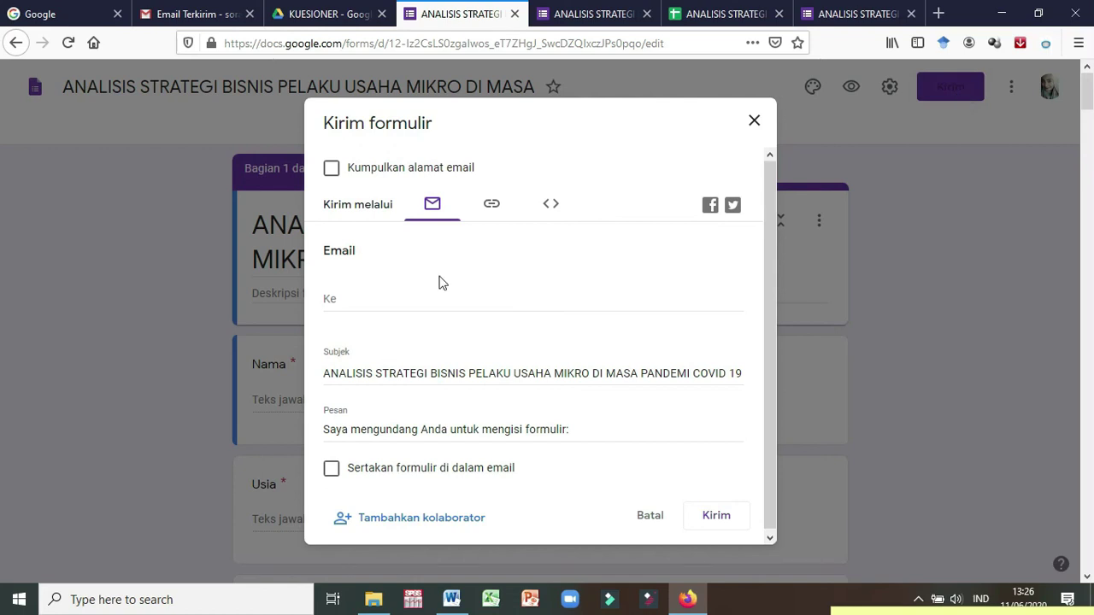
left_click(364, 303)
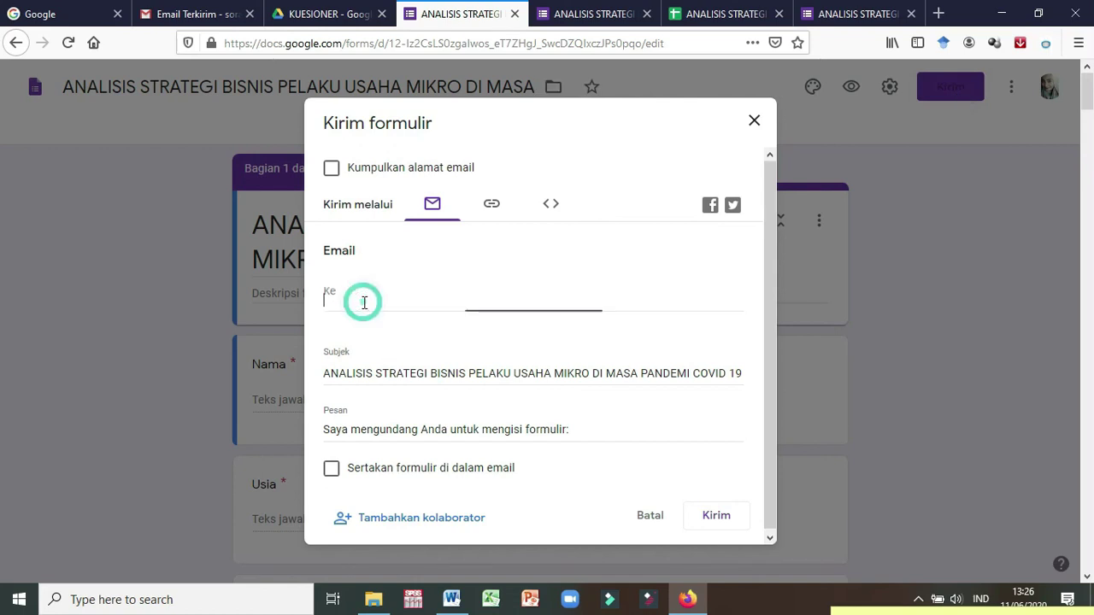
left_click(492, 213)
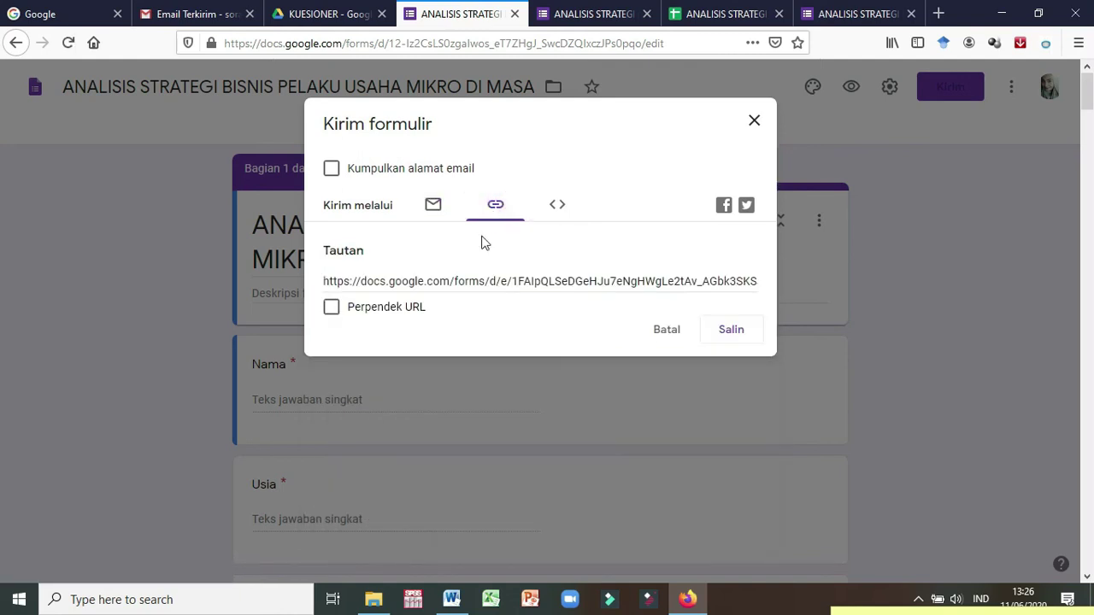
left_click(483, 284)
left_click(335, 315)
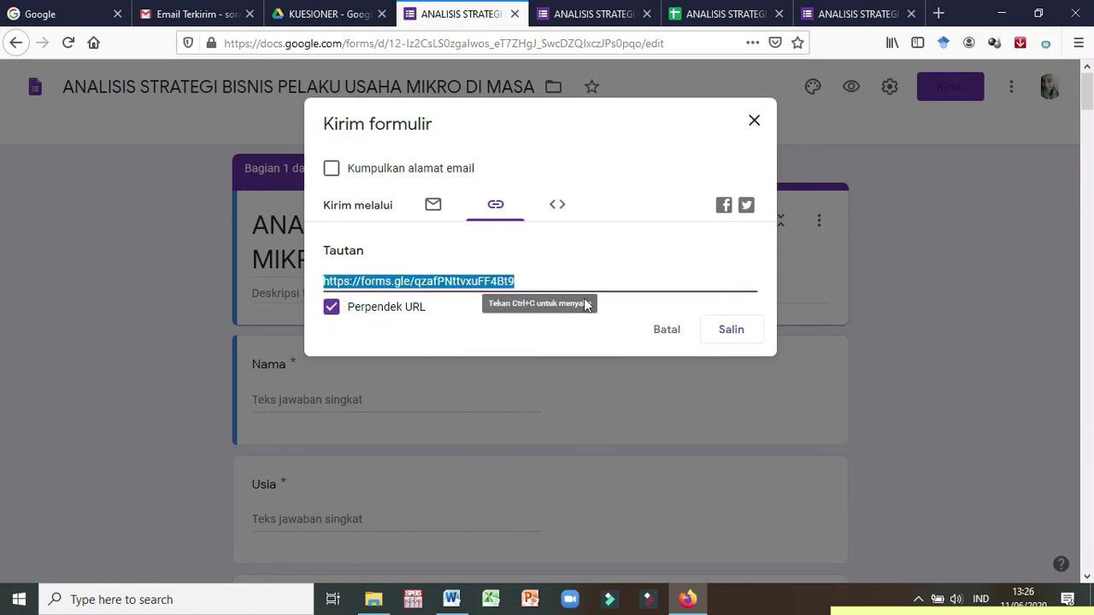
left_click(739, 331)
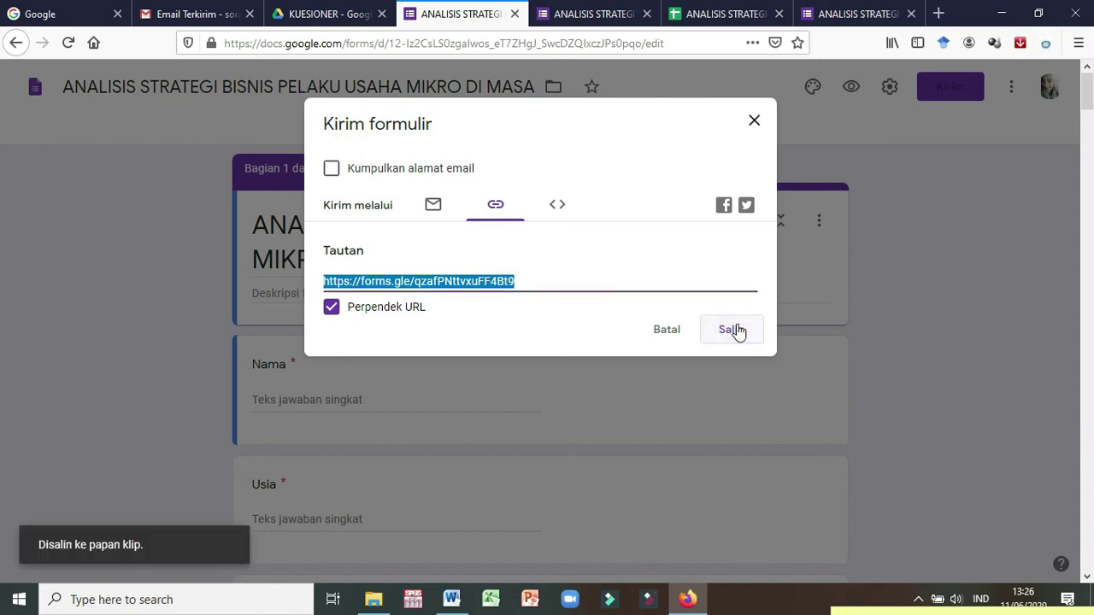
left_click(756, 130)
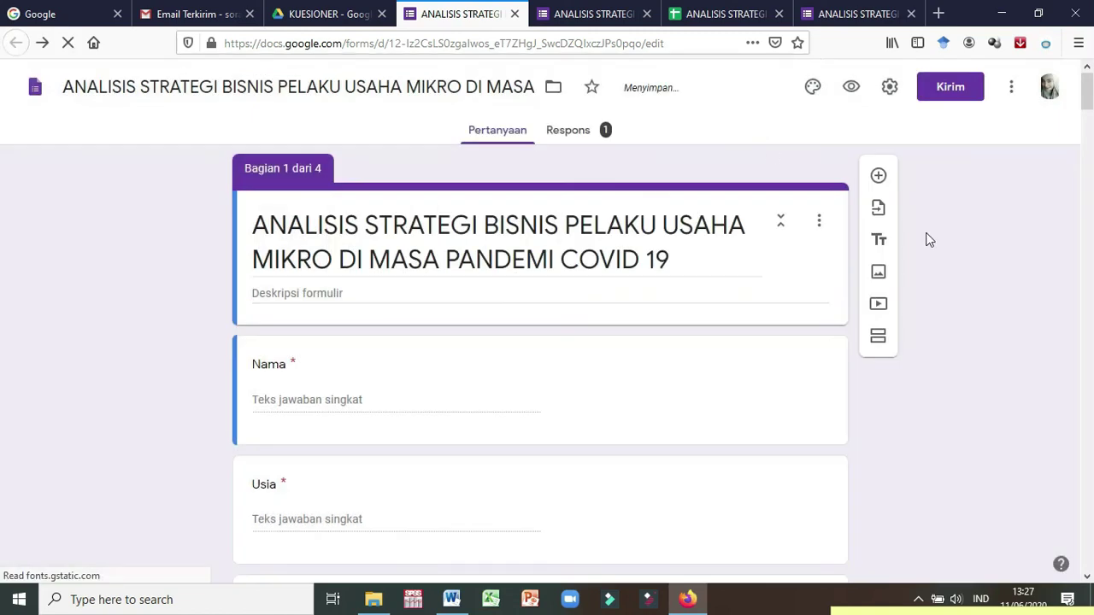
left_click(985, 246)
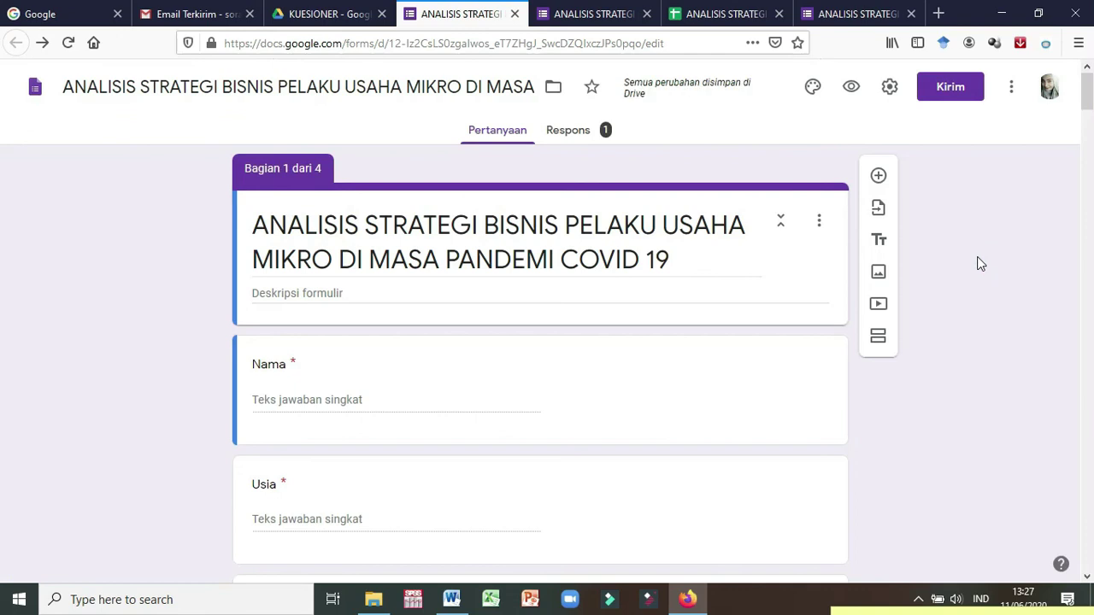